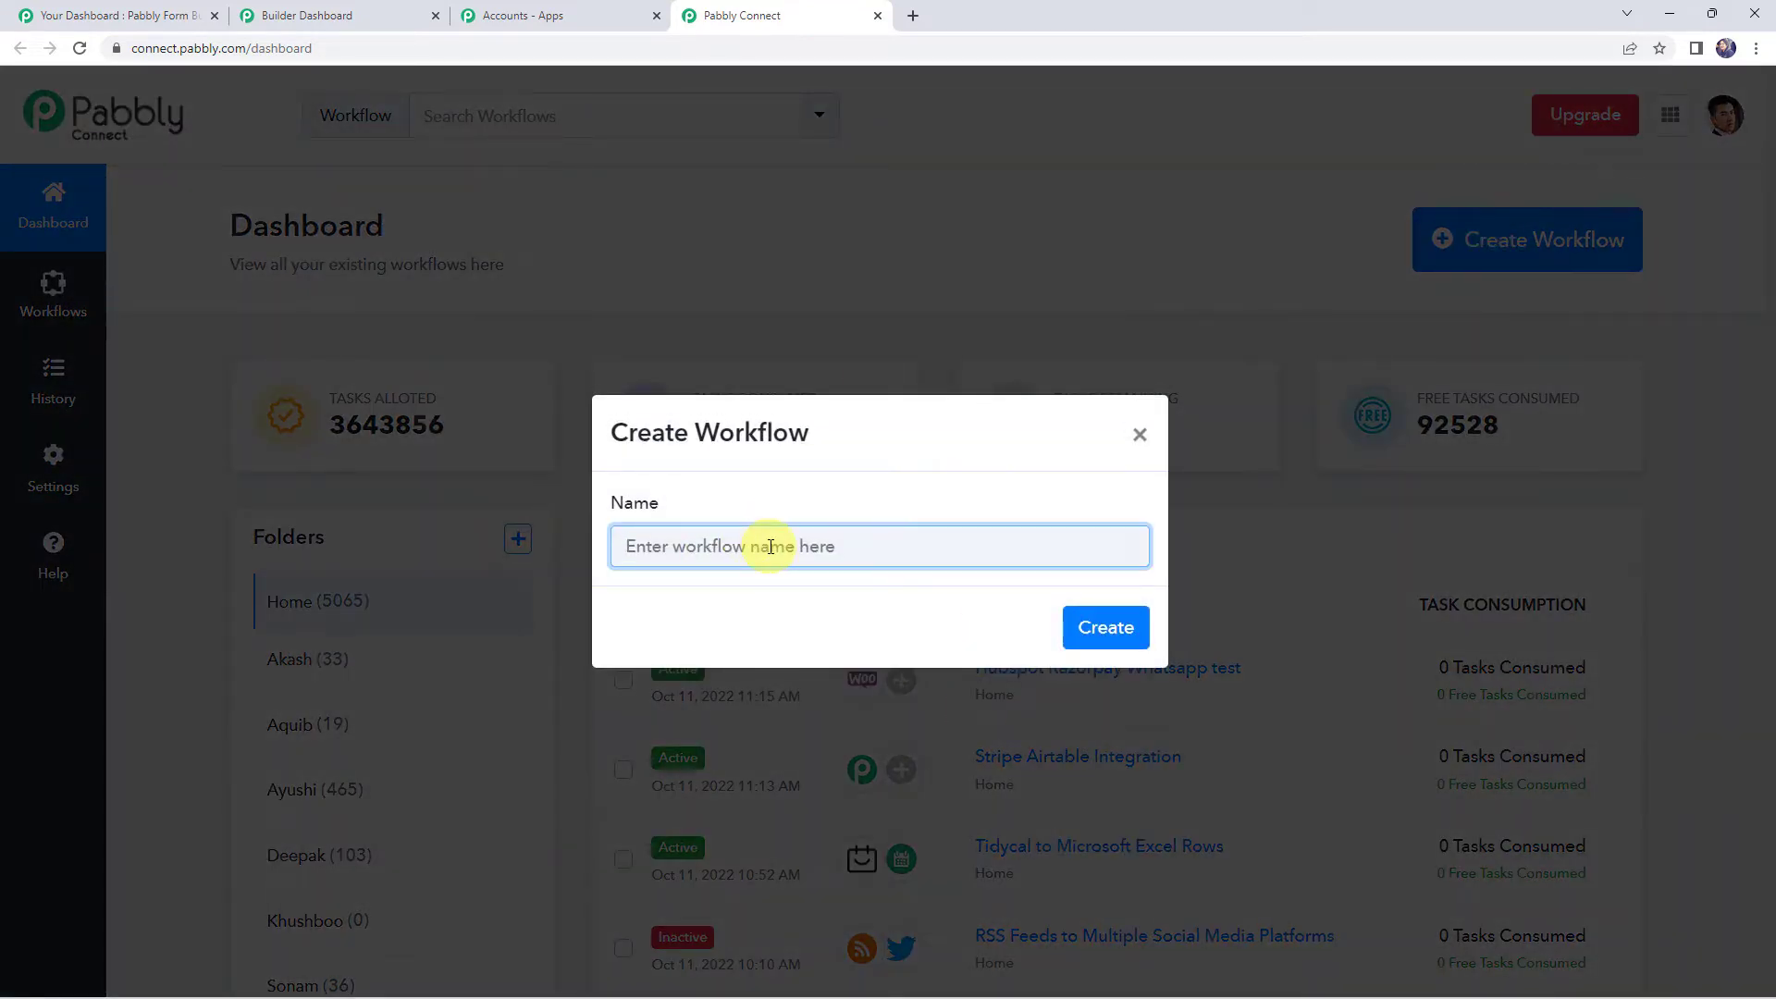
Create a workflow named 'Pabbly Form Builder to Pabbly Email Marketing Integration'
text(Pab)
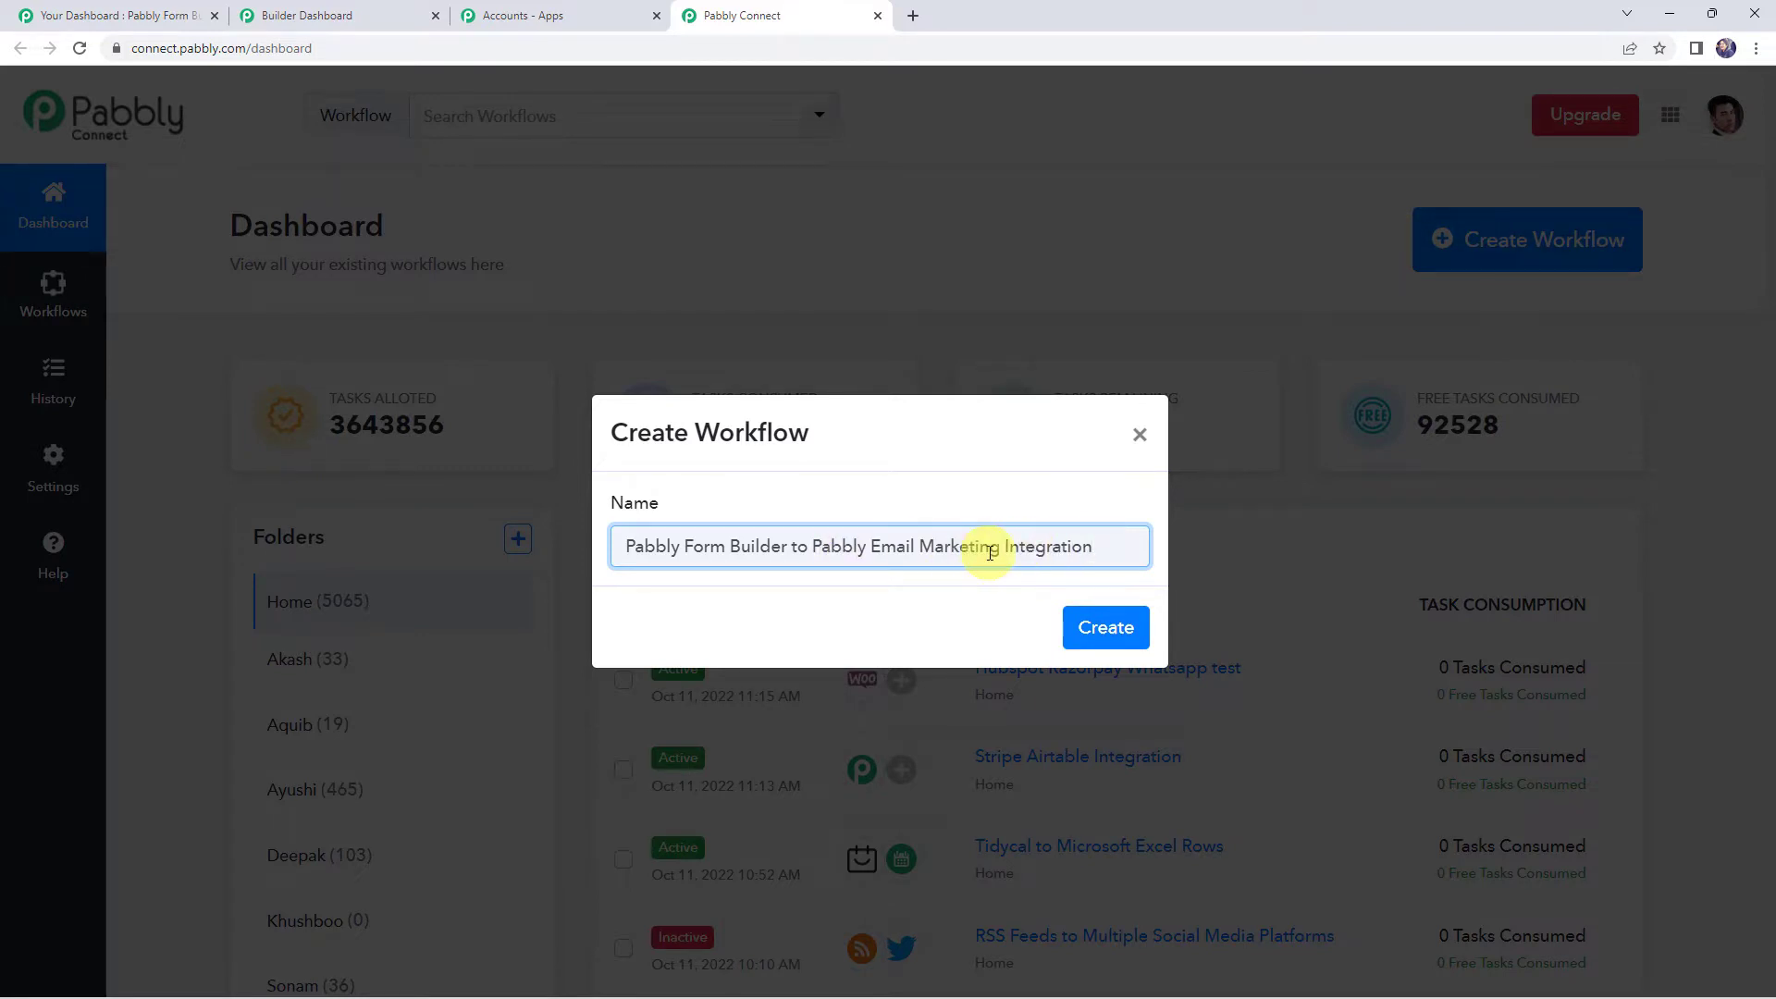
click(1089, 628)
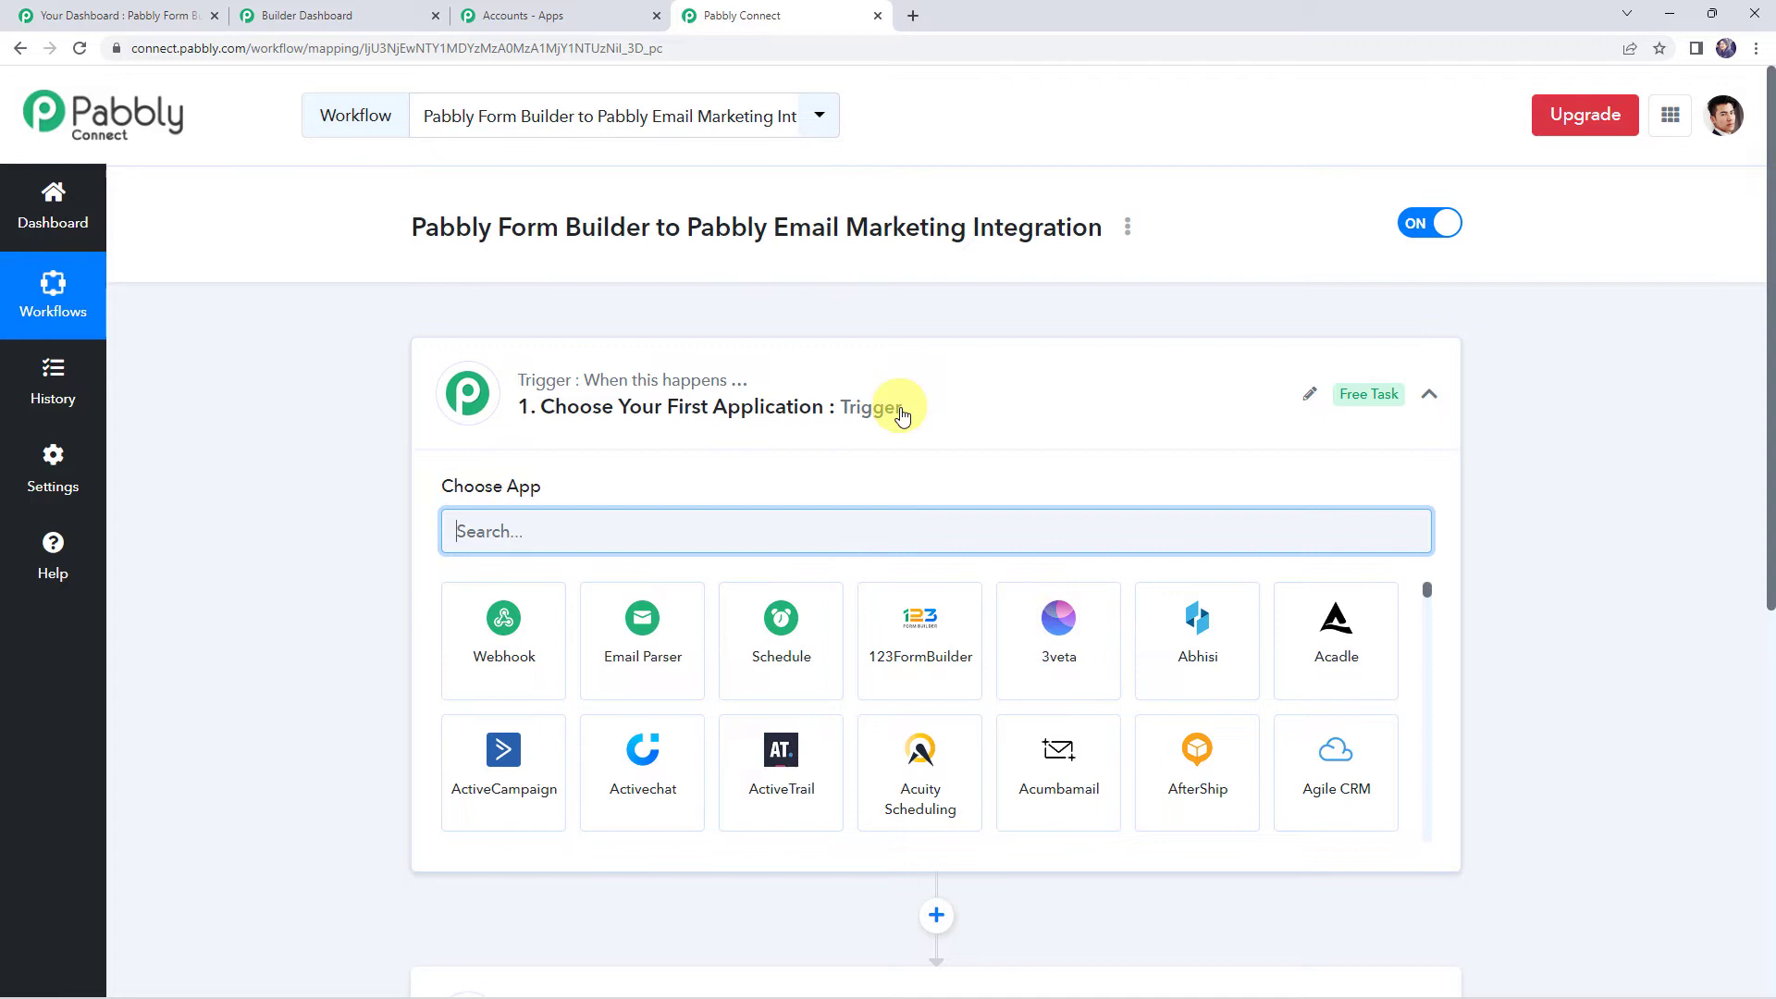
click(897, 410)
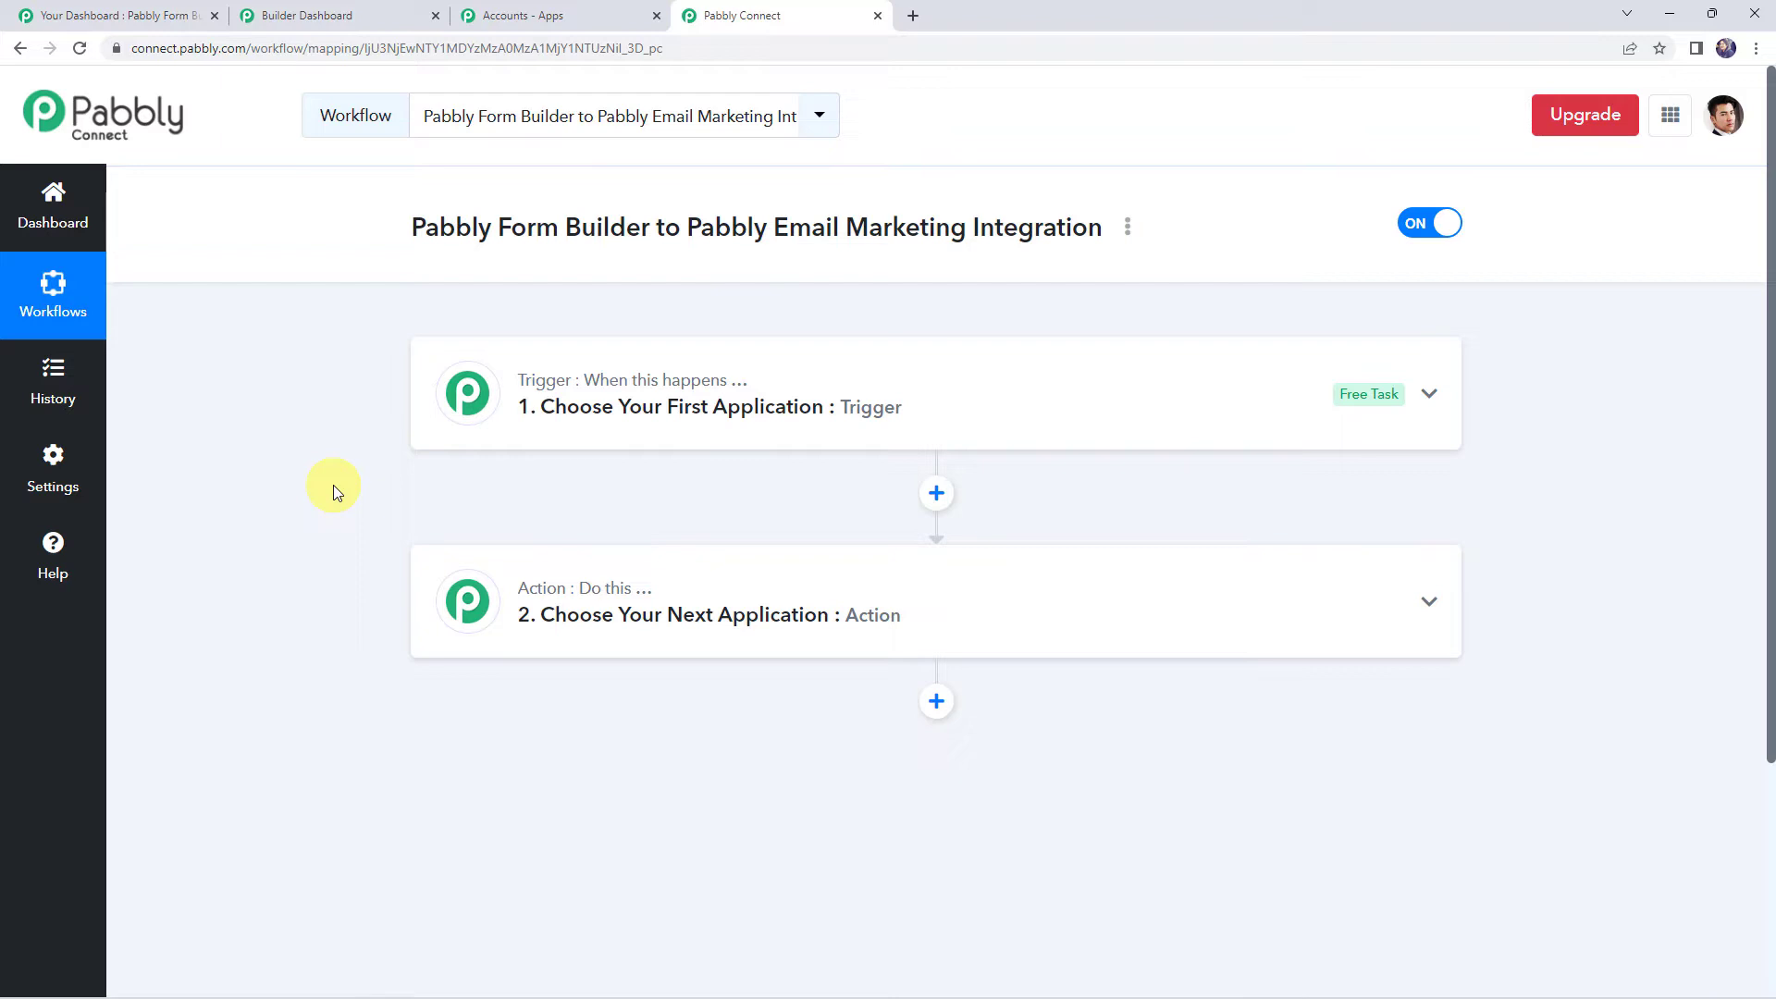
Set the trigger to Pabbly Form Builder's New Form Submission event
click(915, 409)
click(649, 526)
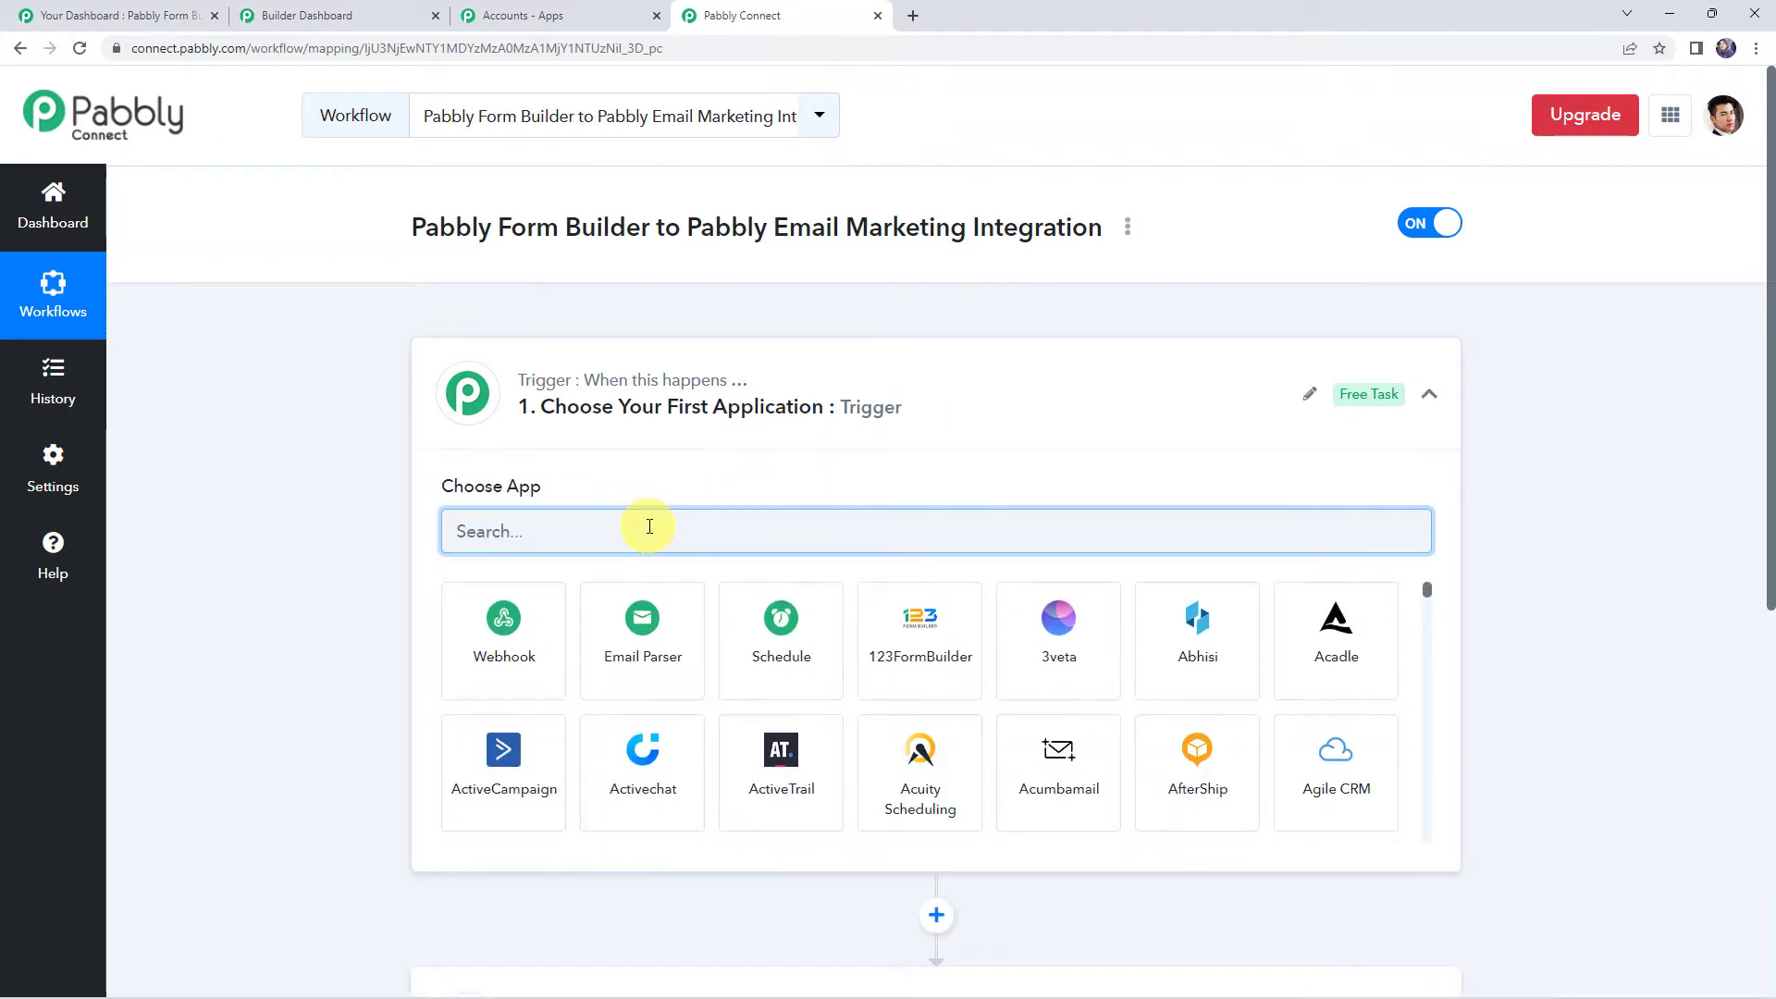
text(pabbly f)
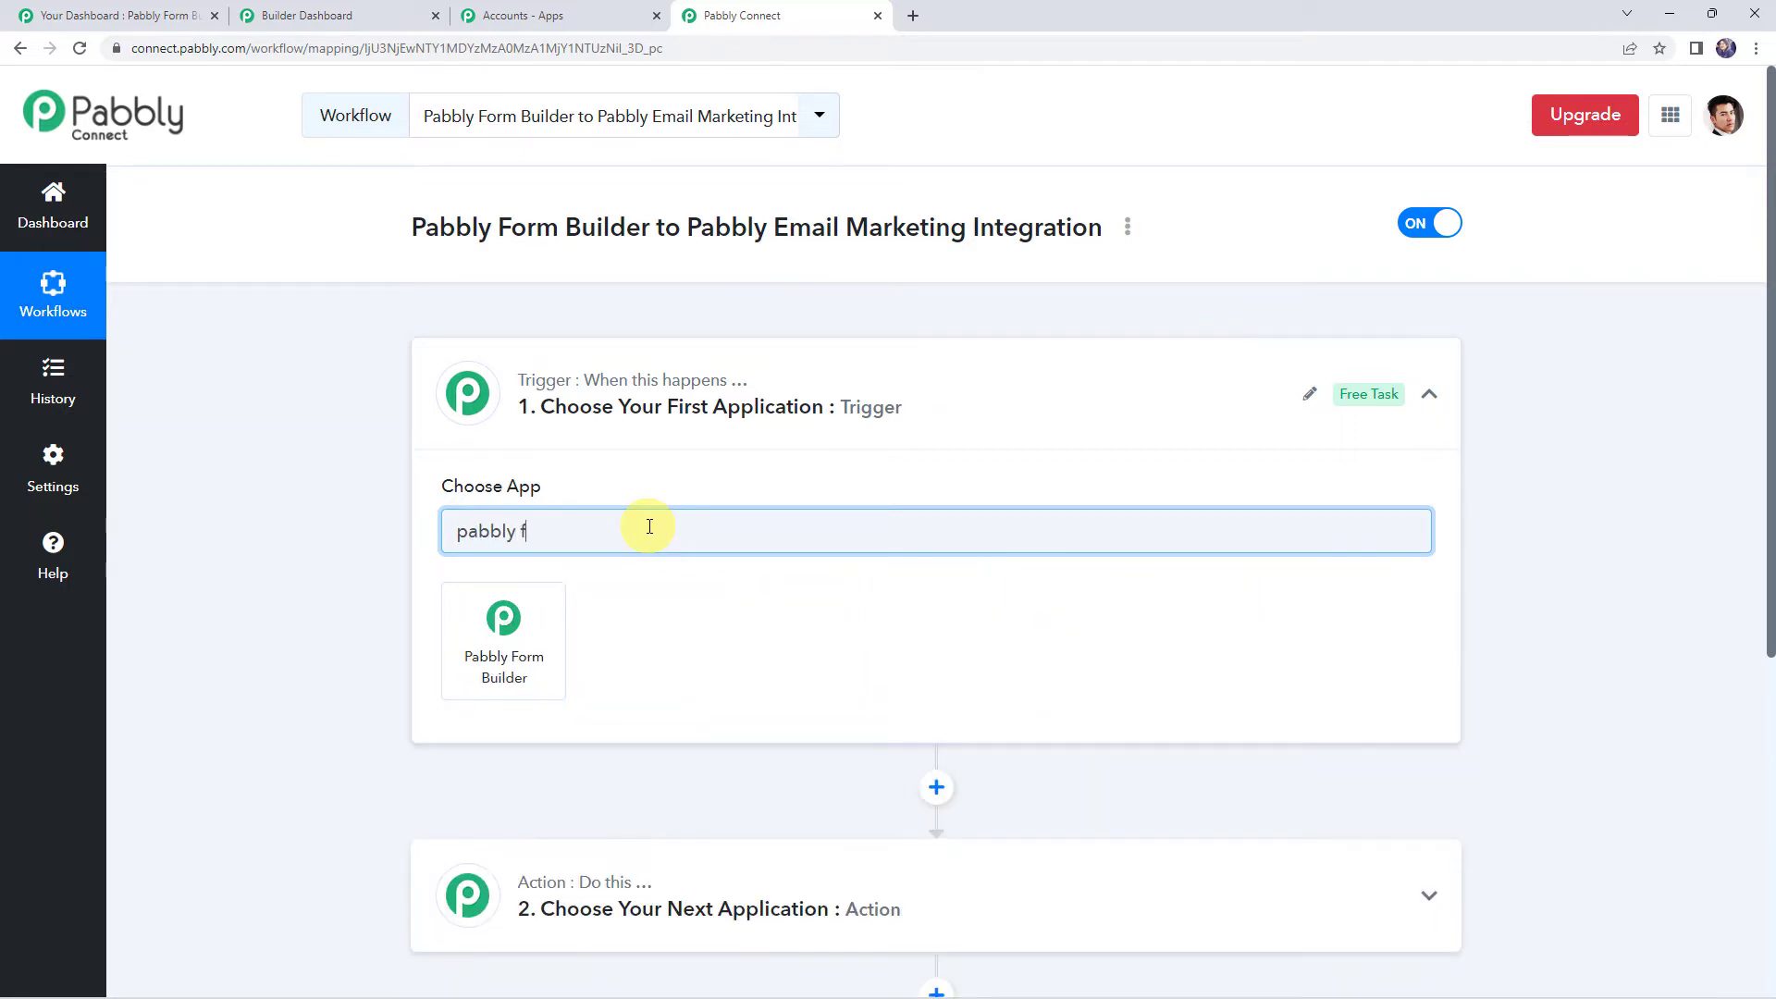
click(513, 648)
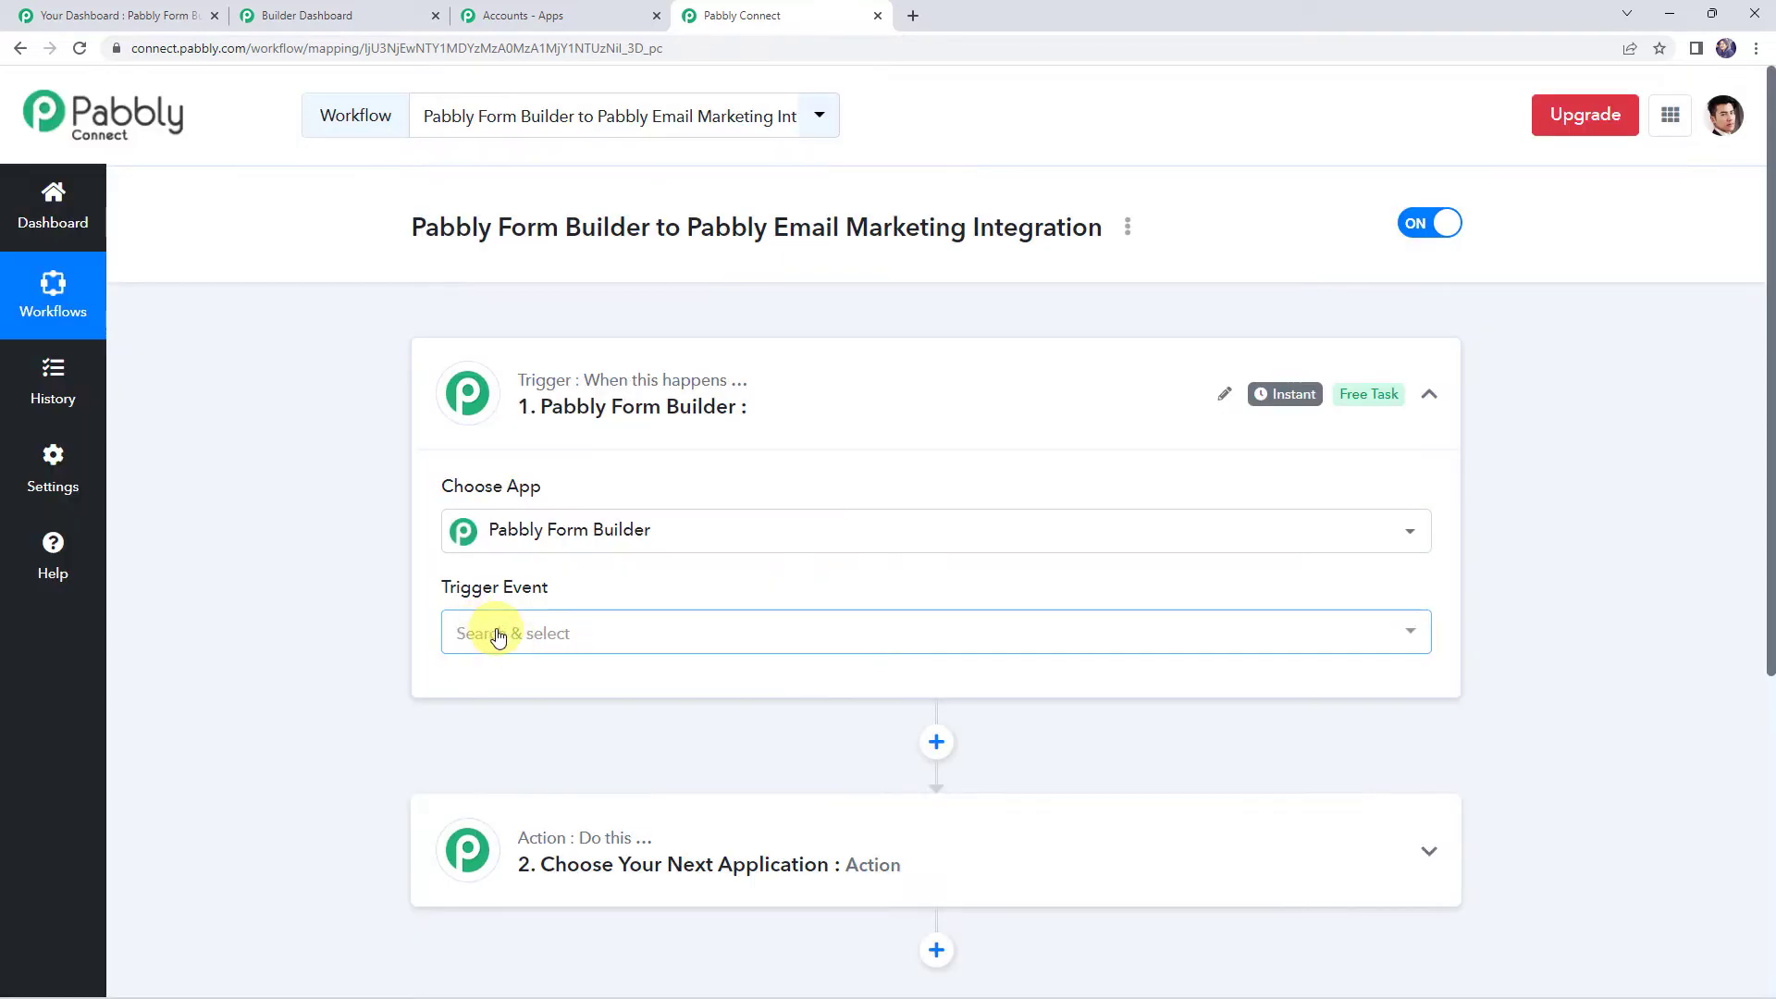
click(498, 637)
click(603, 735)
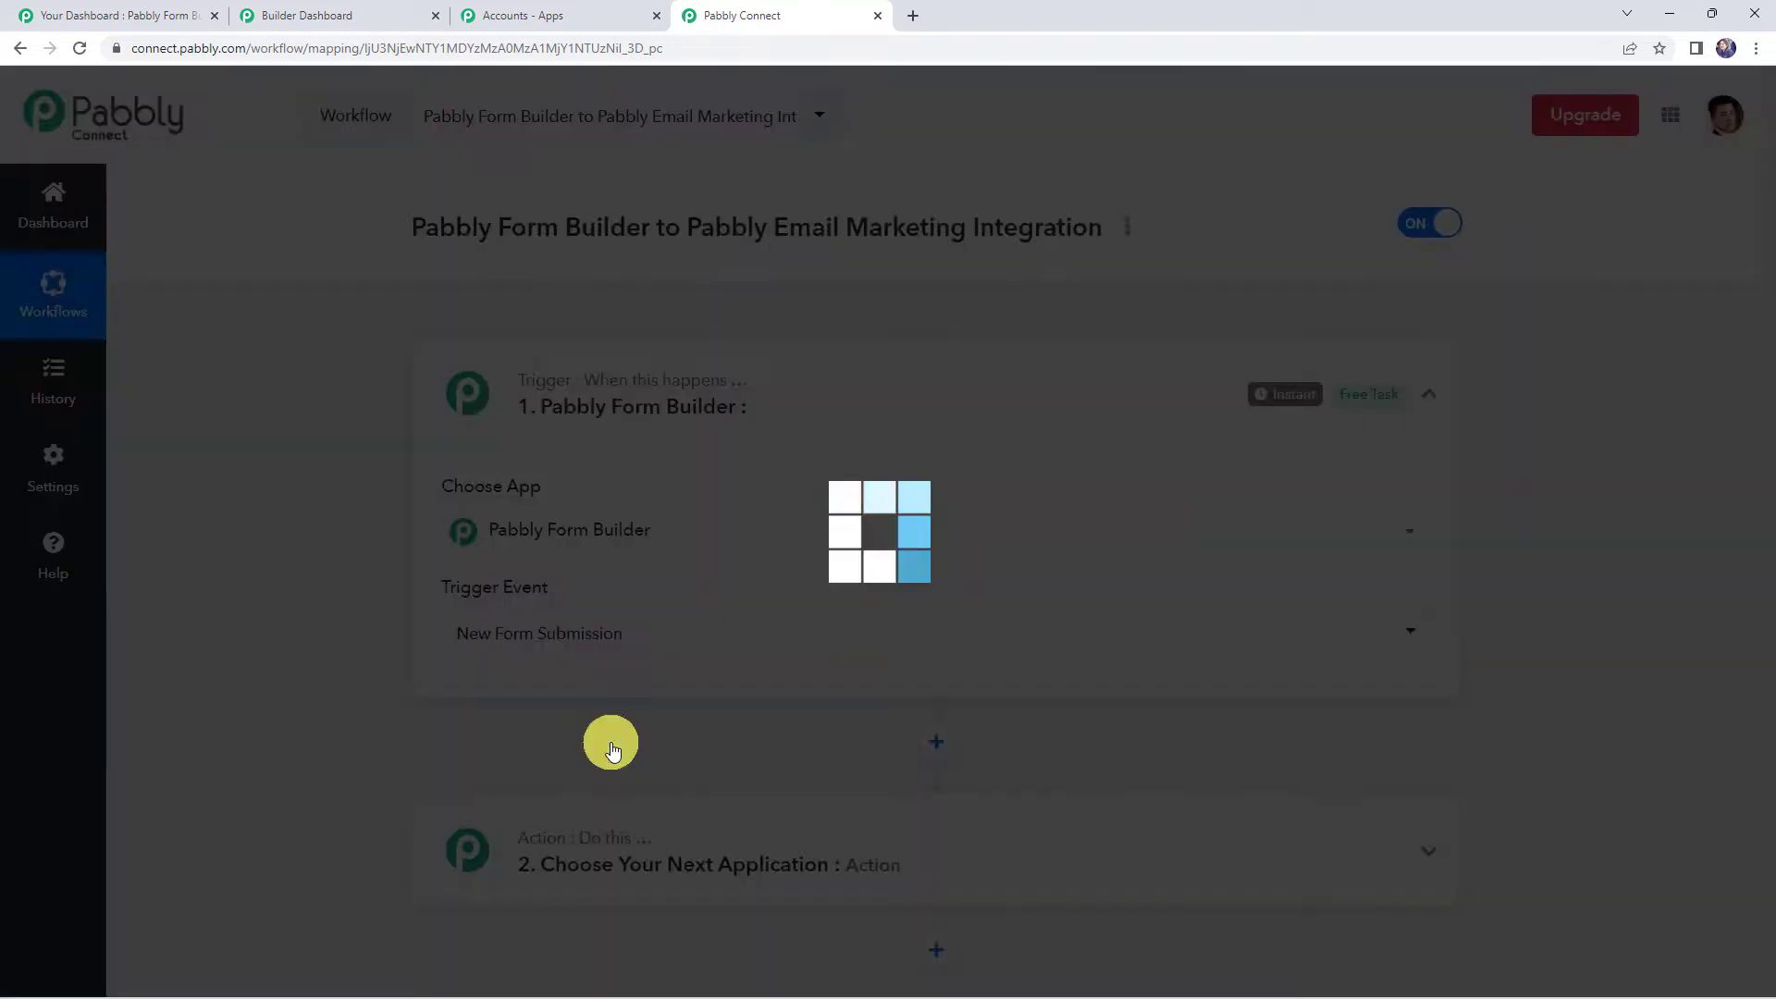
Copy the trigger's generated webhook URL
scroll(517, 648, down, 3)
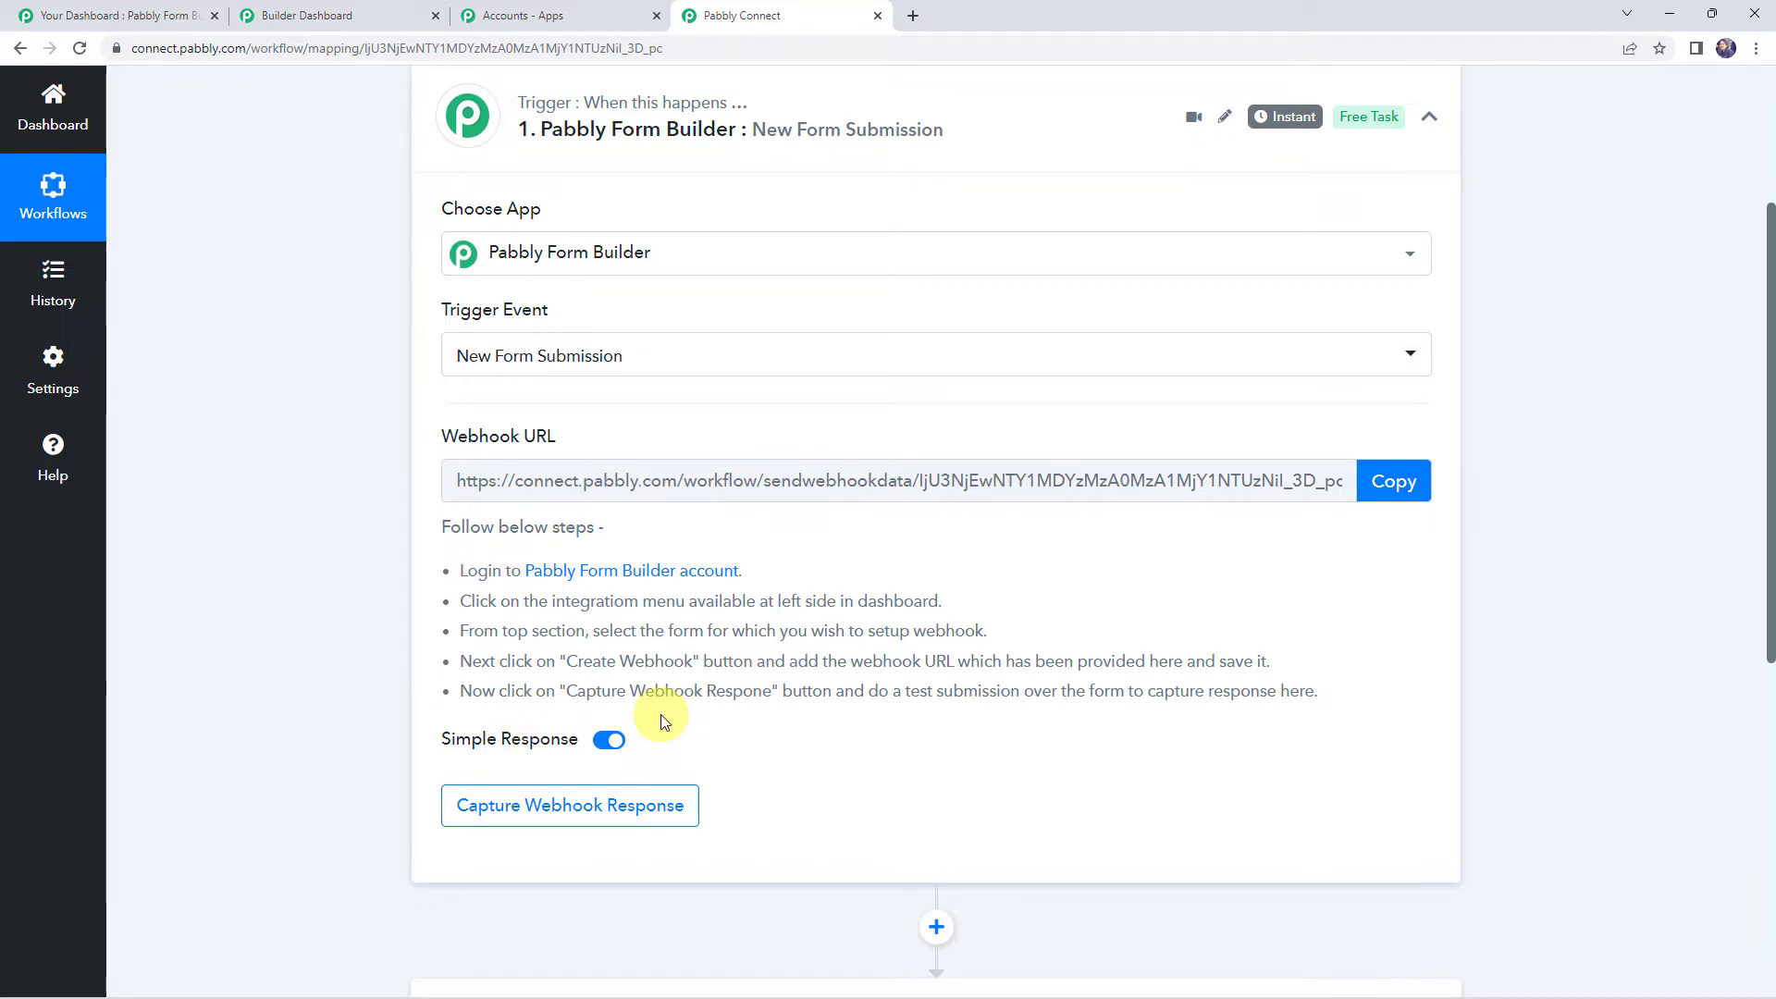
click(1411, 491)
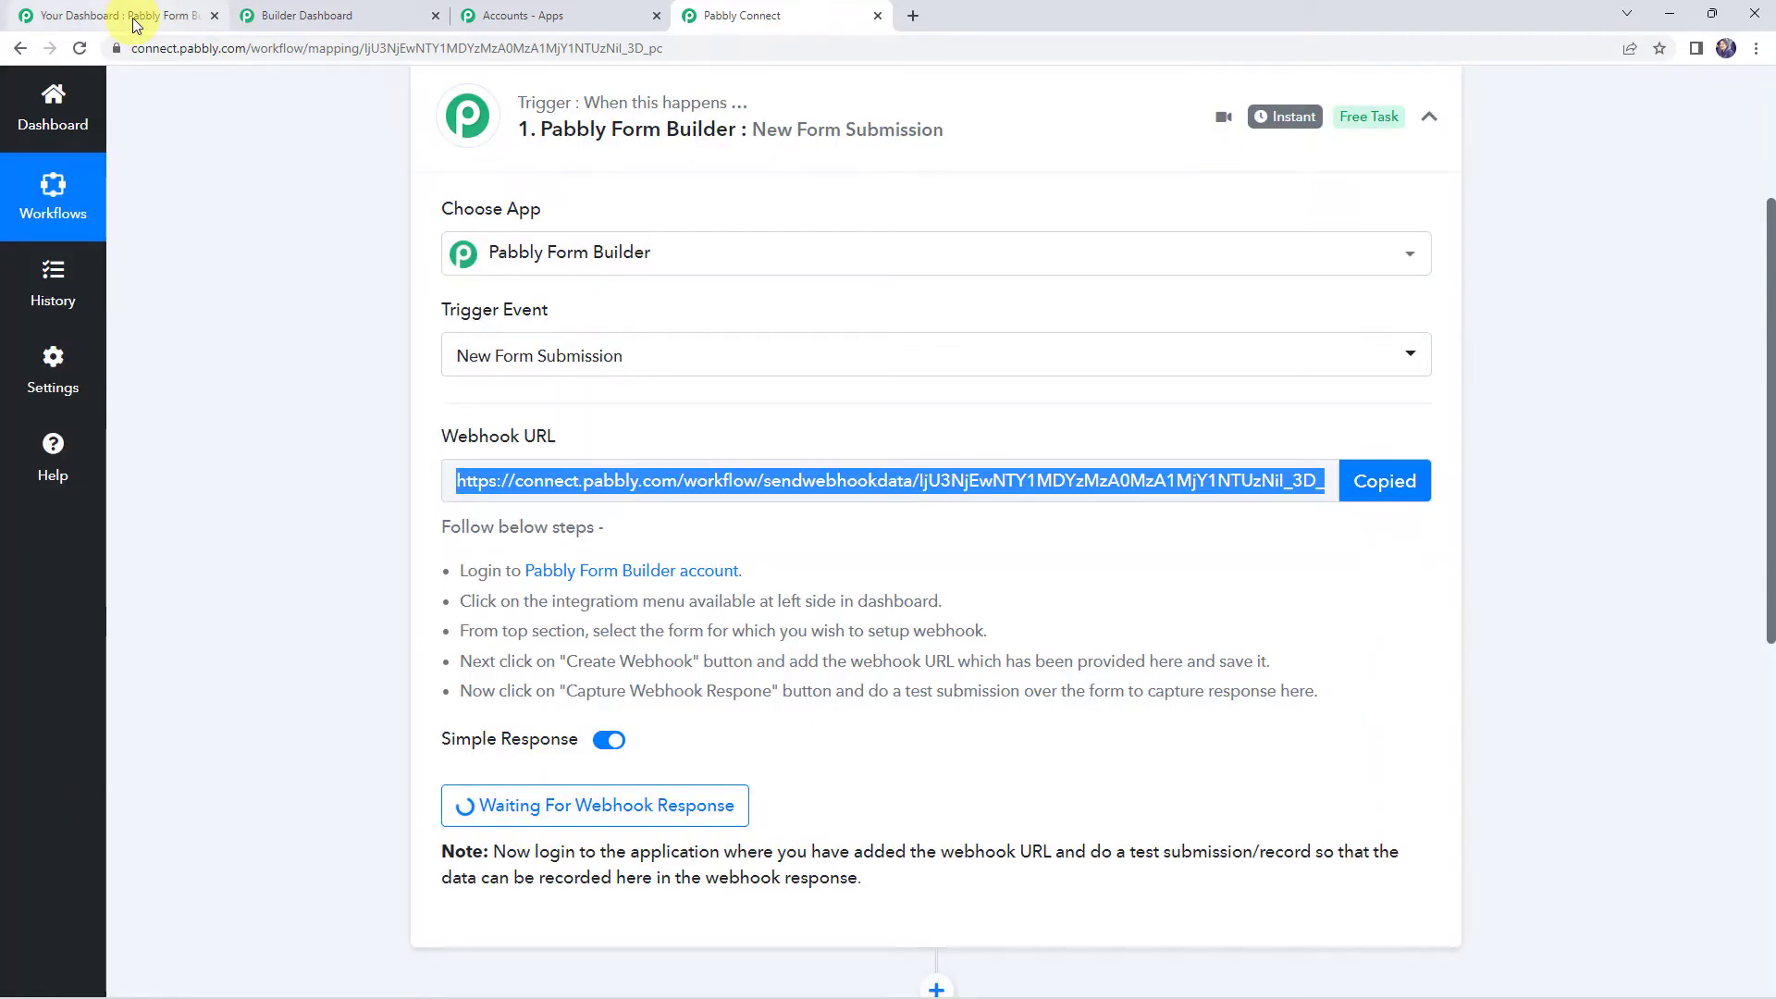
click(134, 20)
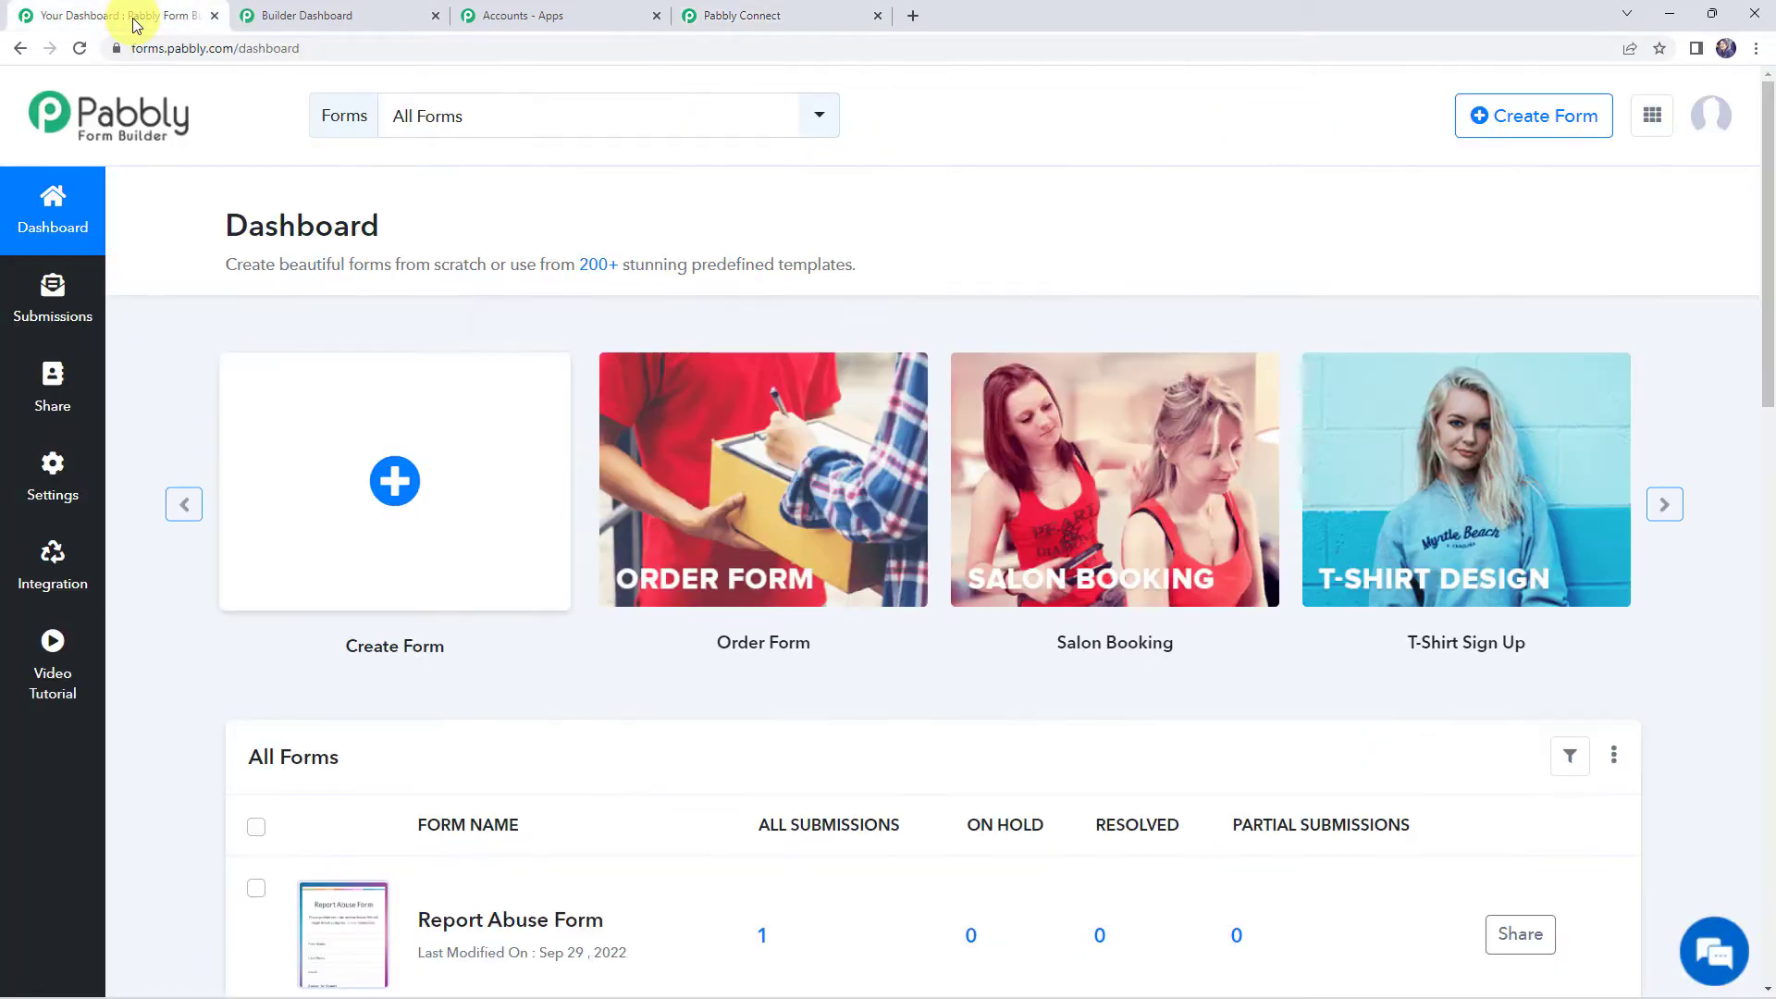
Open the Travel Enquiry Form from All Forms for editing
drag(232, 217, 413, 226)
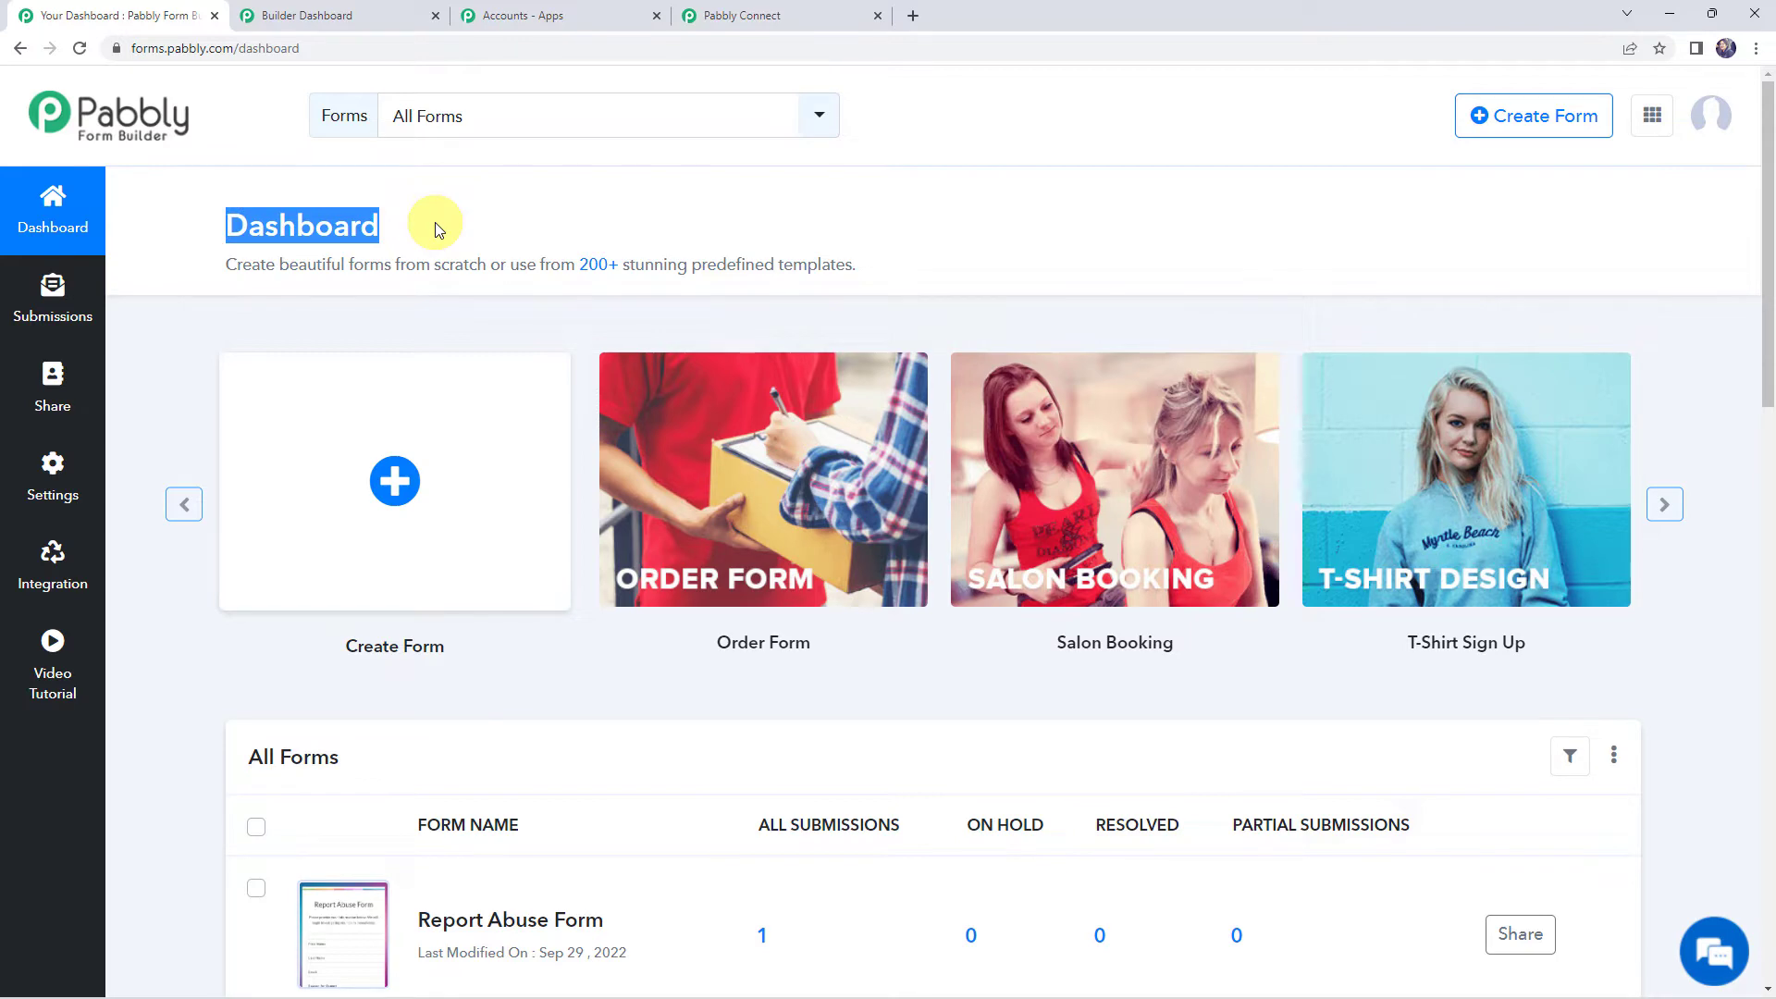
scroll(434, 222, down, 5)
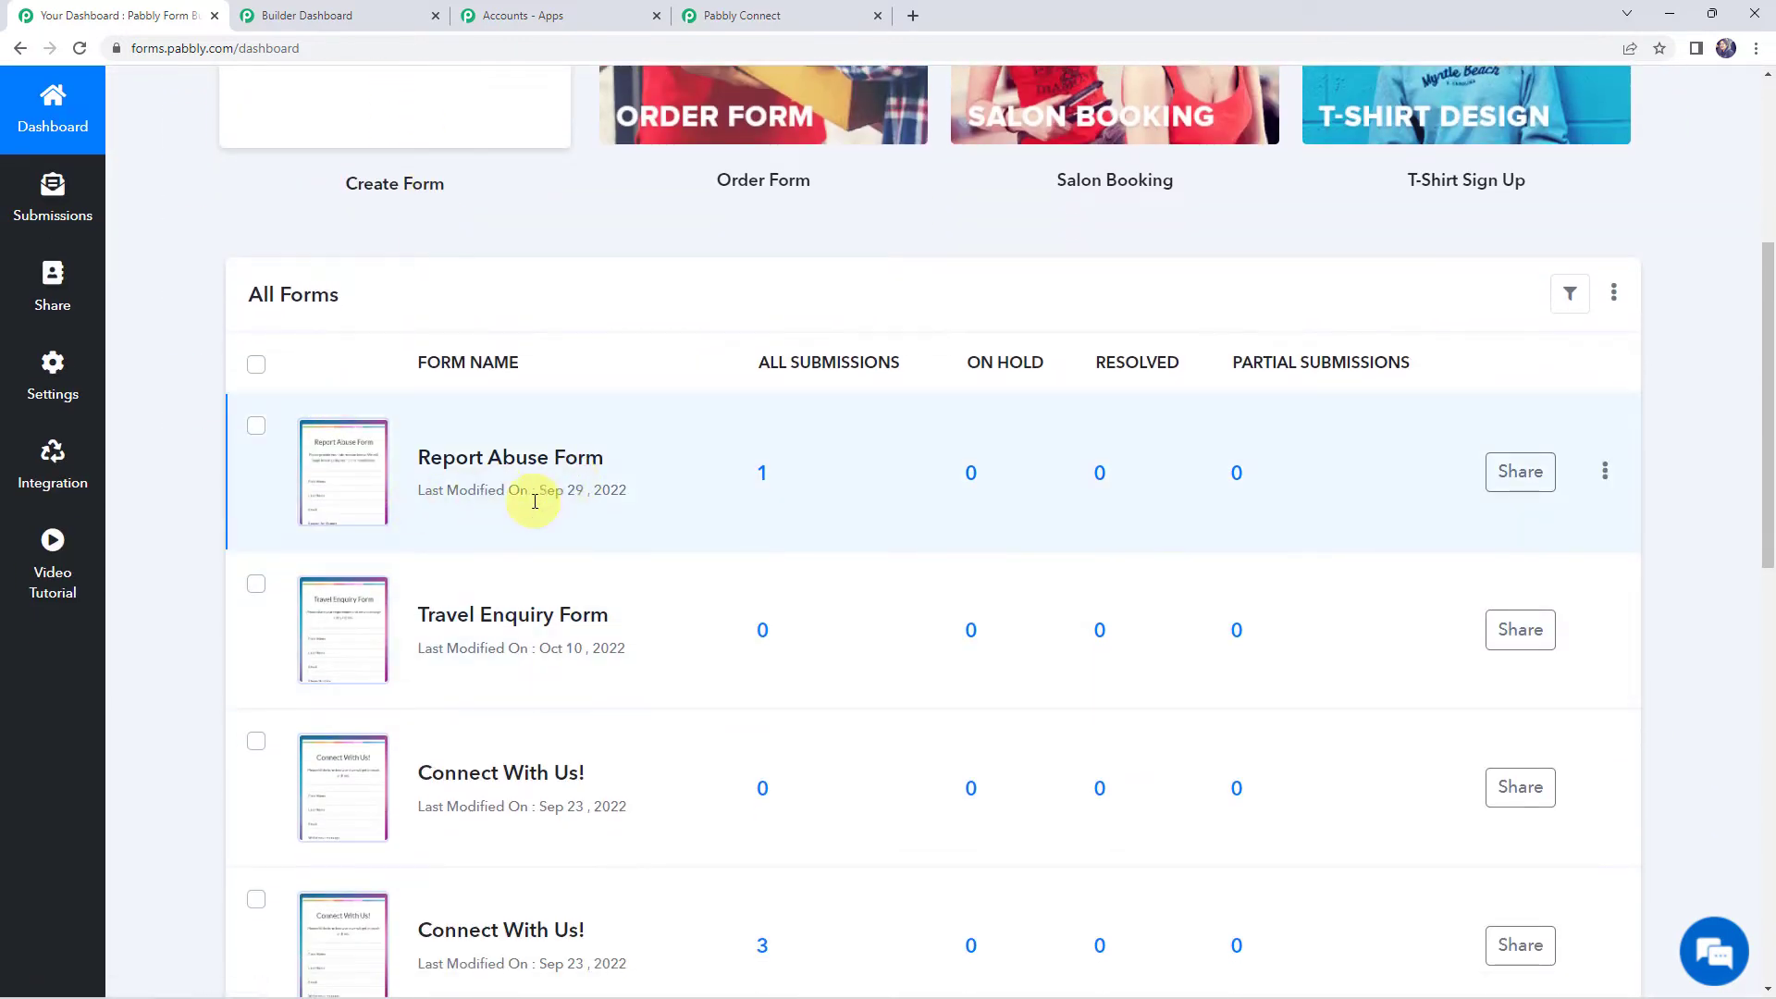
scroll(458, 647, down, 2)
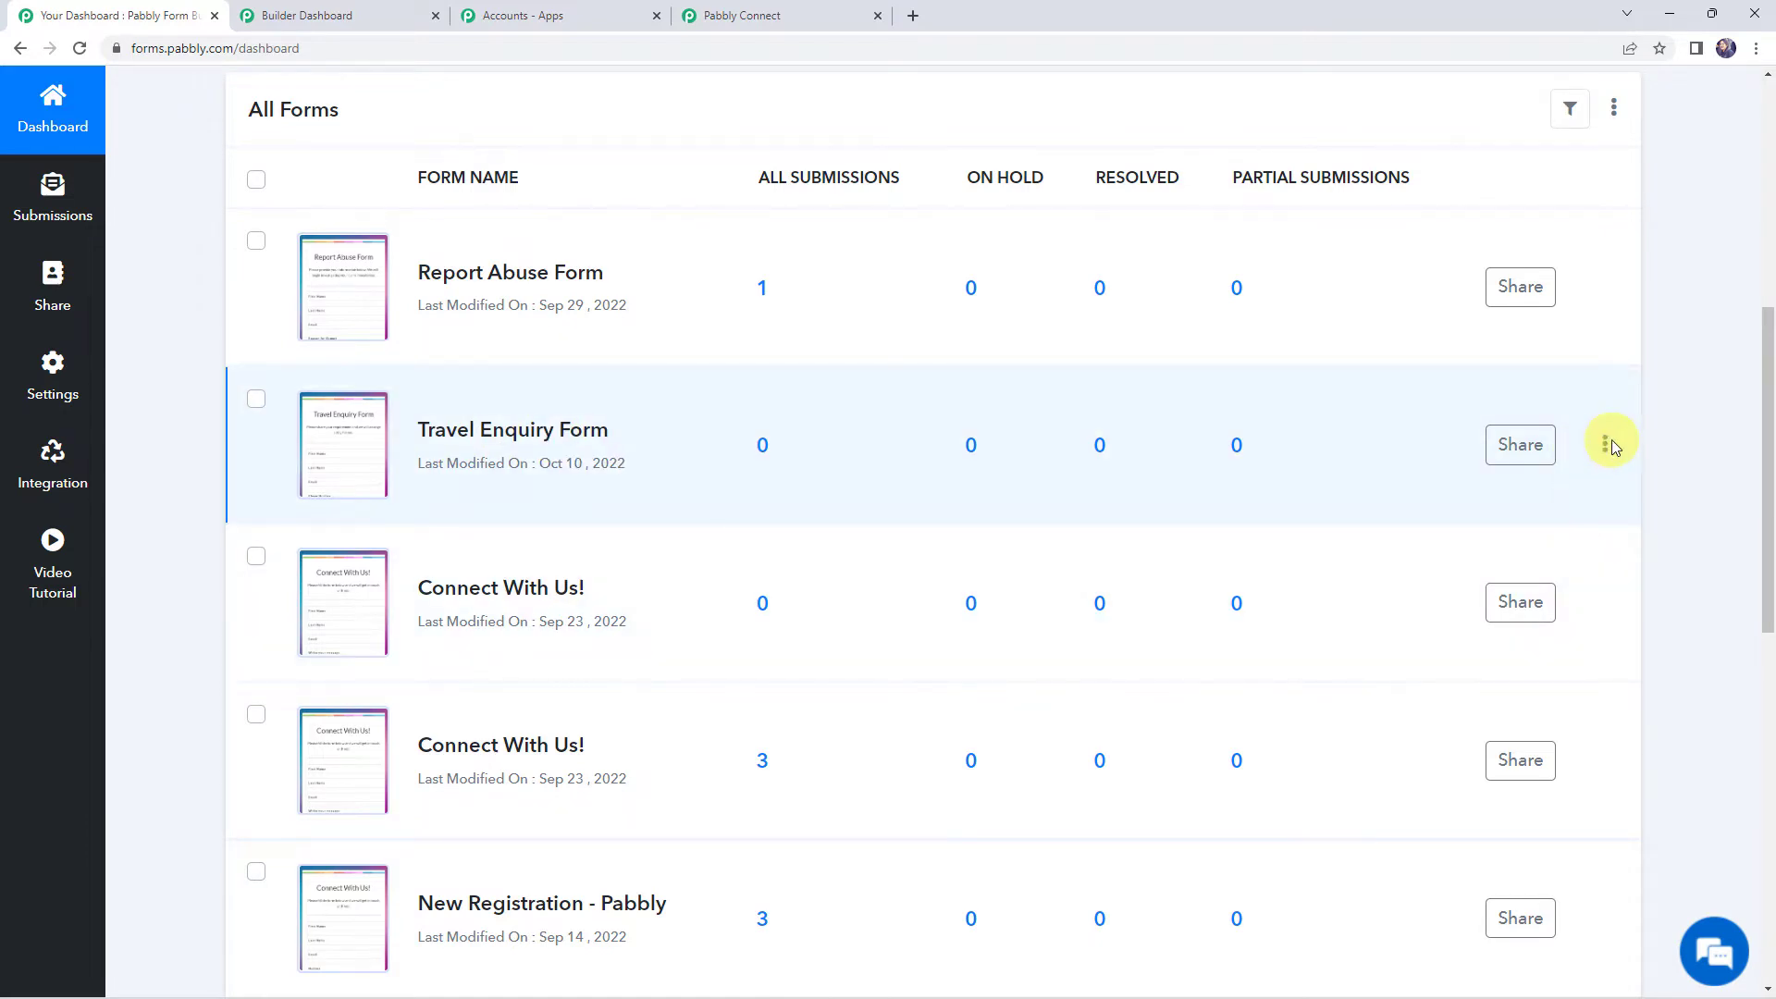
click(1603, 446)
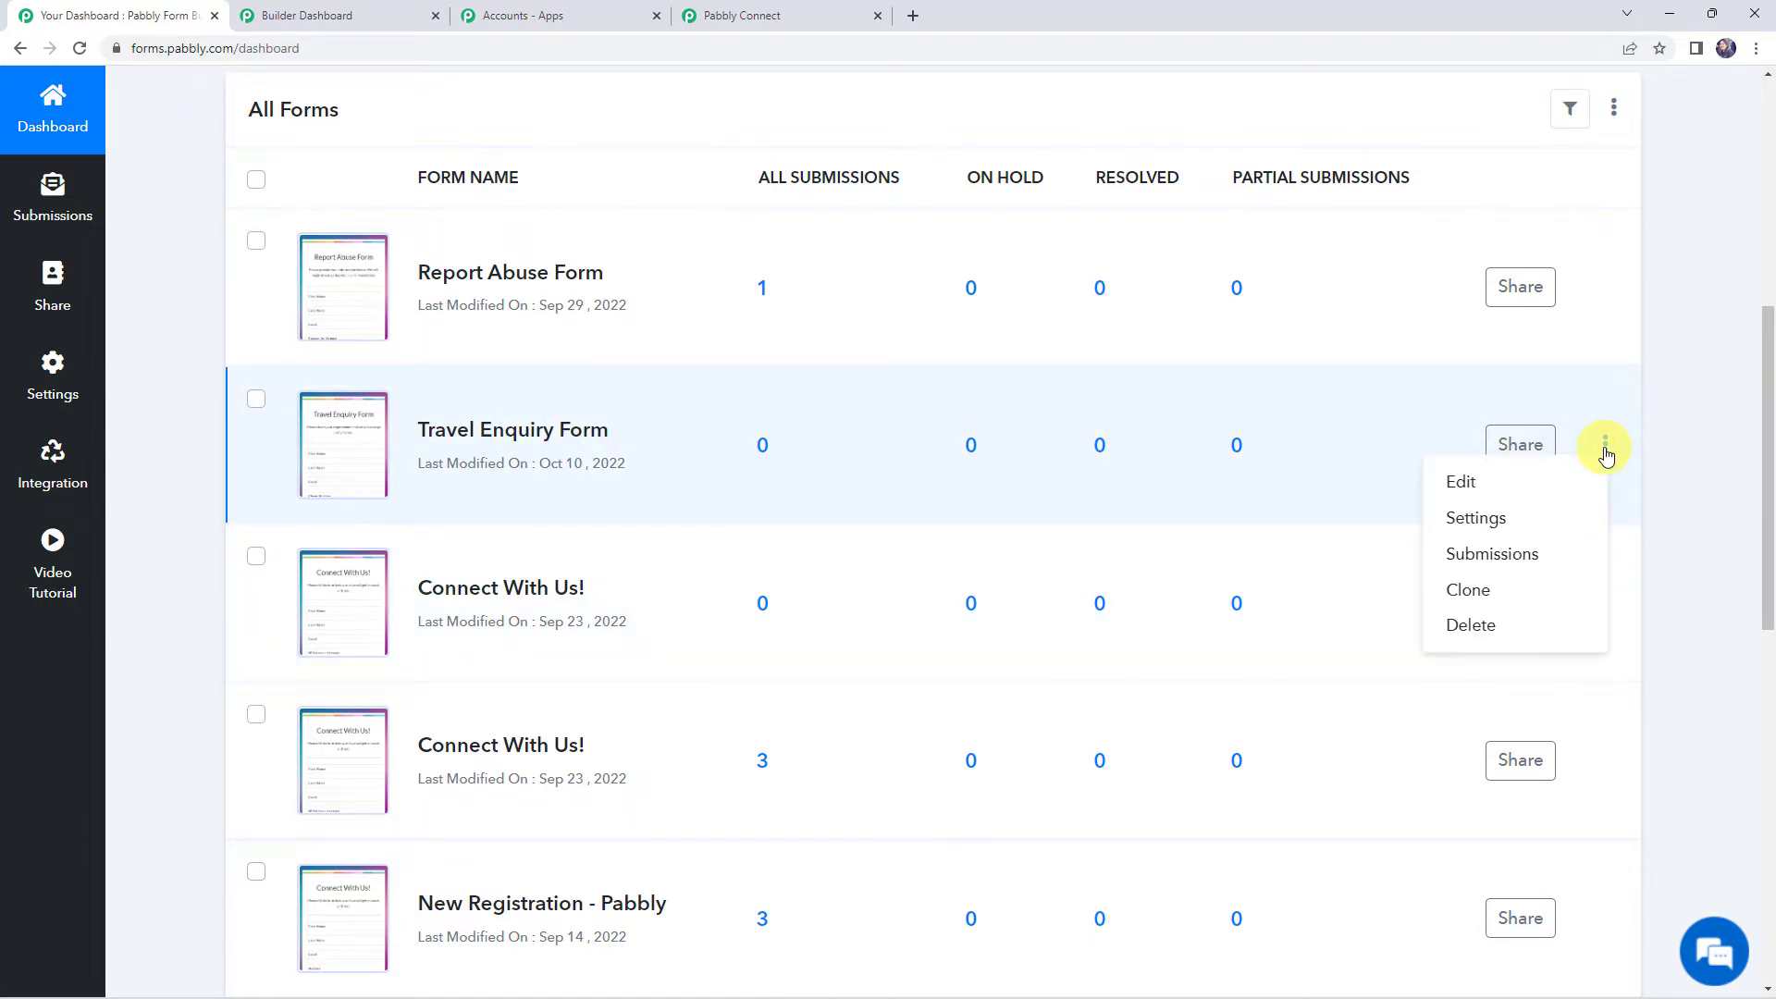
click(1484, 486)
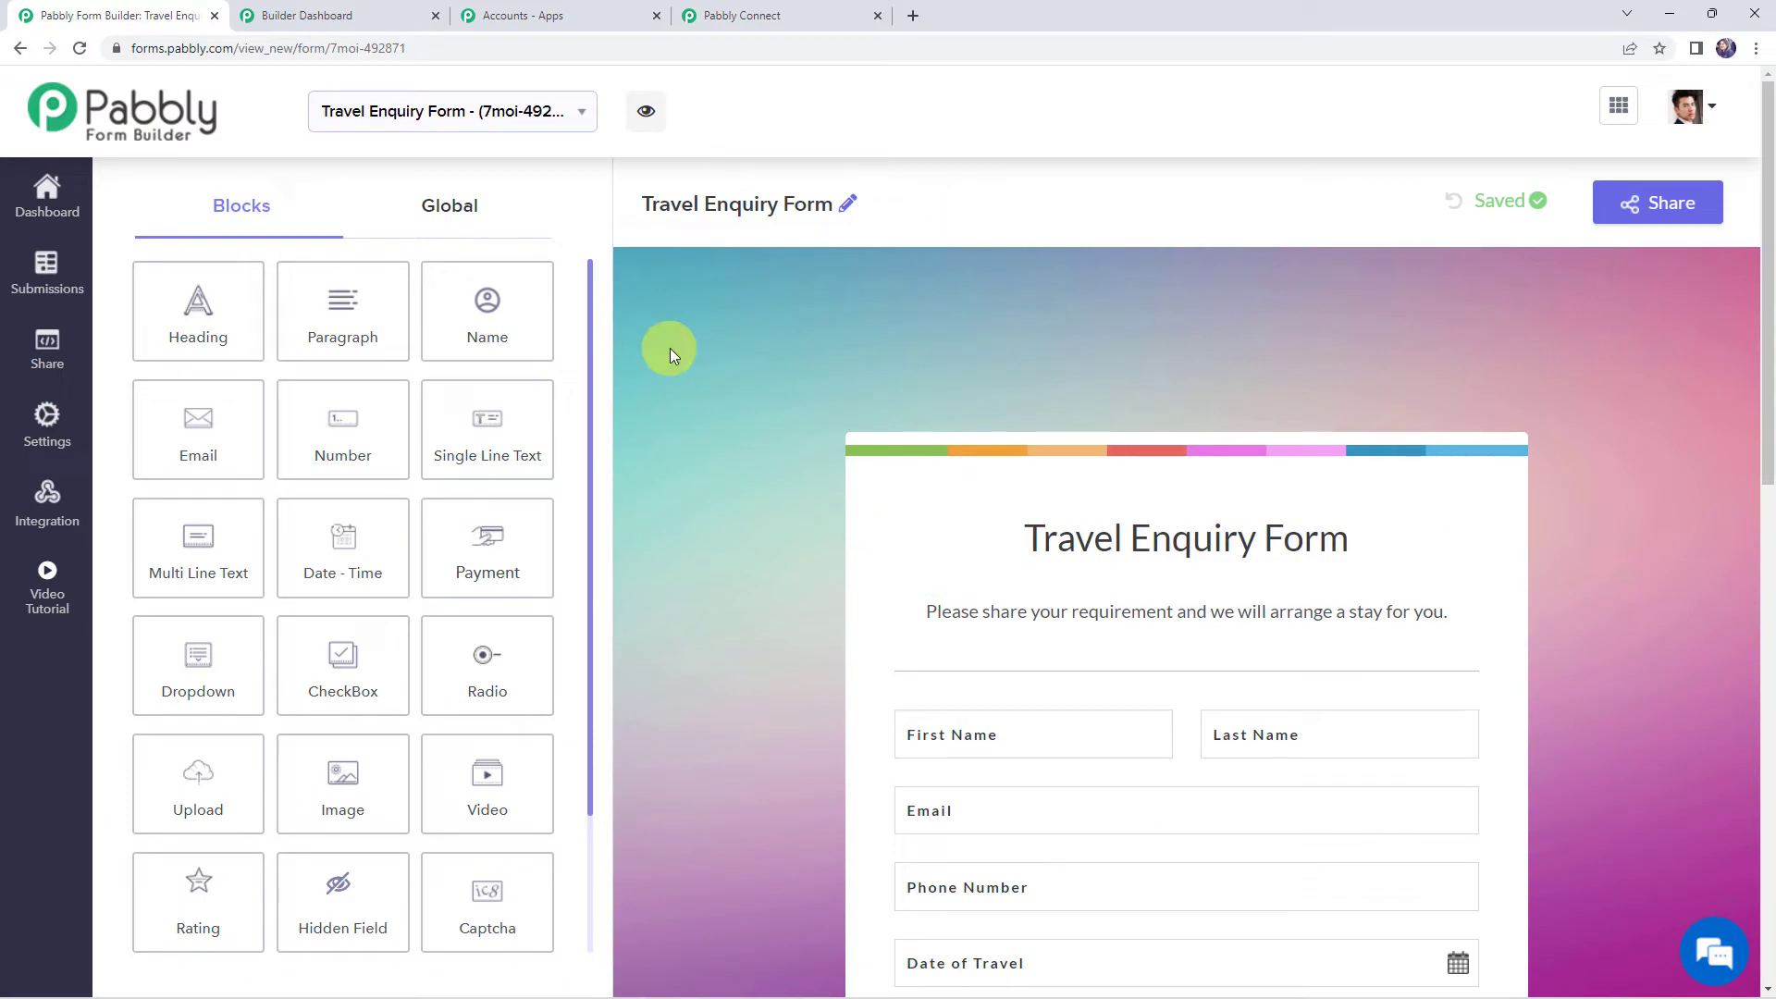
Review the form's fields, including the Goa, Sikkim and Himachal destination options
scroll(669, 348, down, 3)
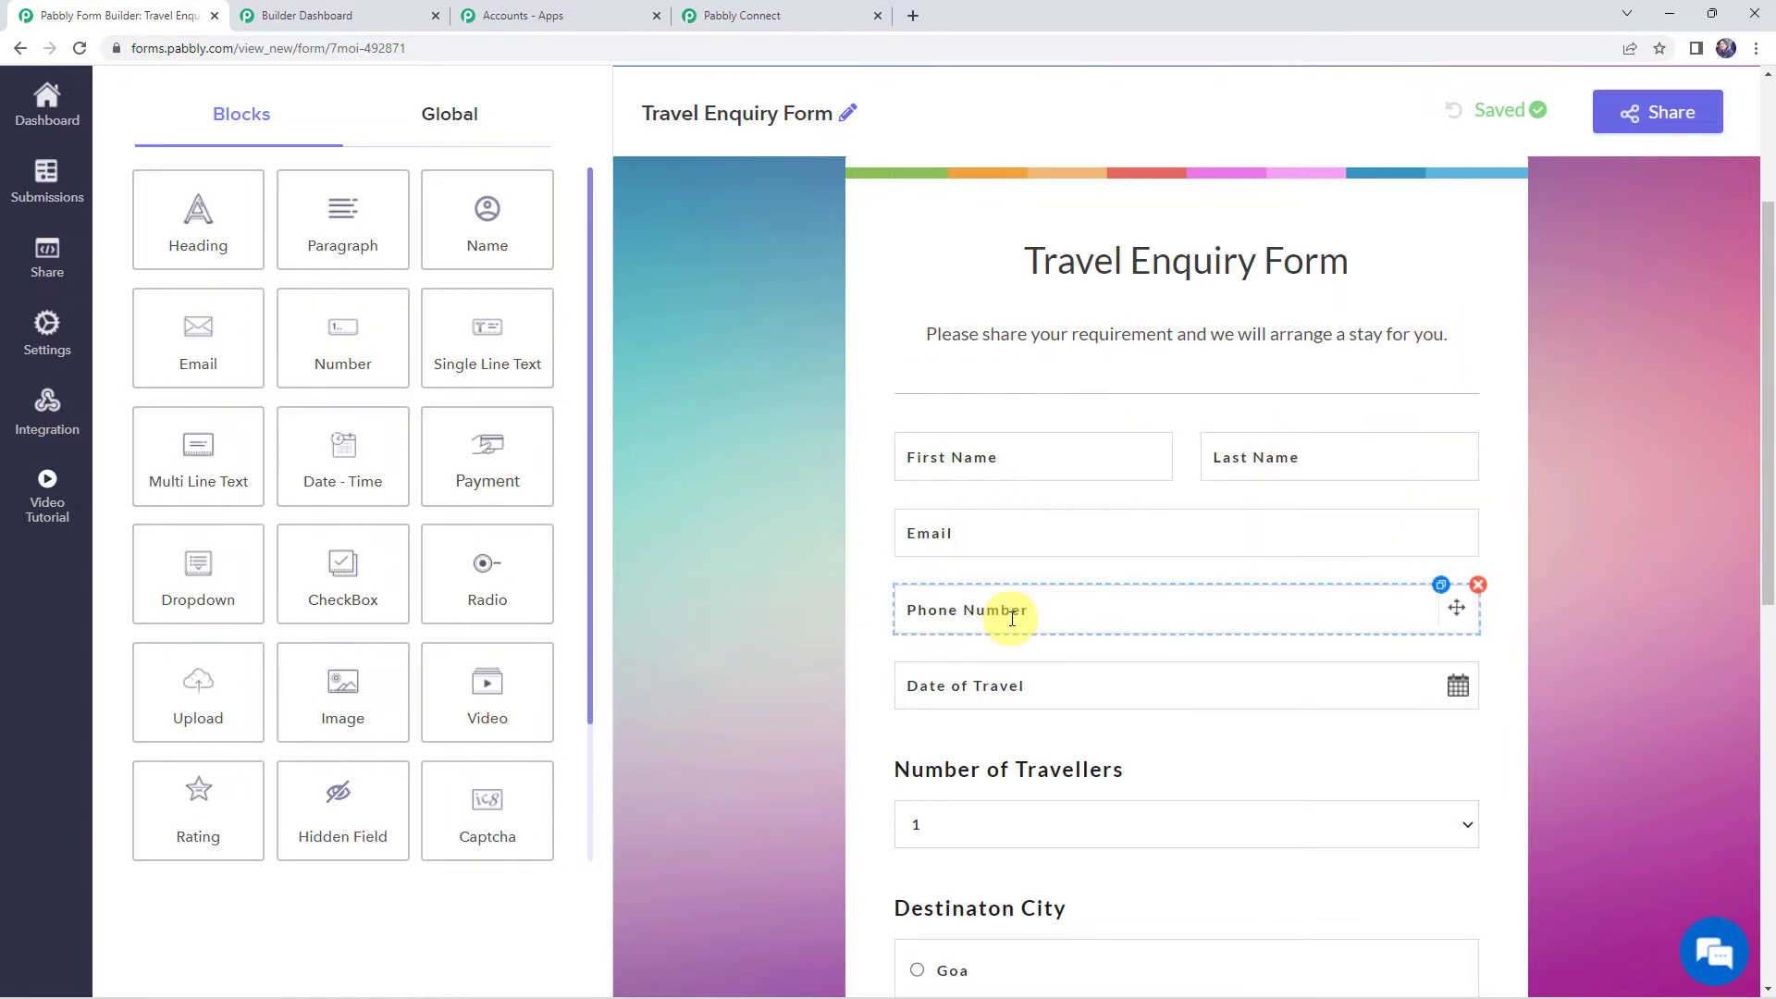
scroll(1012, 617, down, 3)
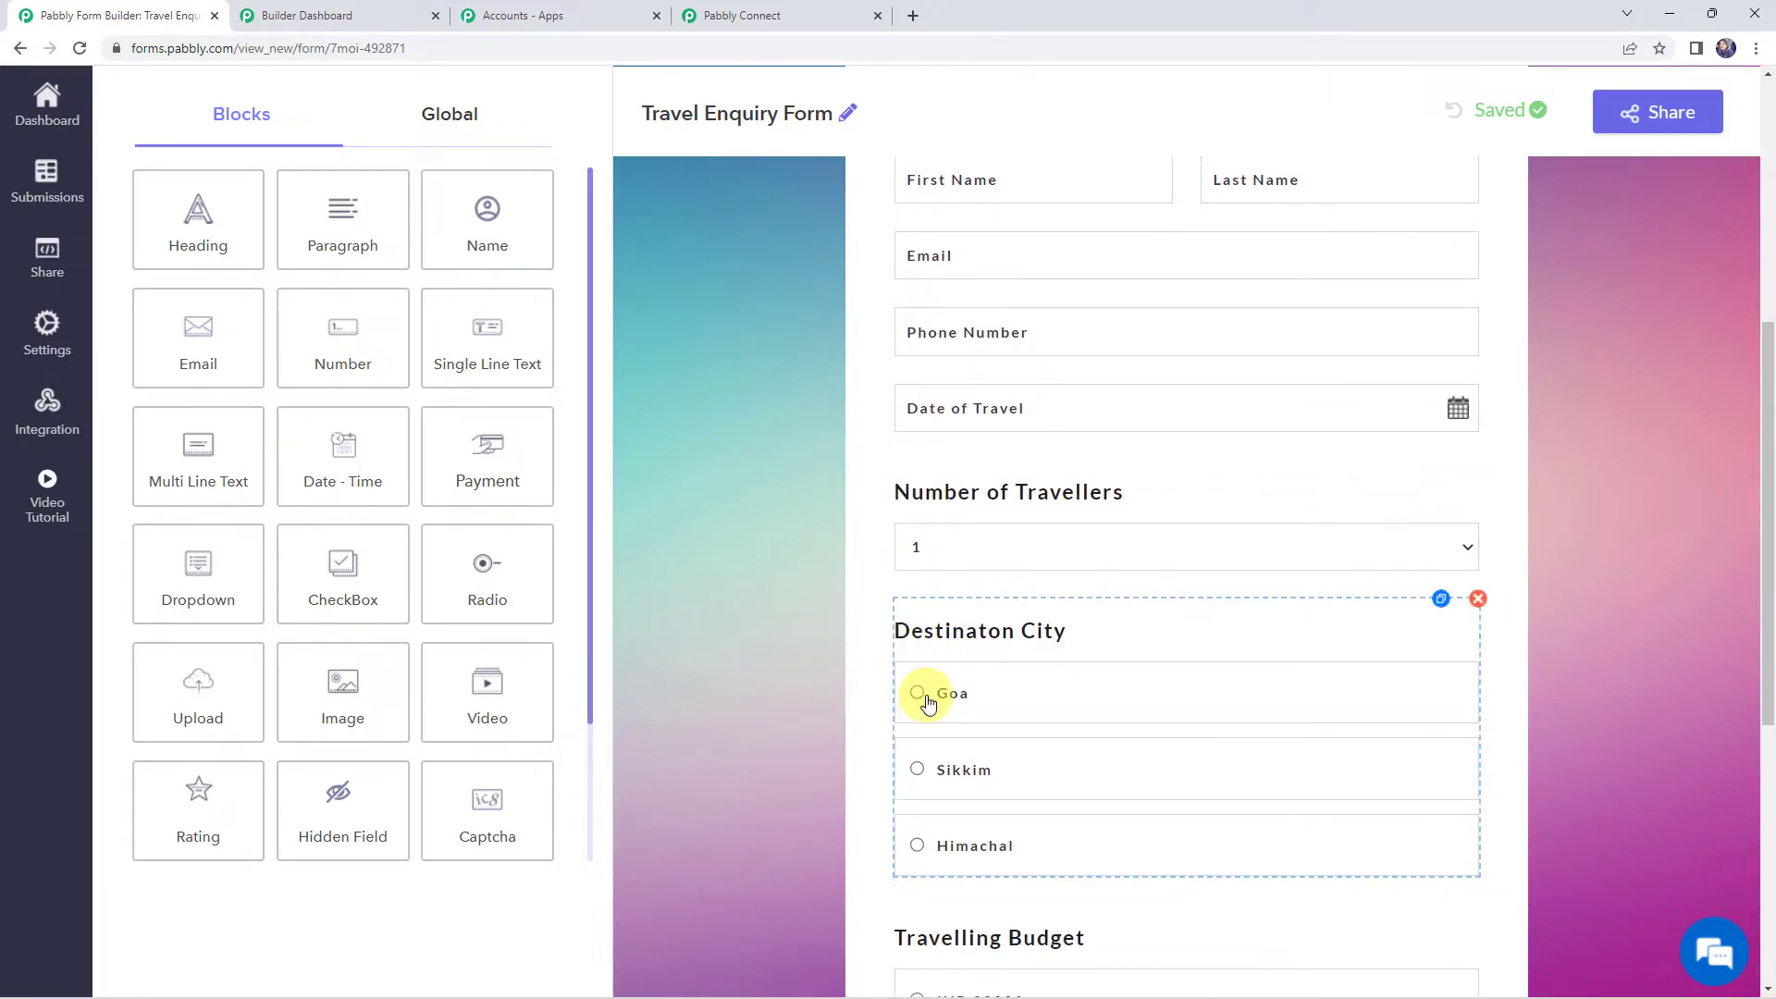
scroll(833, 745, down, 3)
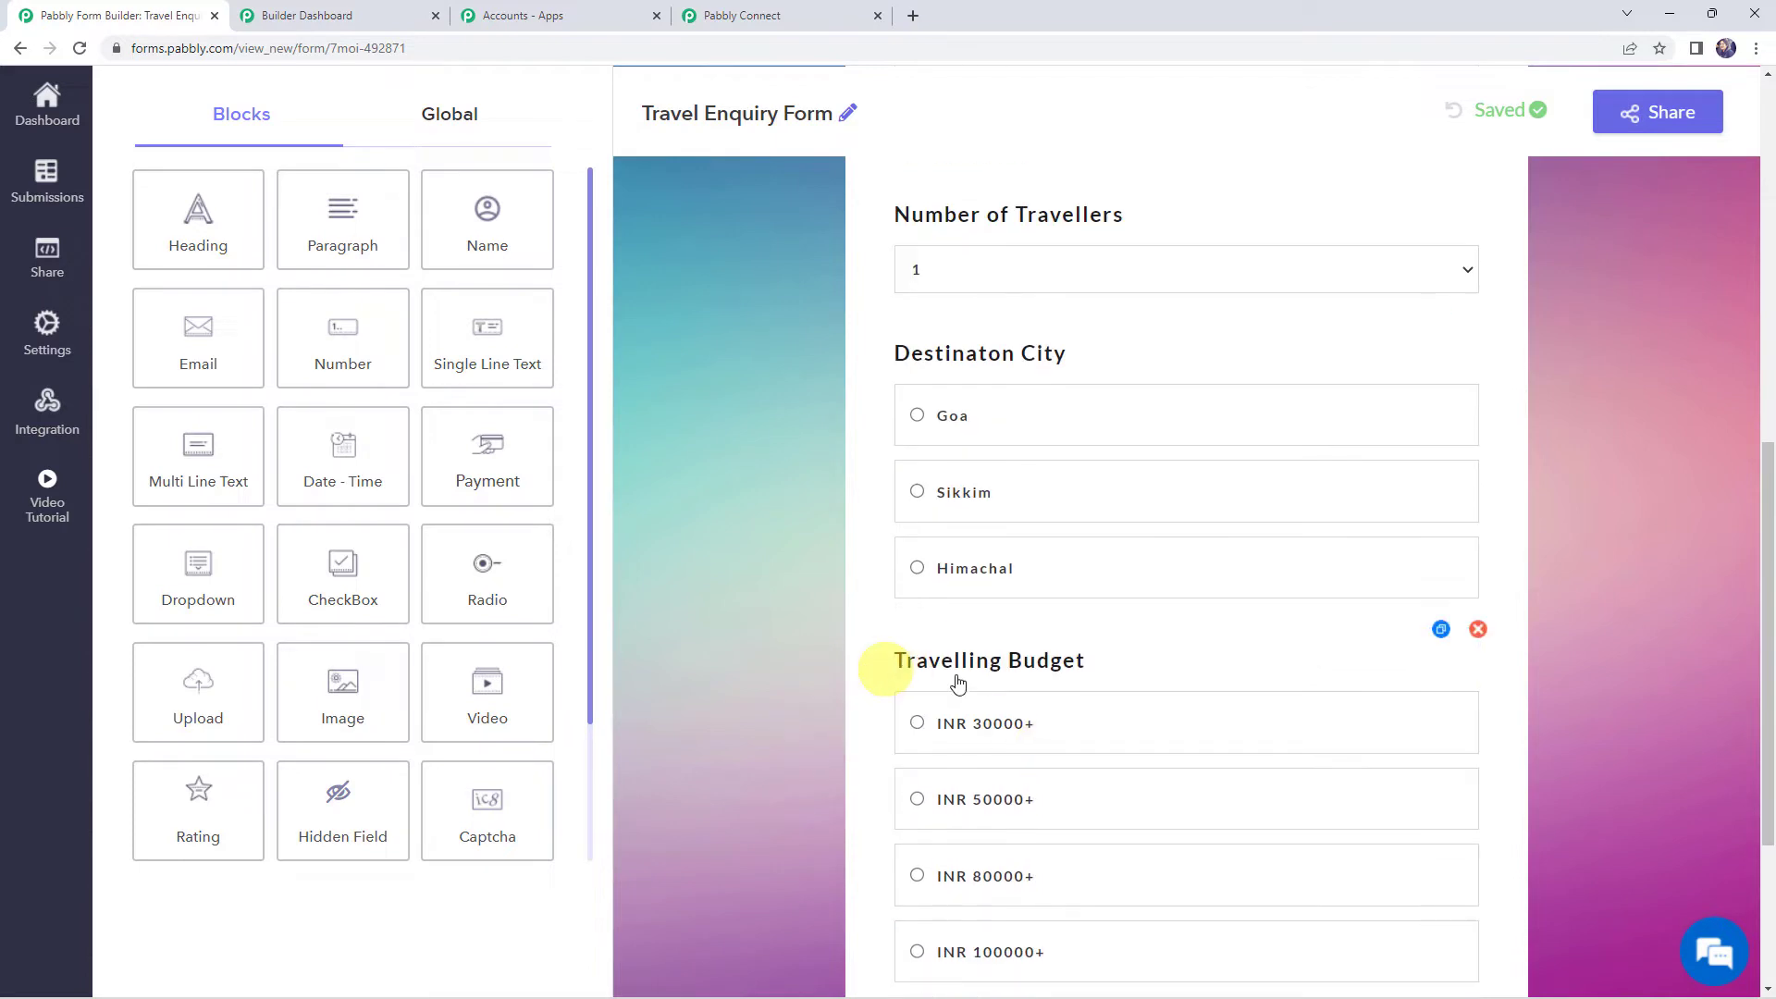
scroll(809, 765, down, 3)
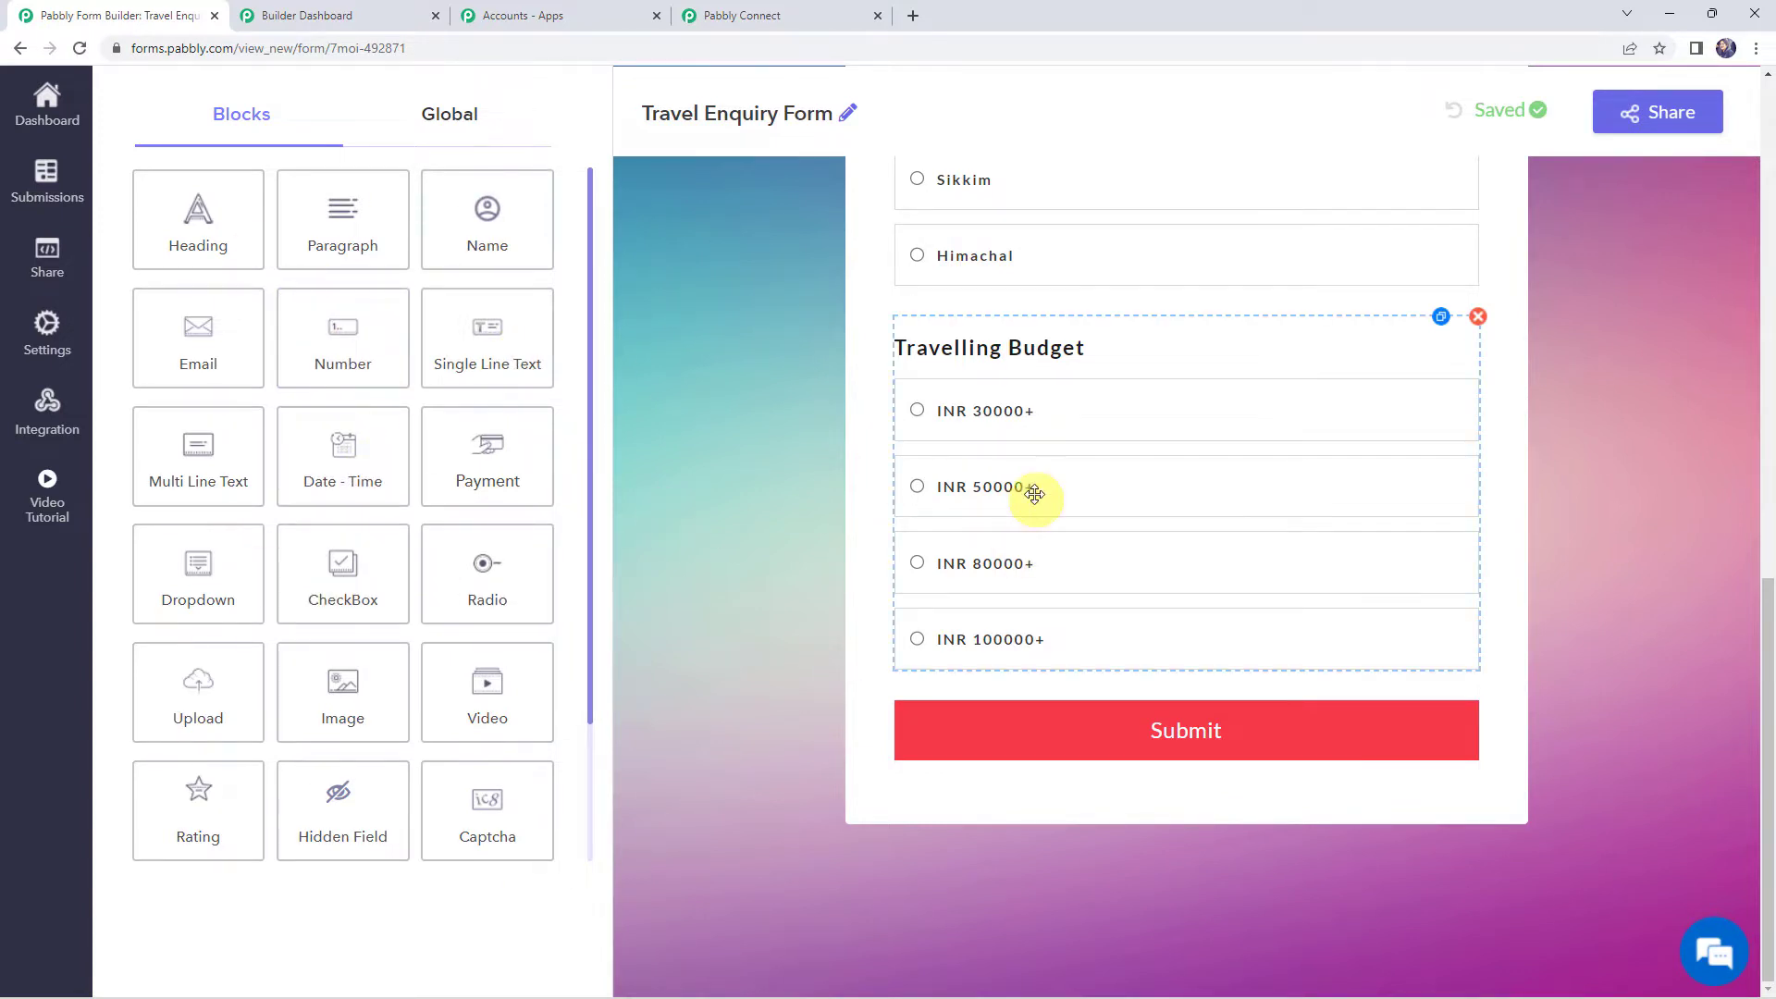
scroll(947, 567, up, 15)
scroll(947, 575, up, 2)
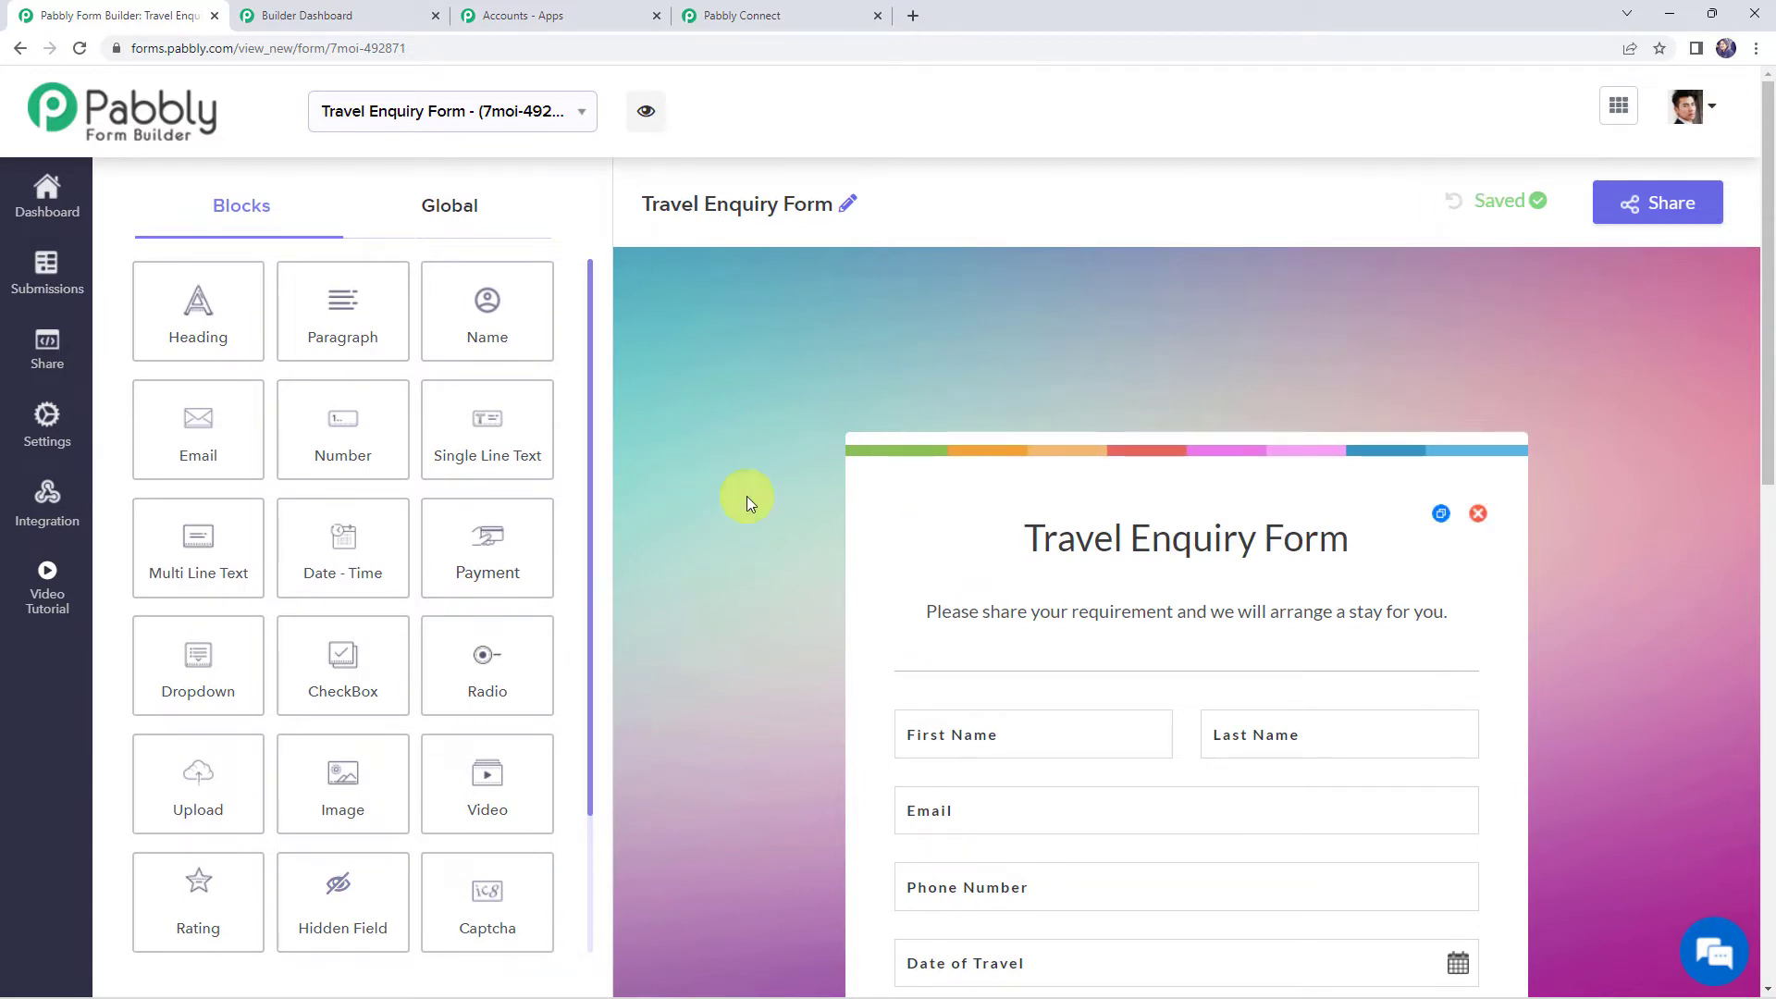
Add and save a webhook with the pasted Pabbly Connect URL for the Travel Enquiry Form
click(49, 508)
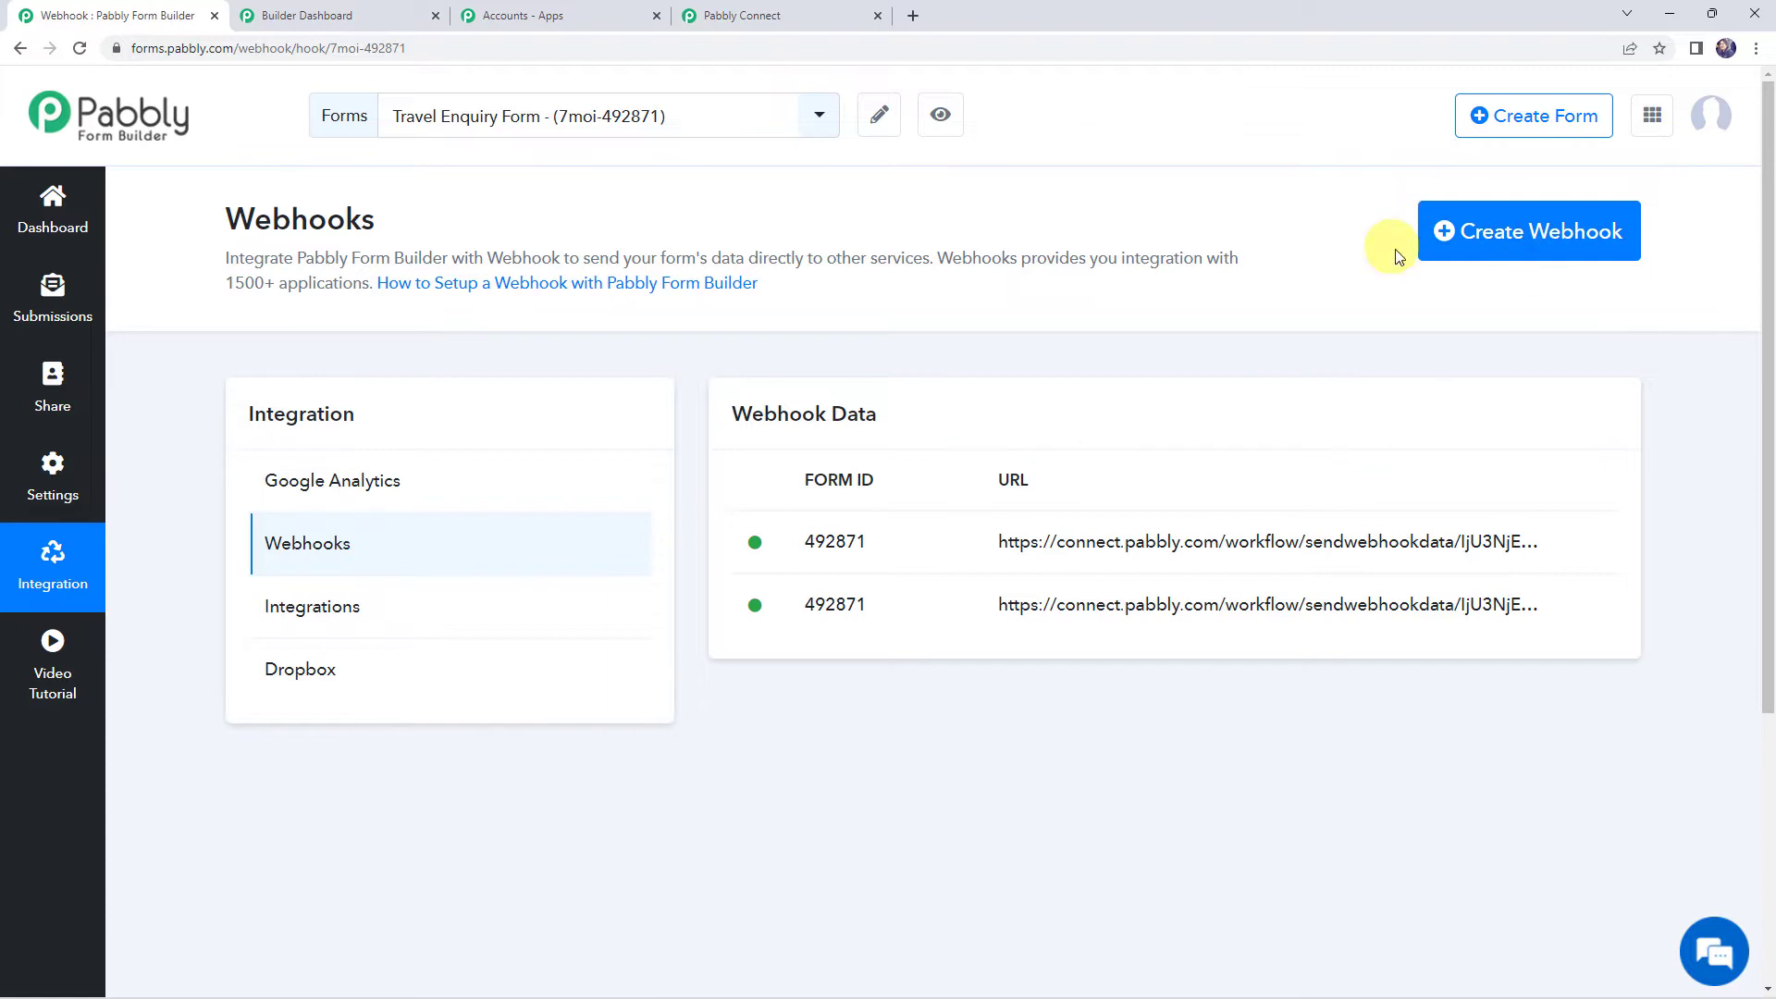
click(1502, 236)
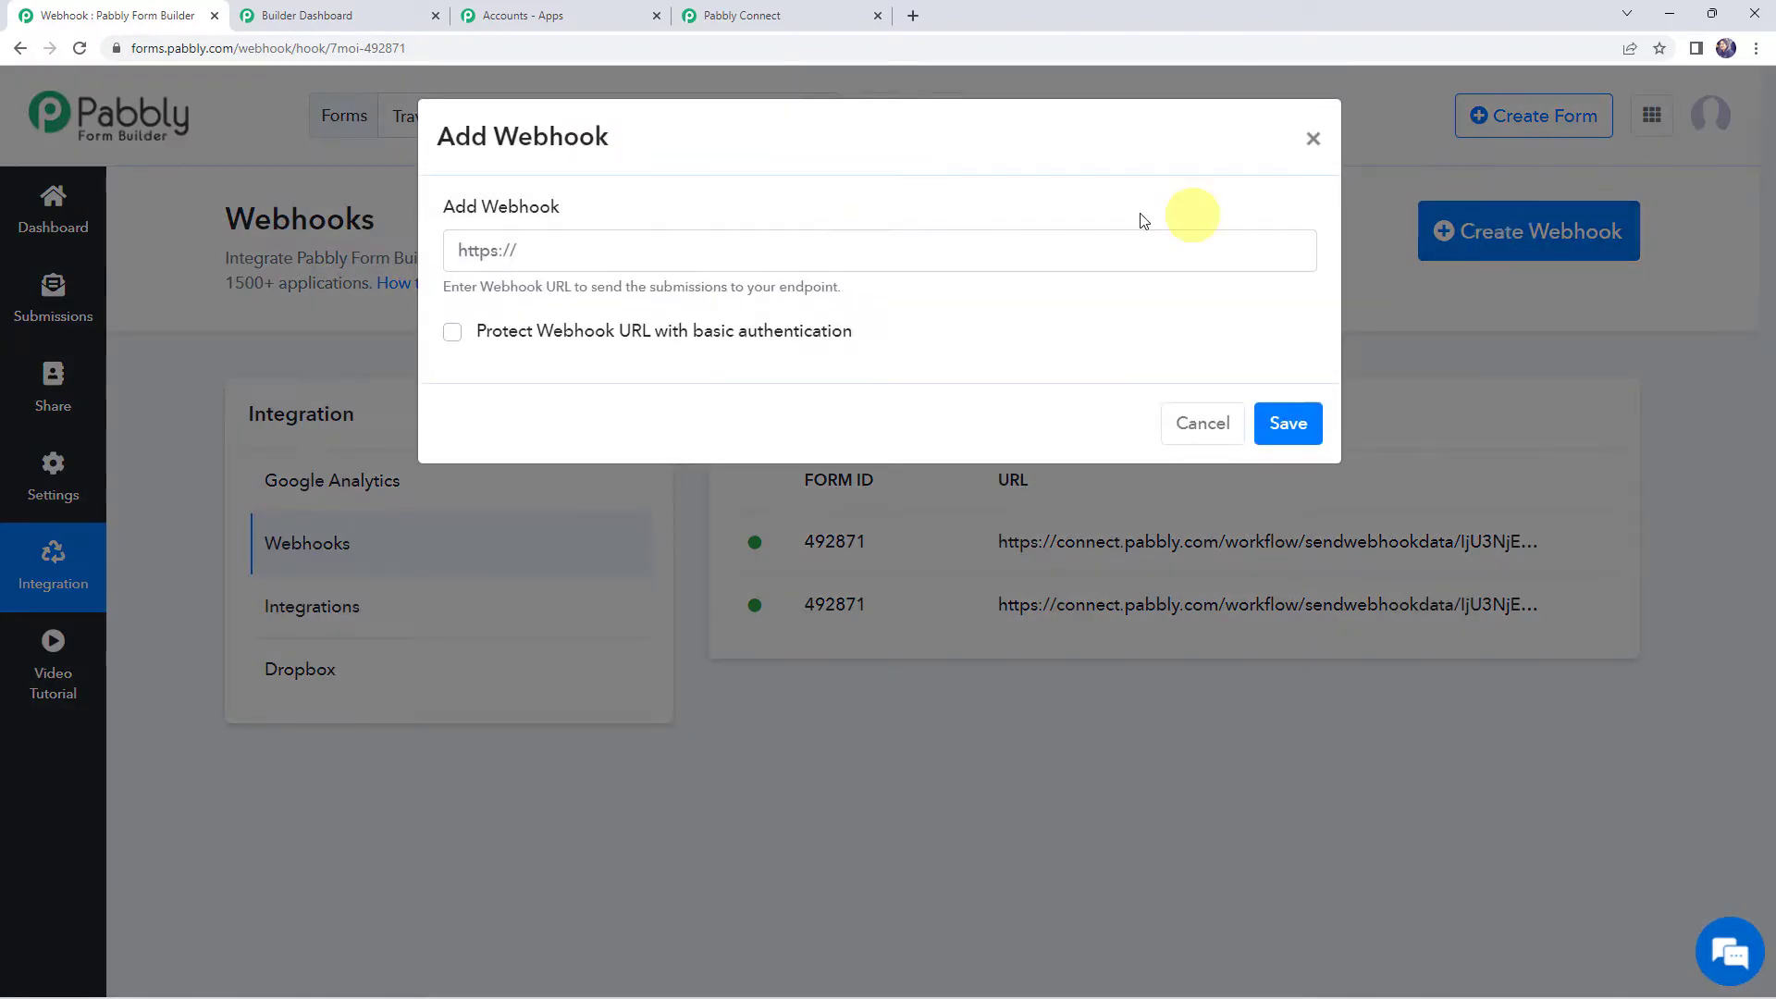
right_click(514, 252)
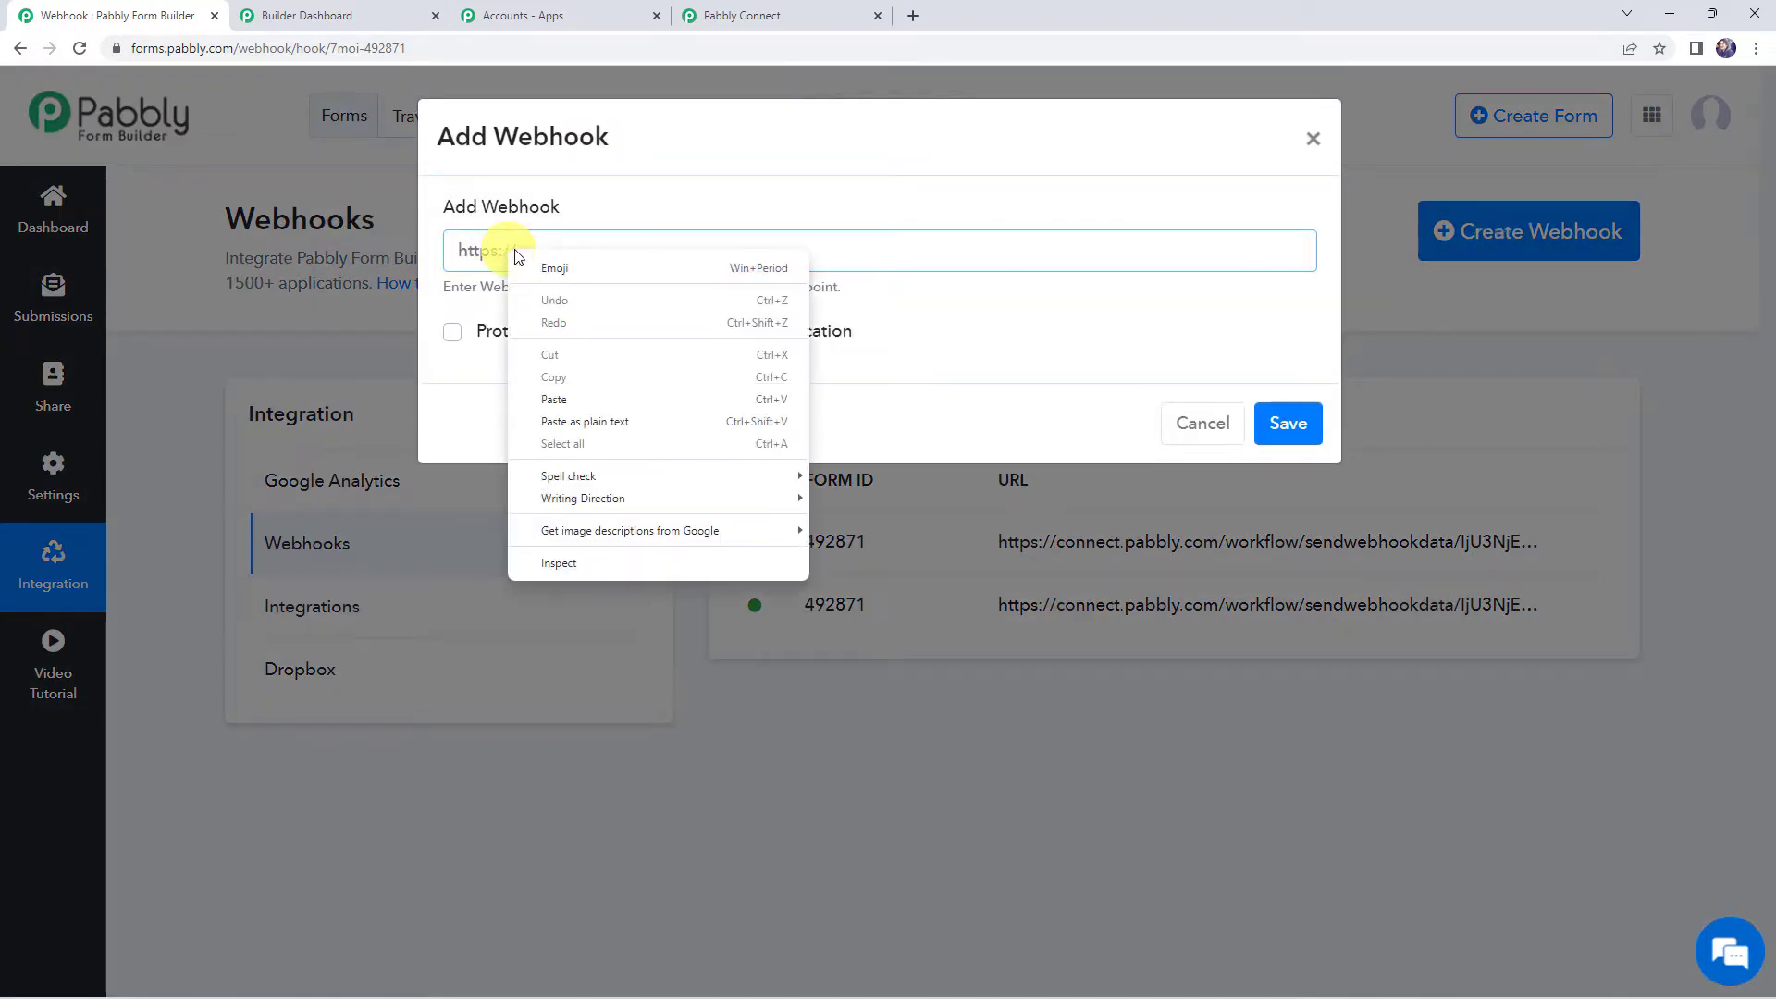
click(542, 390)
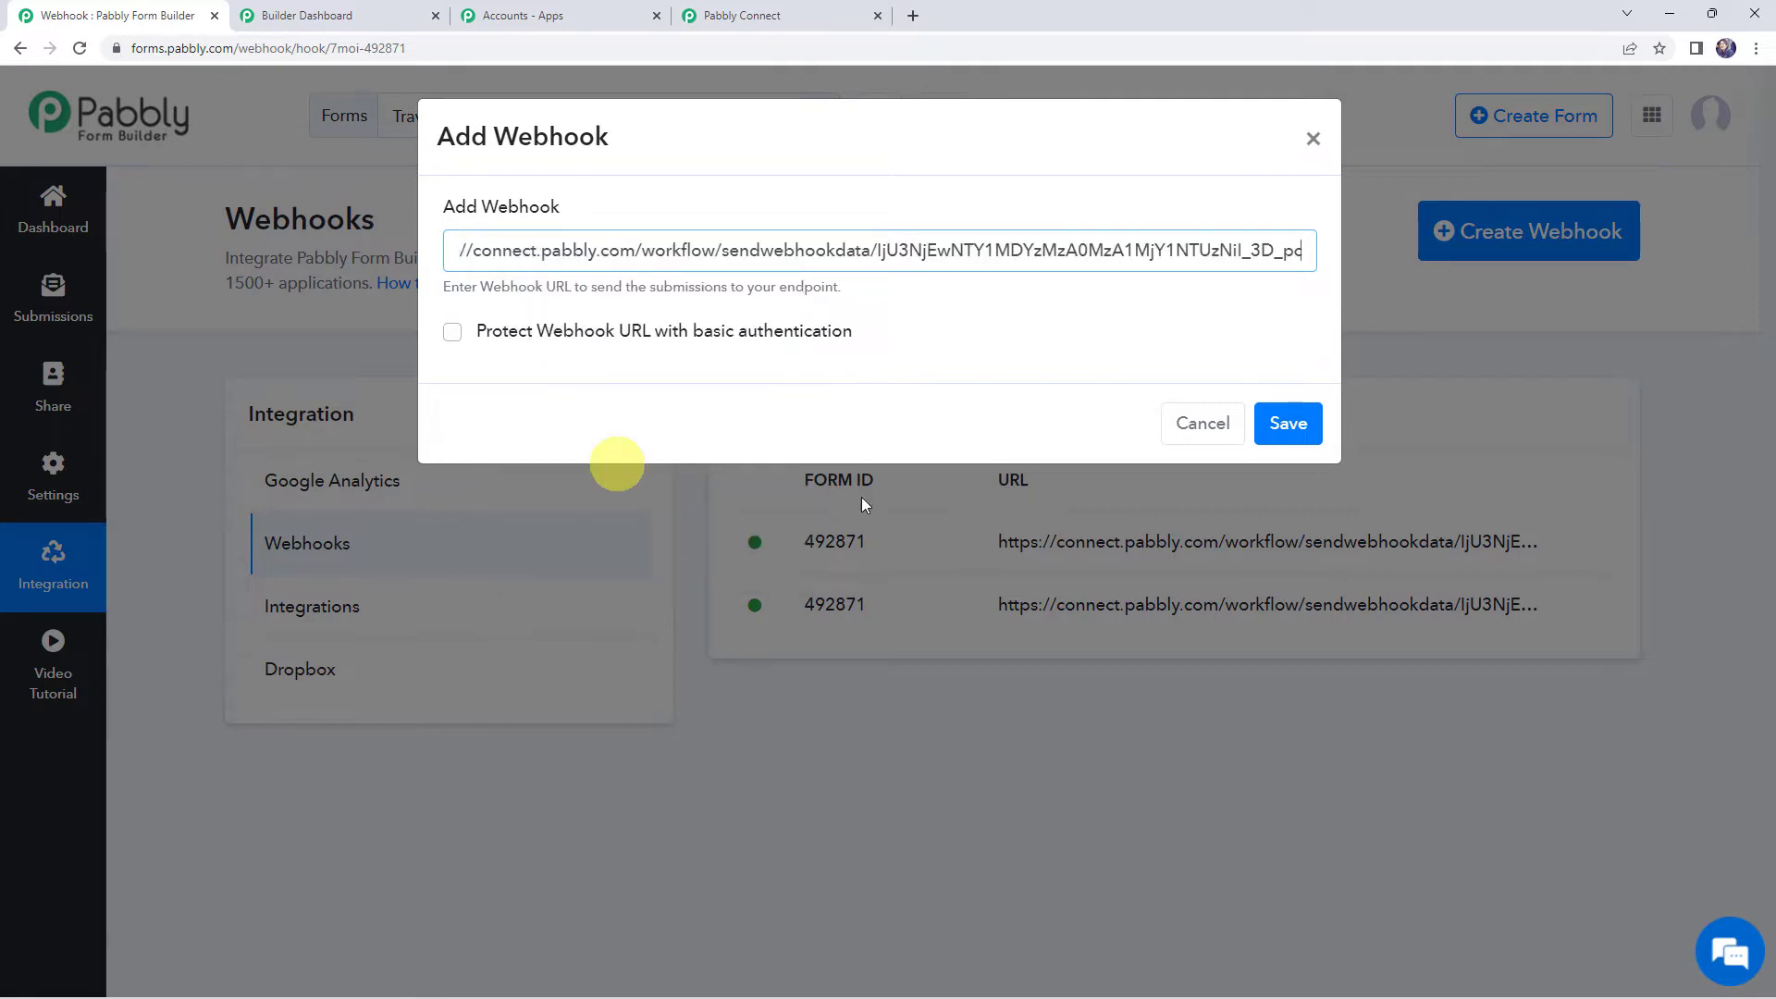
click(1290, 424)
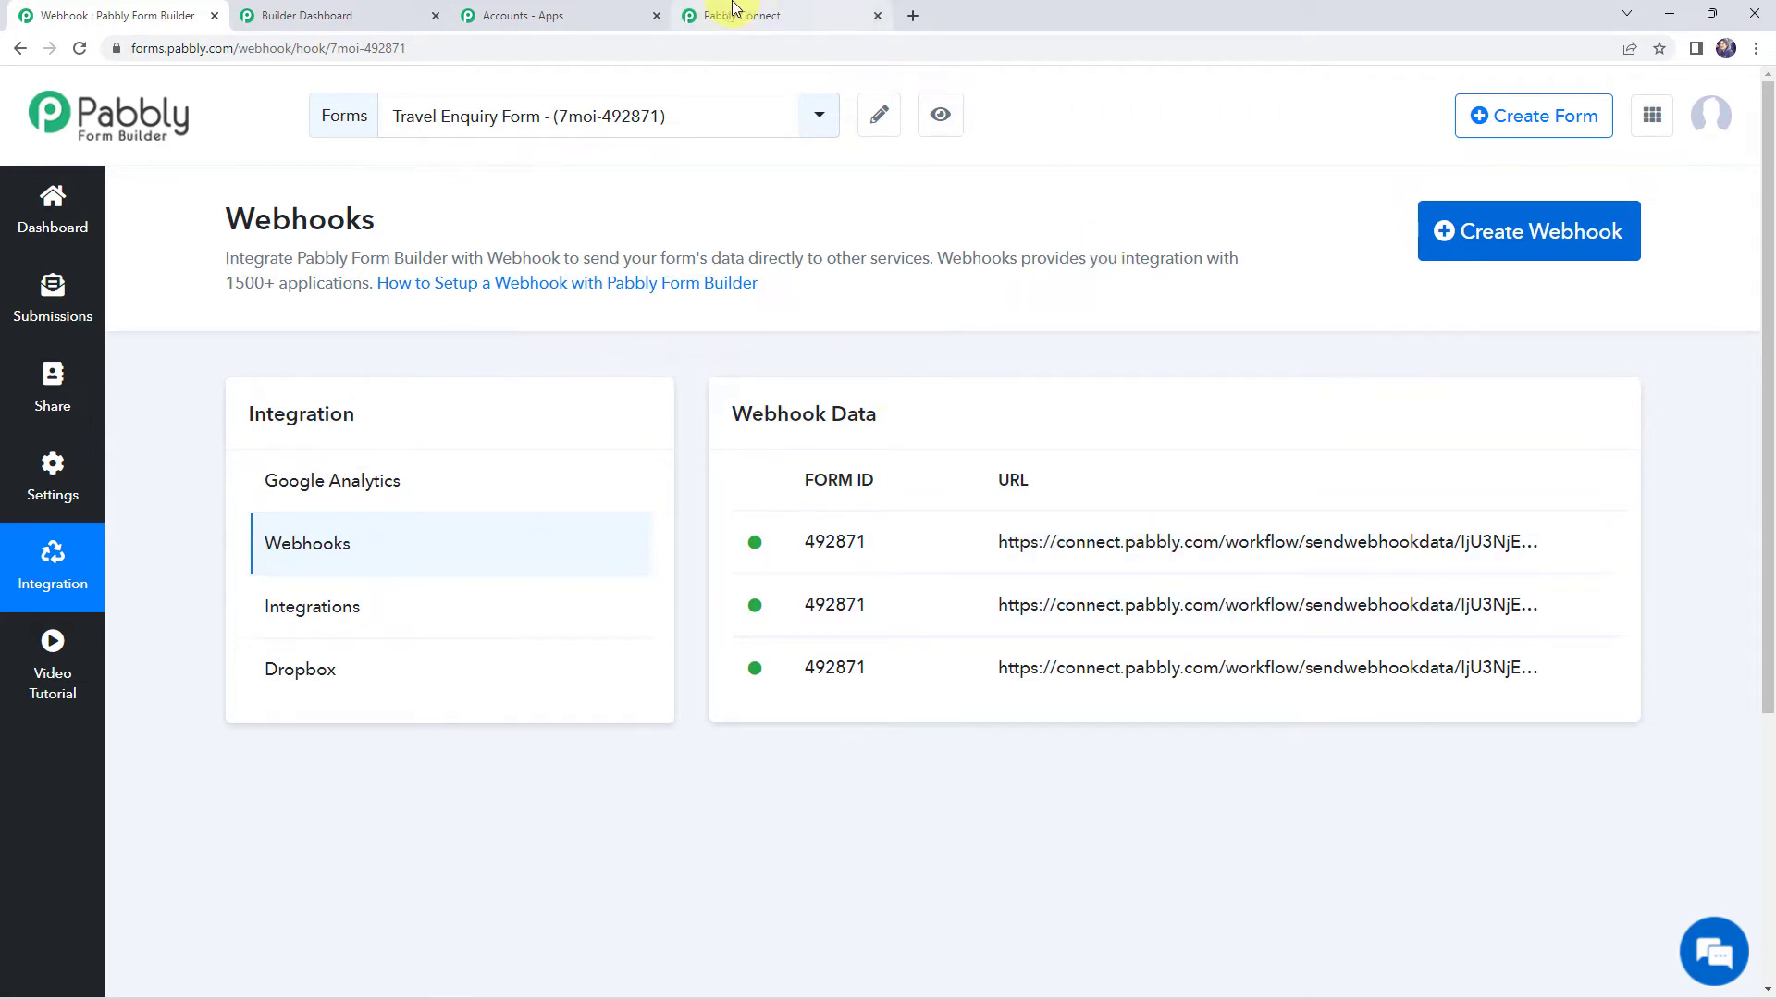
click(789, 9)
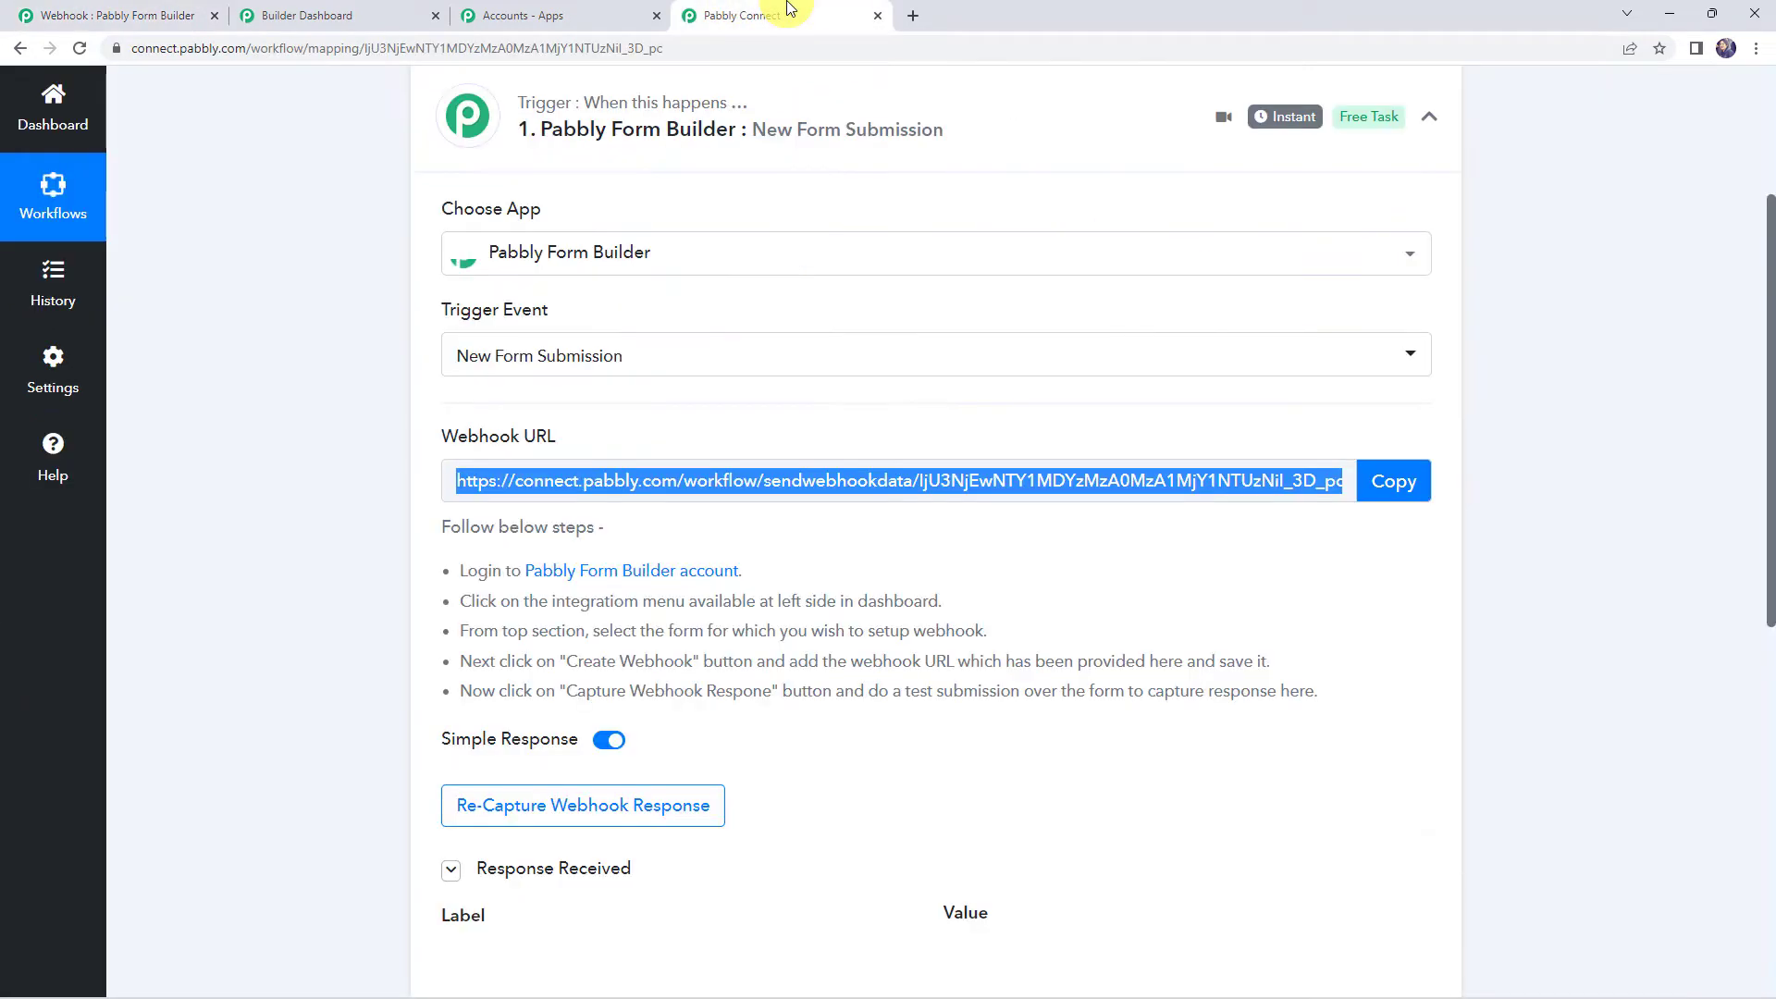
Re-capture the webhook response in the Pabbly Connect trigger, confirming with Yes
click(392, 598)
scroll(392, 598, down, 3)
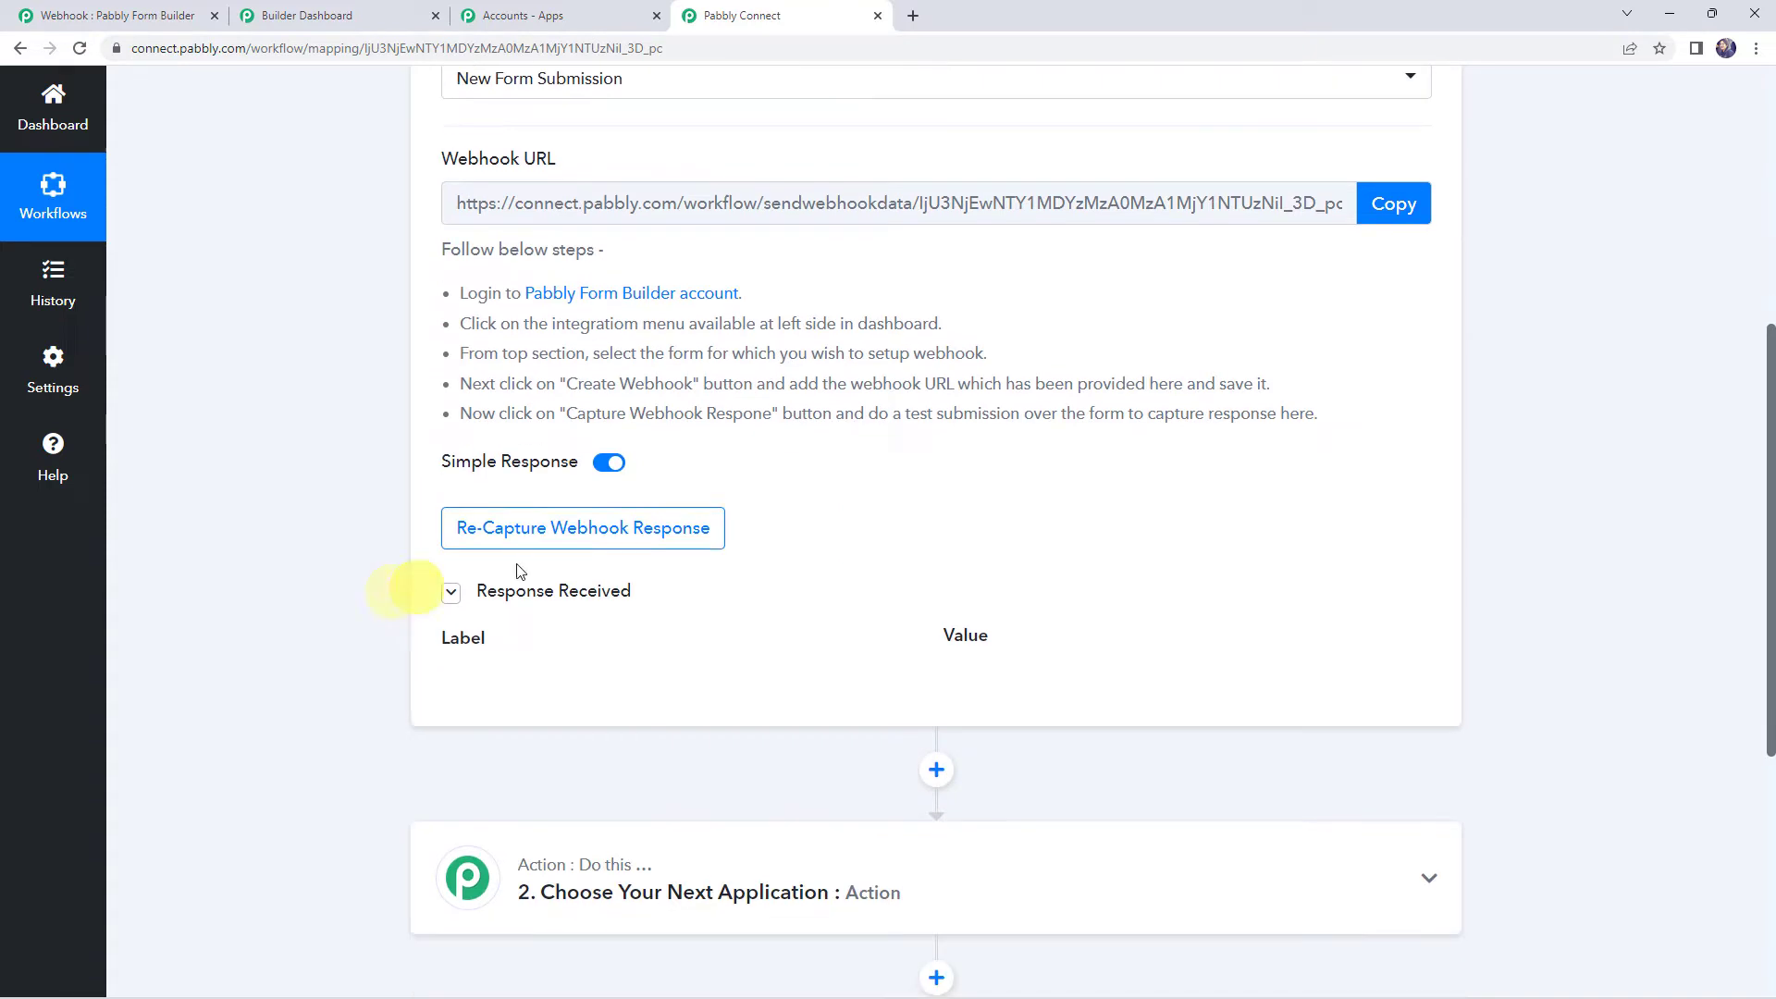
click(555, 535)
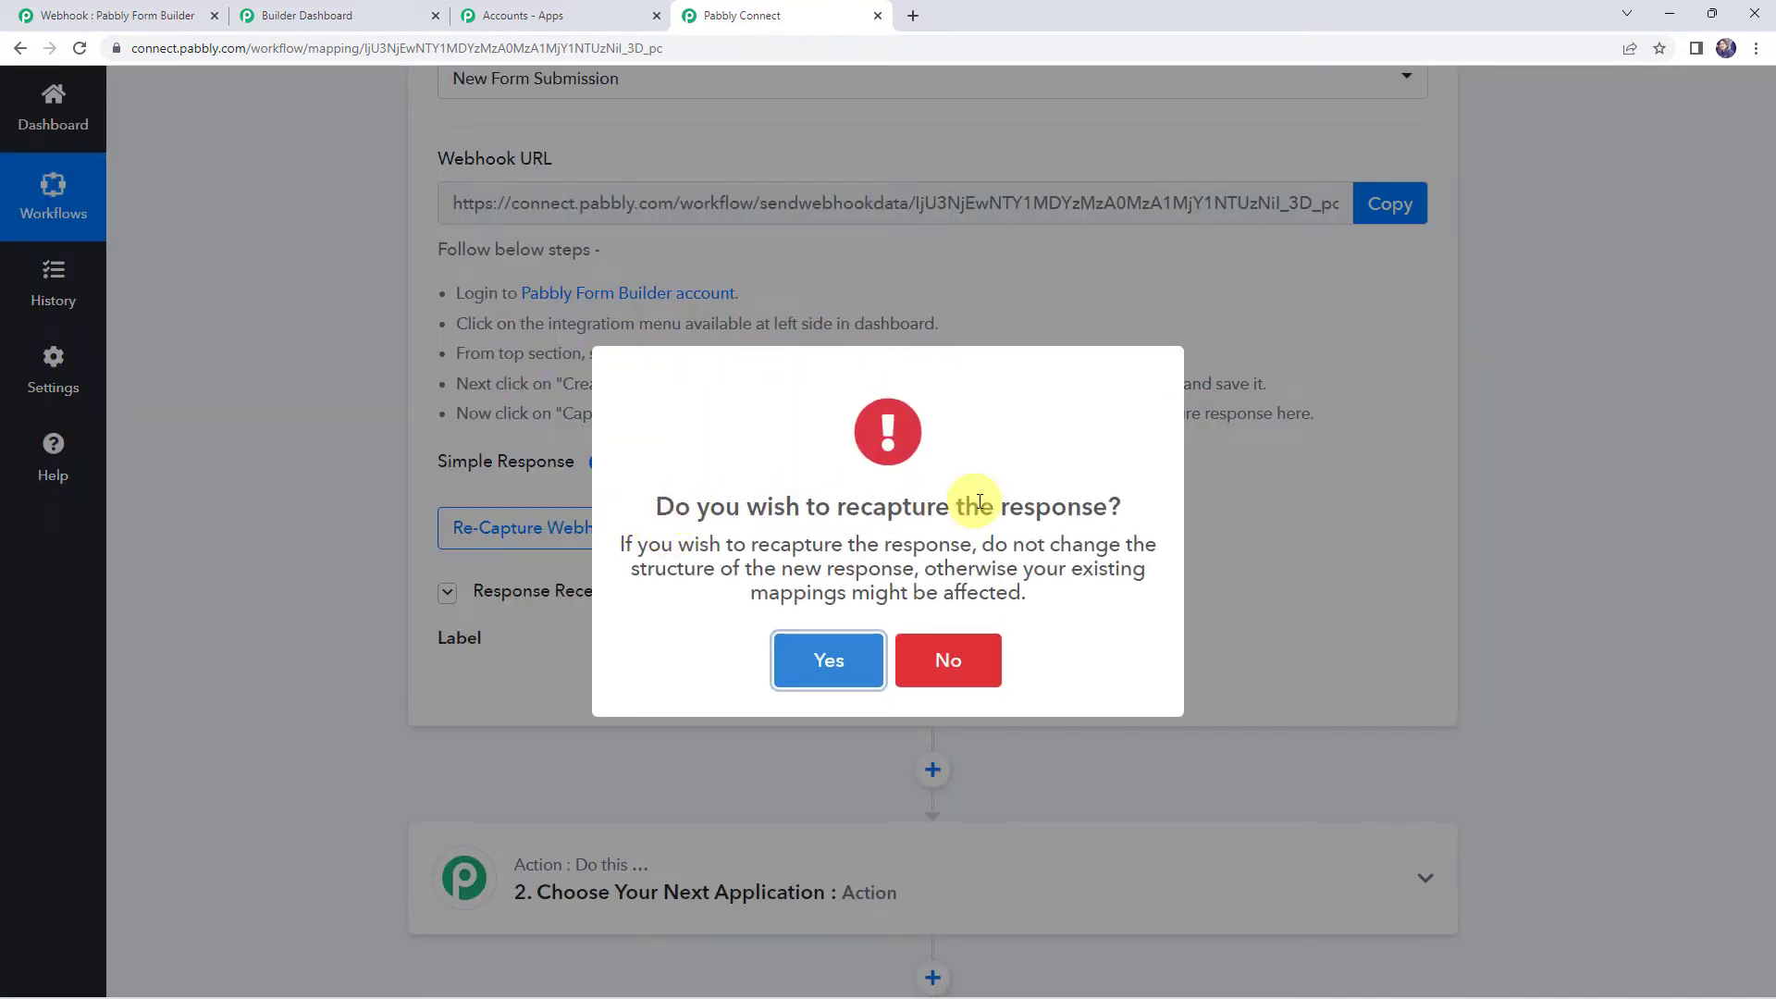
click(852, 658)
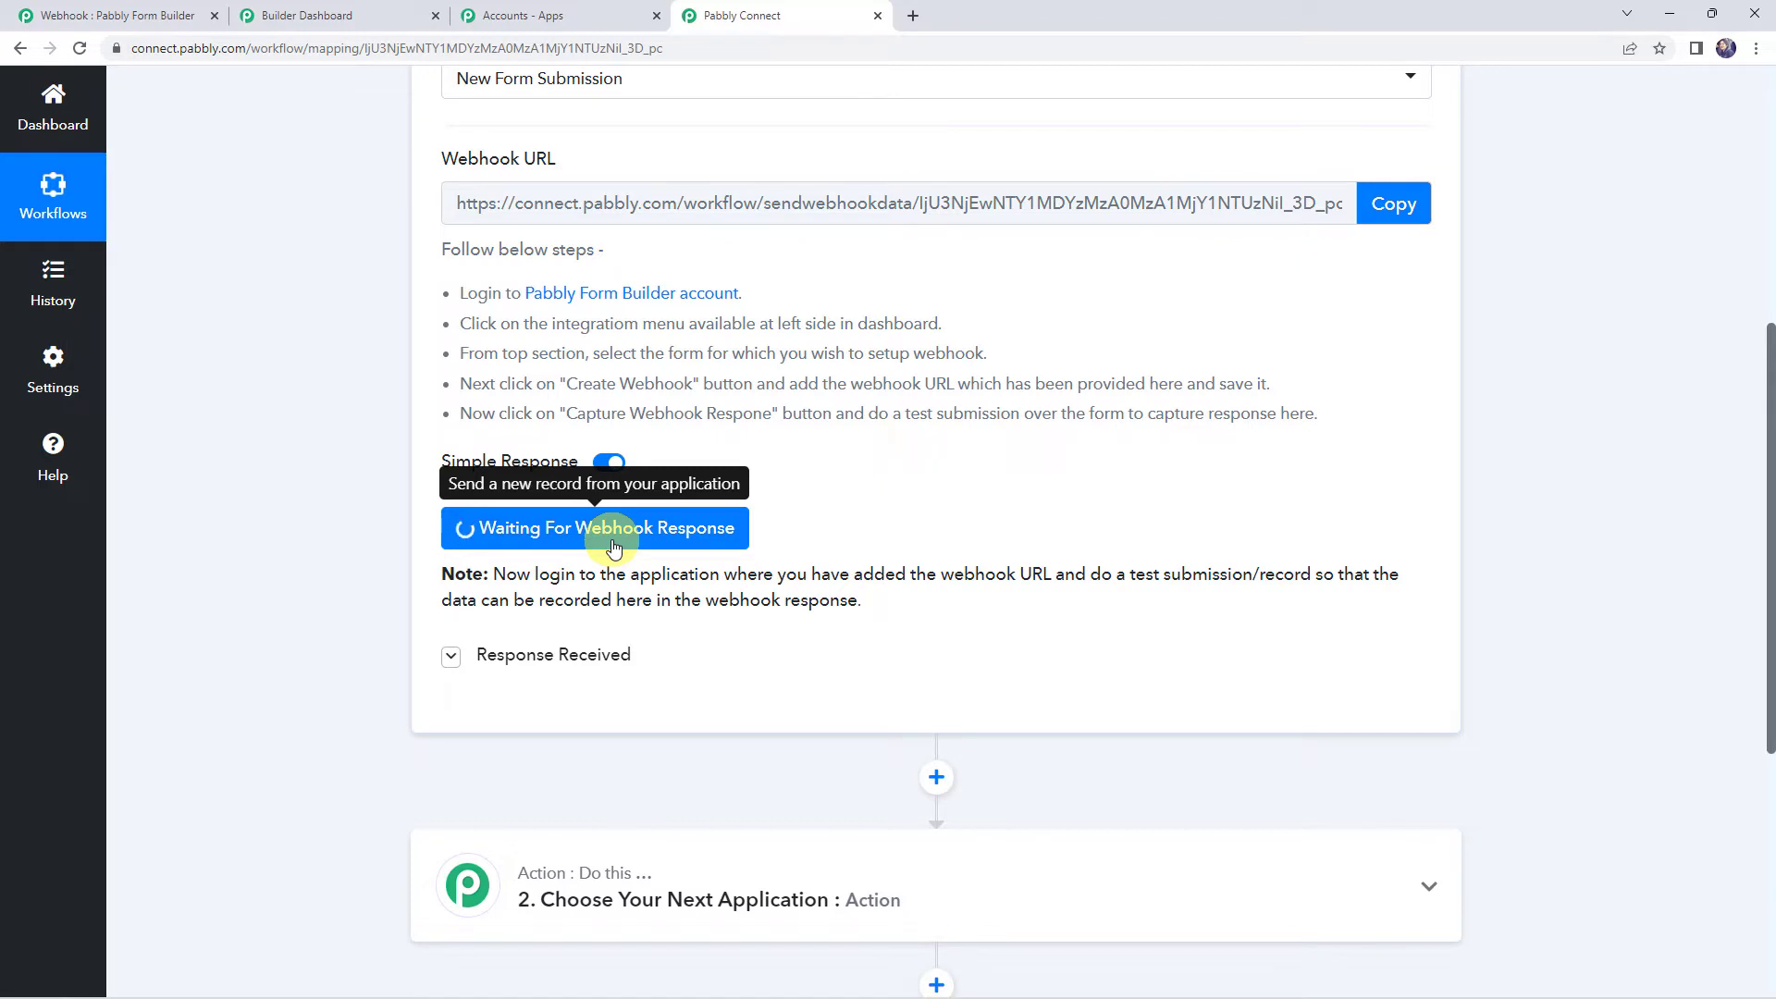
Open the Travel Enquiry Form's live preview page from Form Builder
drag(1063, 575, 1390, 576)
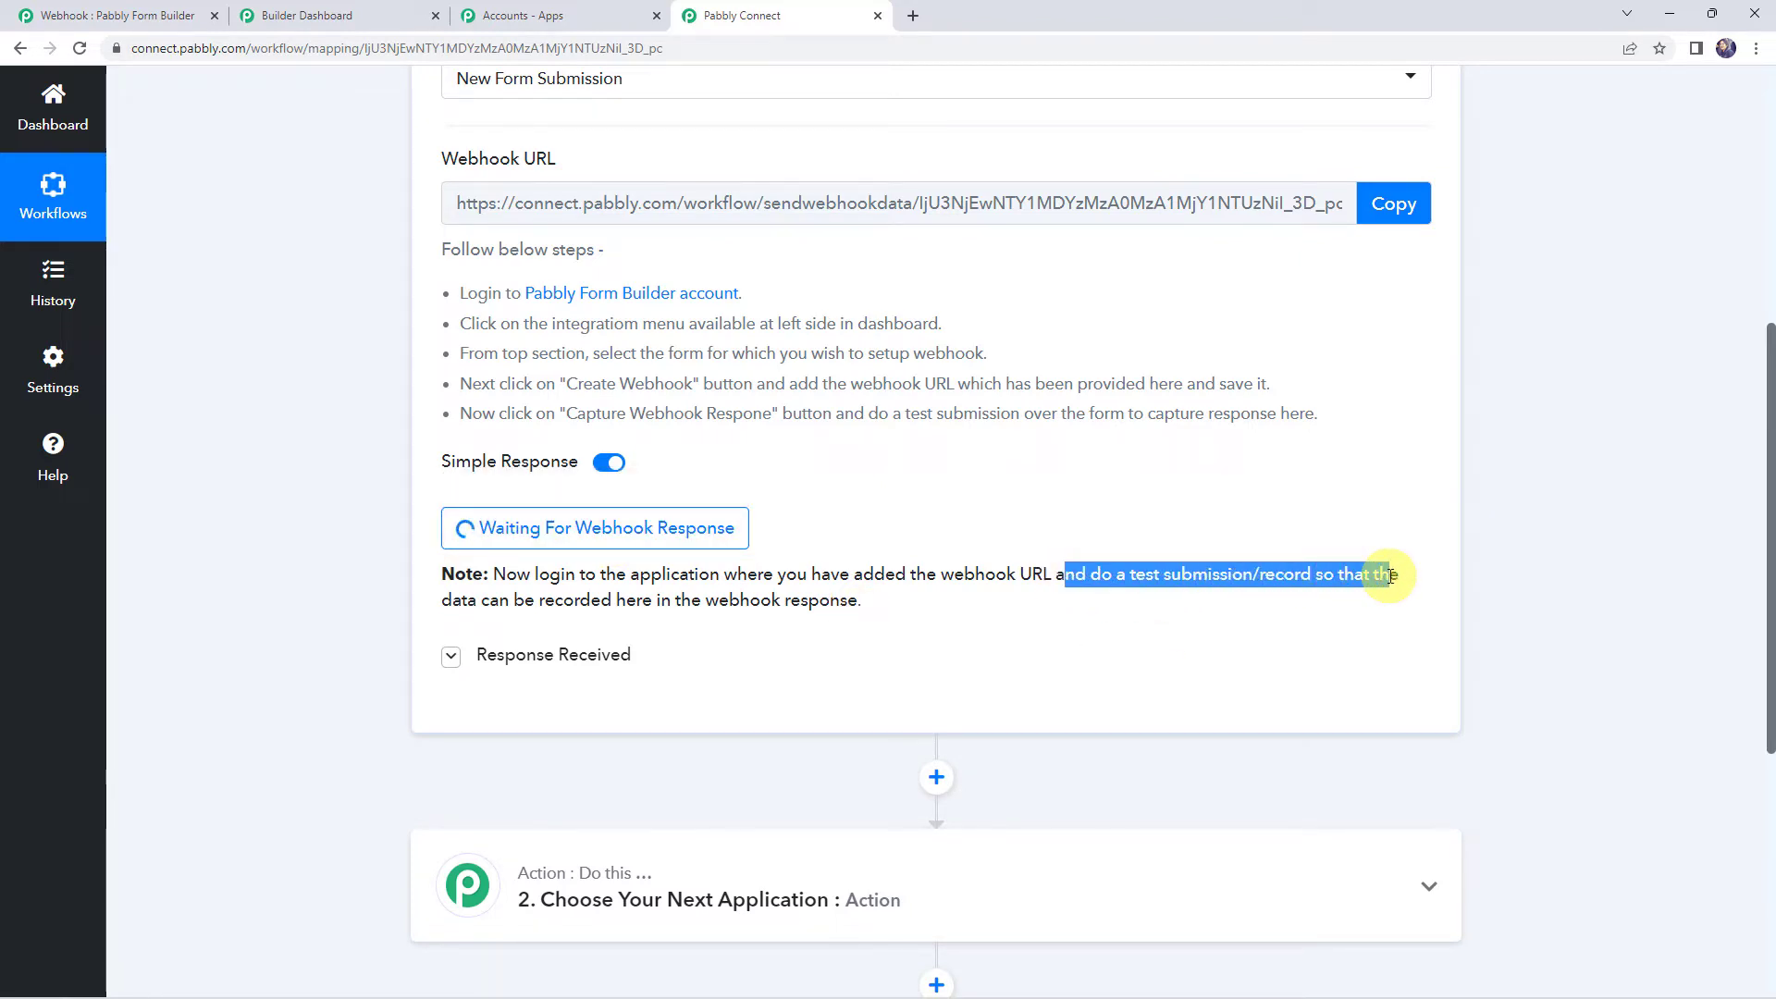
click(119, 16)
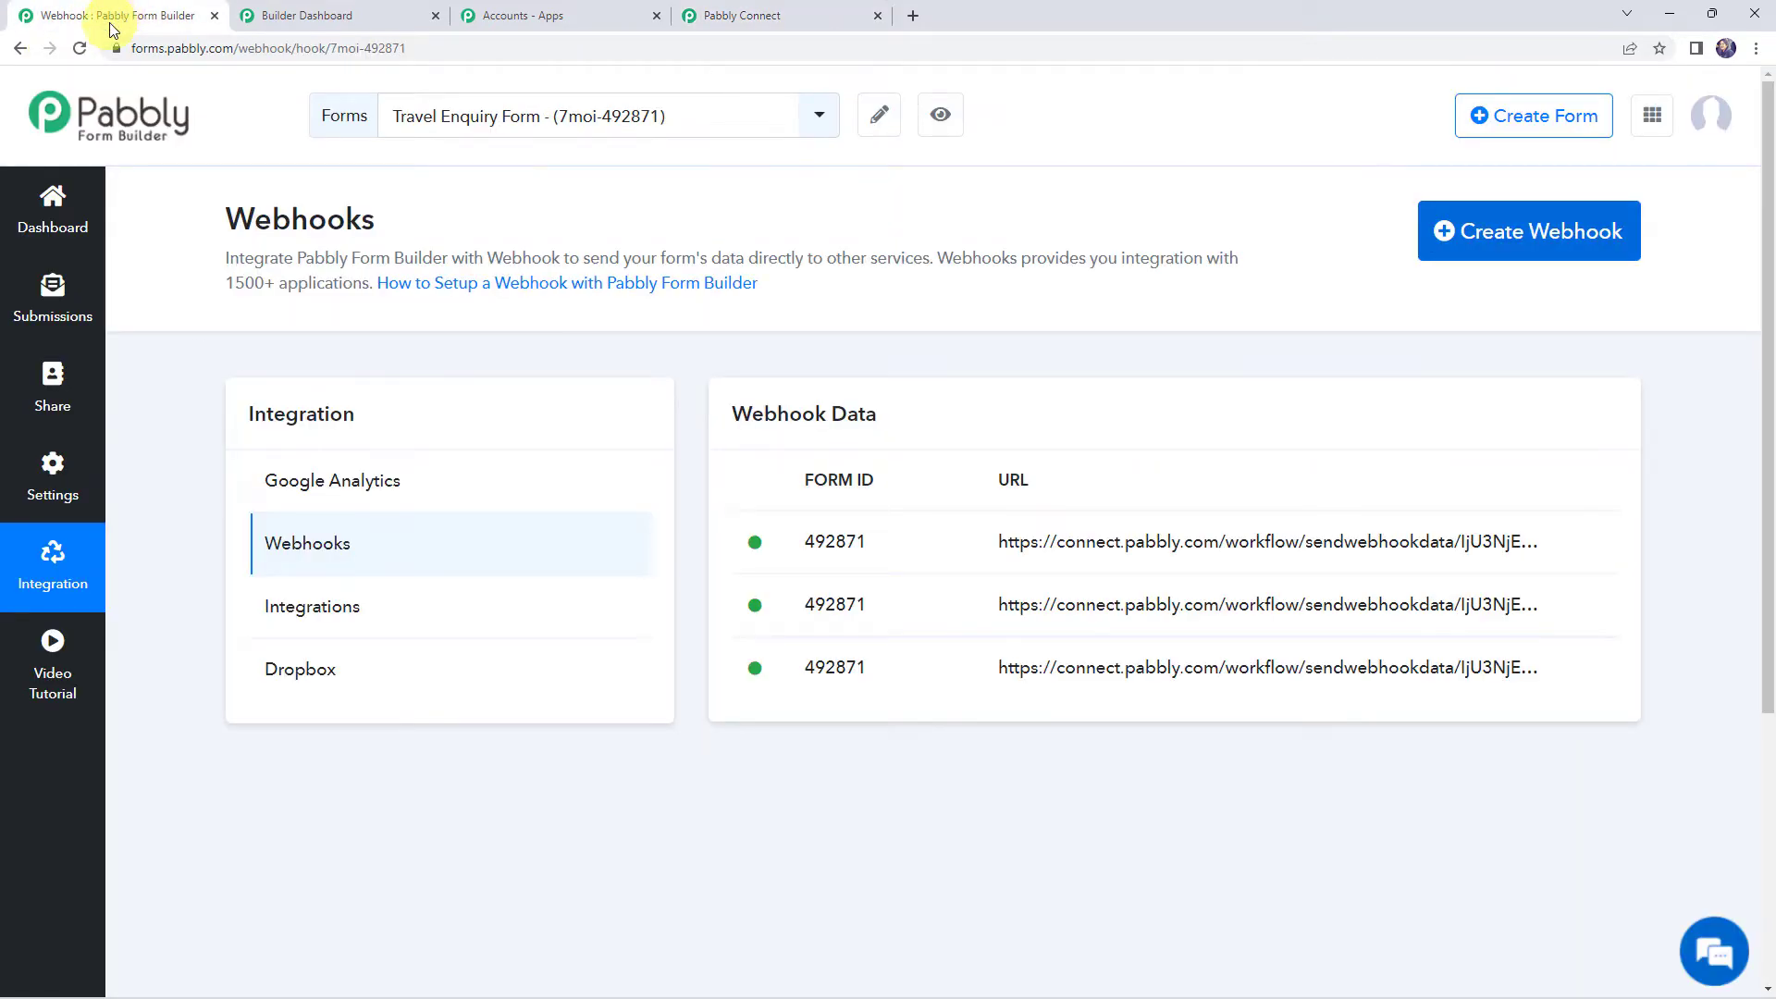
click(936, 119)
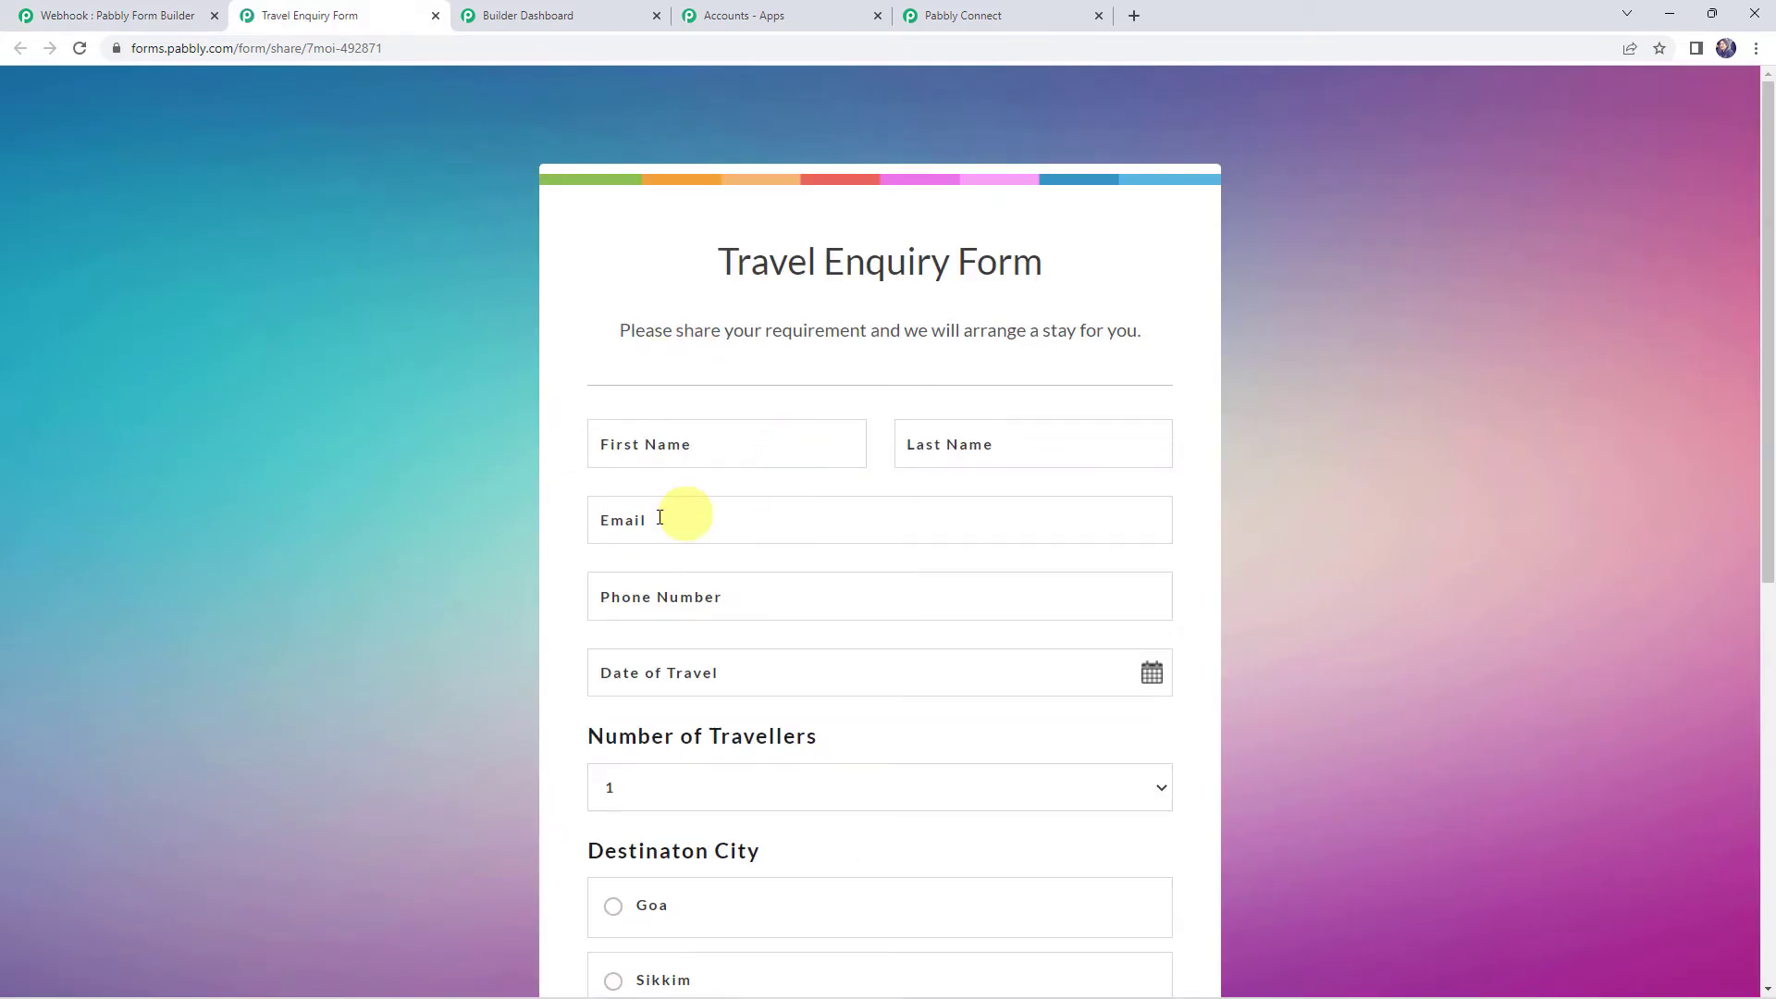
Fill in the first name, email address, phone number and a 30-10-2022 travel date
scroll(634, 377, down, 2)
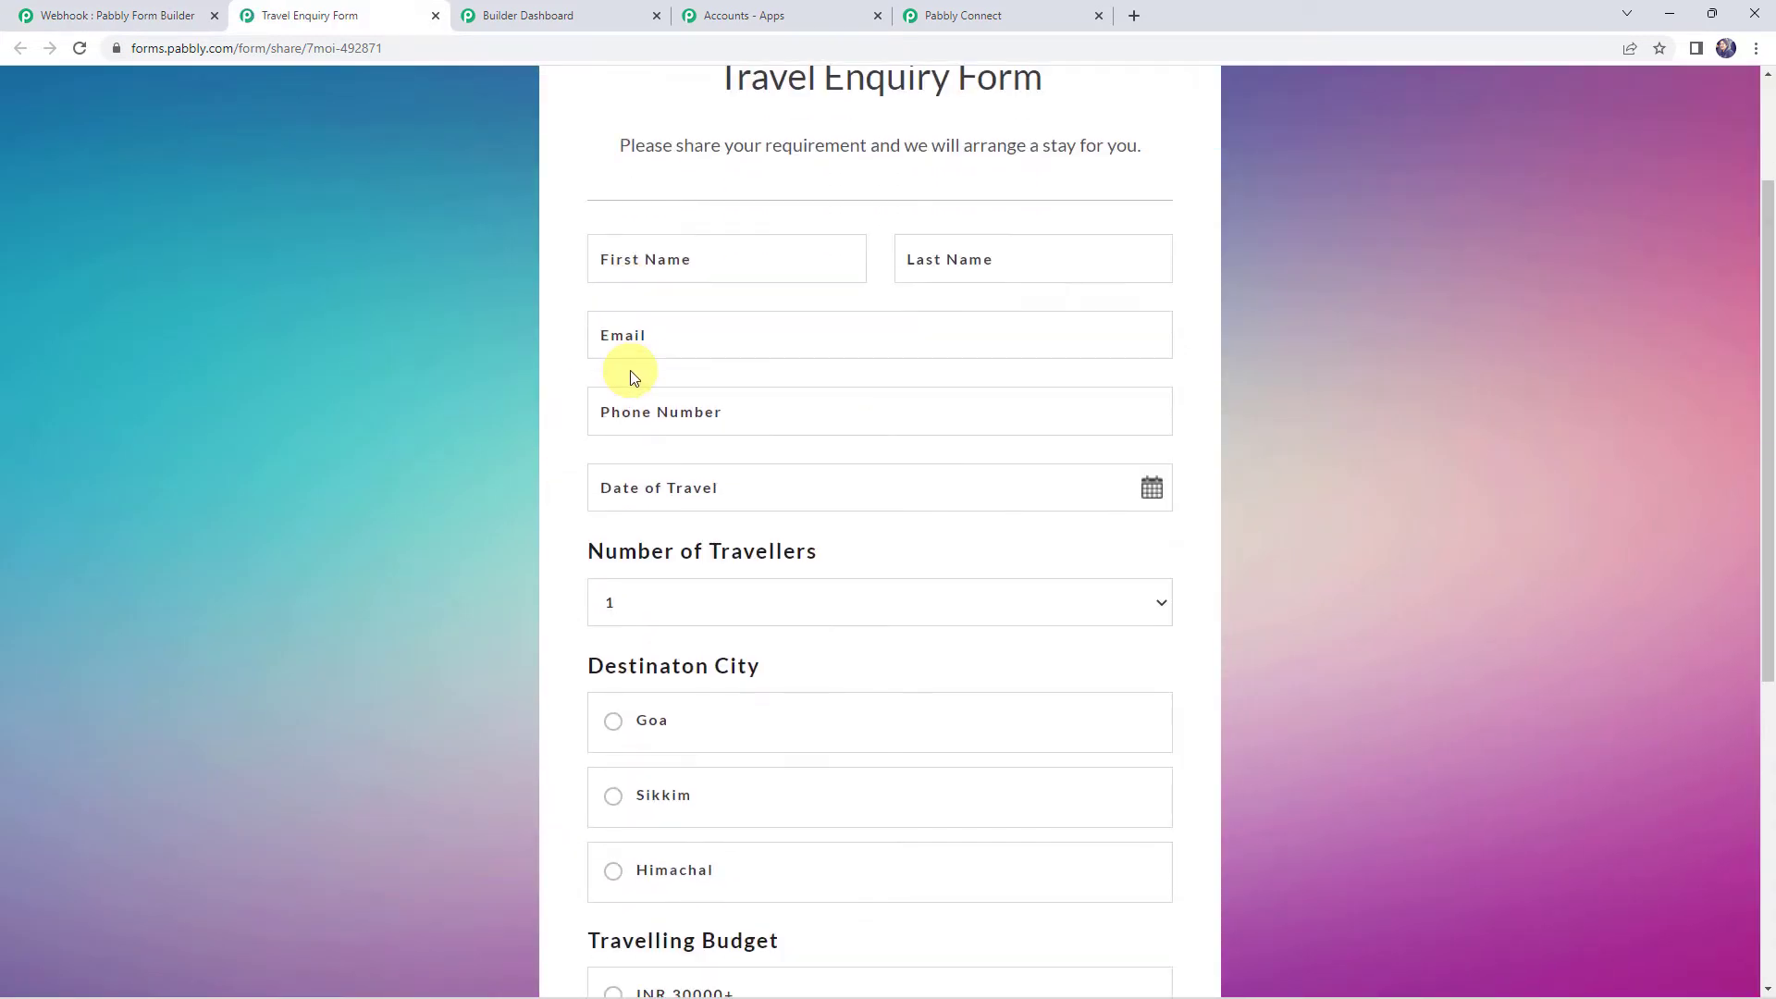
click(709, 261)
text(Demo)
key(Tab)
text(C)
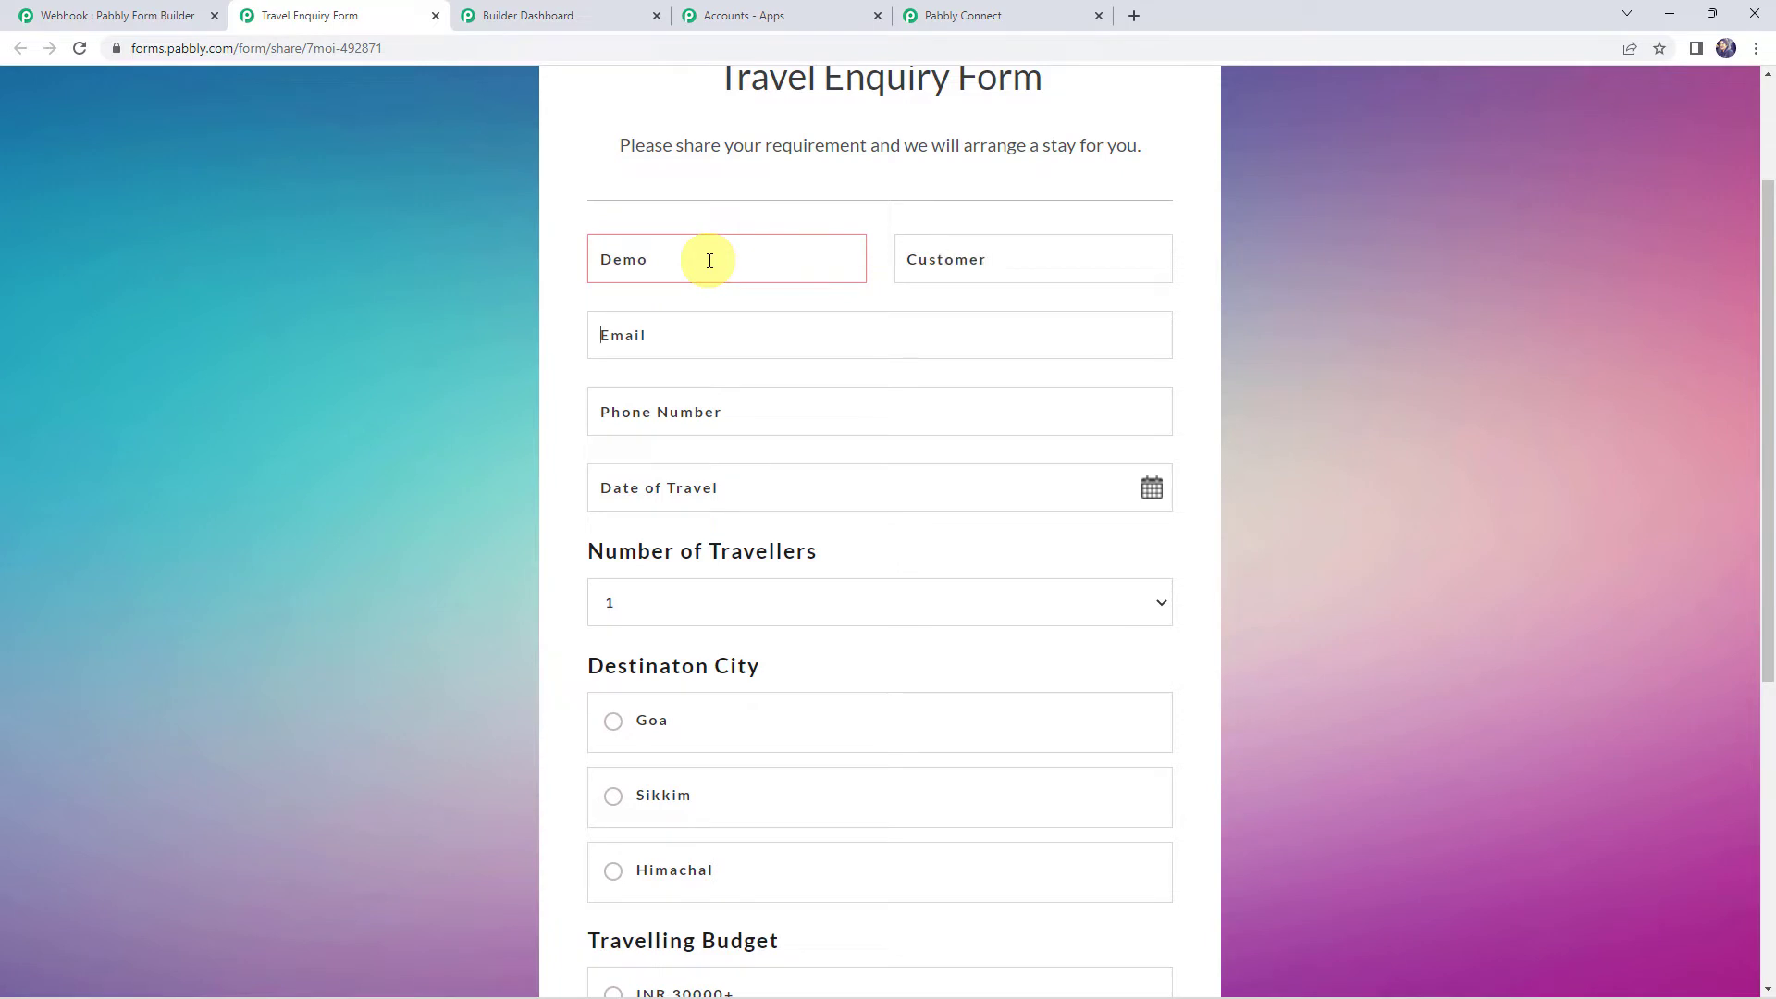
key(Tab)
text(9xx)
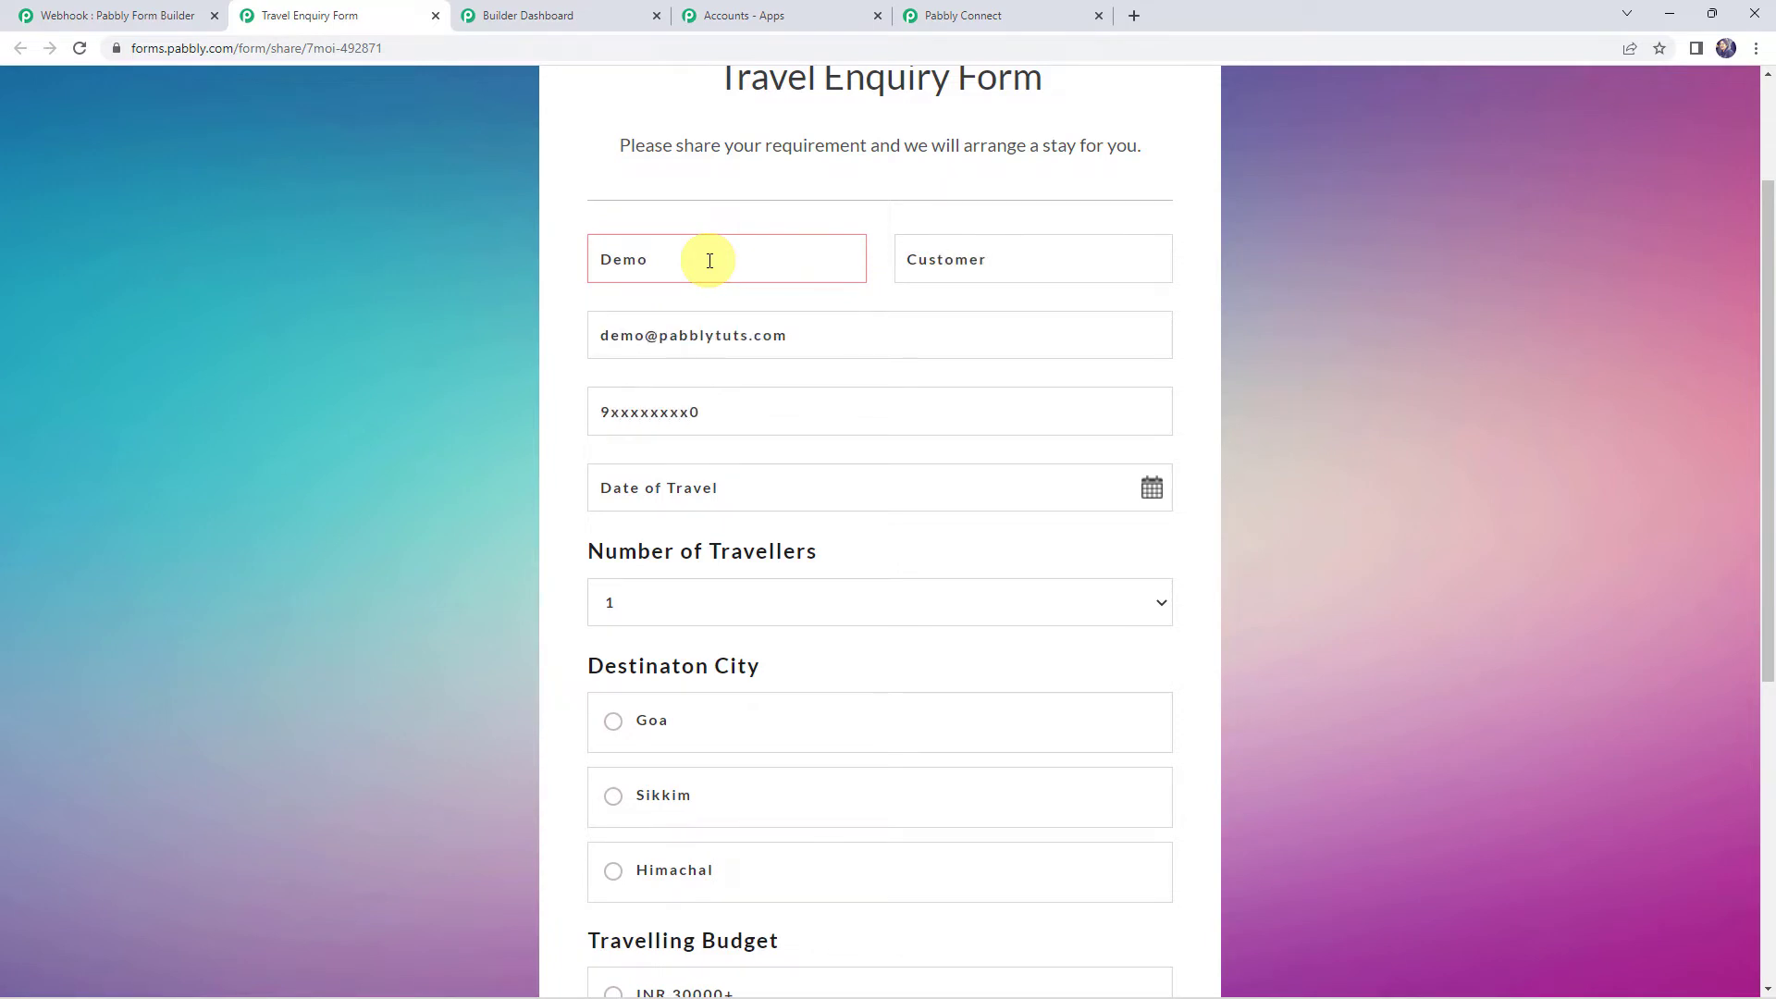
click(740, 488)
click(620, 737)
click(829, 791)
Choose Goa, 3 travellers and the INR 50000+ budget, then submit the enquiry
scroll(592, 601, down, 6)
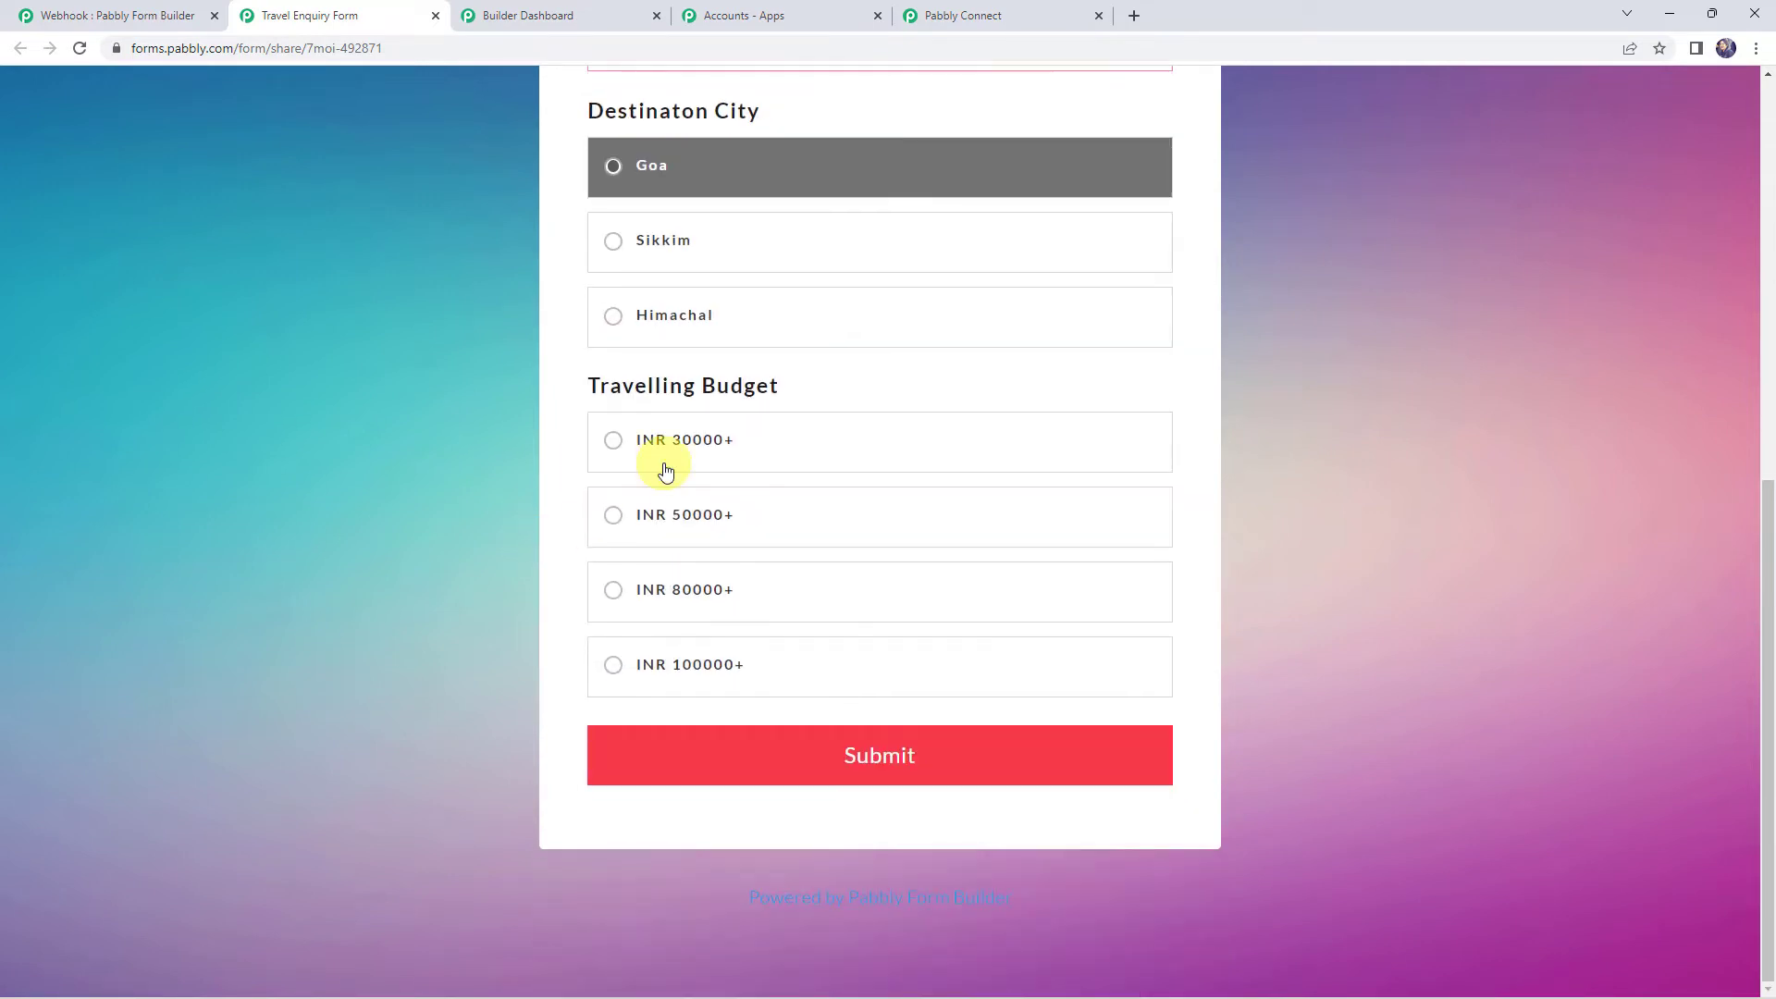
click(664, 514)
scroll(509, 702, up, 7)
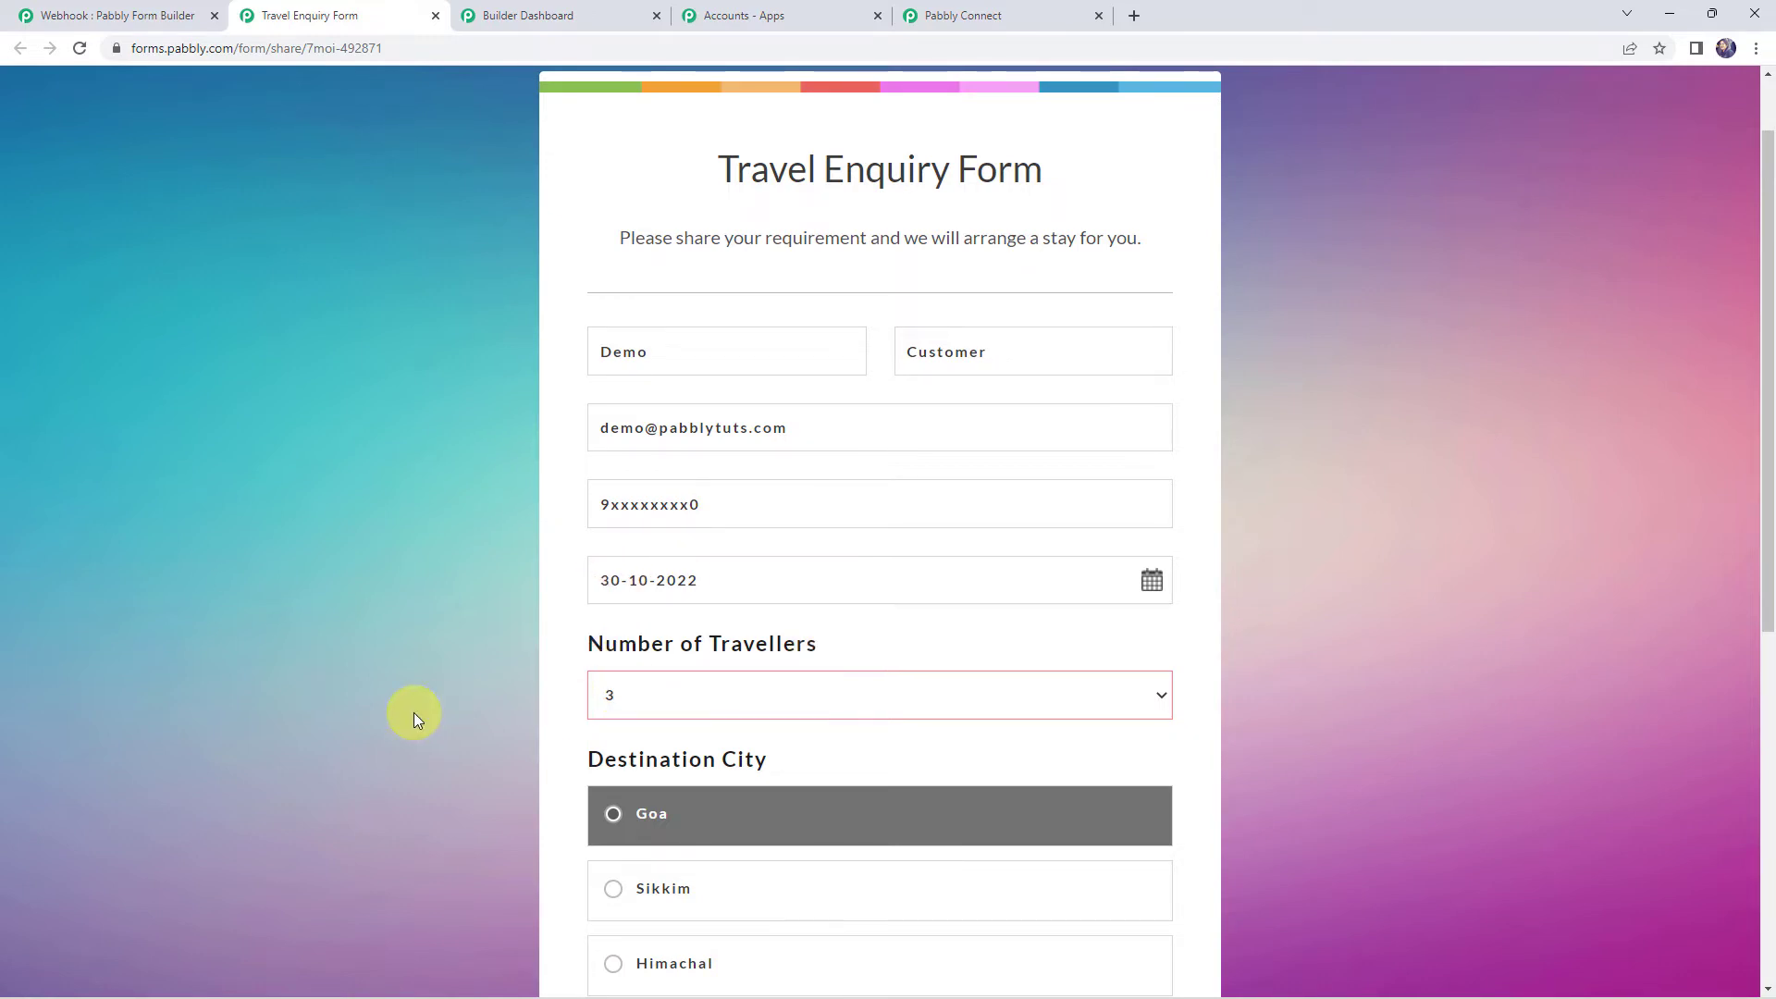
scroll(414, 712, down, 2)
scroll(574, 625, down, 3)
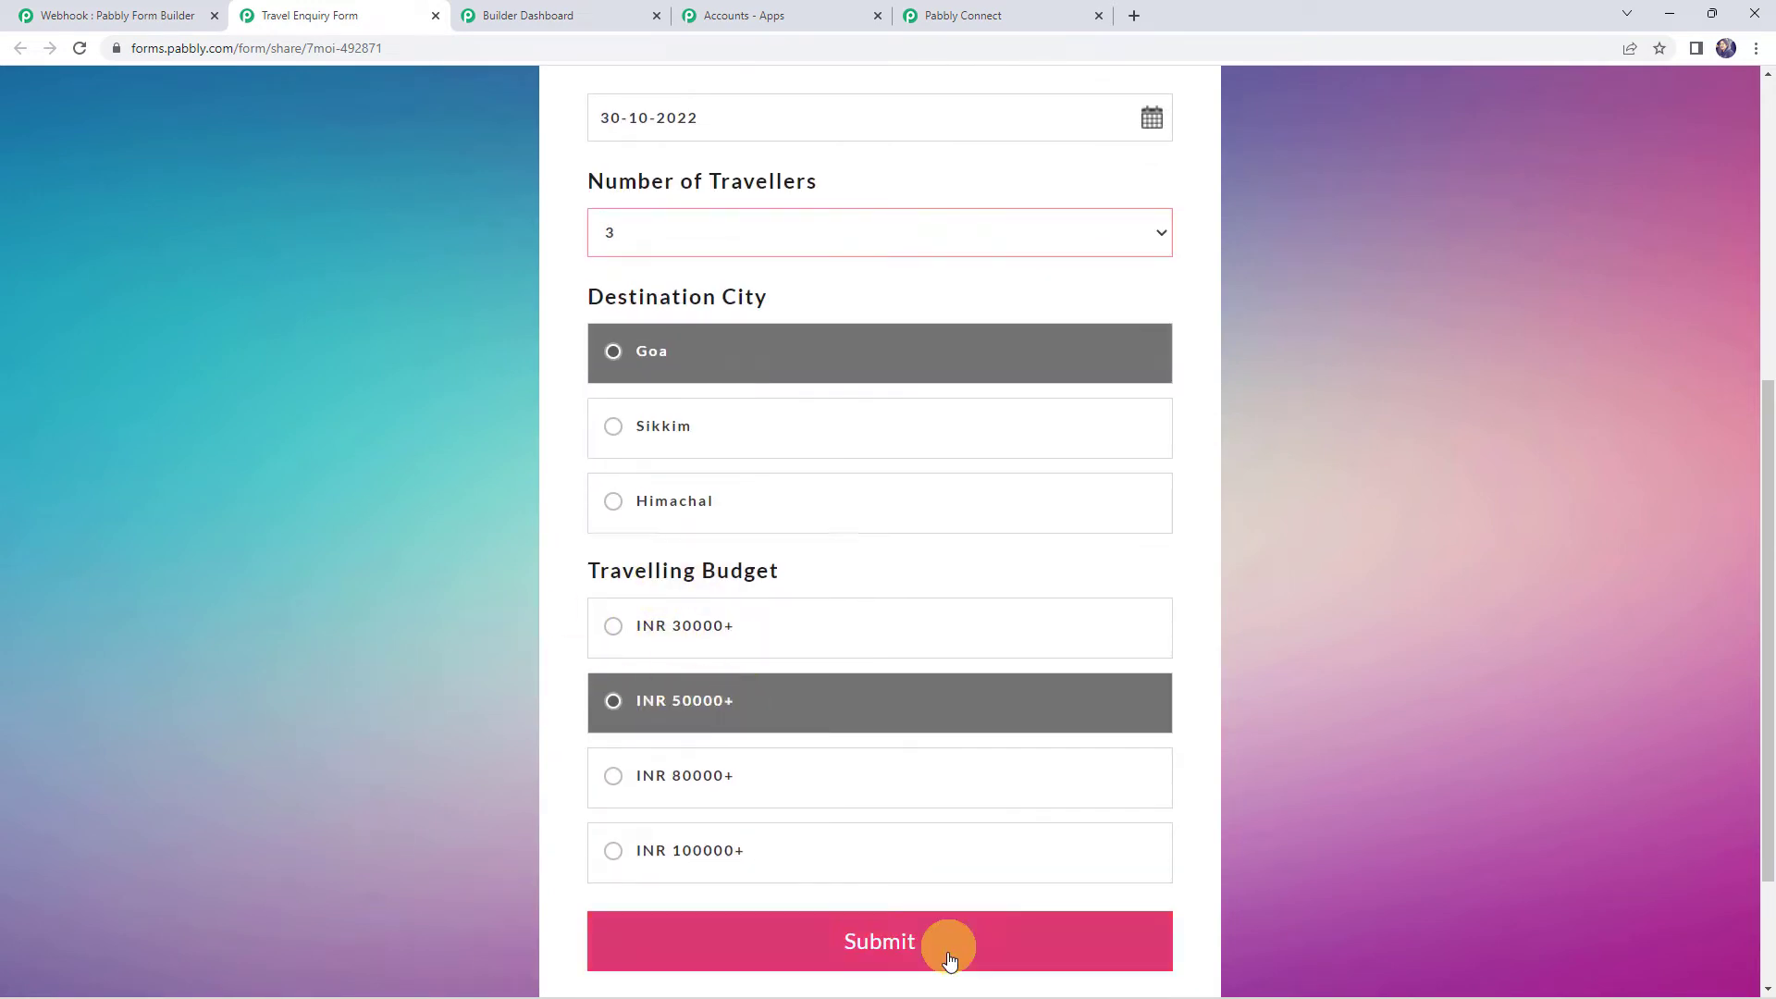
click(852, 940)
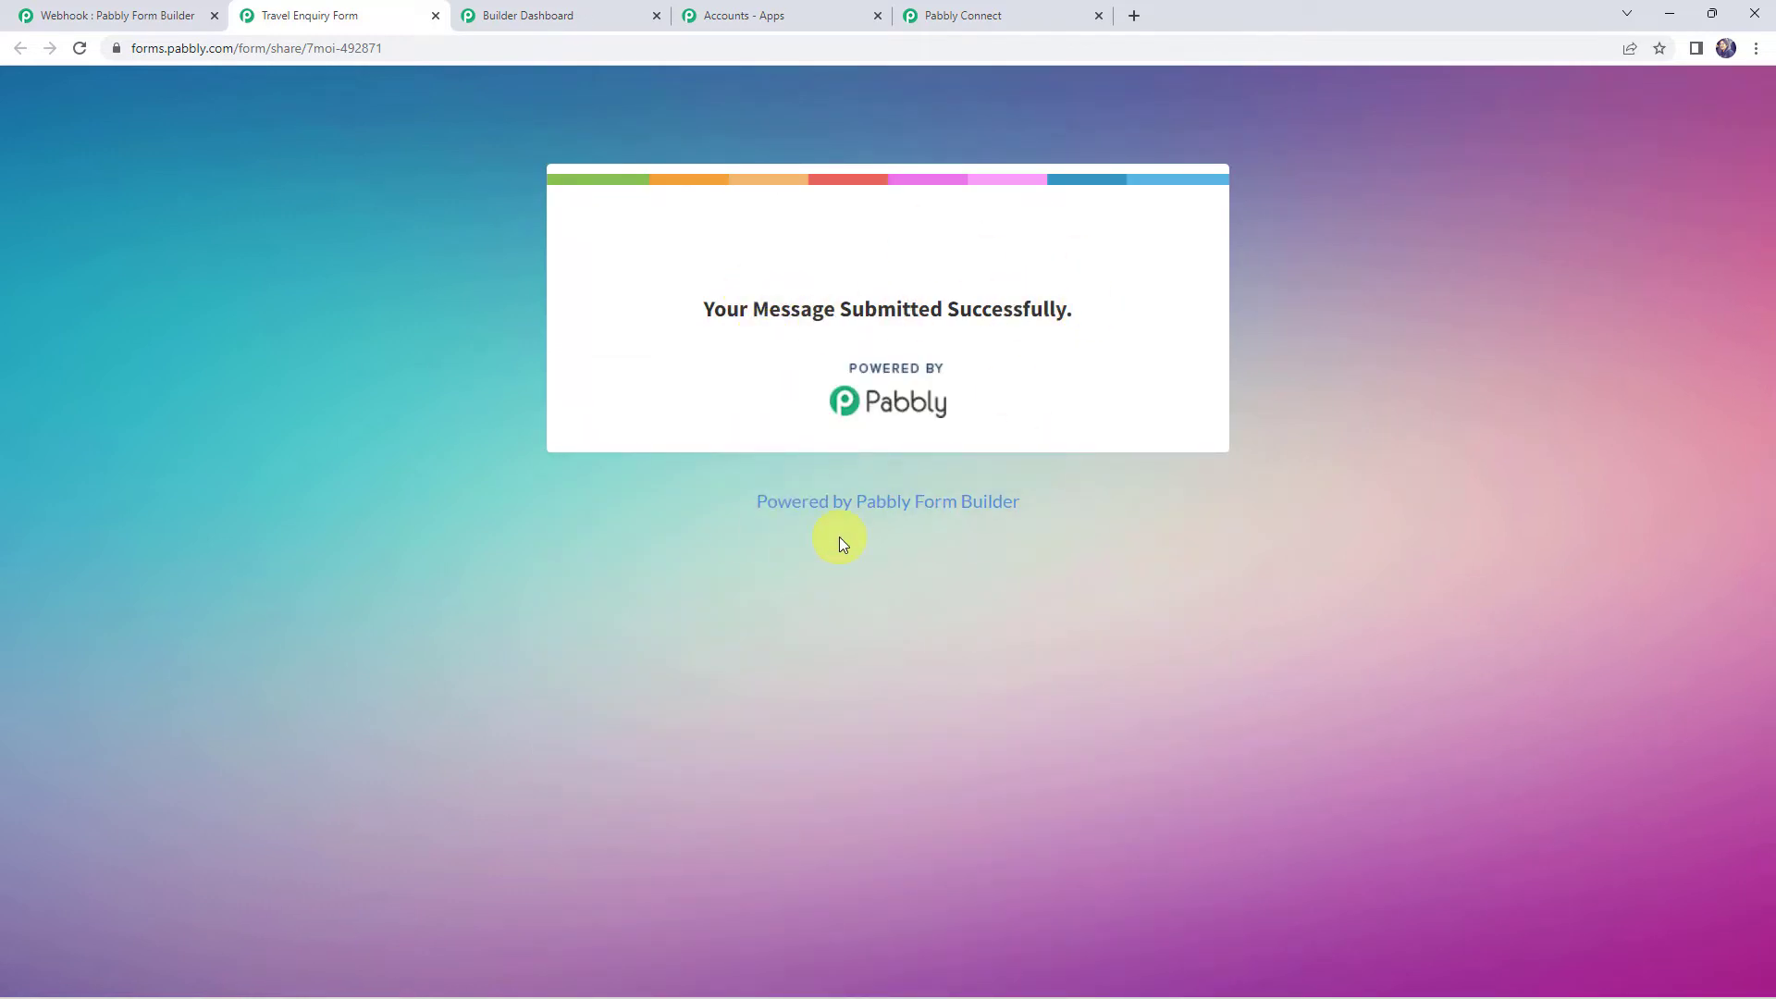
click(999, 13)
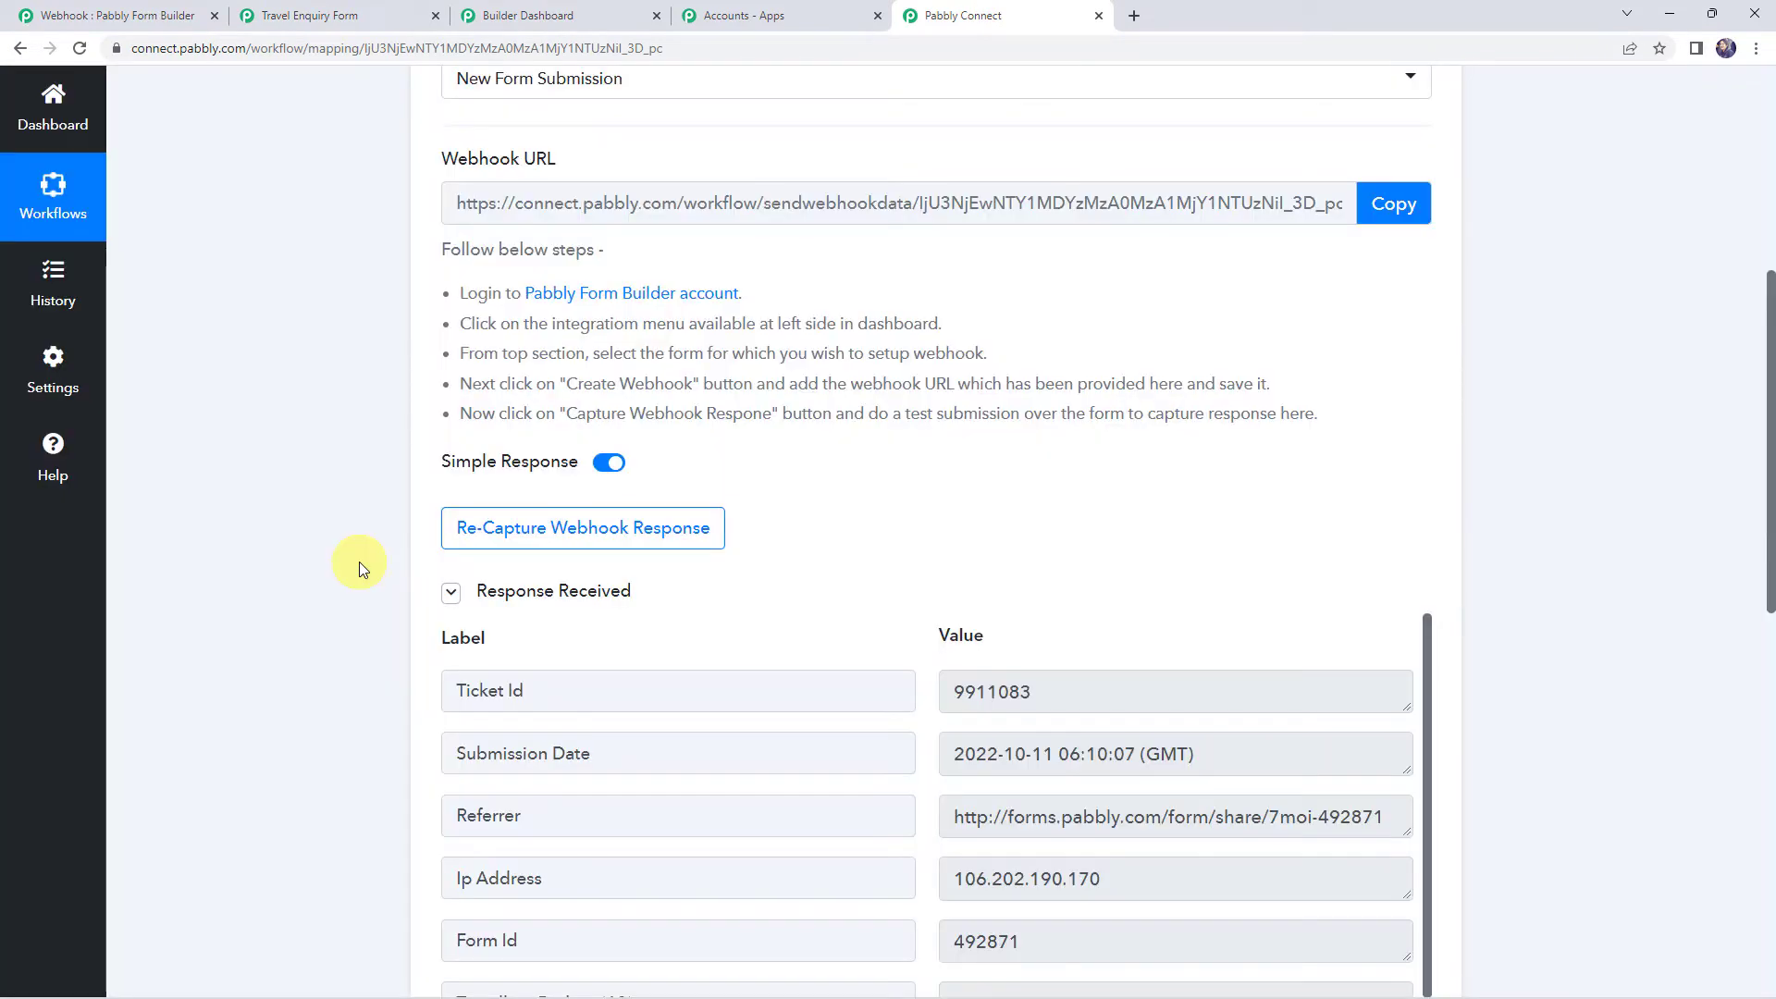
Review the captured Ticket Id, submission date and Form Id
scroll(359, 569, down, 3)
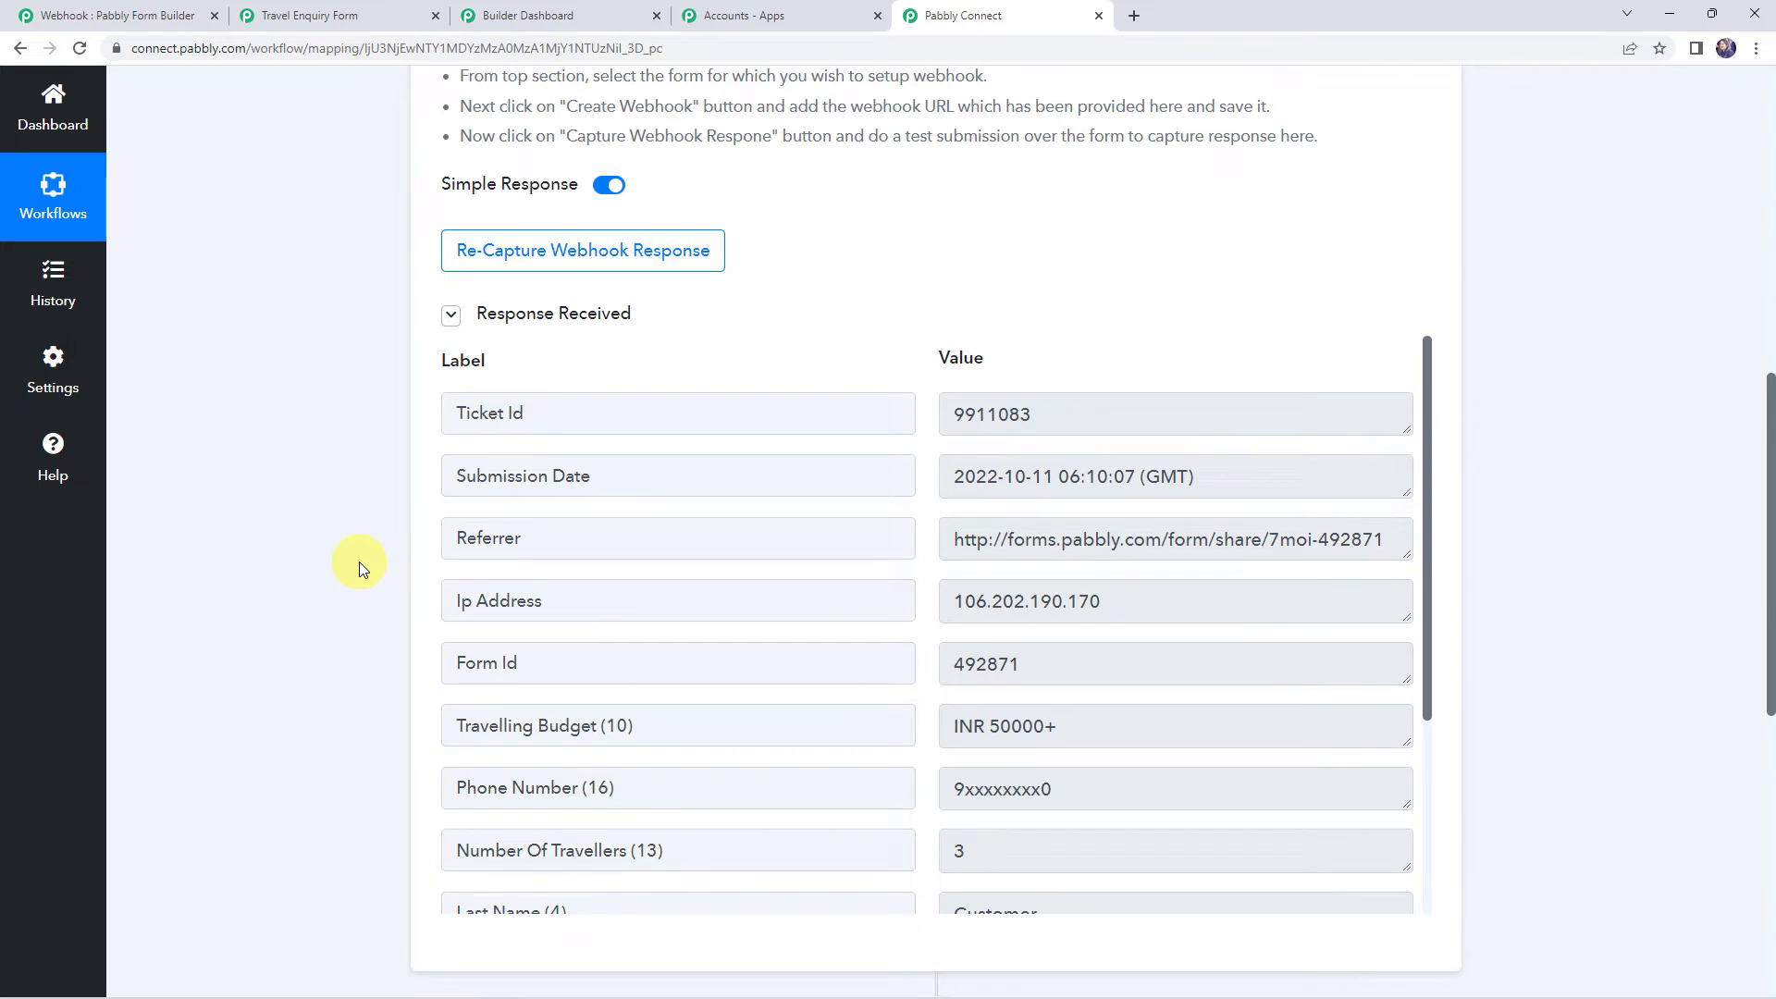
scroll(359, 563, down, 1)
click(1056, 321)
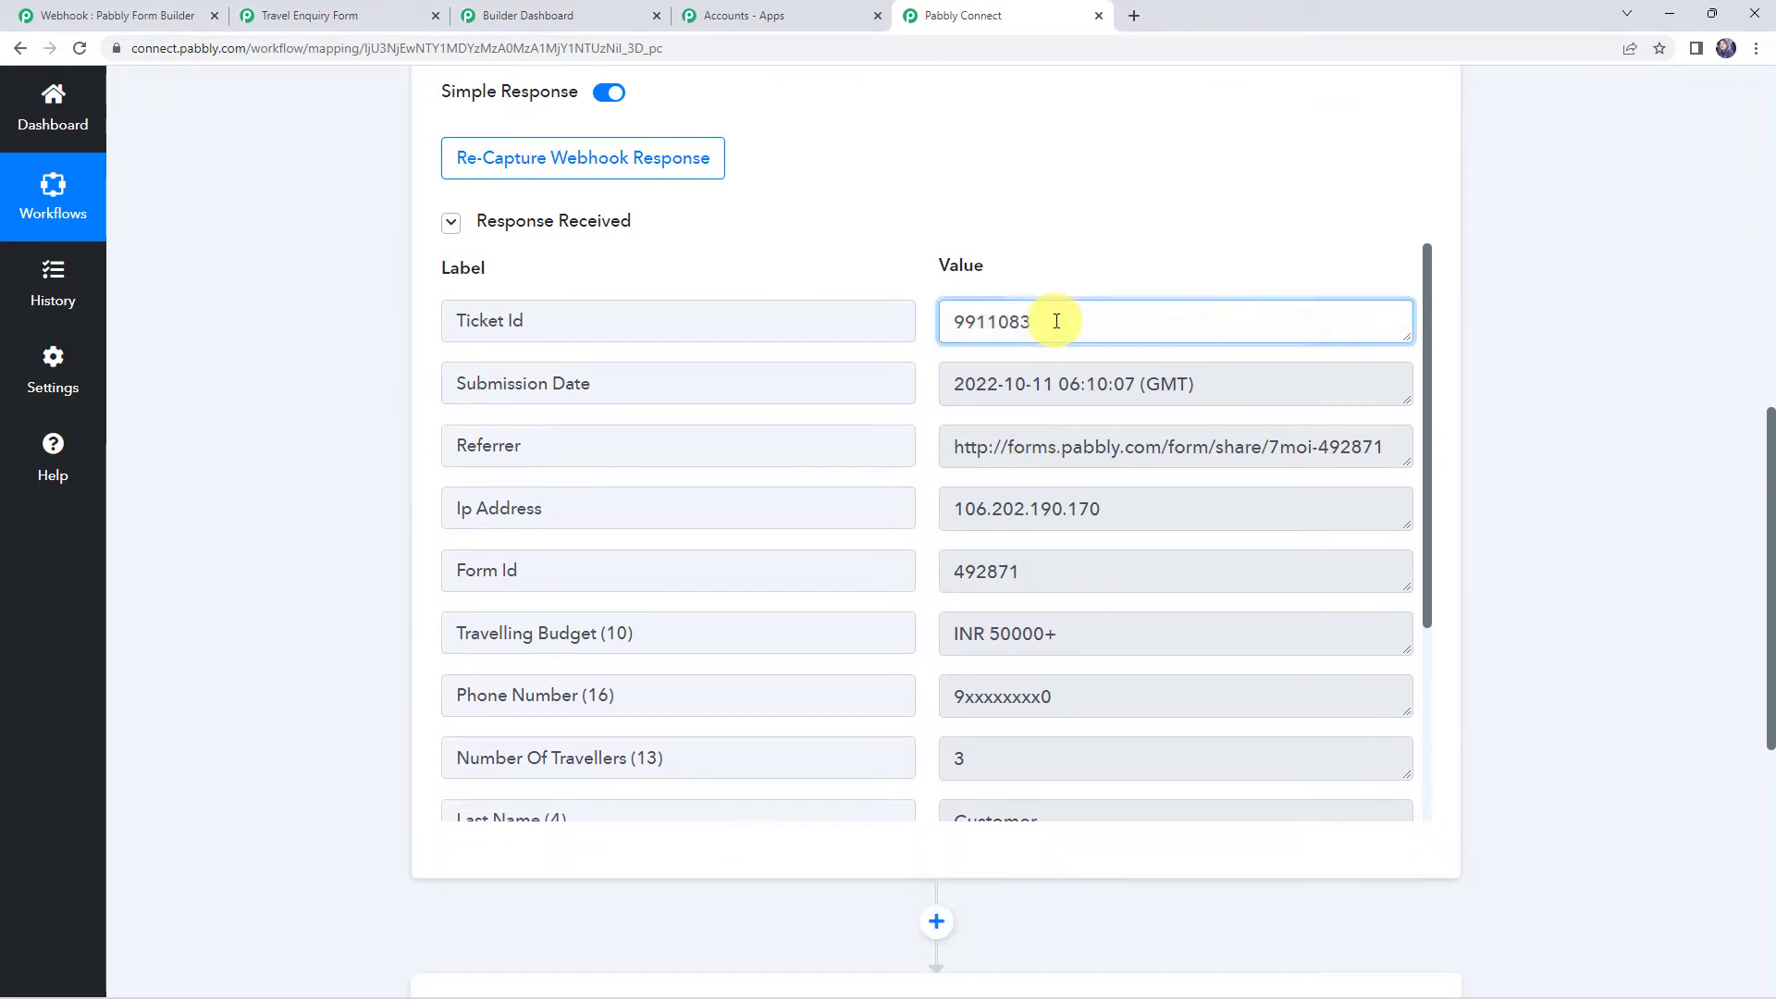
click(1286, 383)
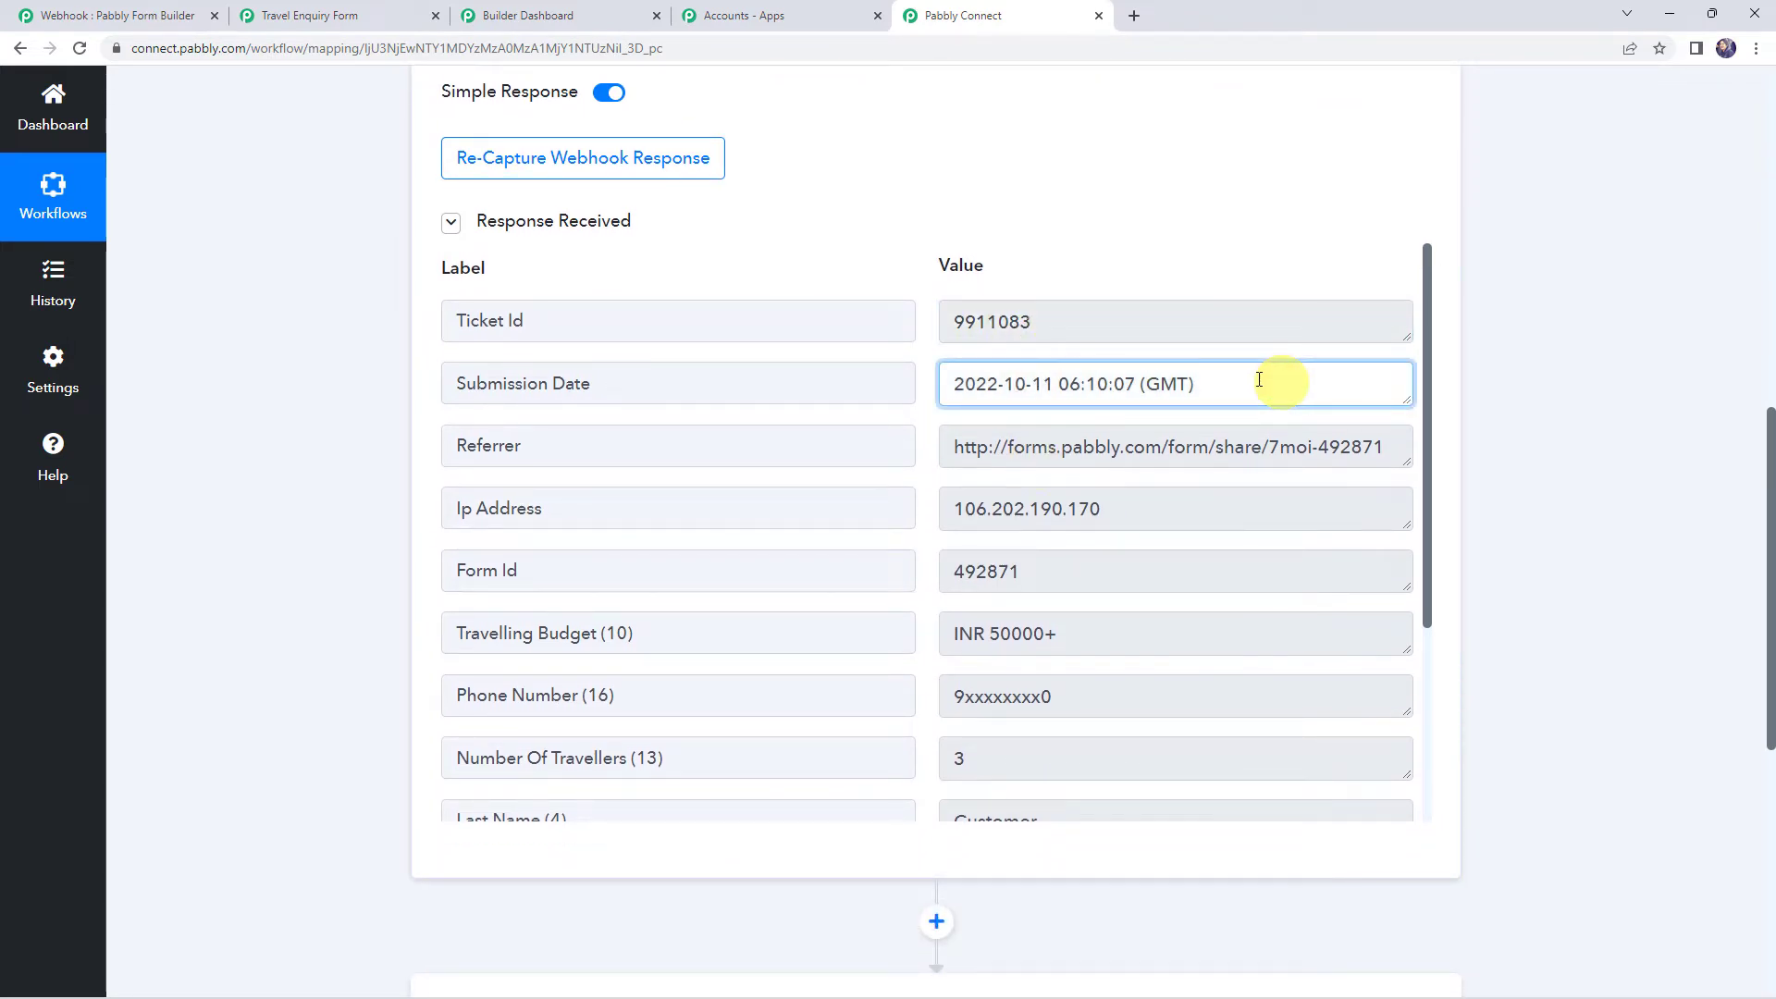
click(1031, 569)
scroll(1037, 567, down, 2)
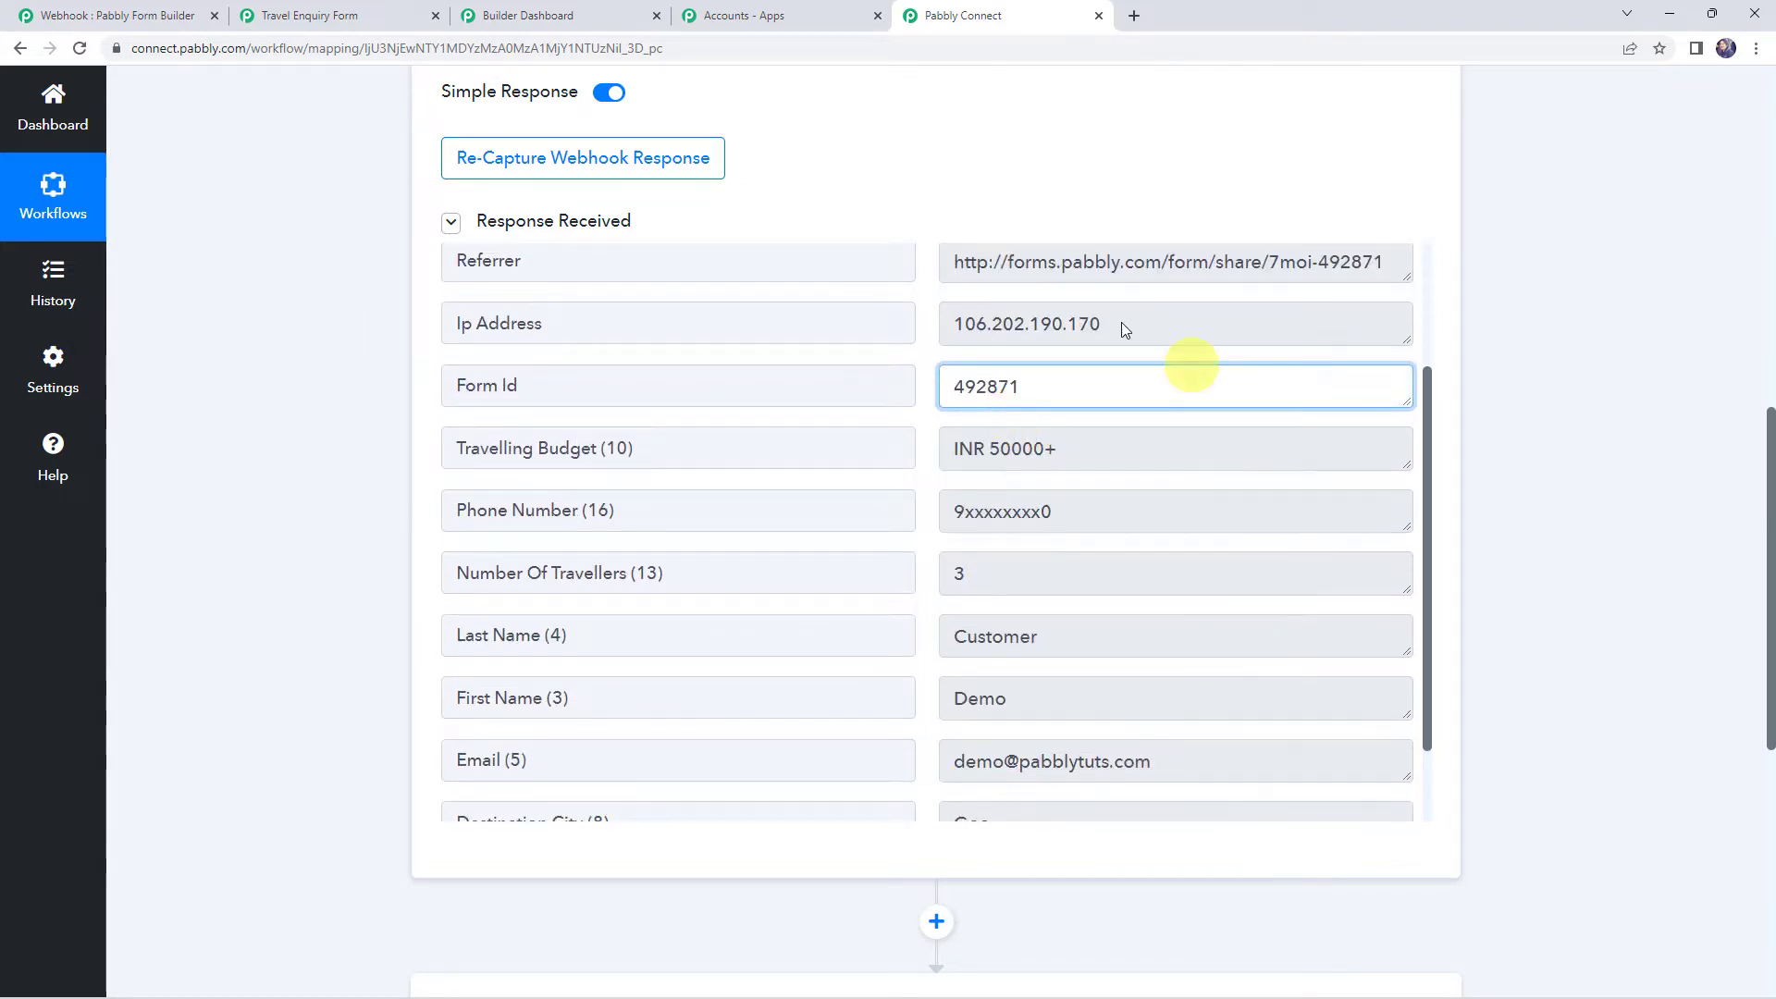
Check the captured budget, phone, travellers, names, email, Destination City Goa and travel date
click(1102, 448)
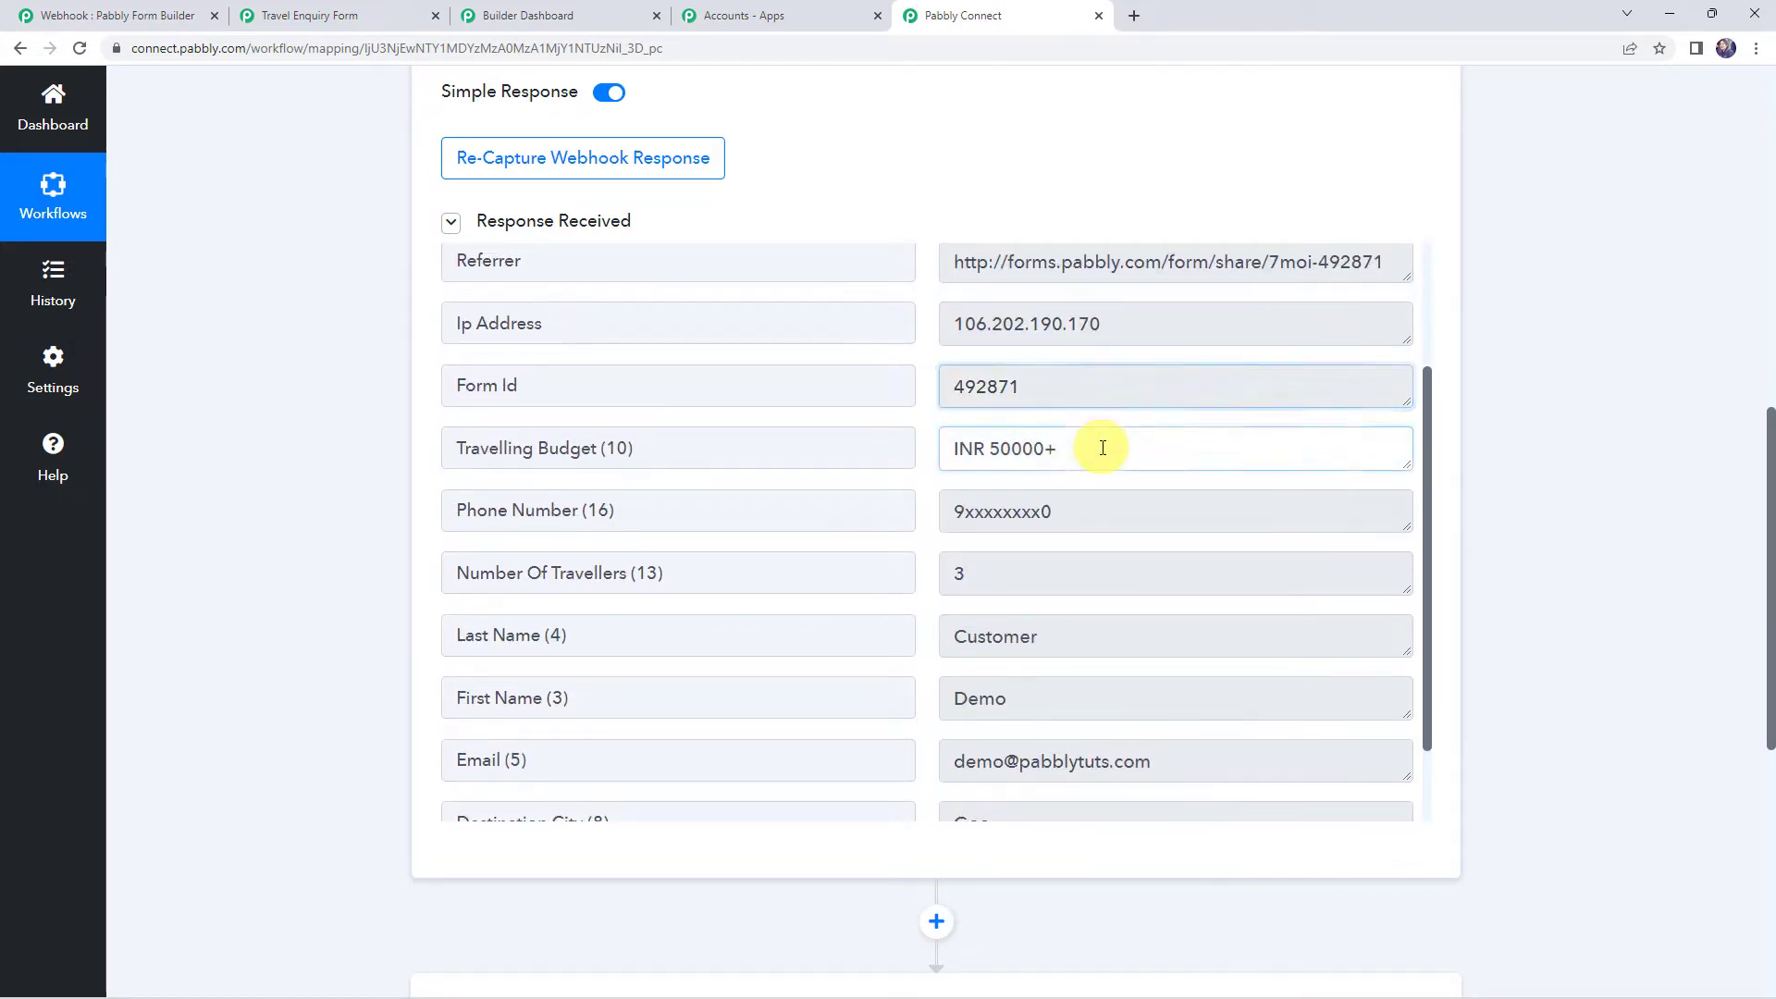
click(1073, 511)
click(1064, 568)
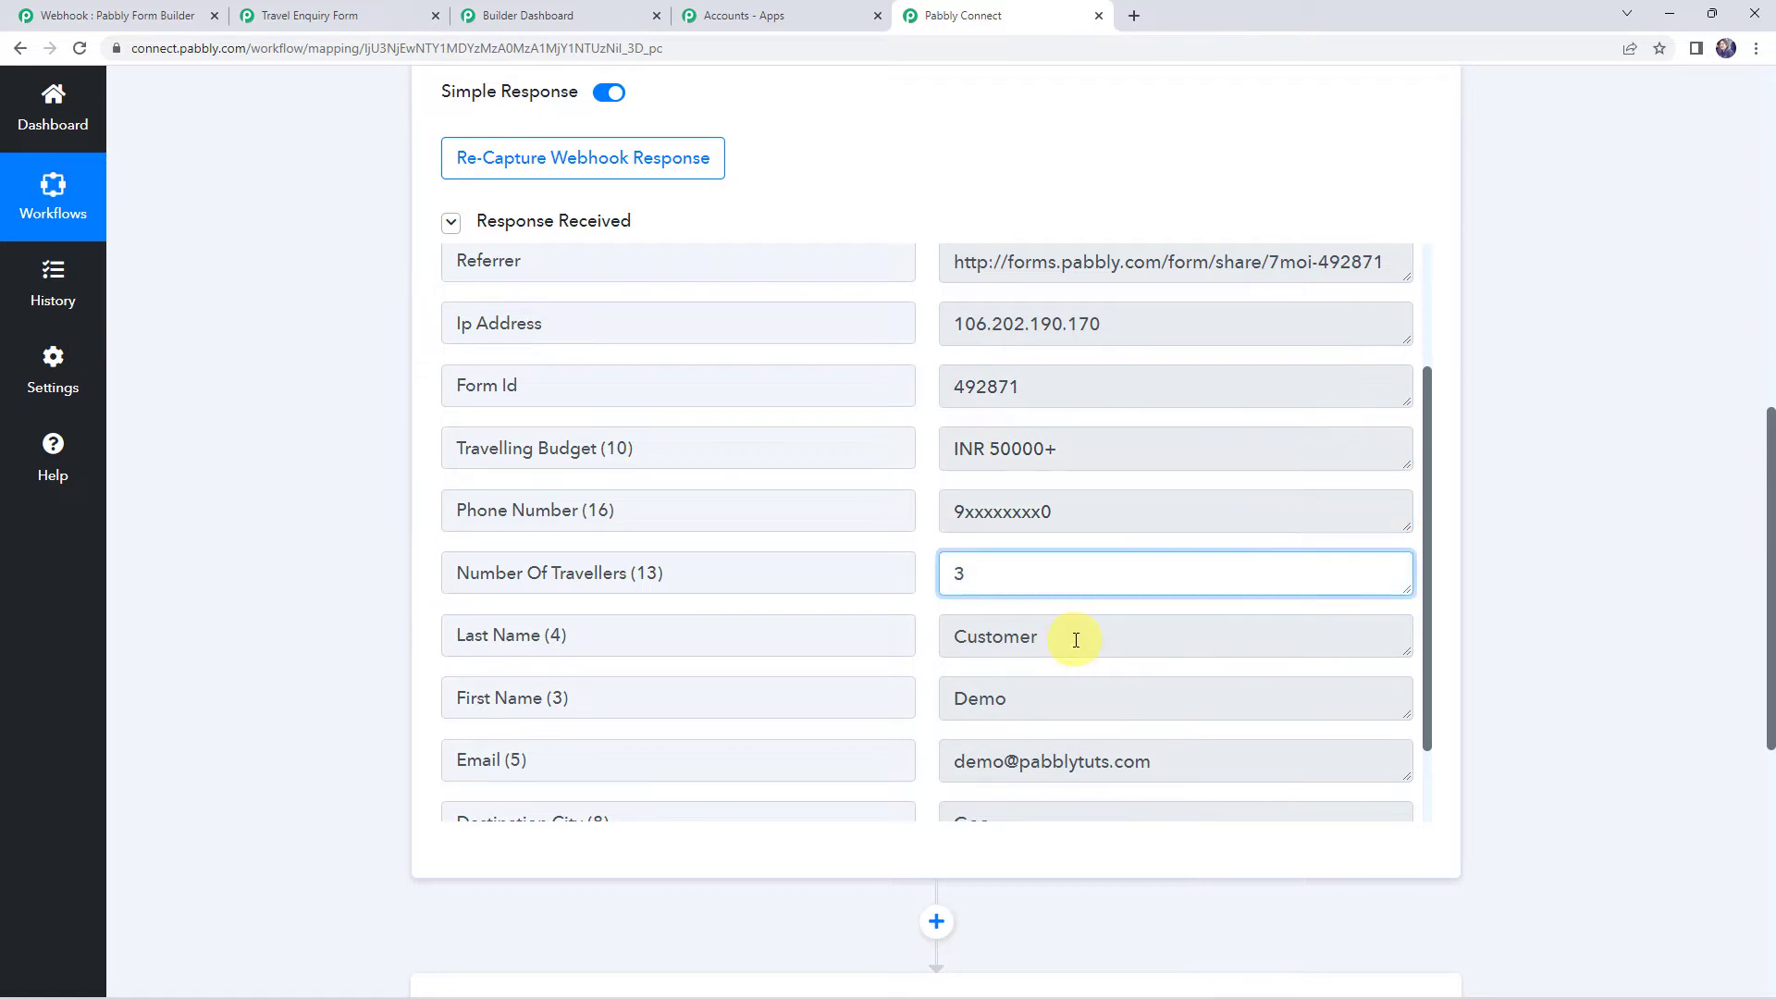
click(1068, 634)
click(1073, 712)
click(1192, 757)
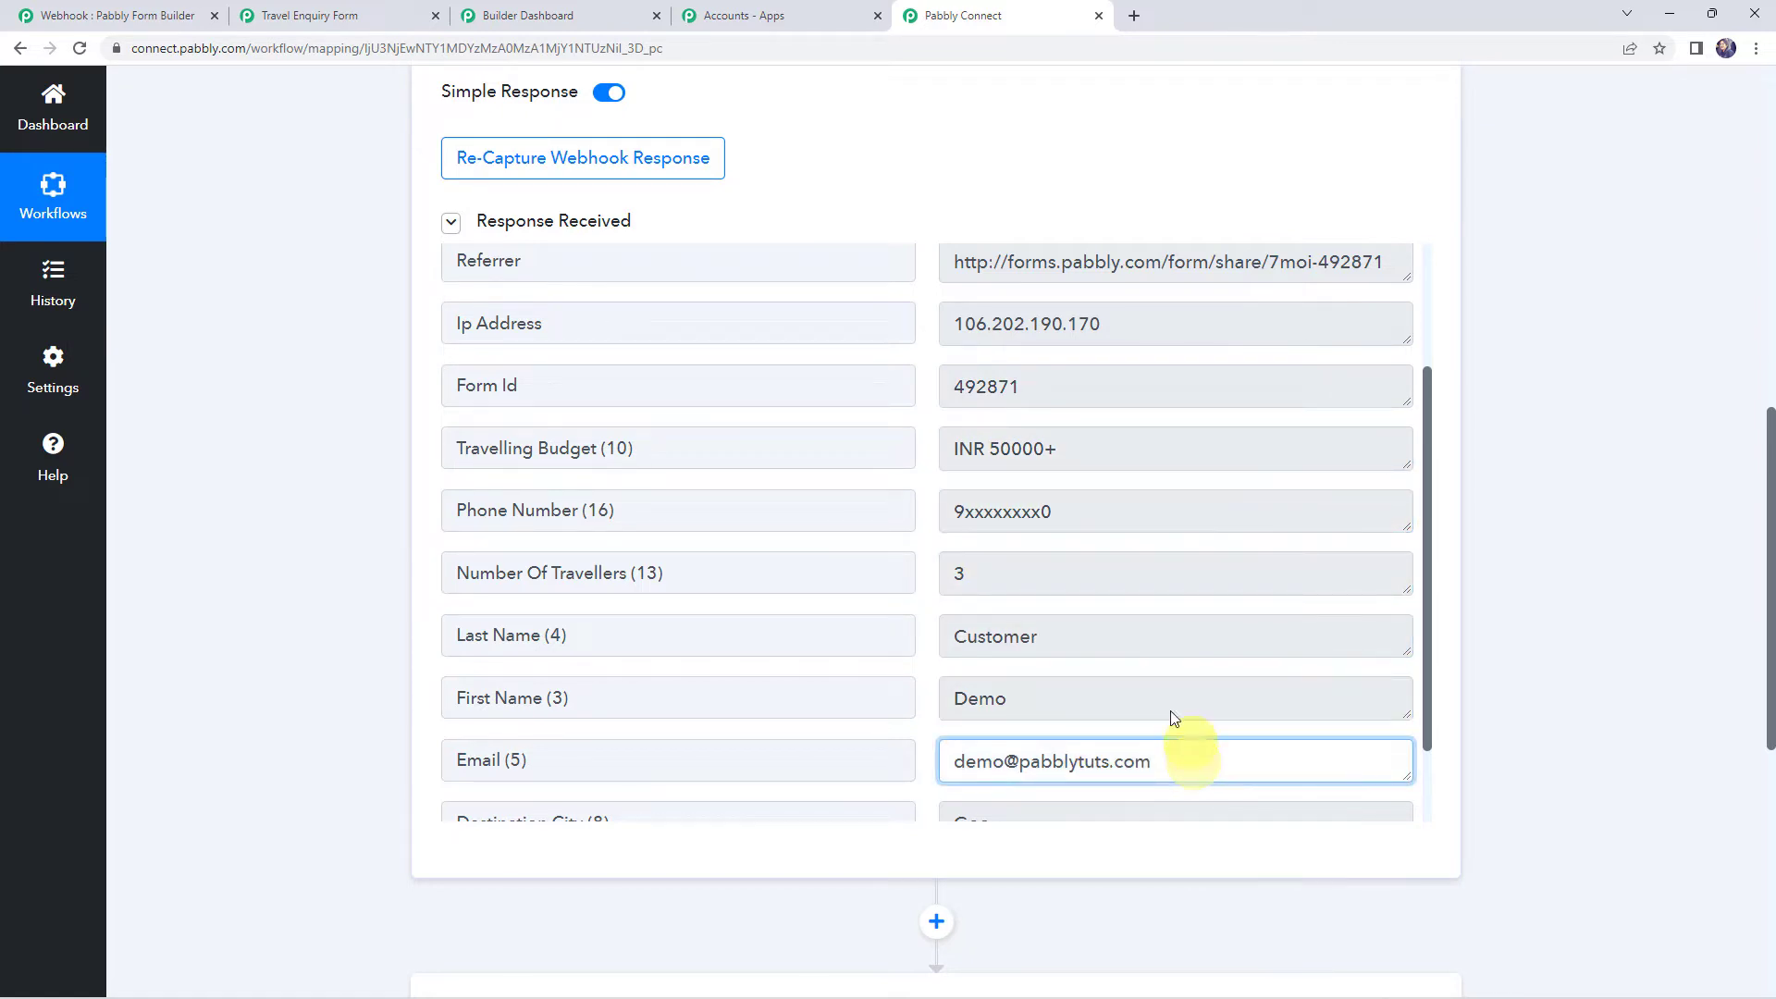
scroll(1156, 703, down, 1)
click(1057, 733)
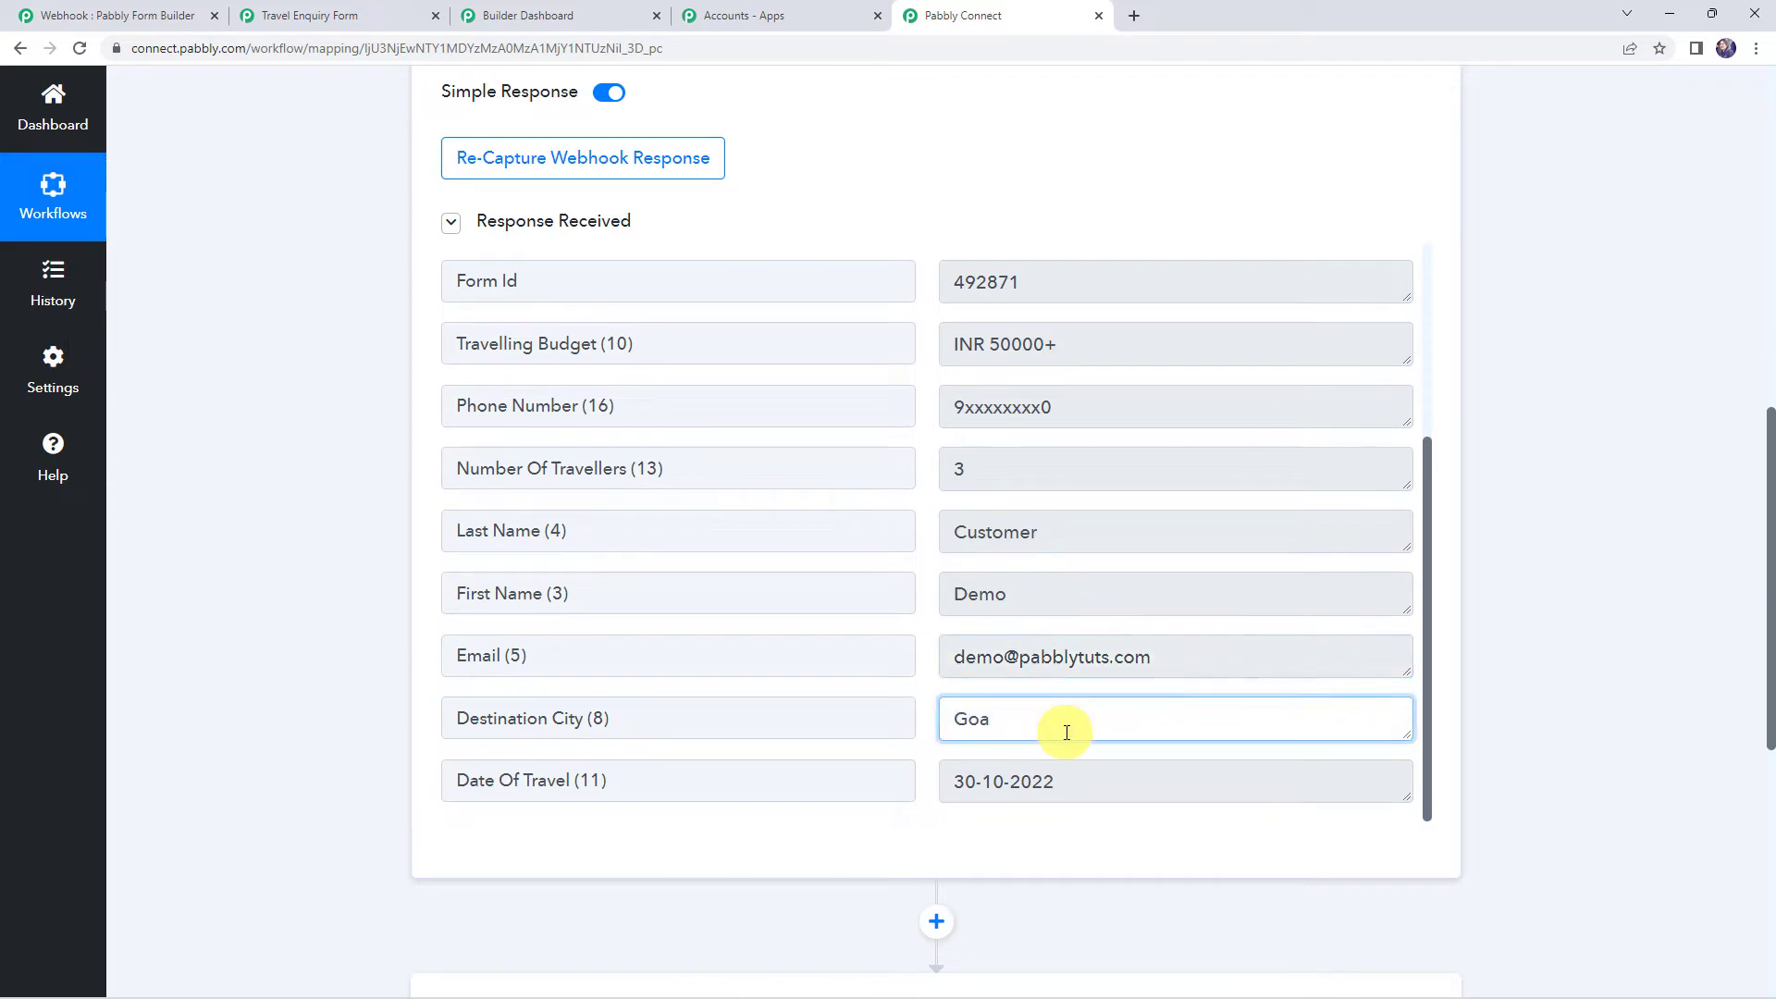
click(1115, 772)
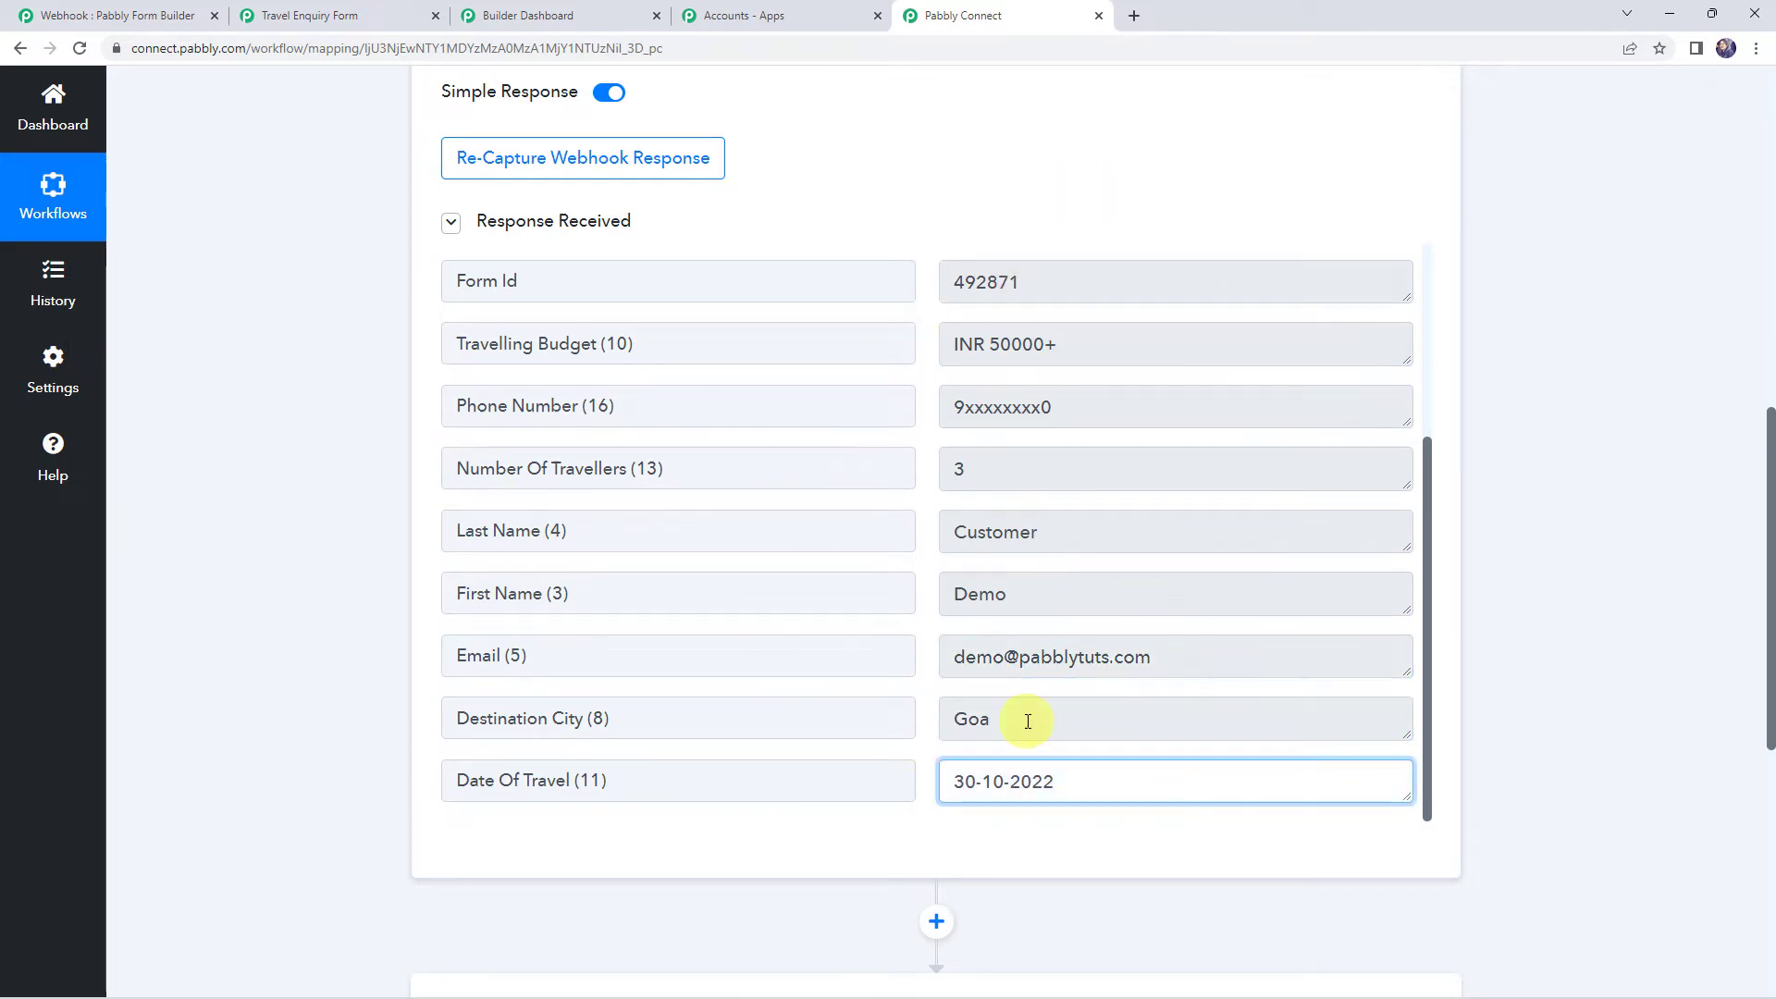
click(1048, 560)
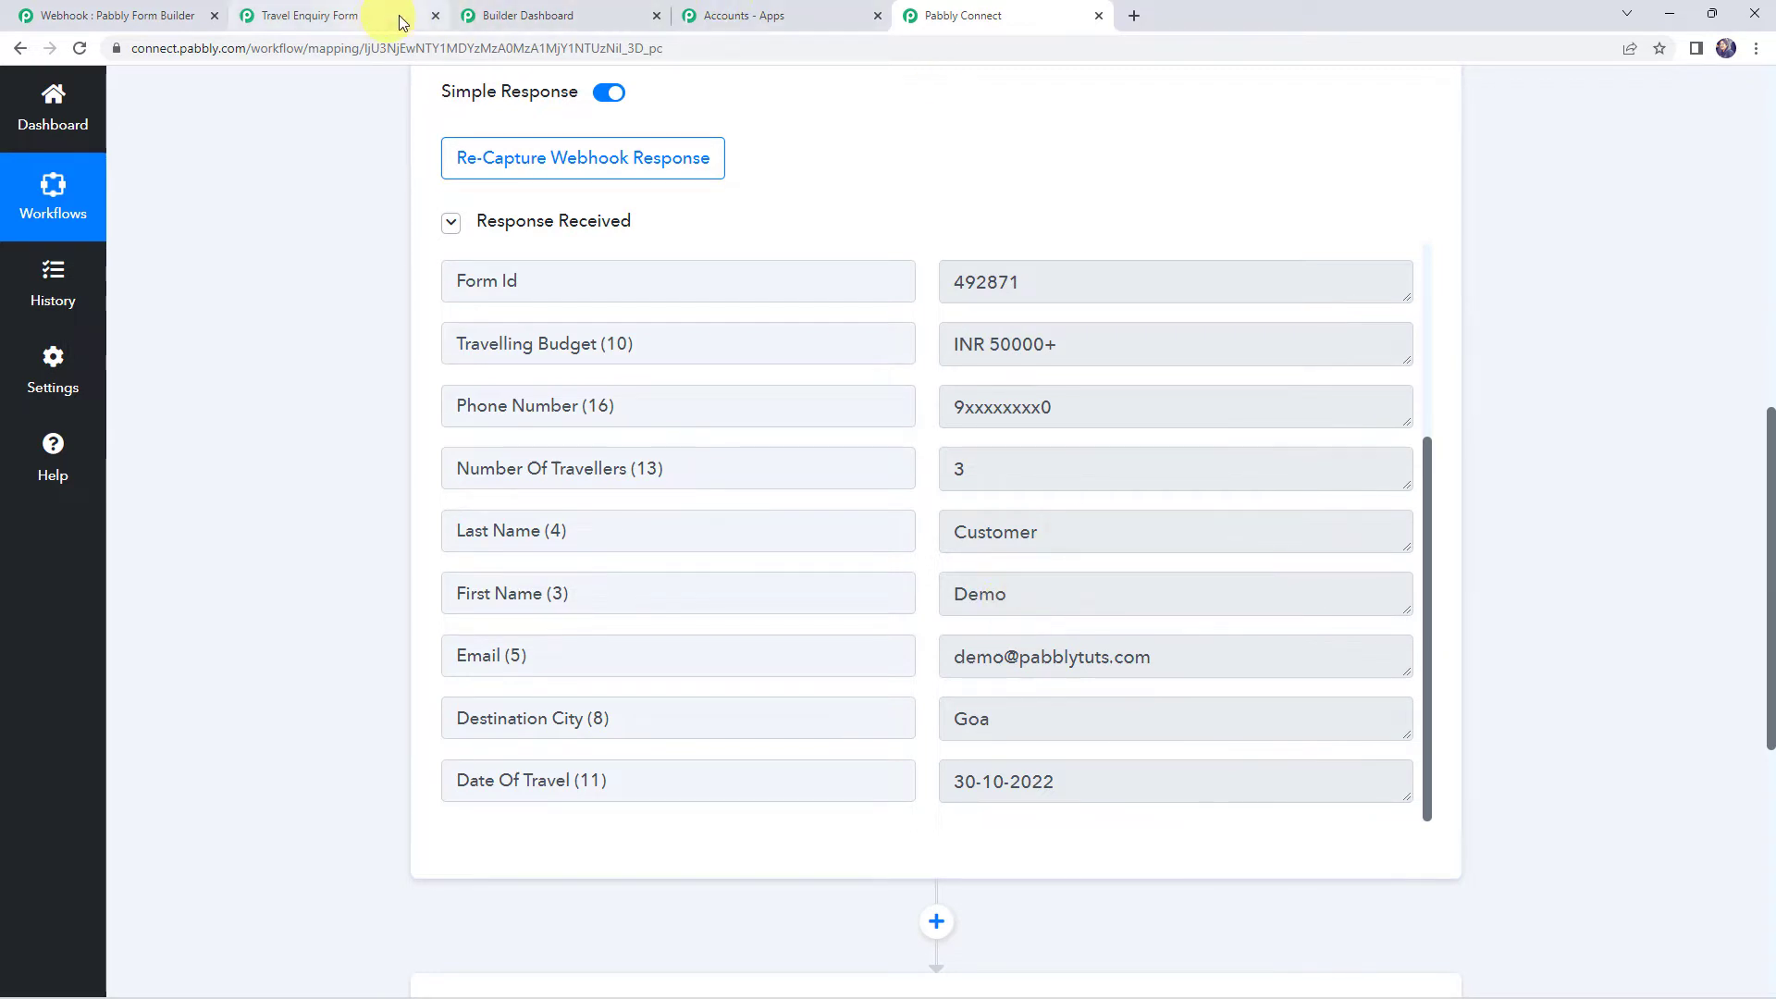
click(599, 8)
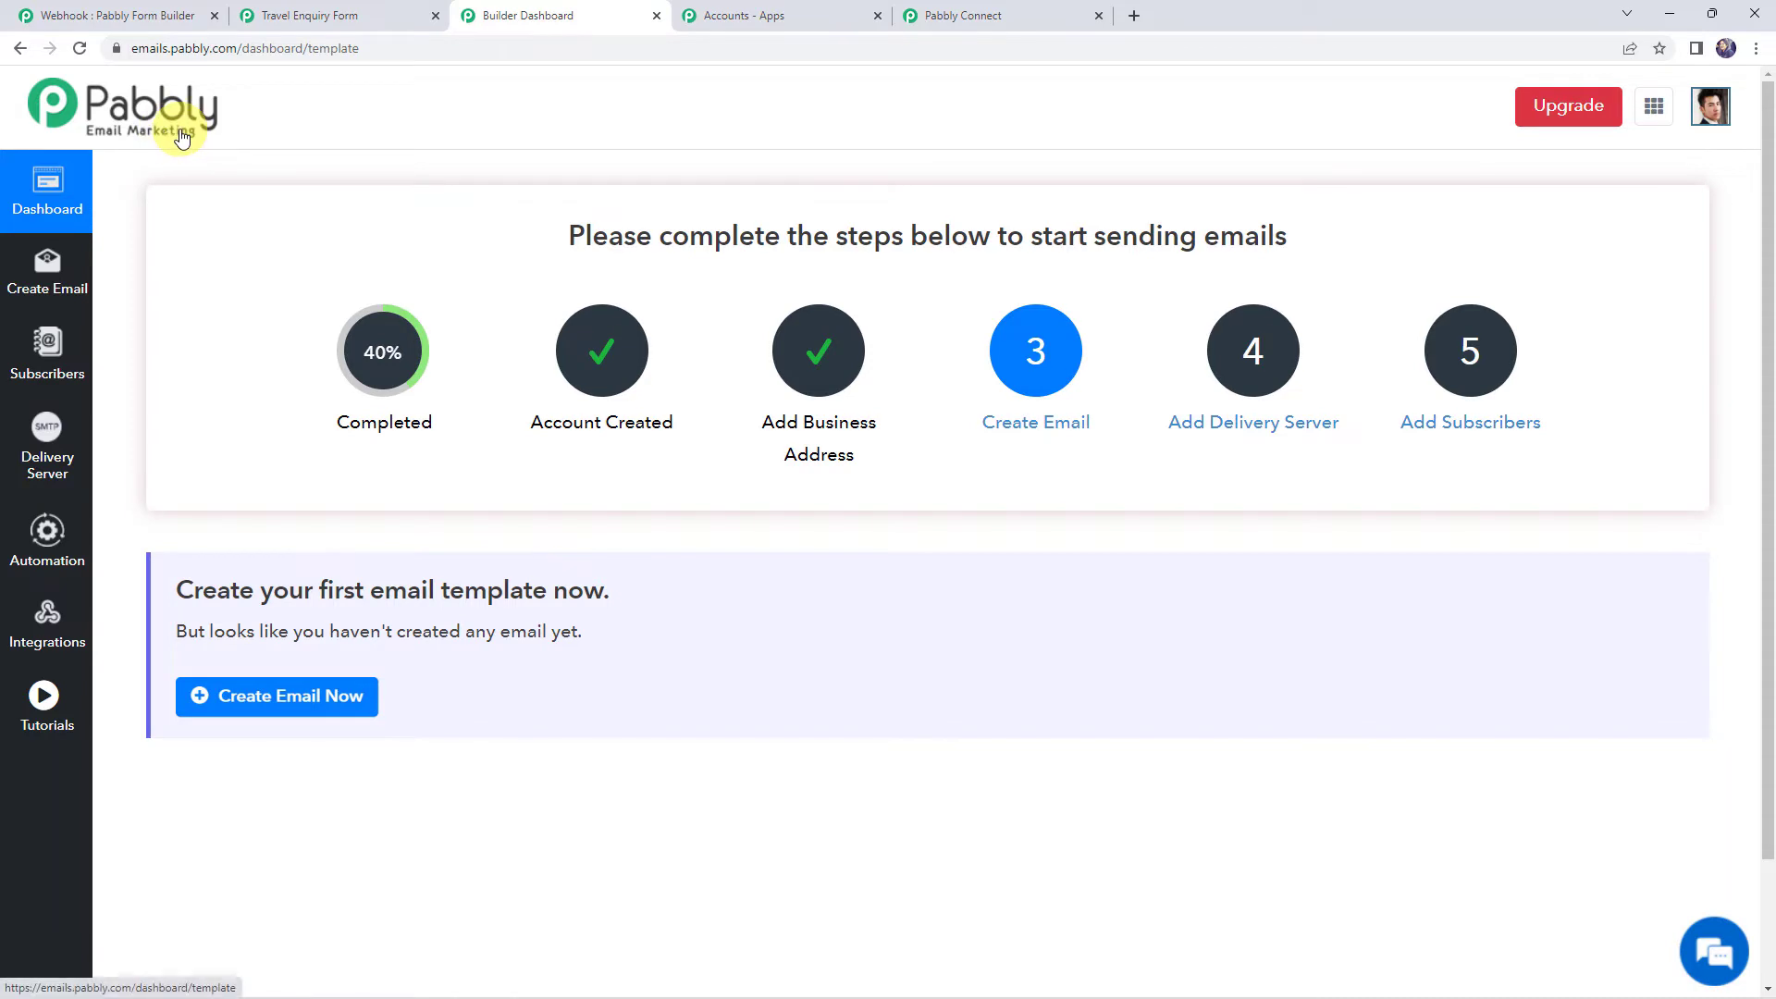
Confirm the Goa, Himachal and Sikkim Travellers subscriber lists are empty
click(41, 377)
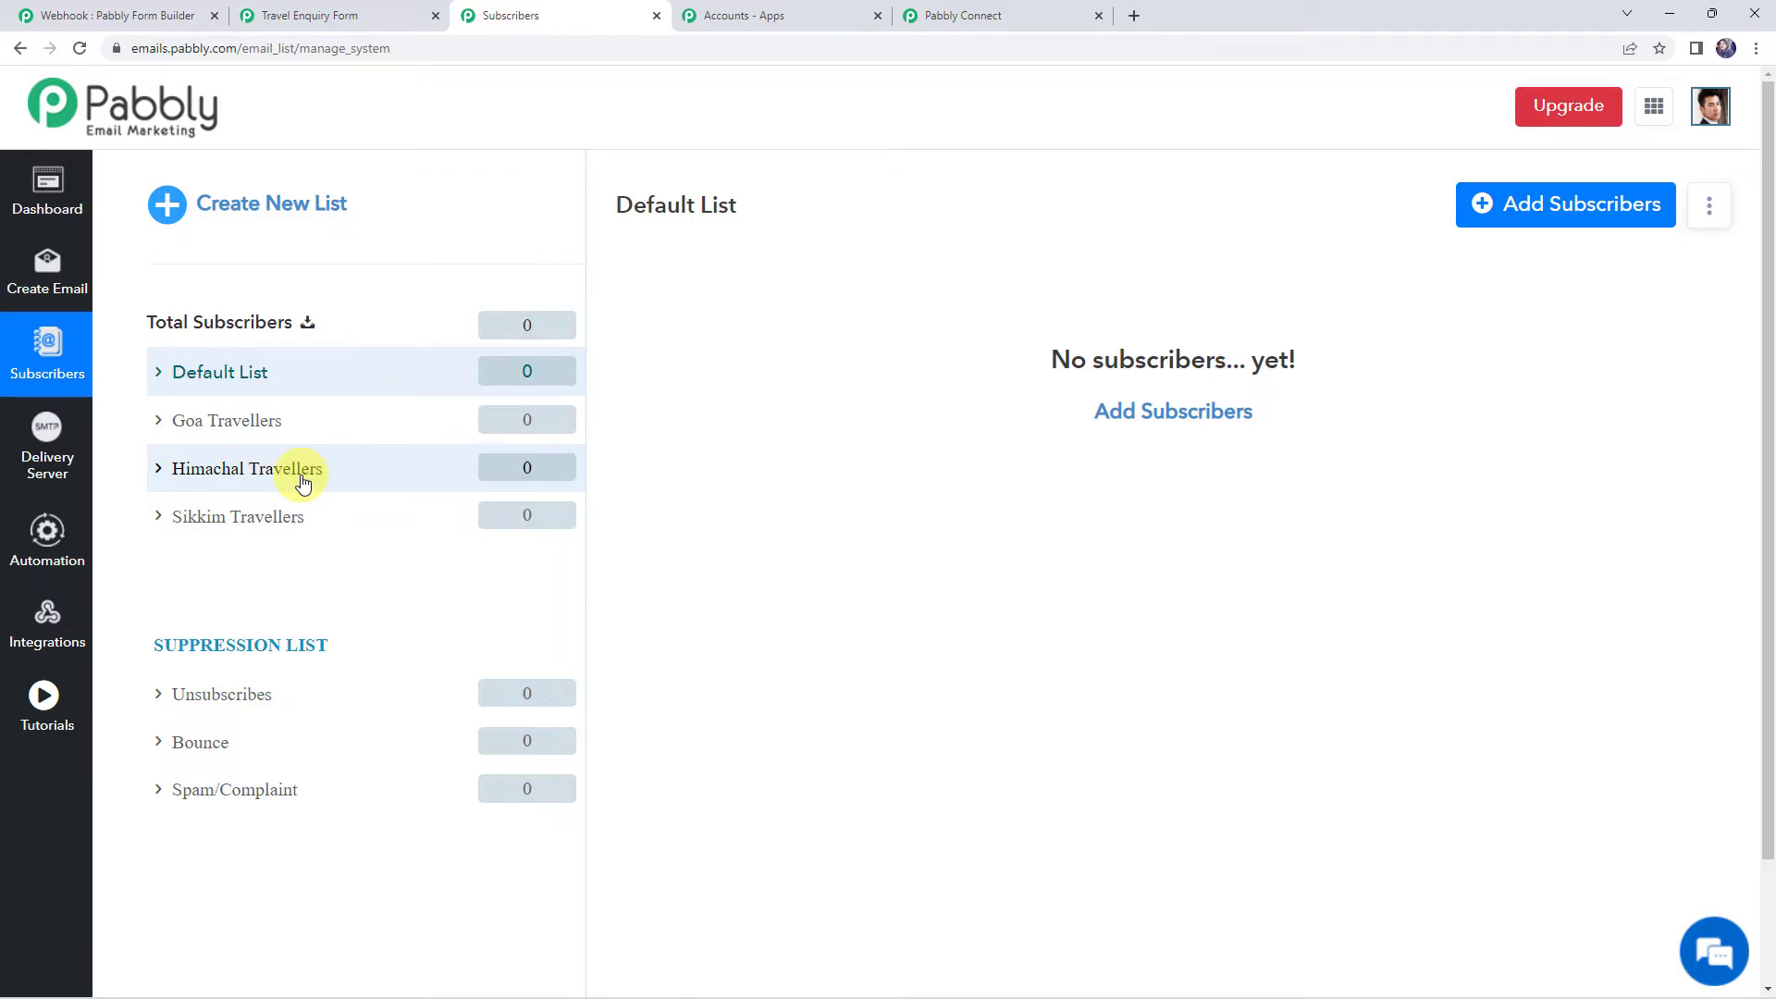
click(992, 15)
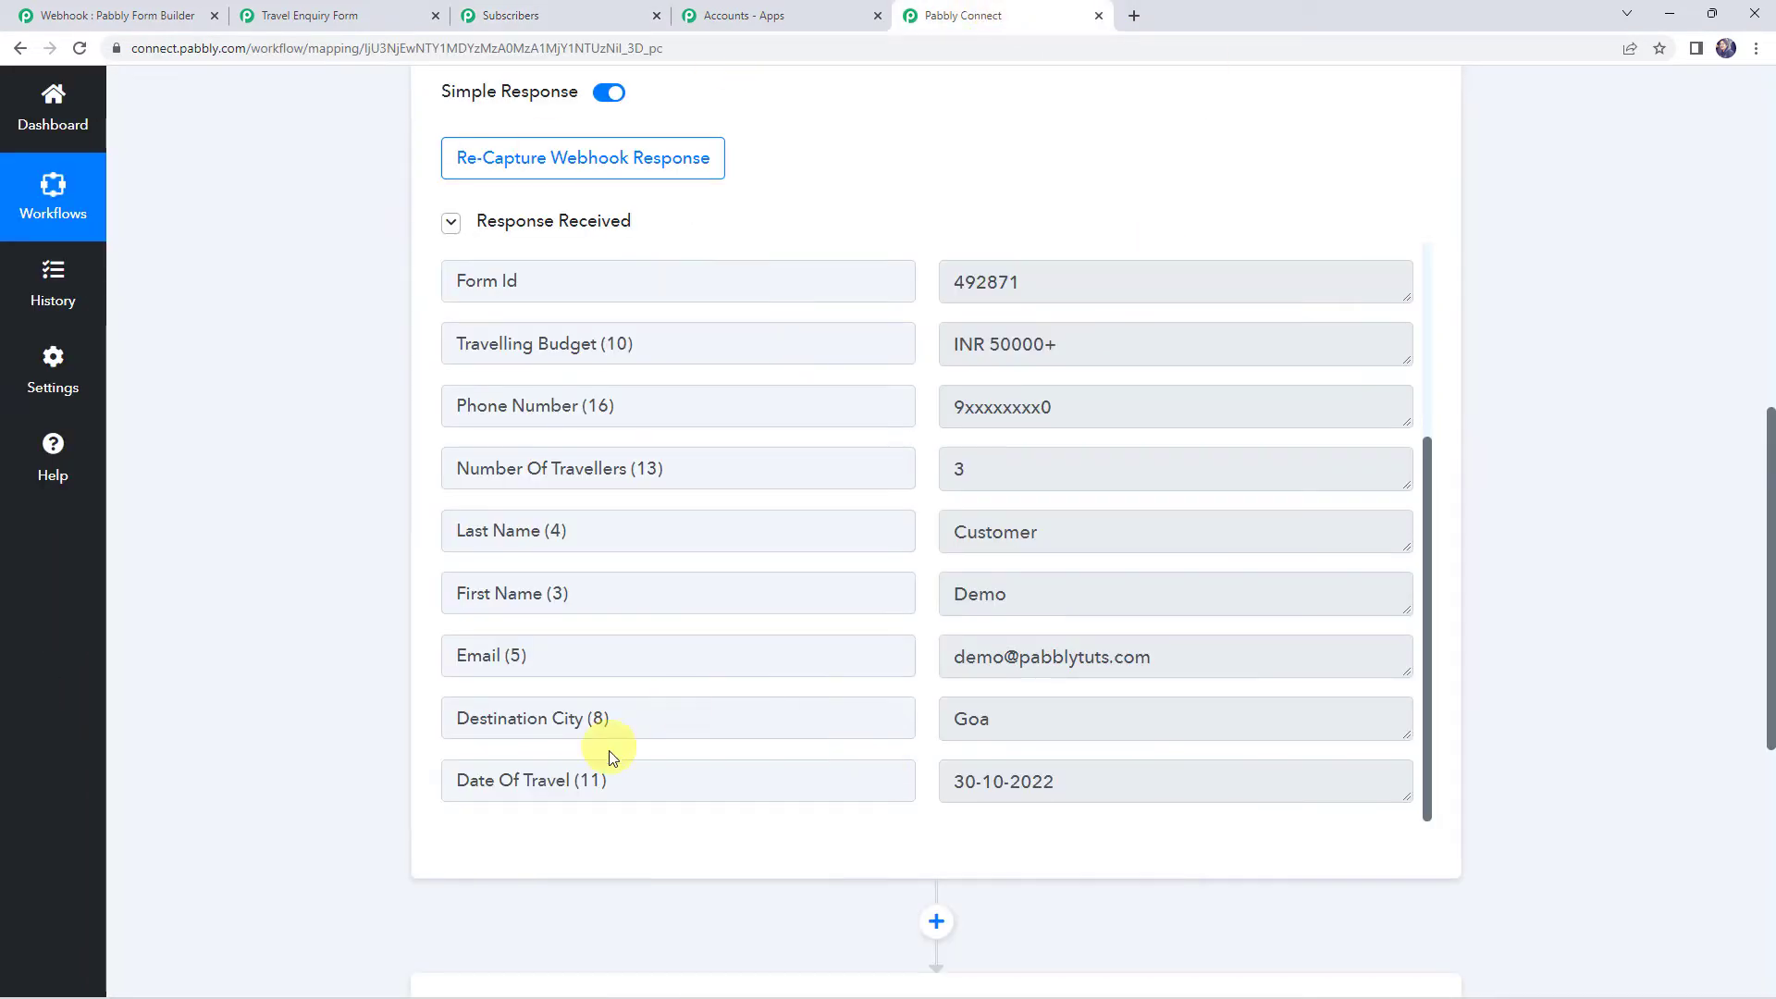
Add a Router by Pabbly as the action step after the form trigger
click(1041, 719)
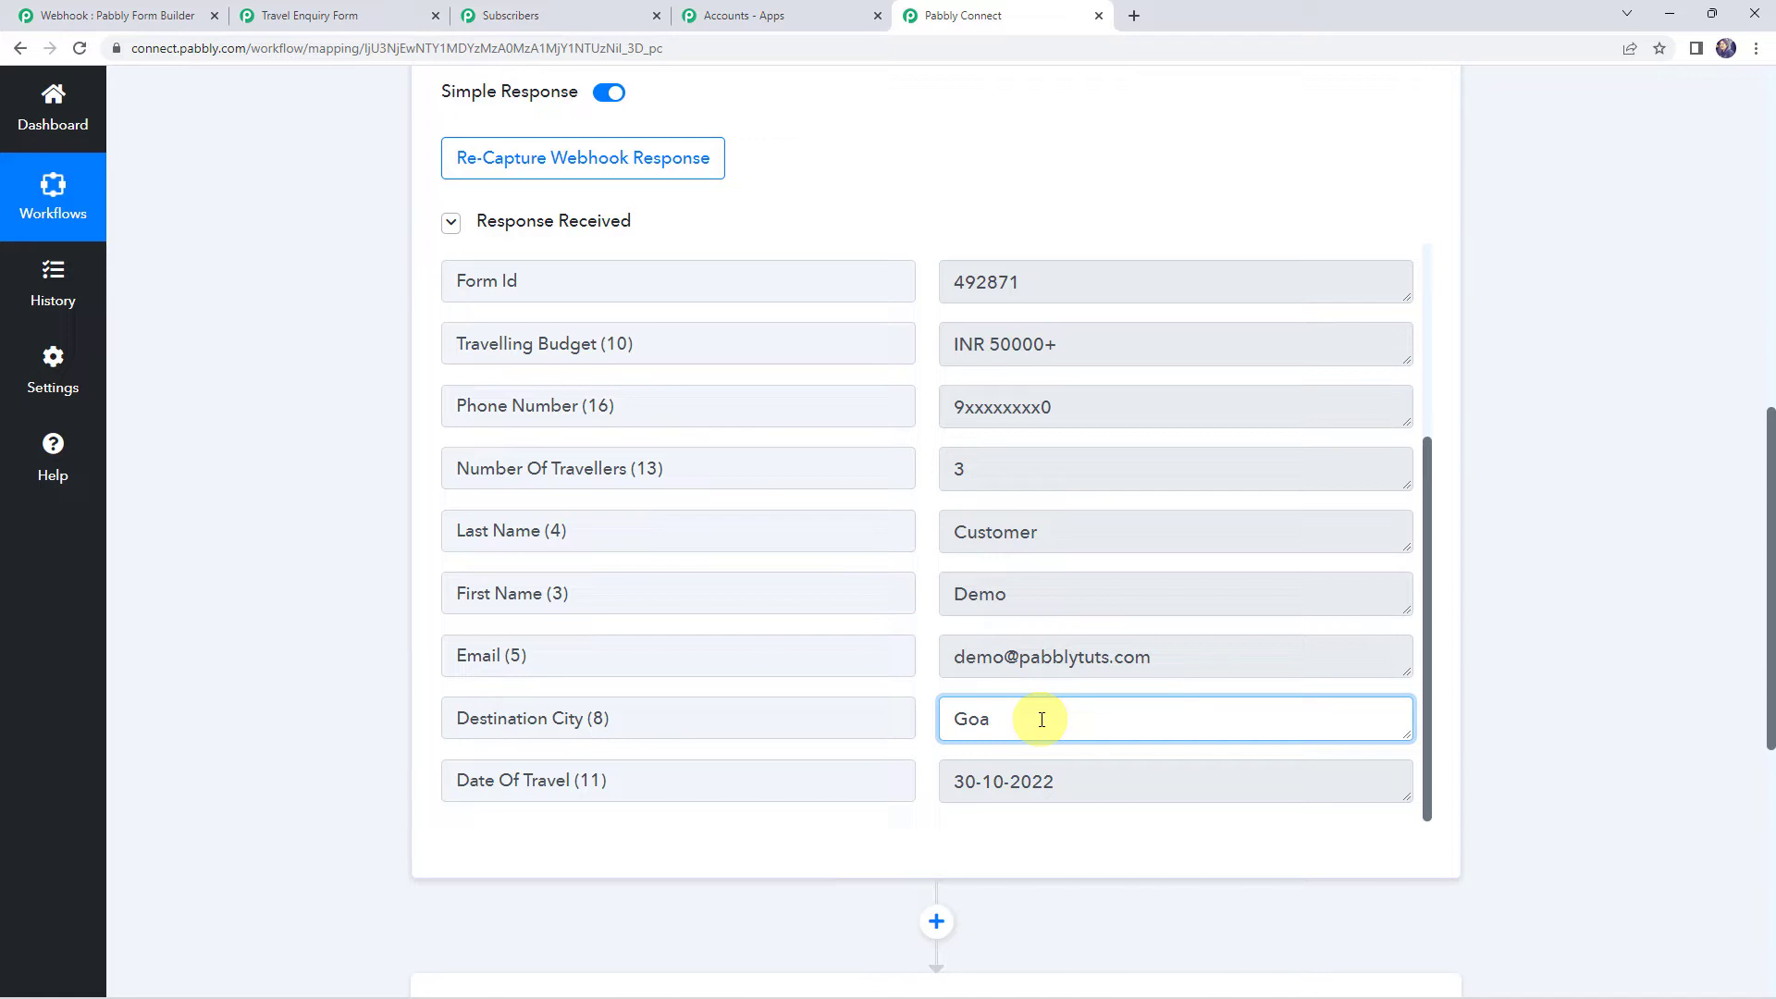
scroll(248, 659, down, 6)
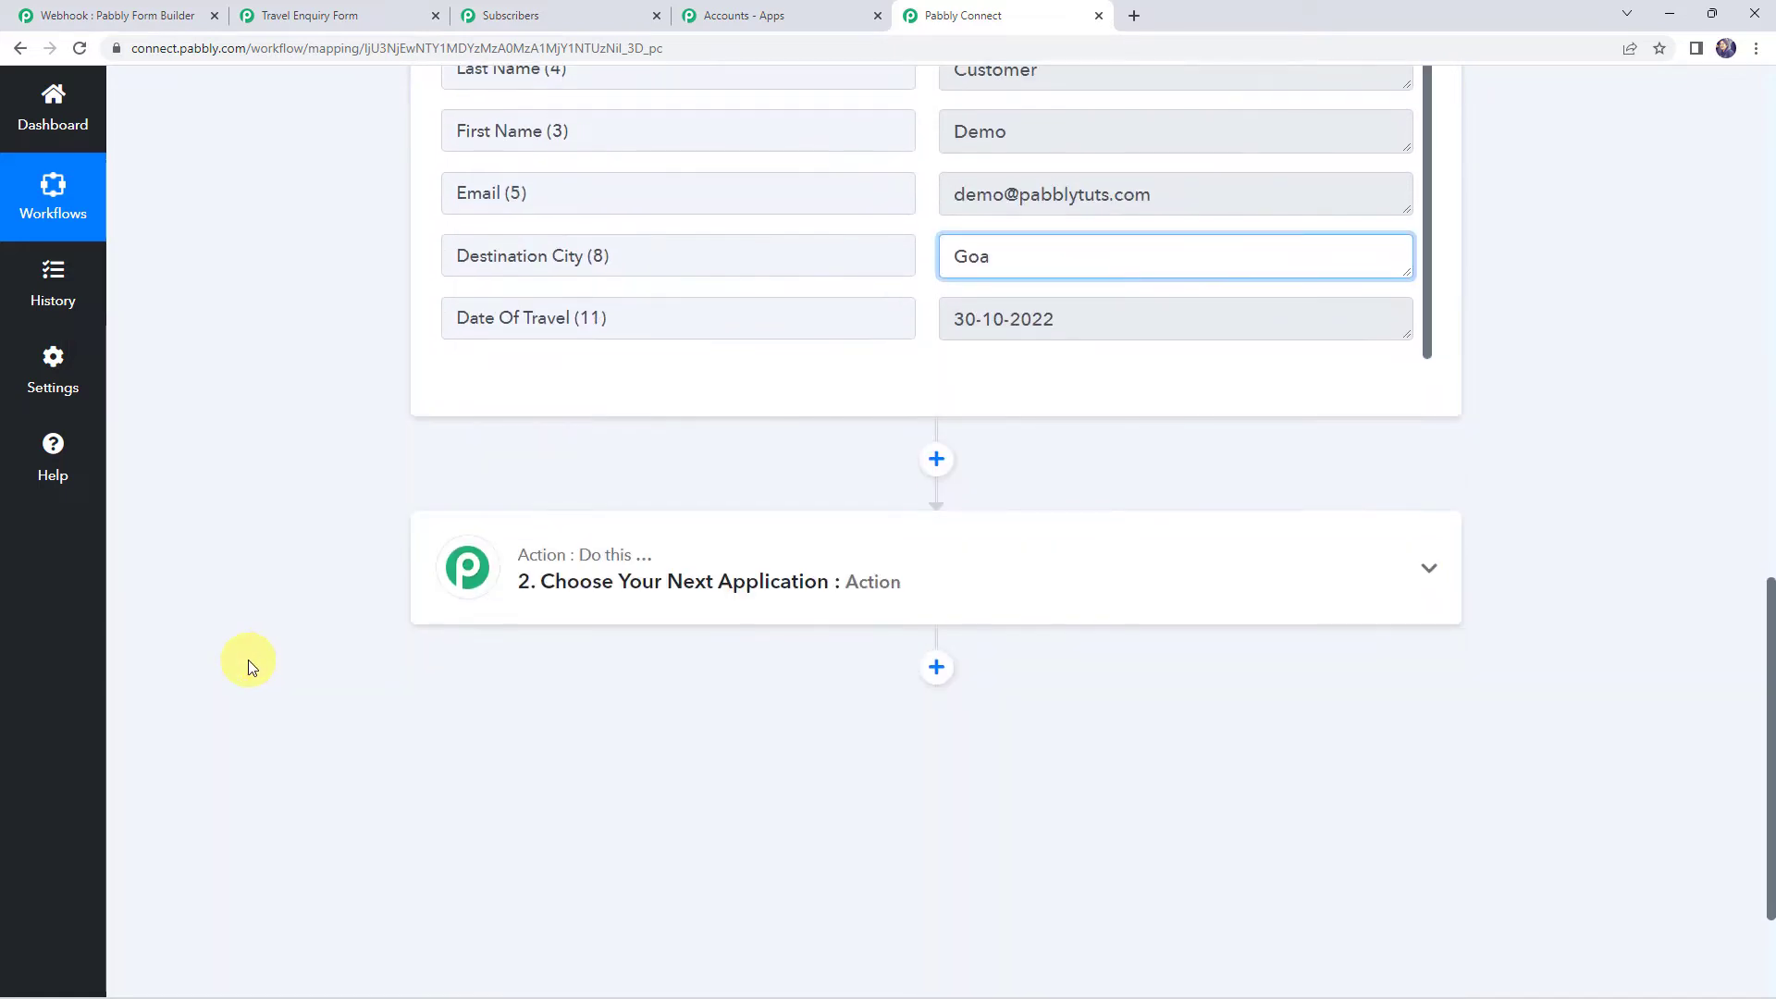
click(796, 509)
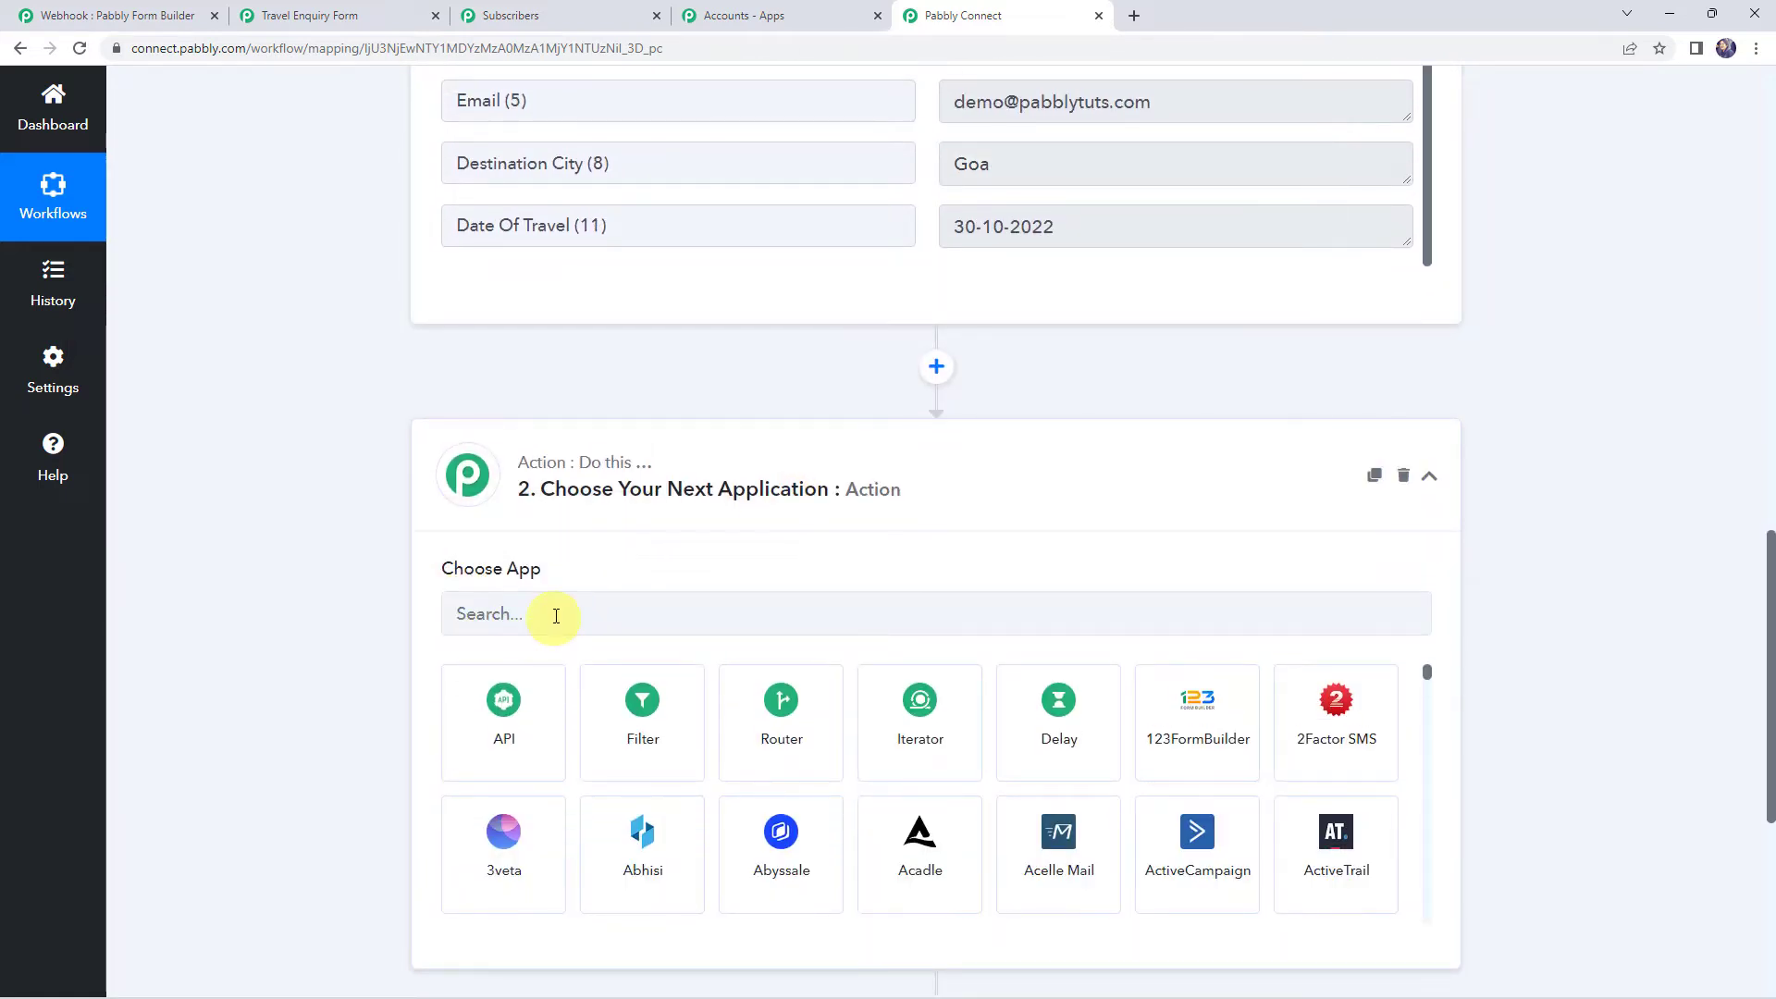
click(557, 611)
click(791, 716)
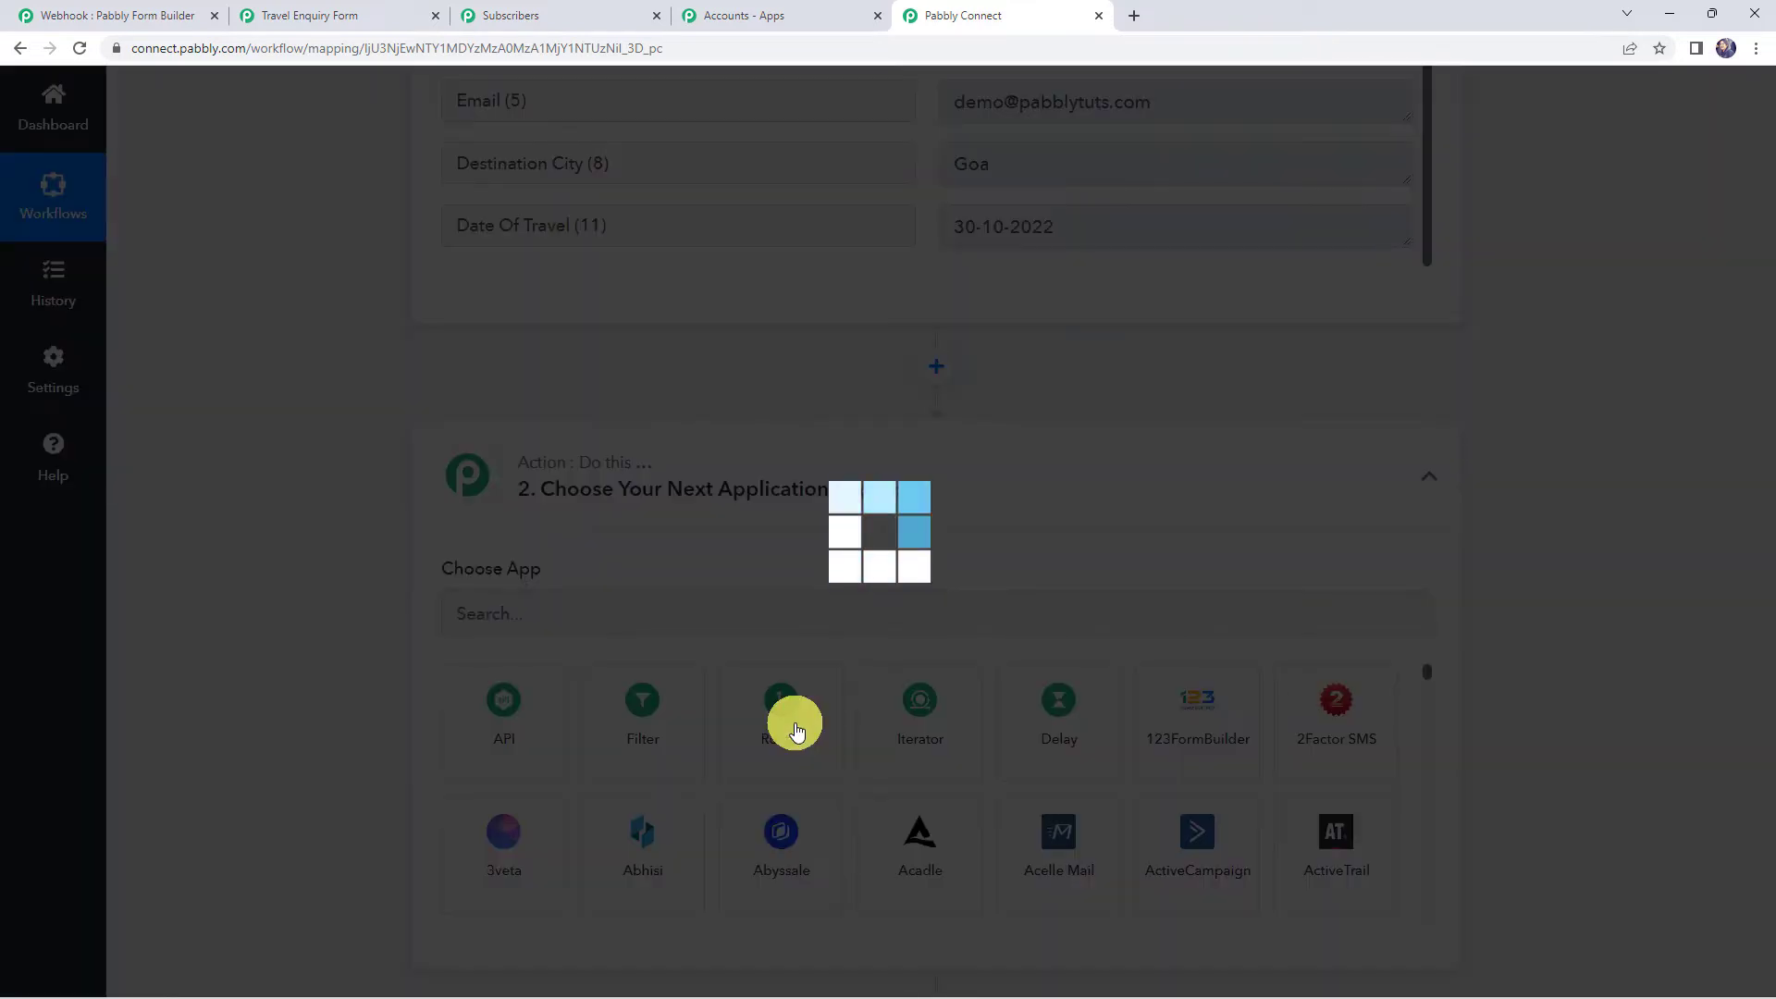
mouse_move(500, 555)
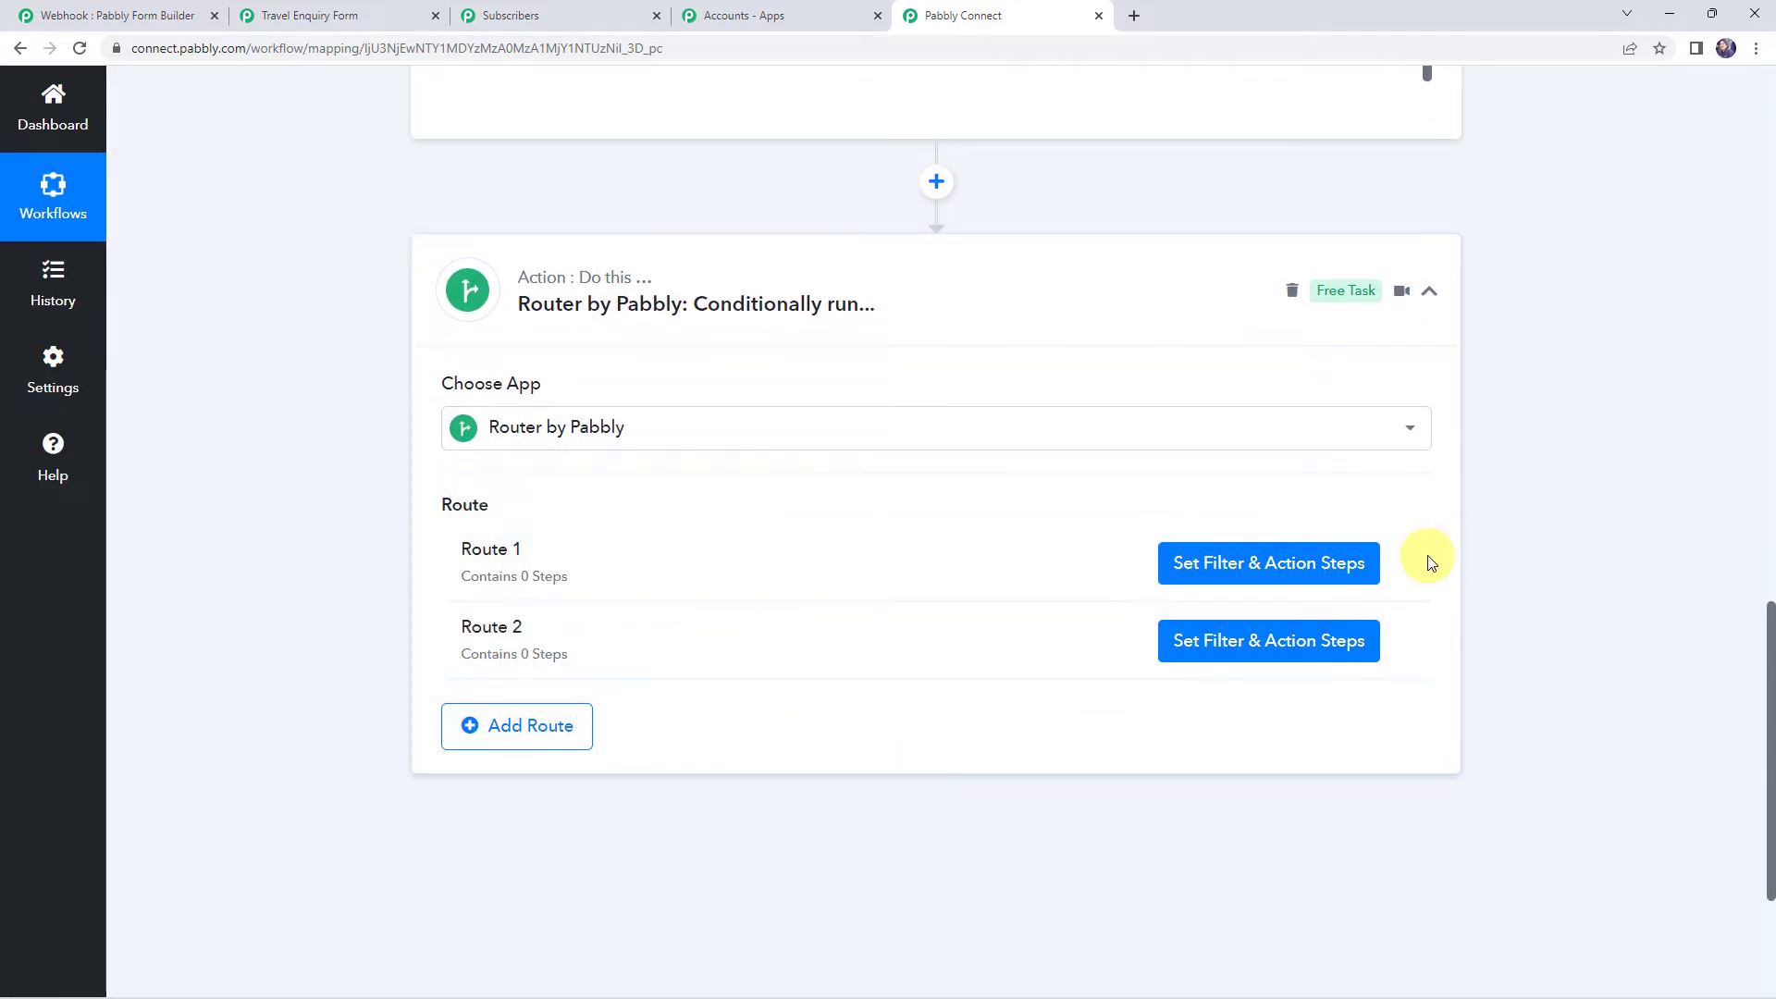
Rename Route 1 to 'Goa Travellers'
click(1399, 566)
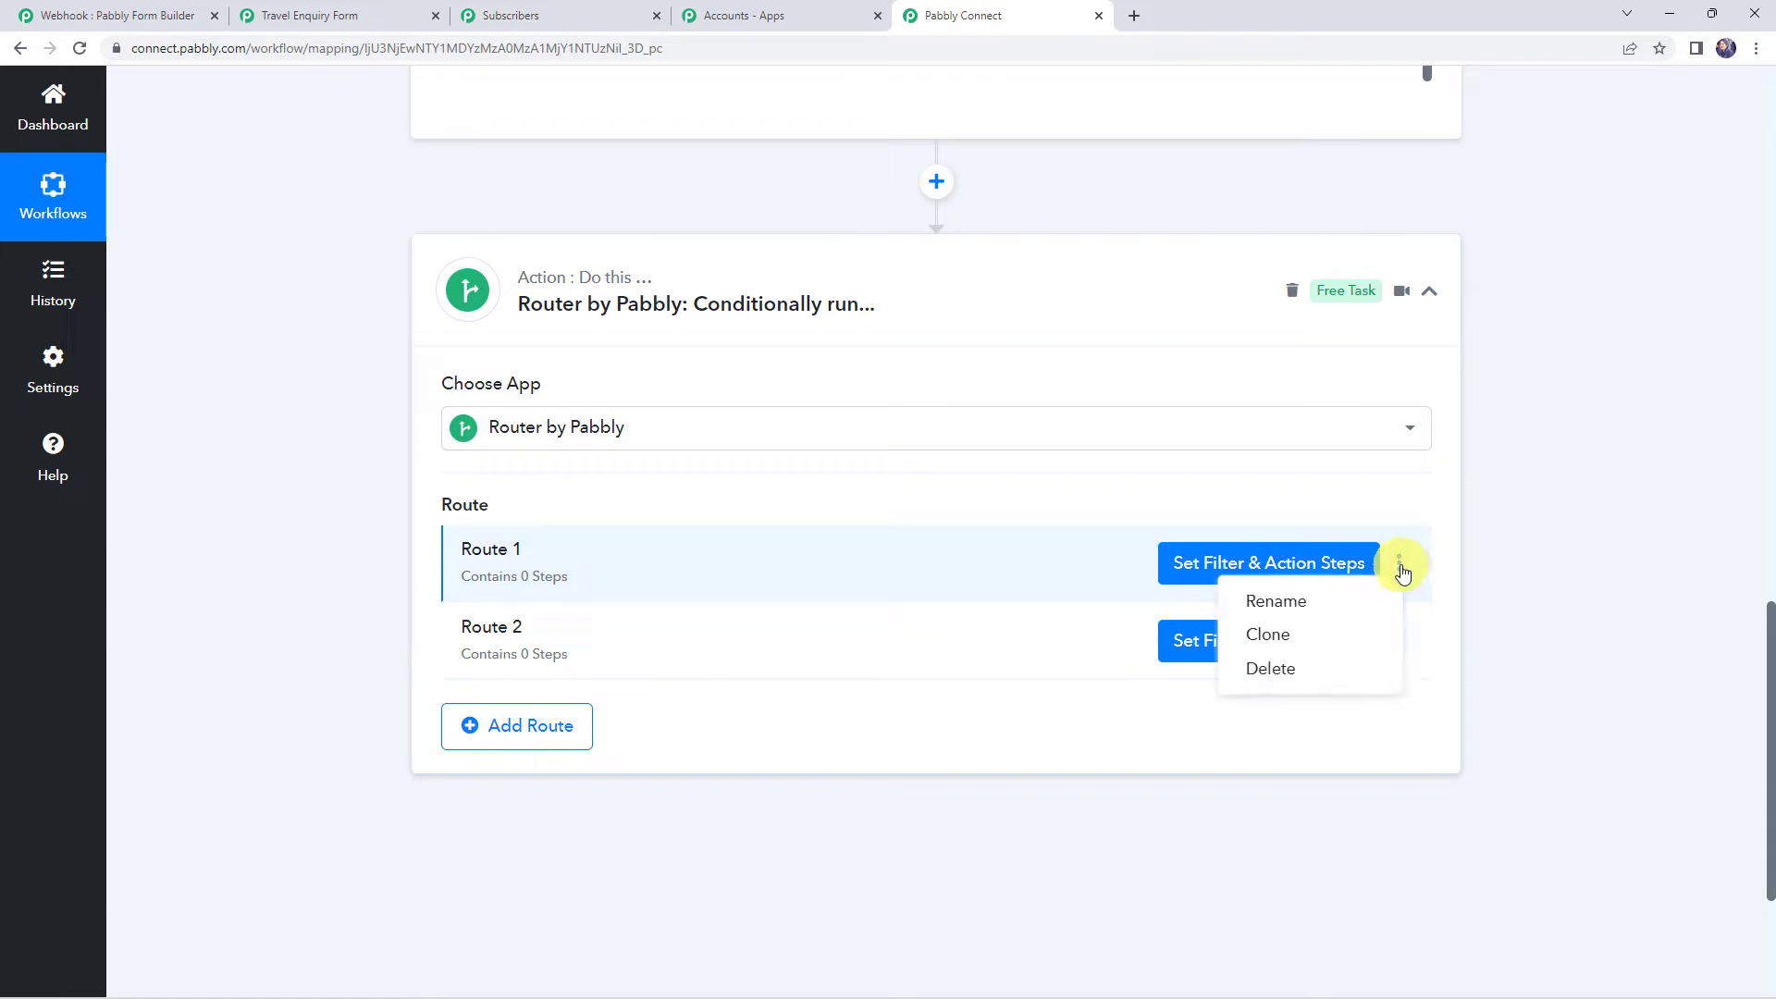
click(1303, 607)
drag(837, 545, 423, 546)
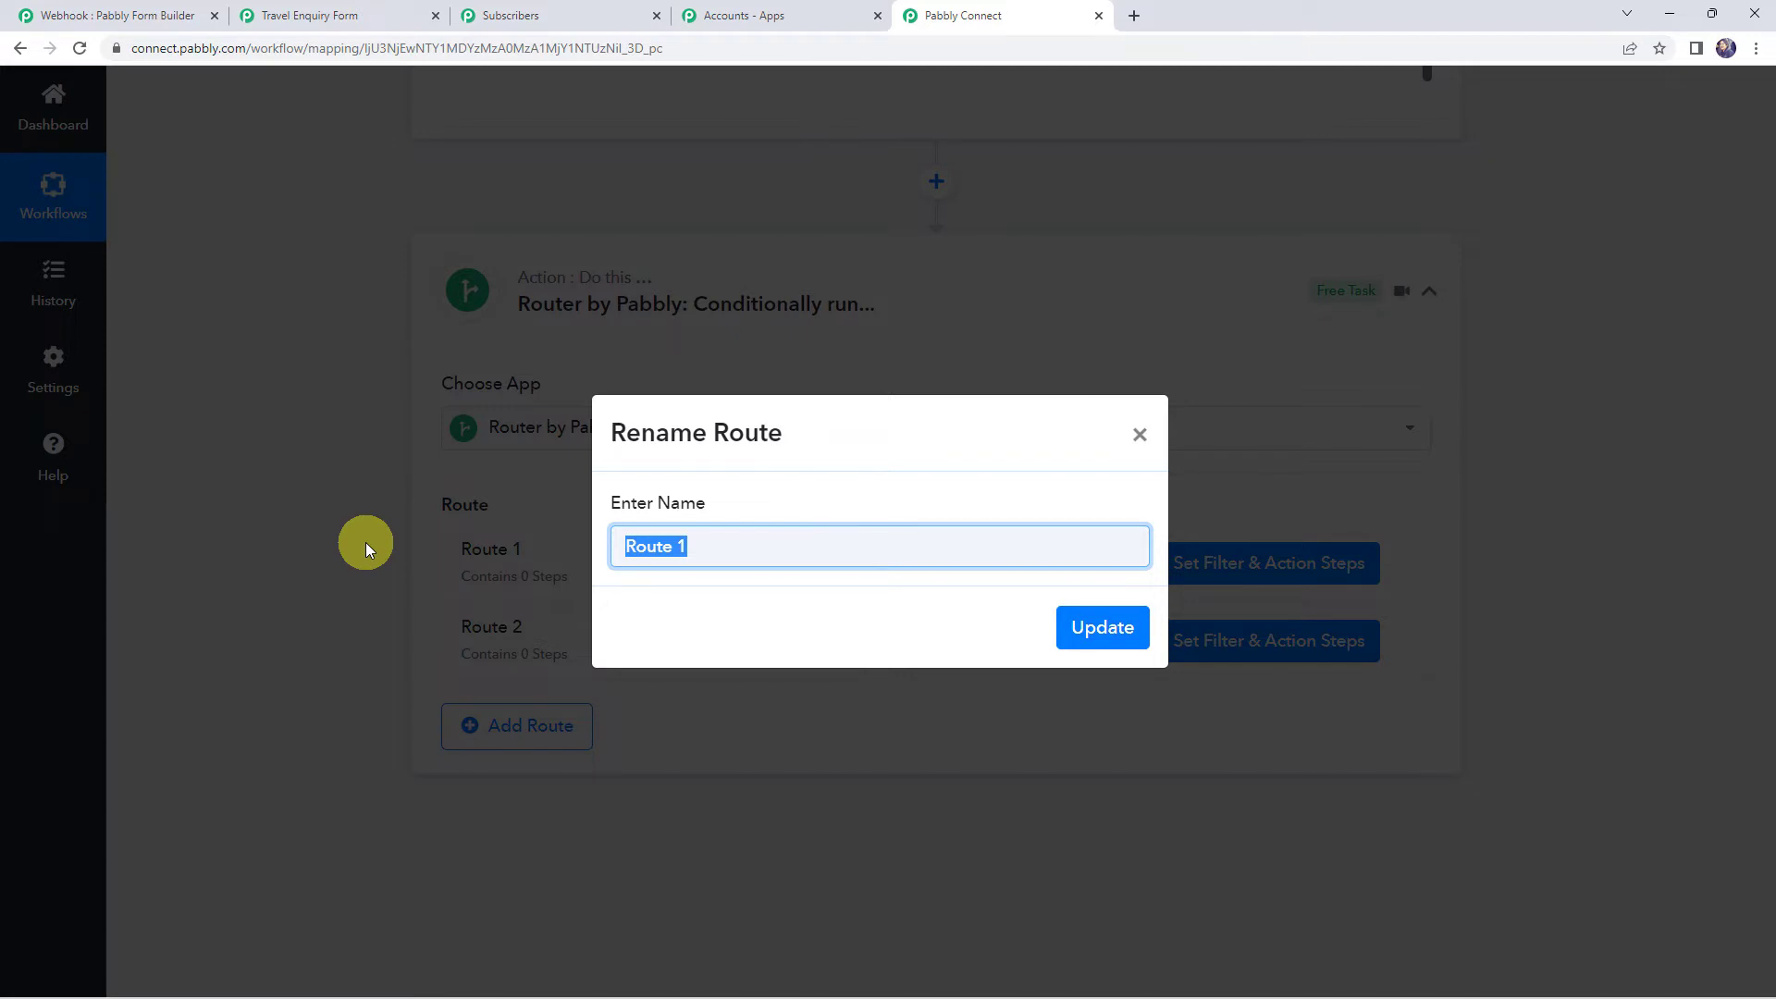
text(Goa Travellers)
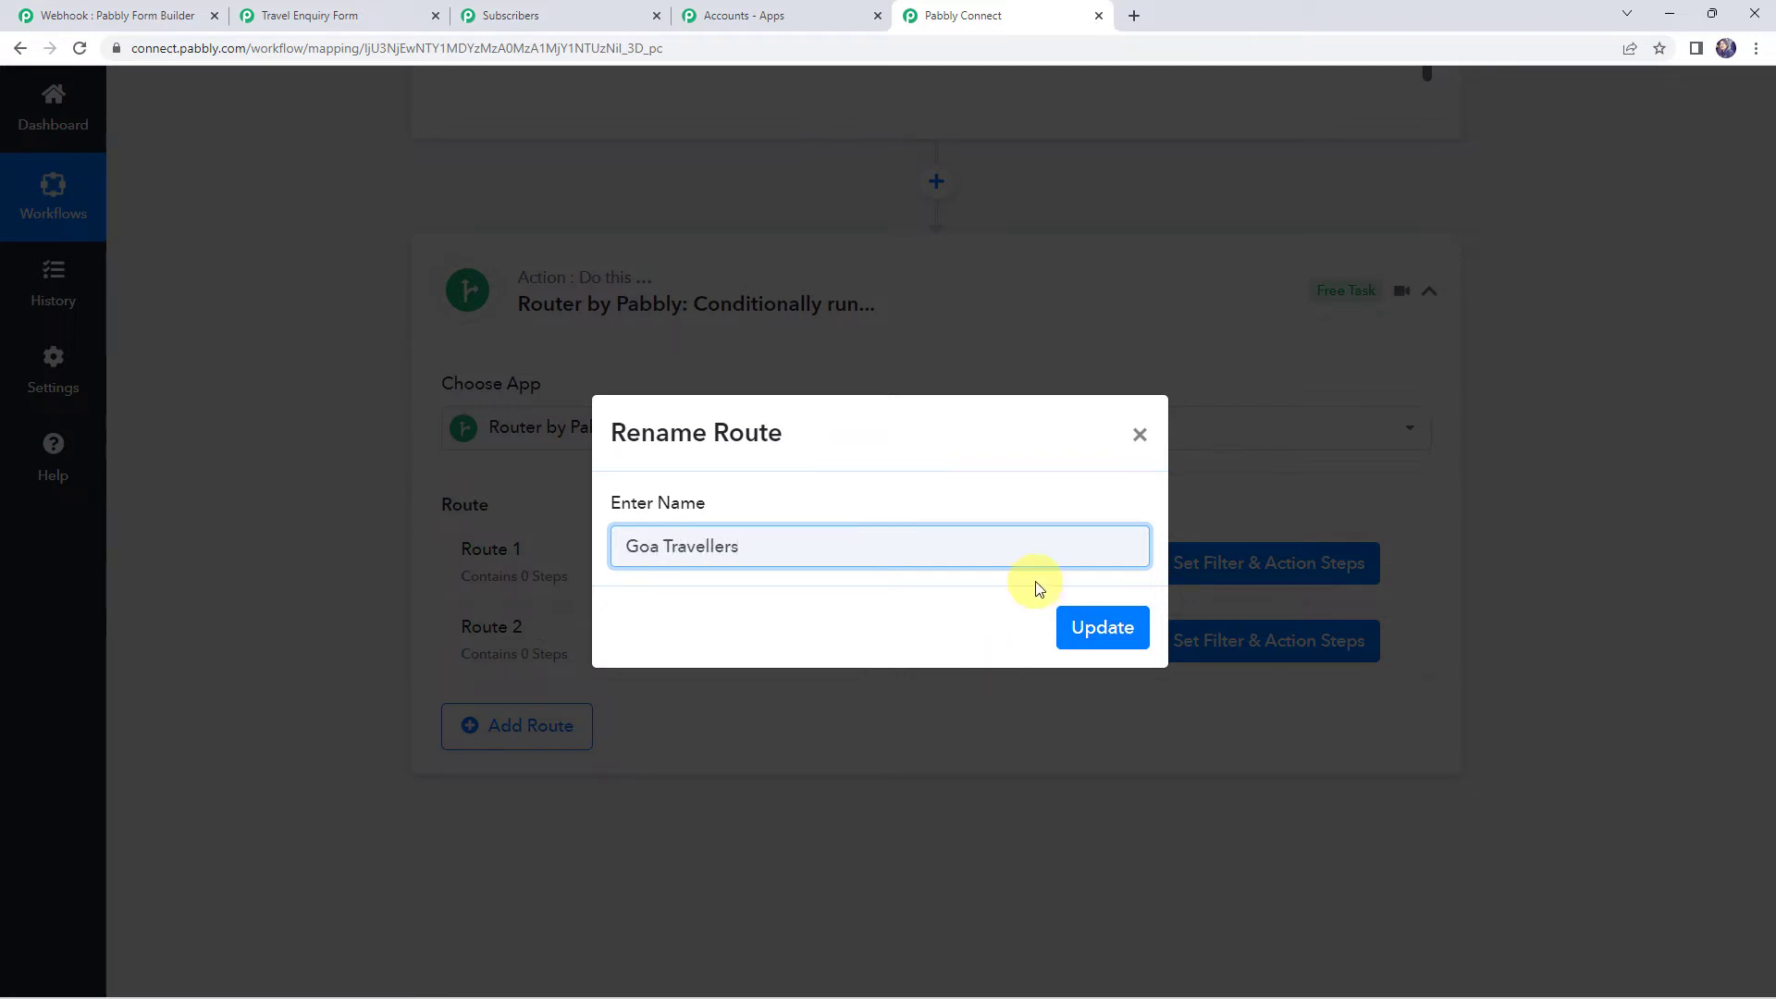
click(1105, 626)
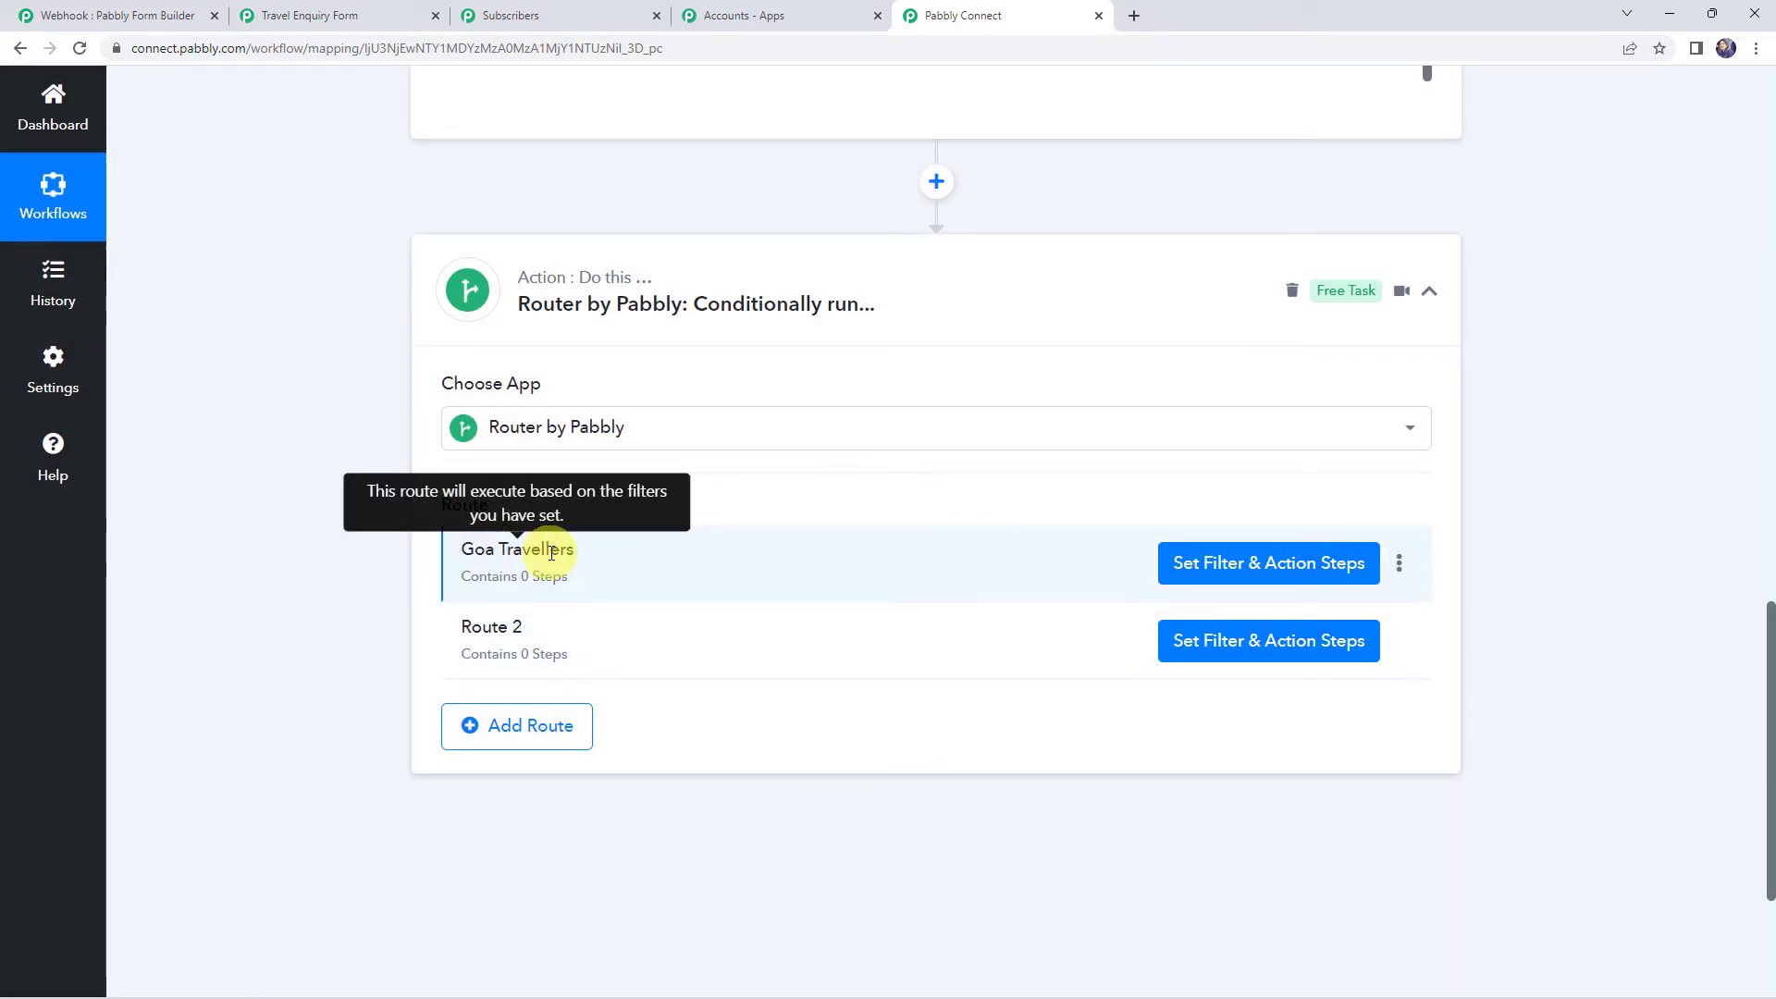
click(1265, 573)
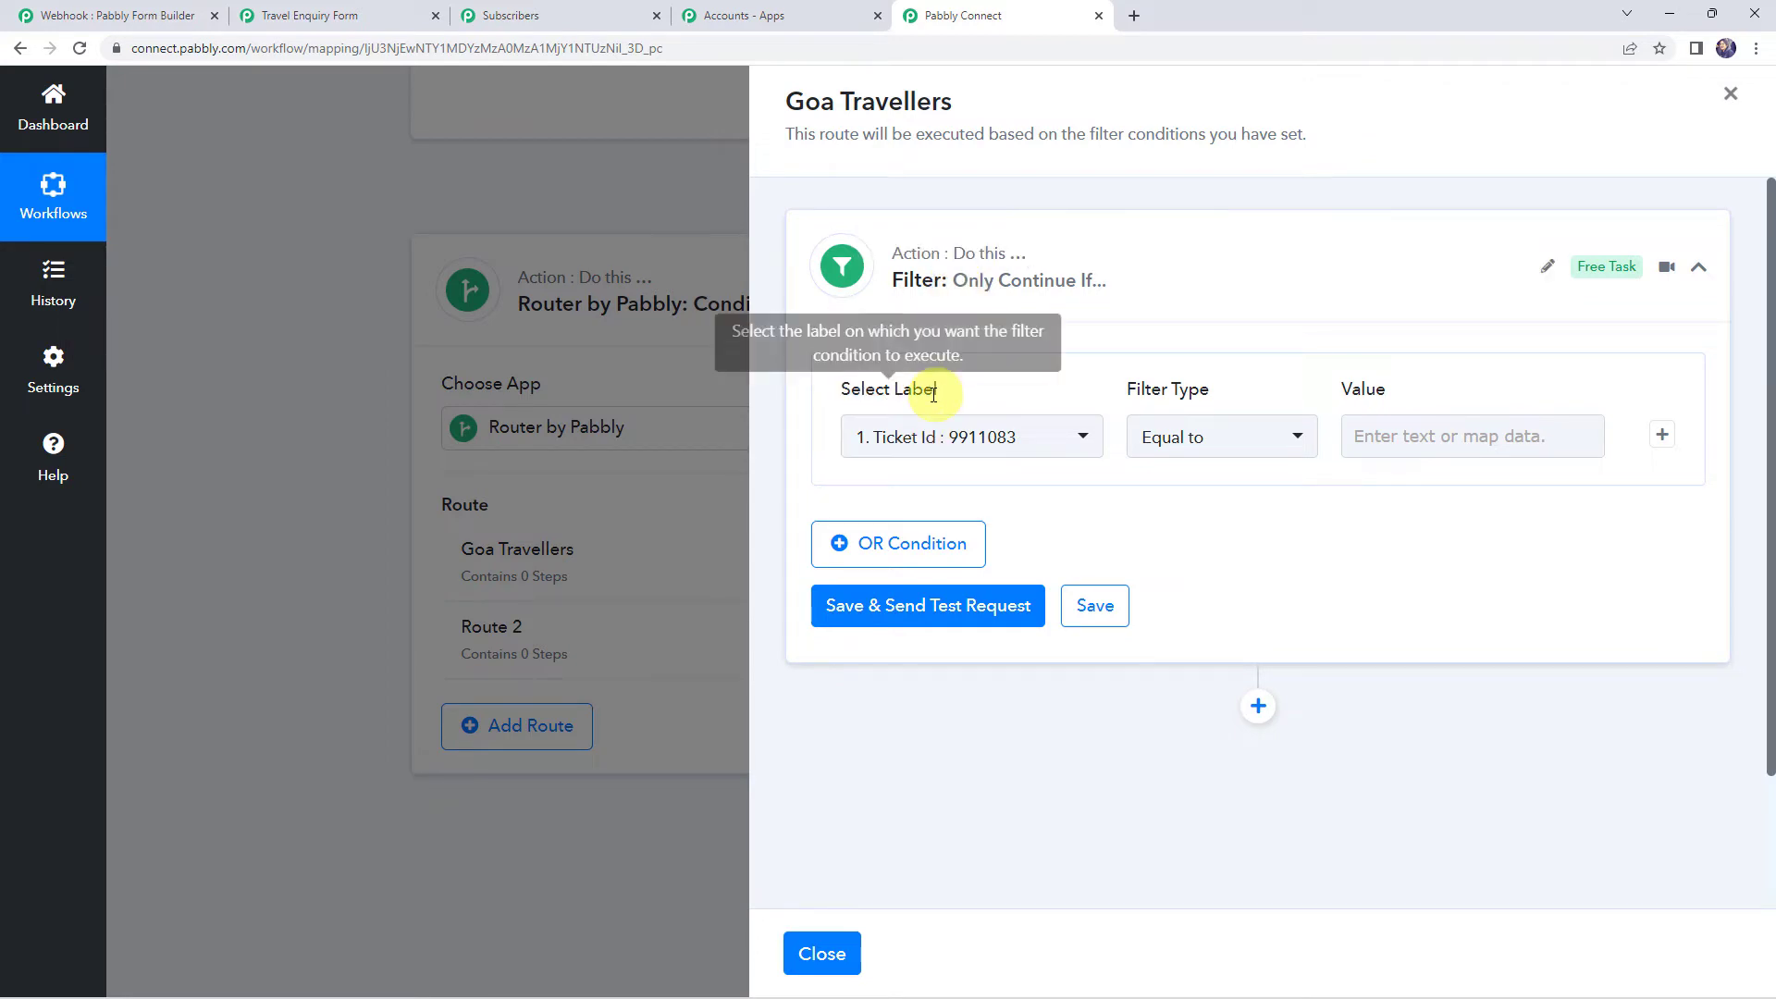
Filter the Goa Travellers route on Destination City equal to Goa and test it successfully
click(915, 441)
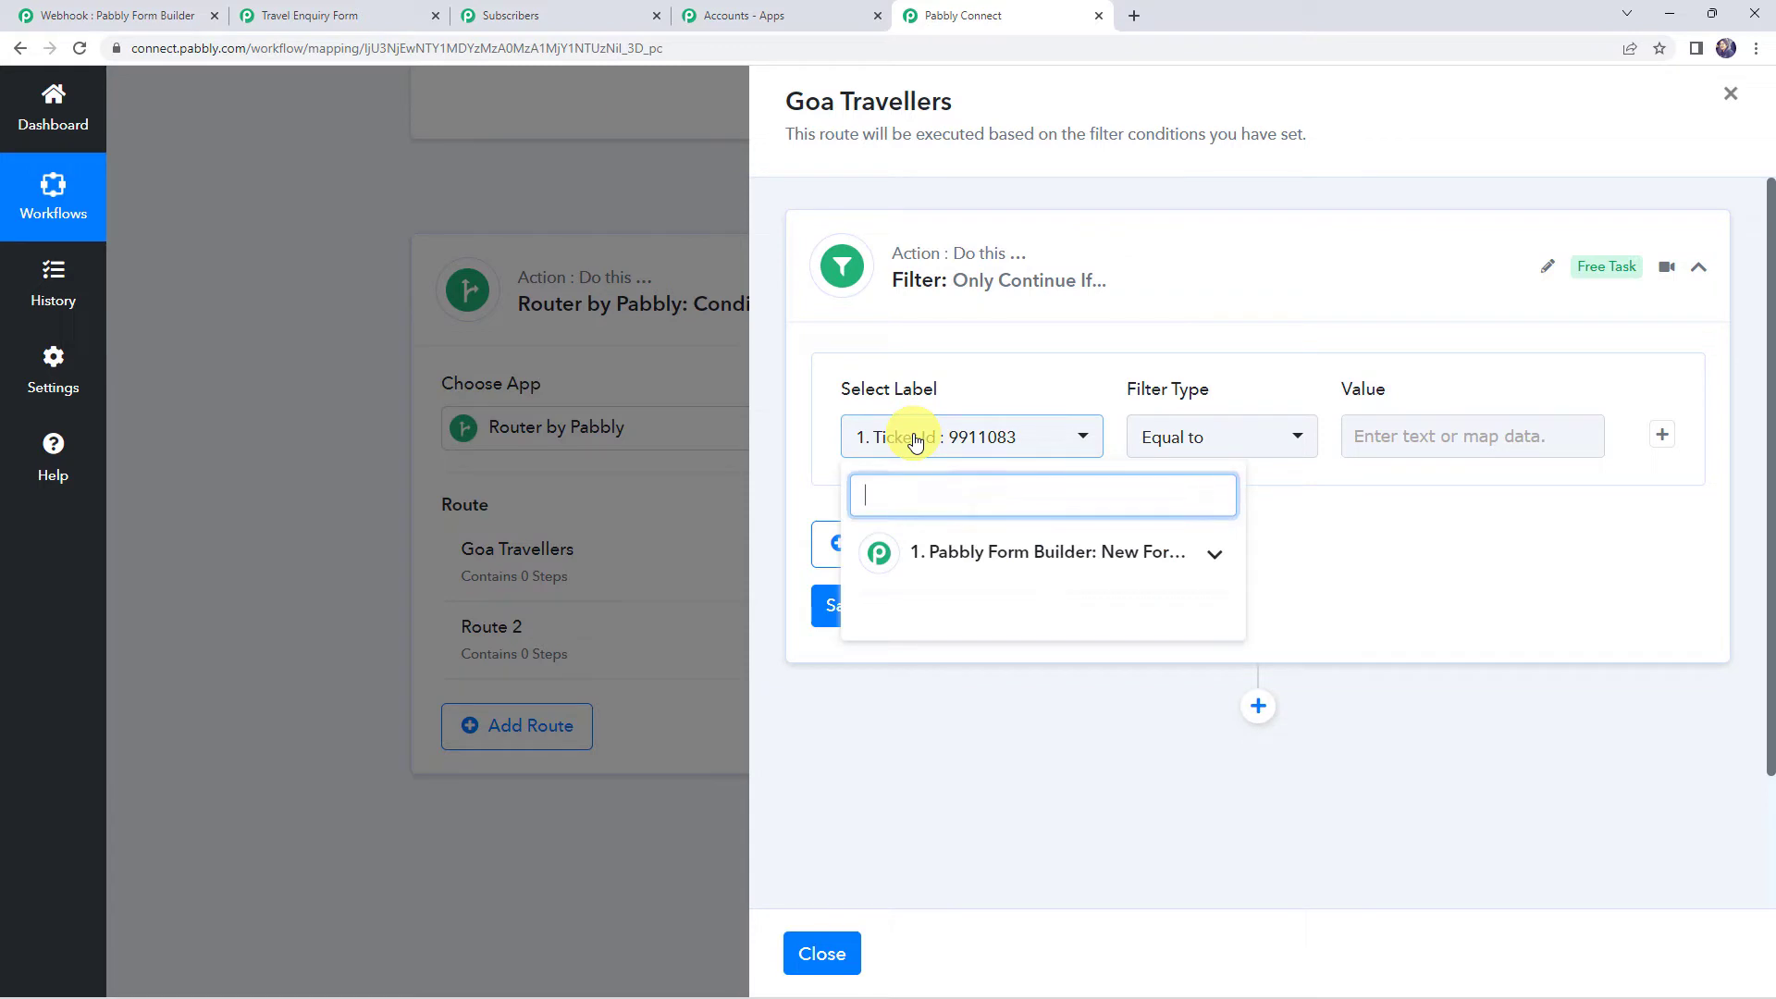
click(978, 555)
scroll(971, 574, down, 3)
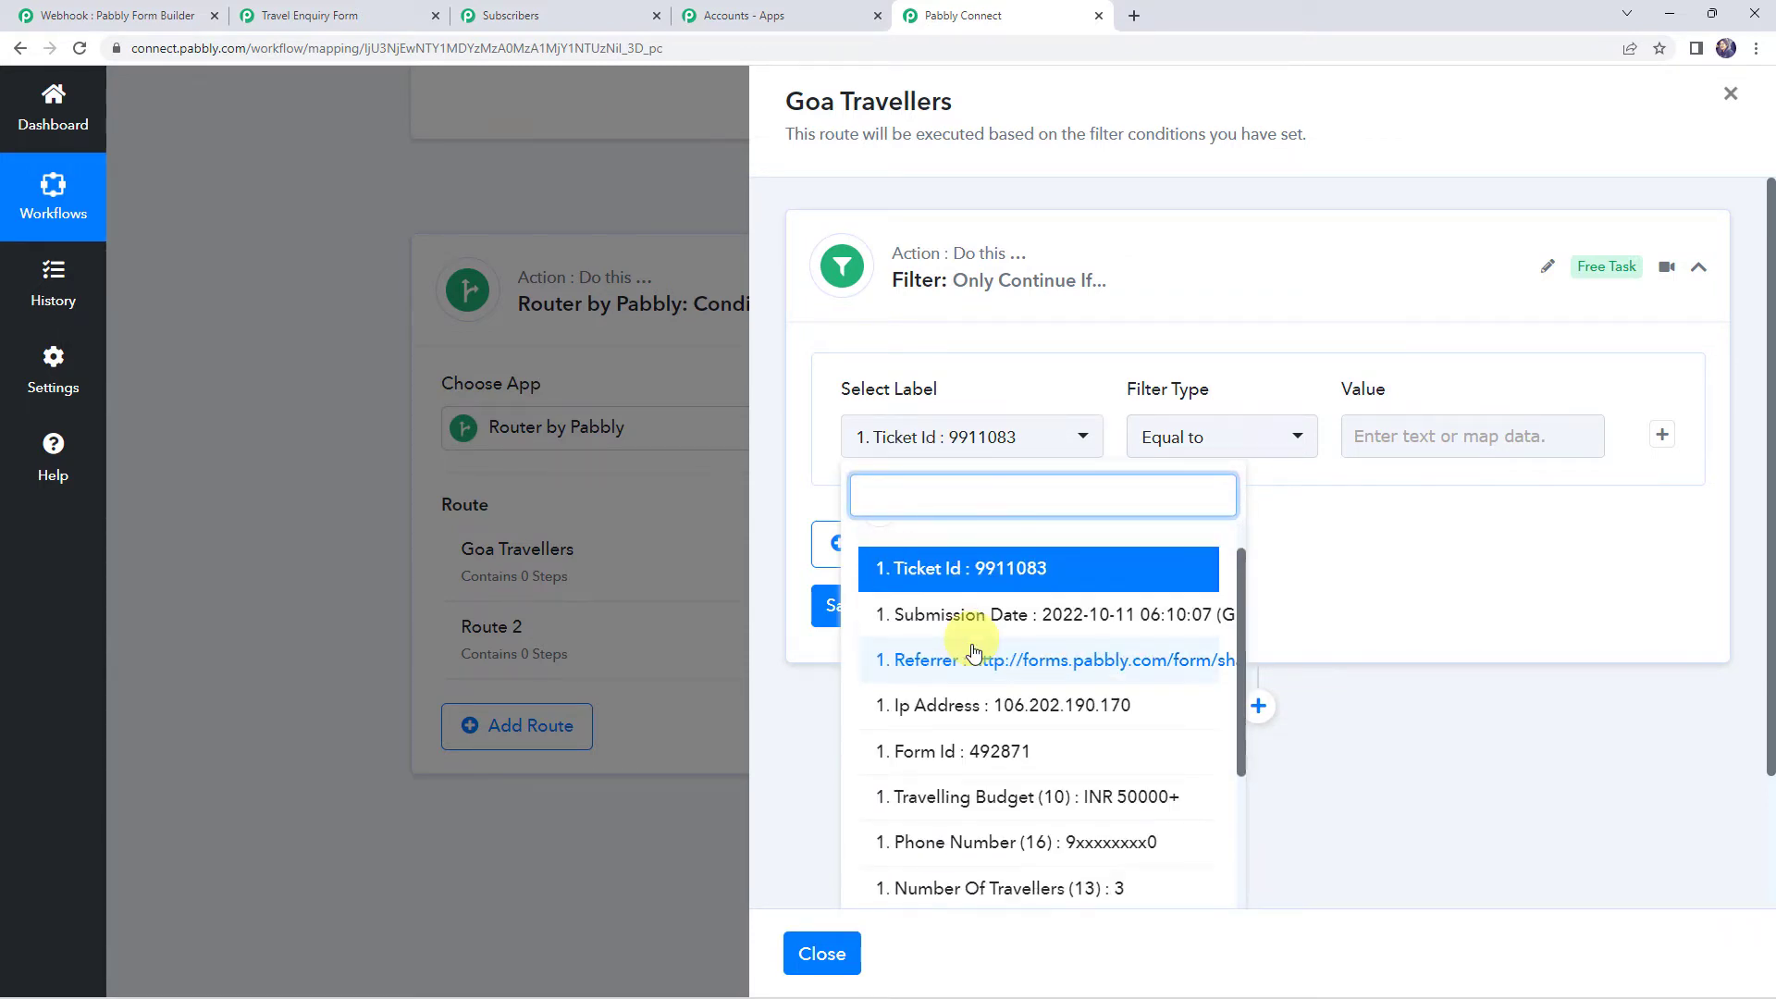
click(985, 842)
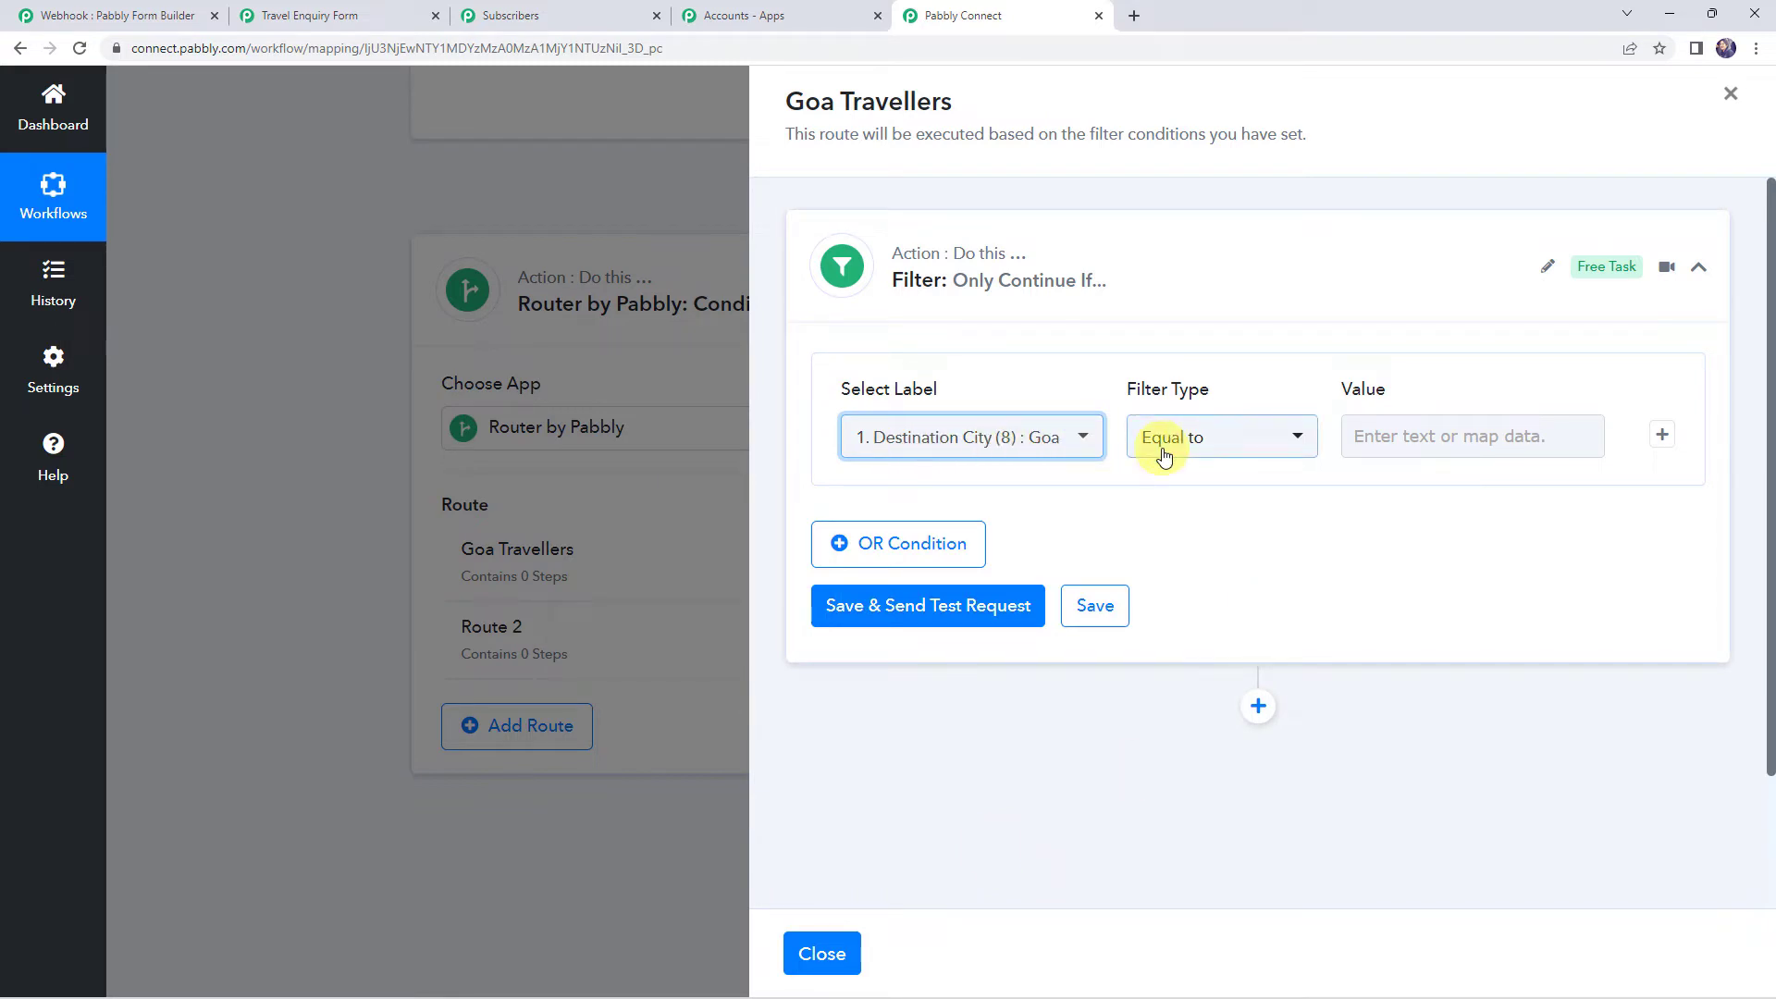
click(1392, 436)
text(Goa)
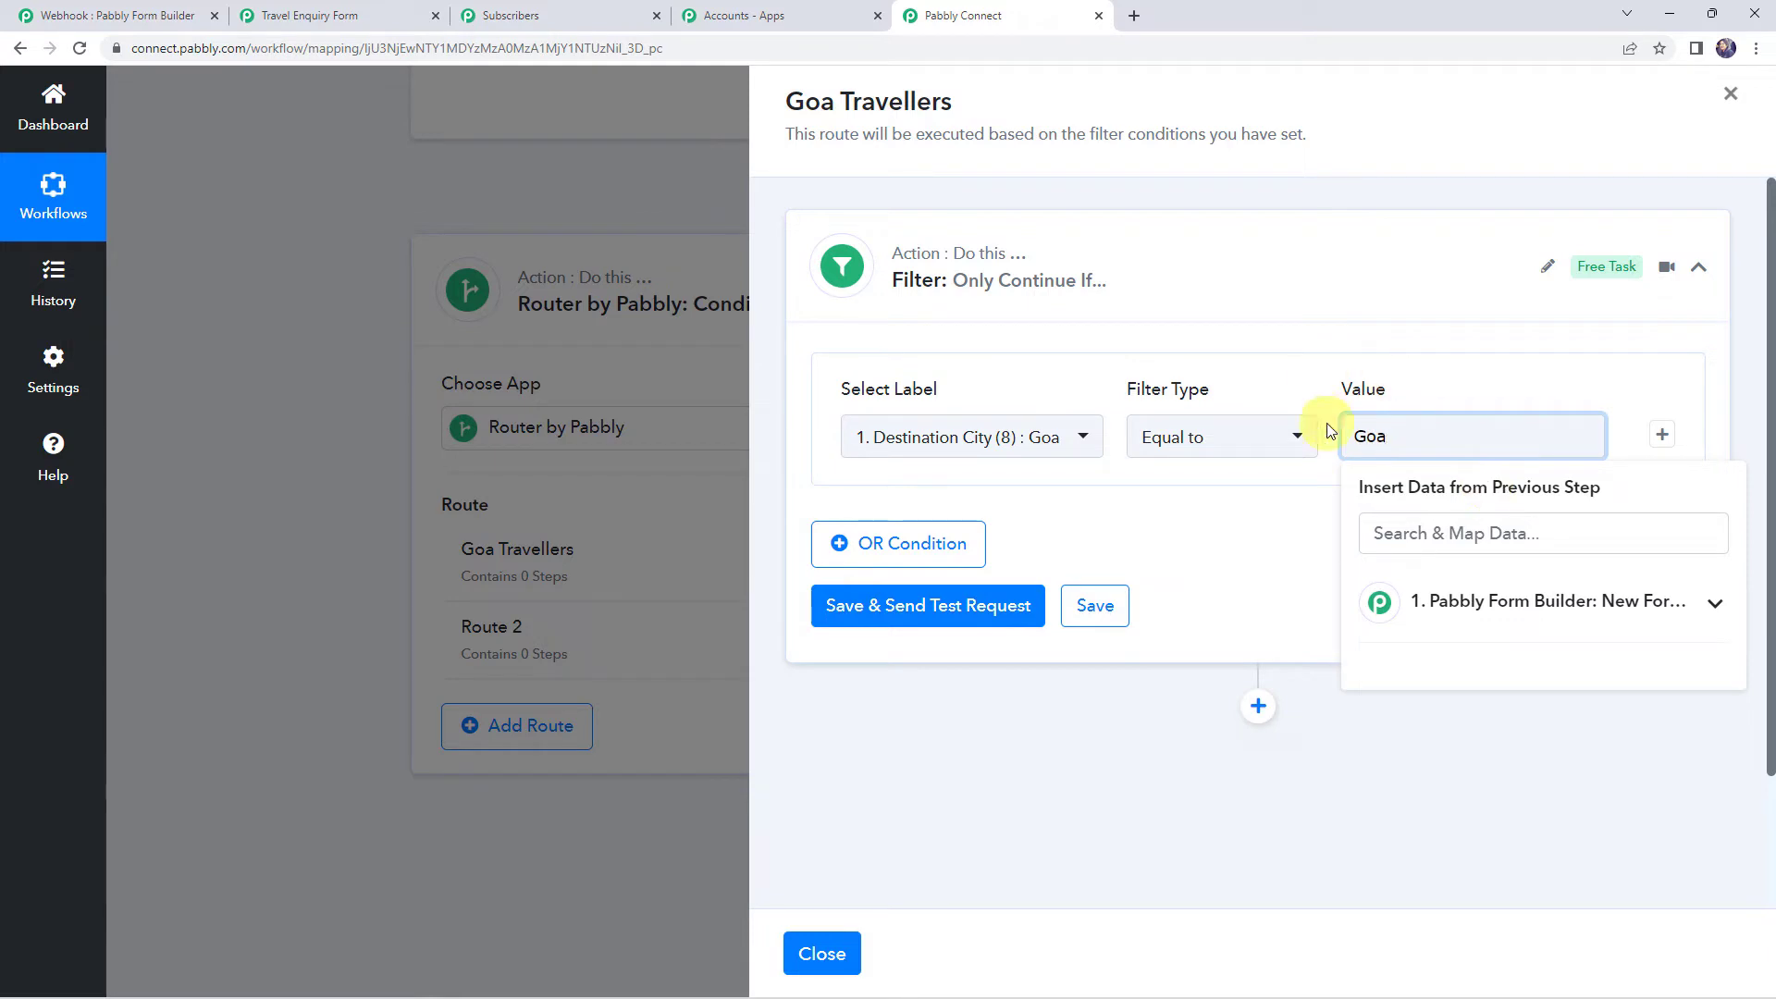
click(957, 621)
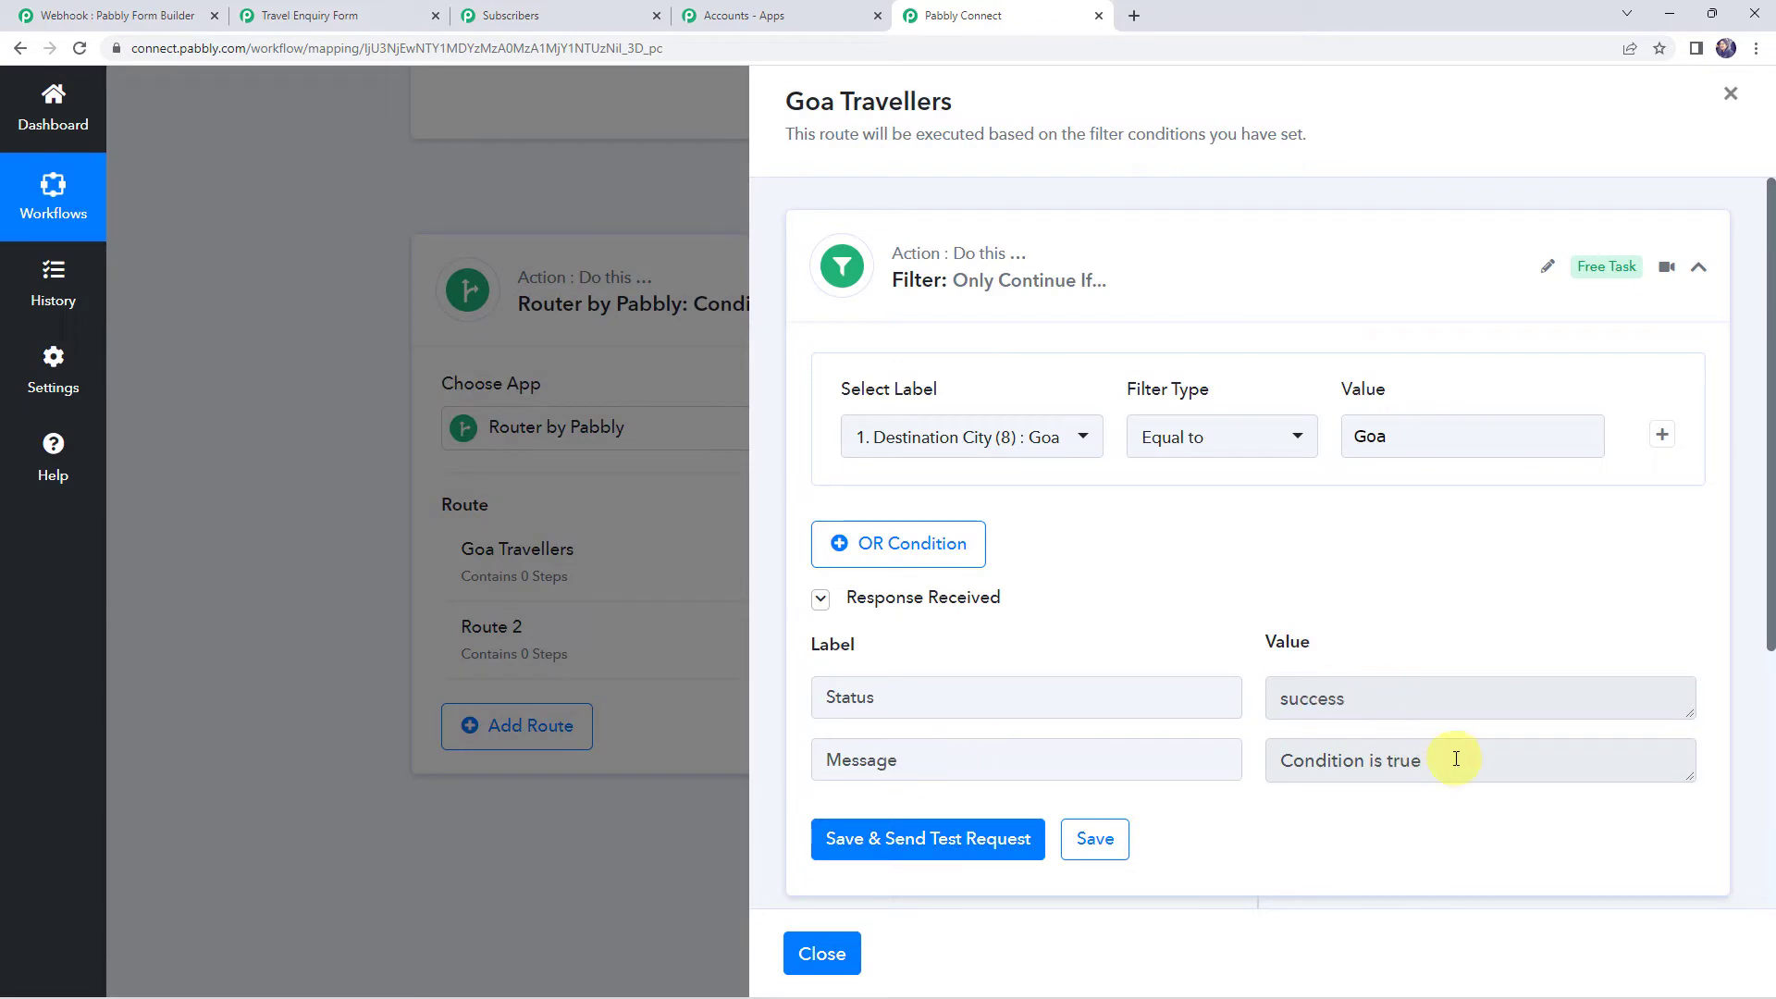
click(1455, 759)
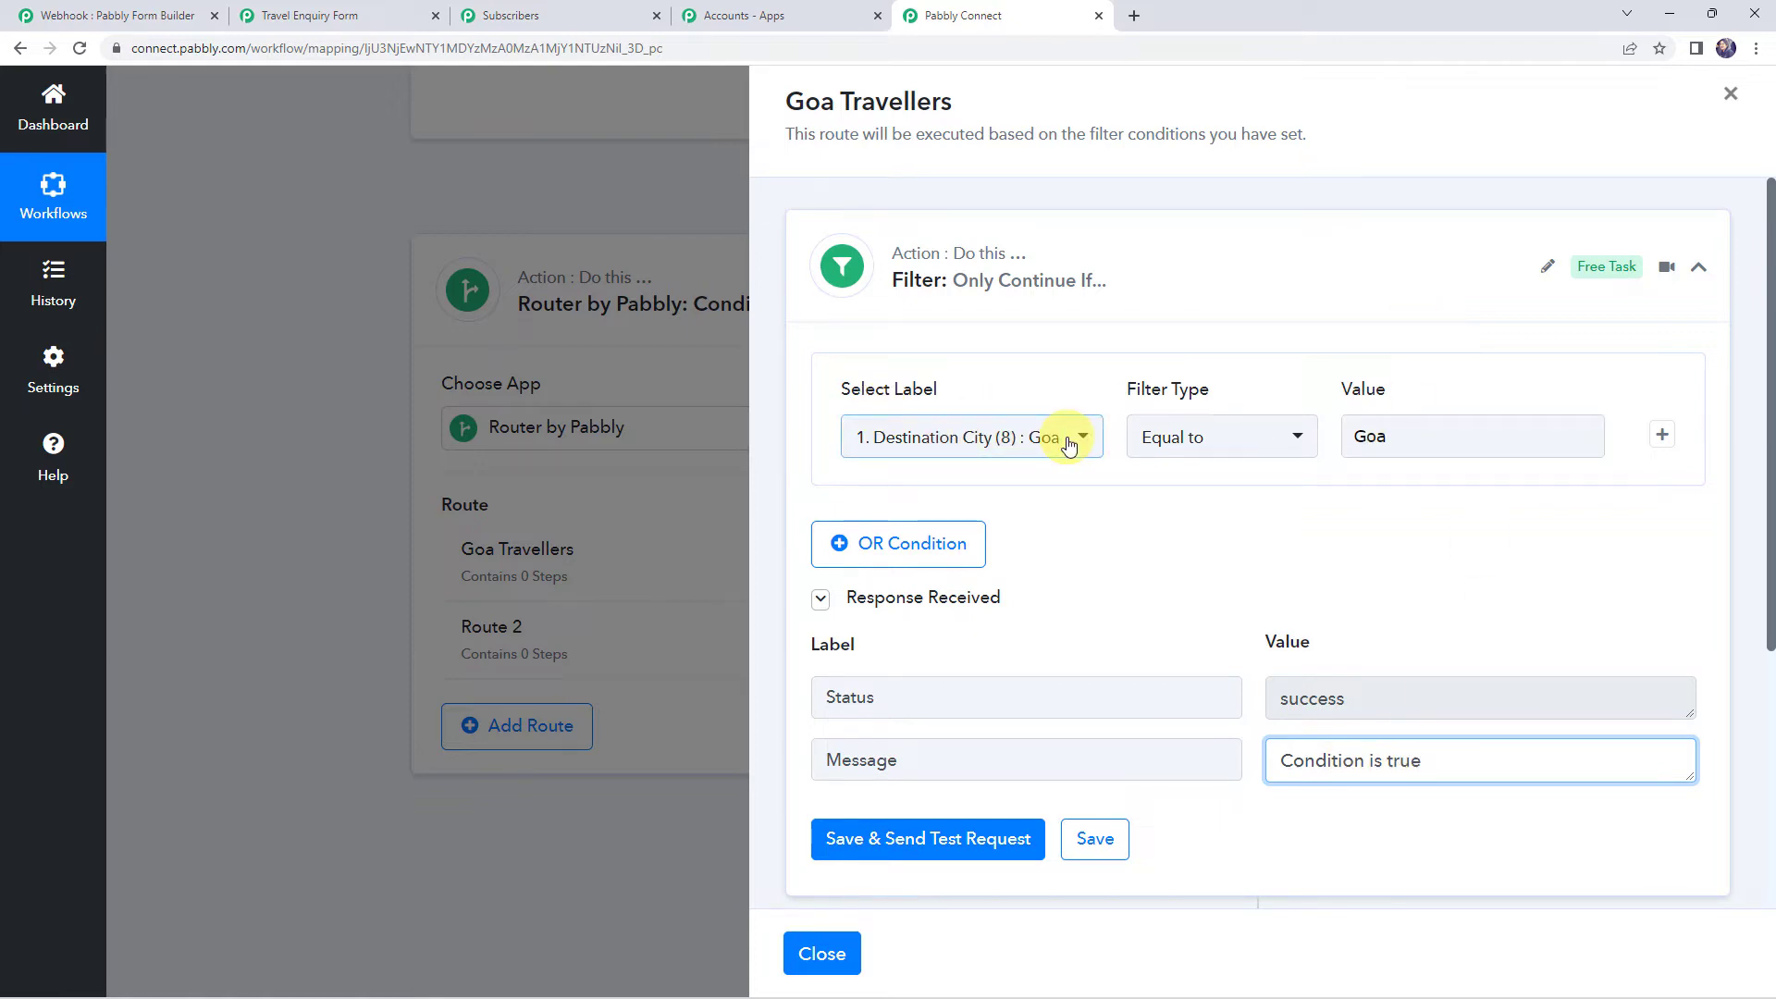
scroll(1323, 580, down, 2)
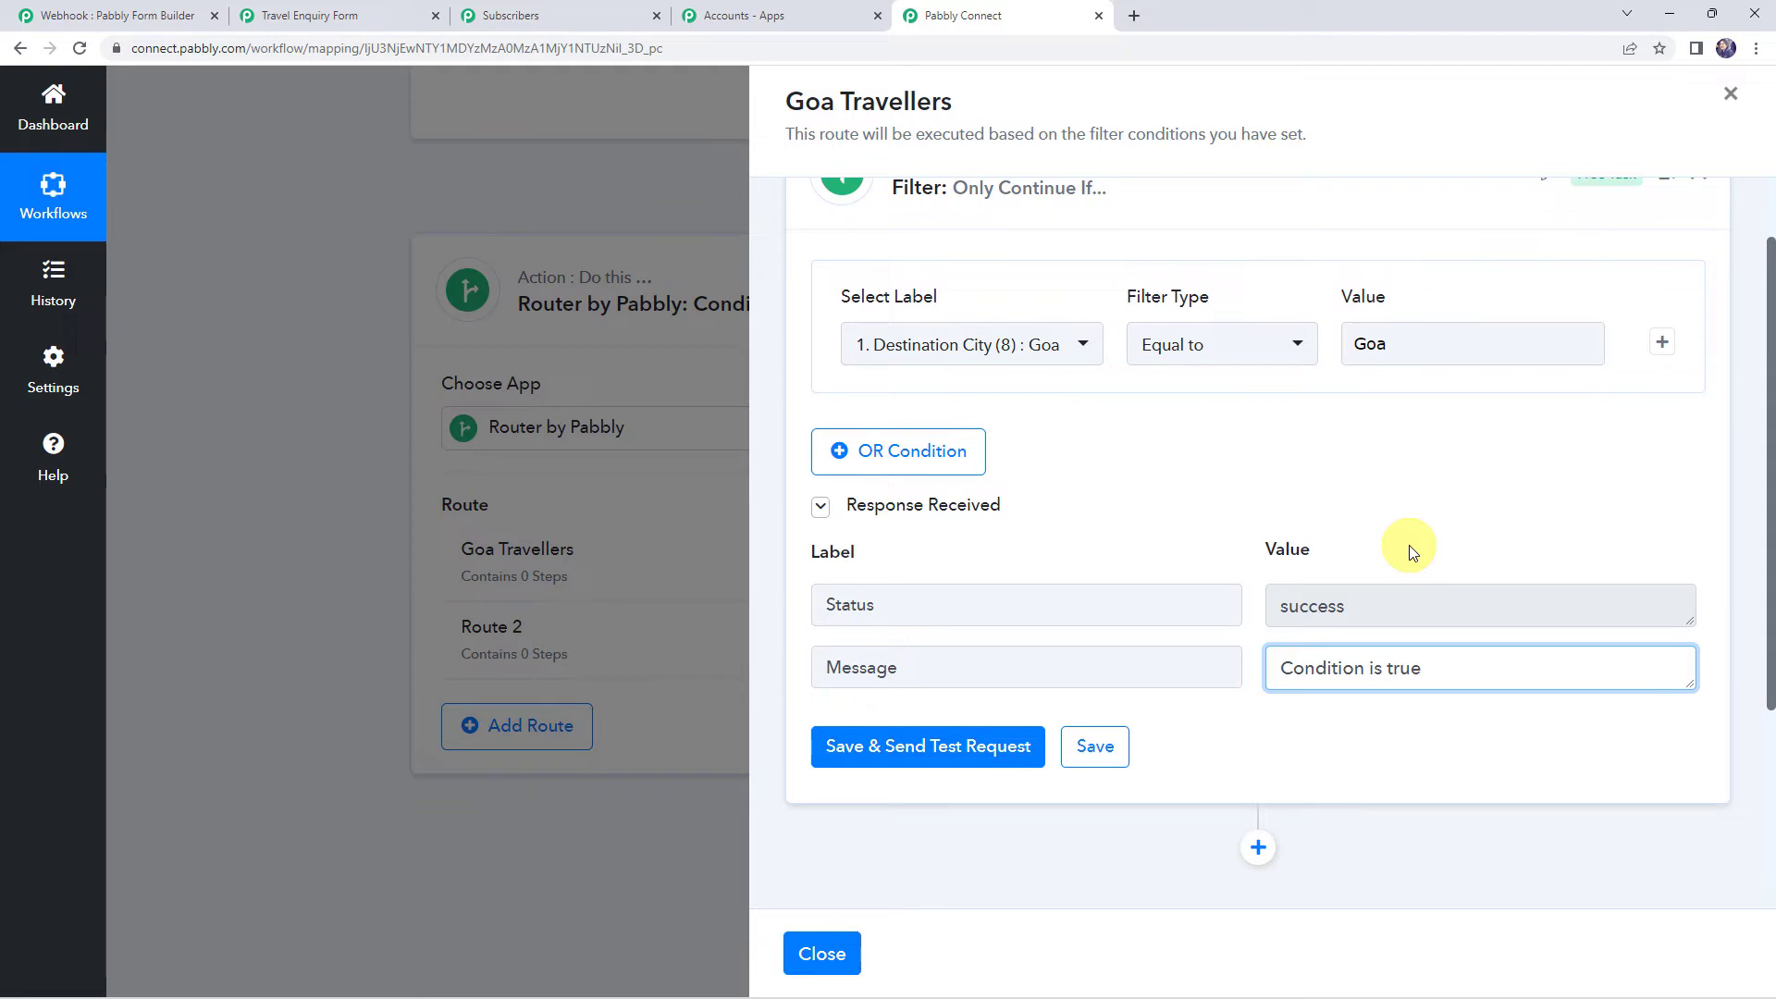
scroll(1341, 647, down, 1)
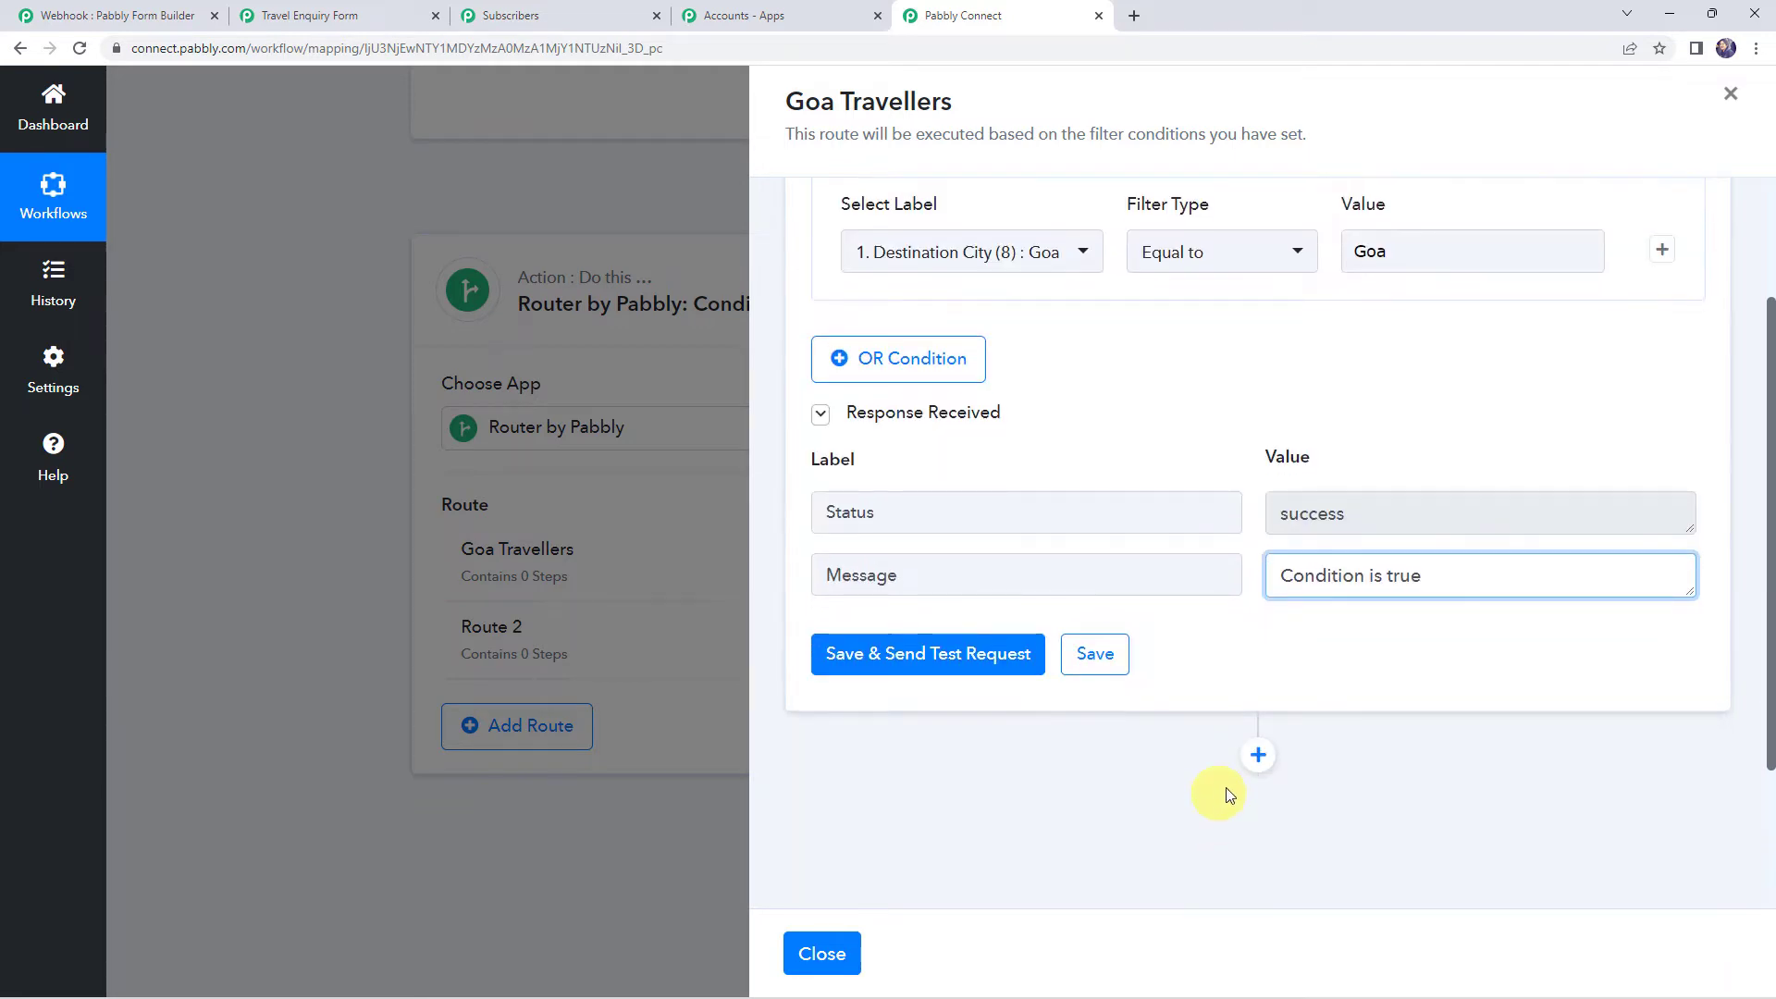
Add a Pabbly Email Marketing action step with the Add Subscribers event after the filter
click(1258, 757)
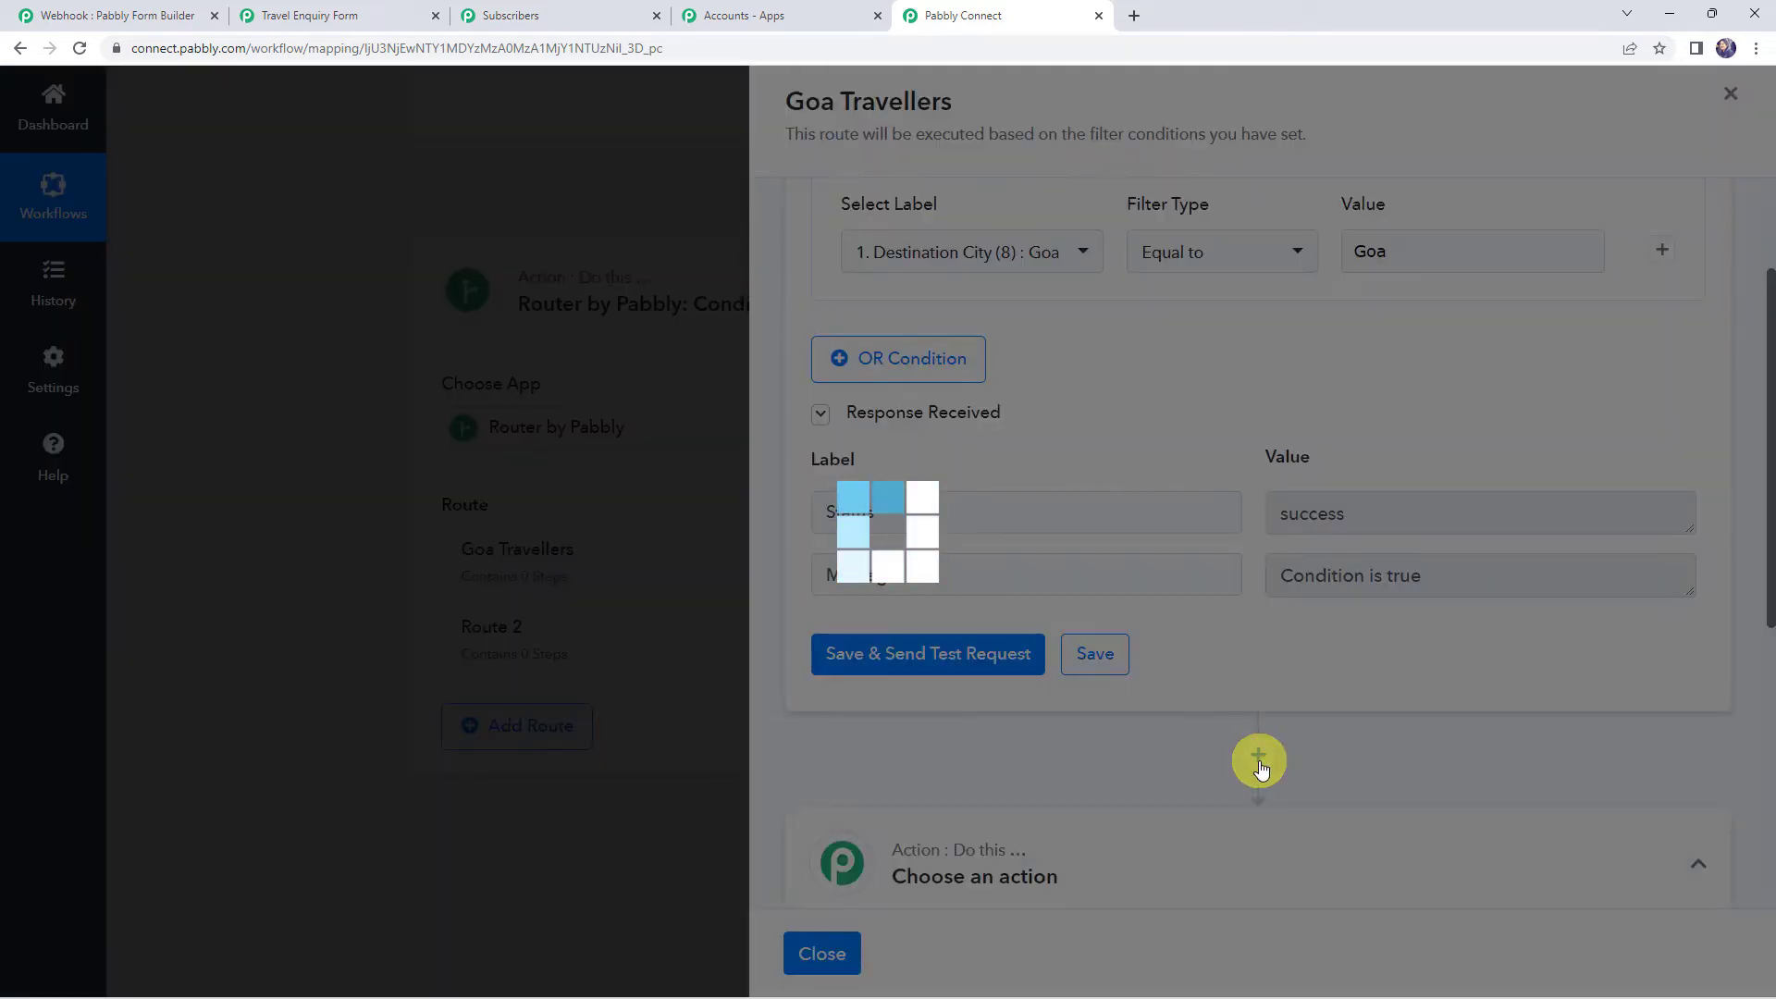
scroll(1122, 684, down, 2)
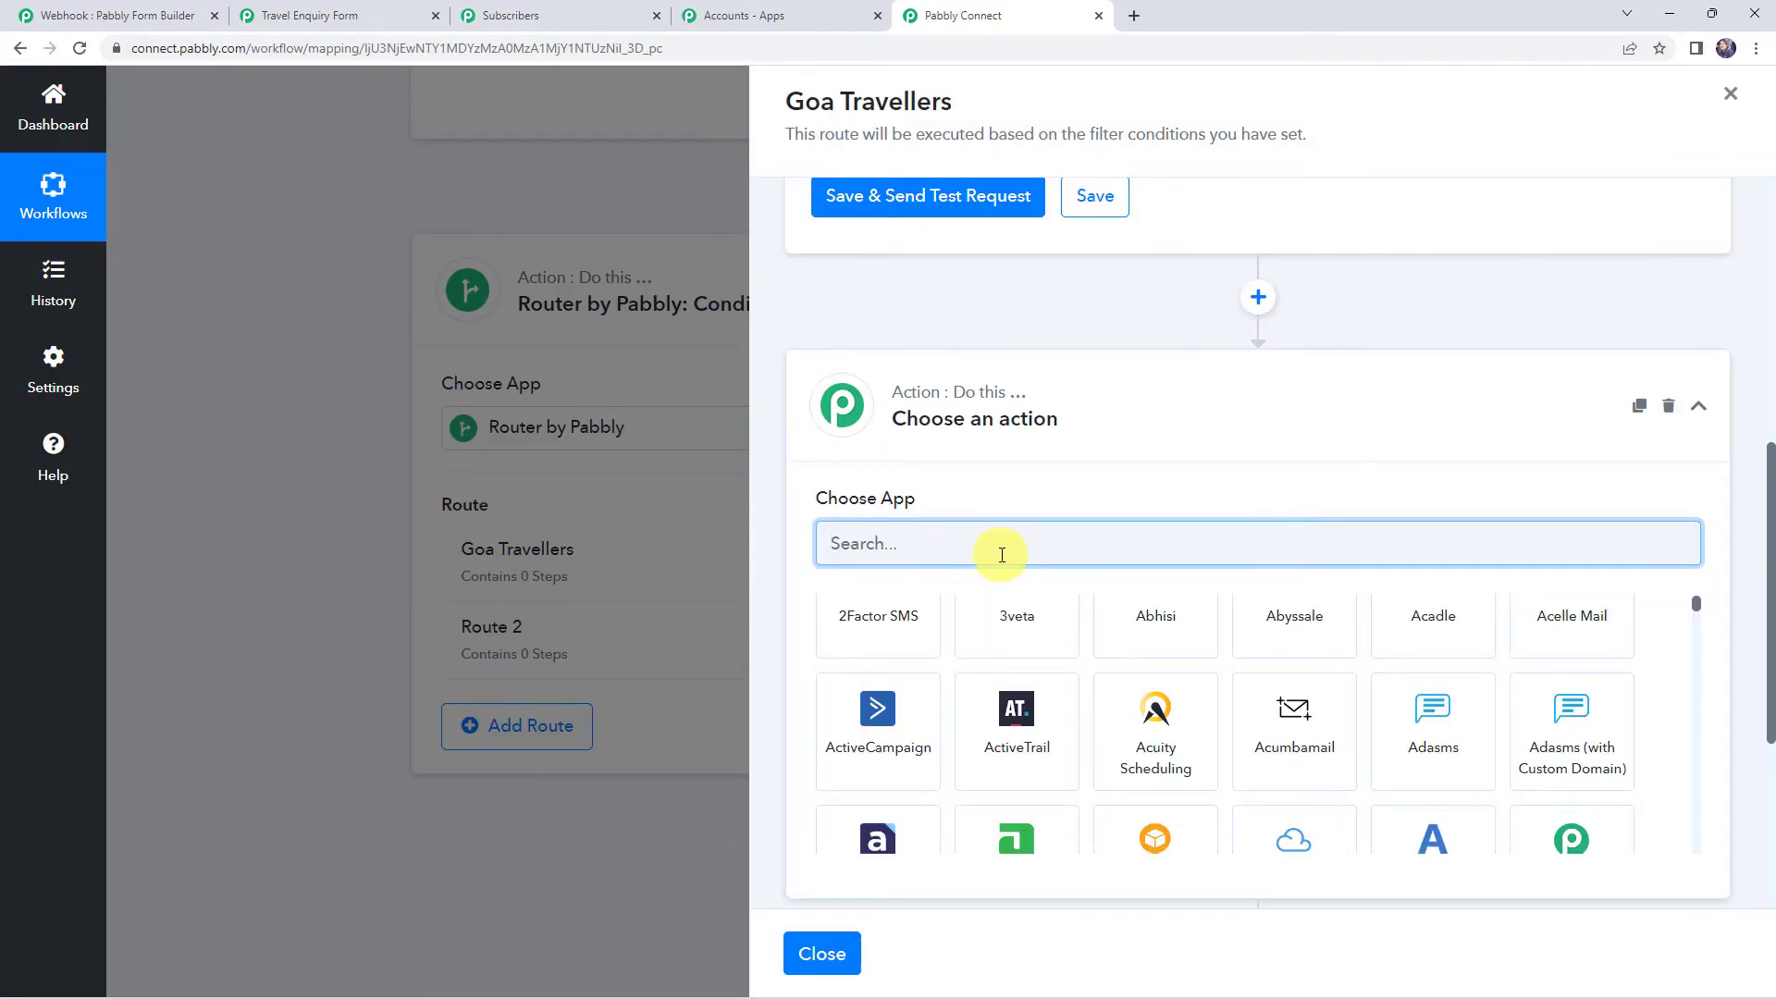
text(Pabbl)
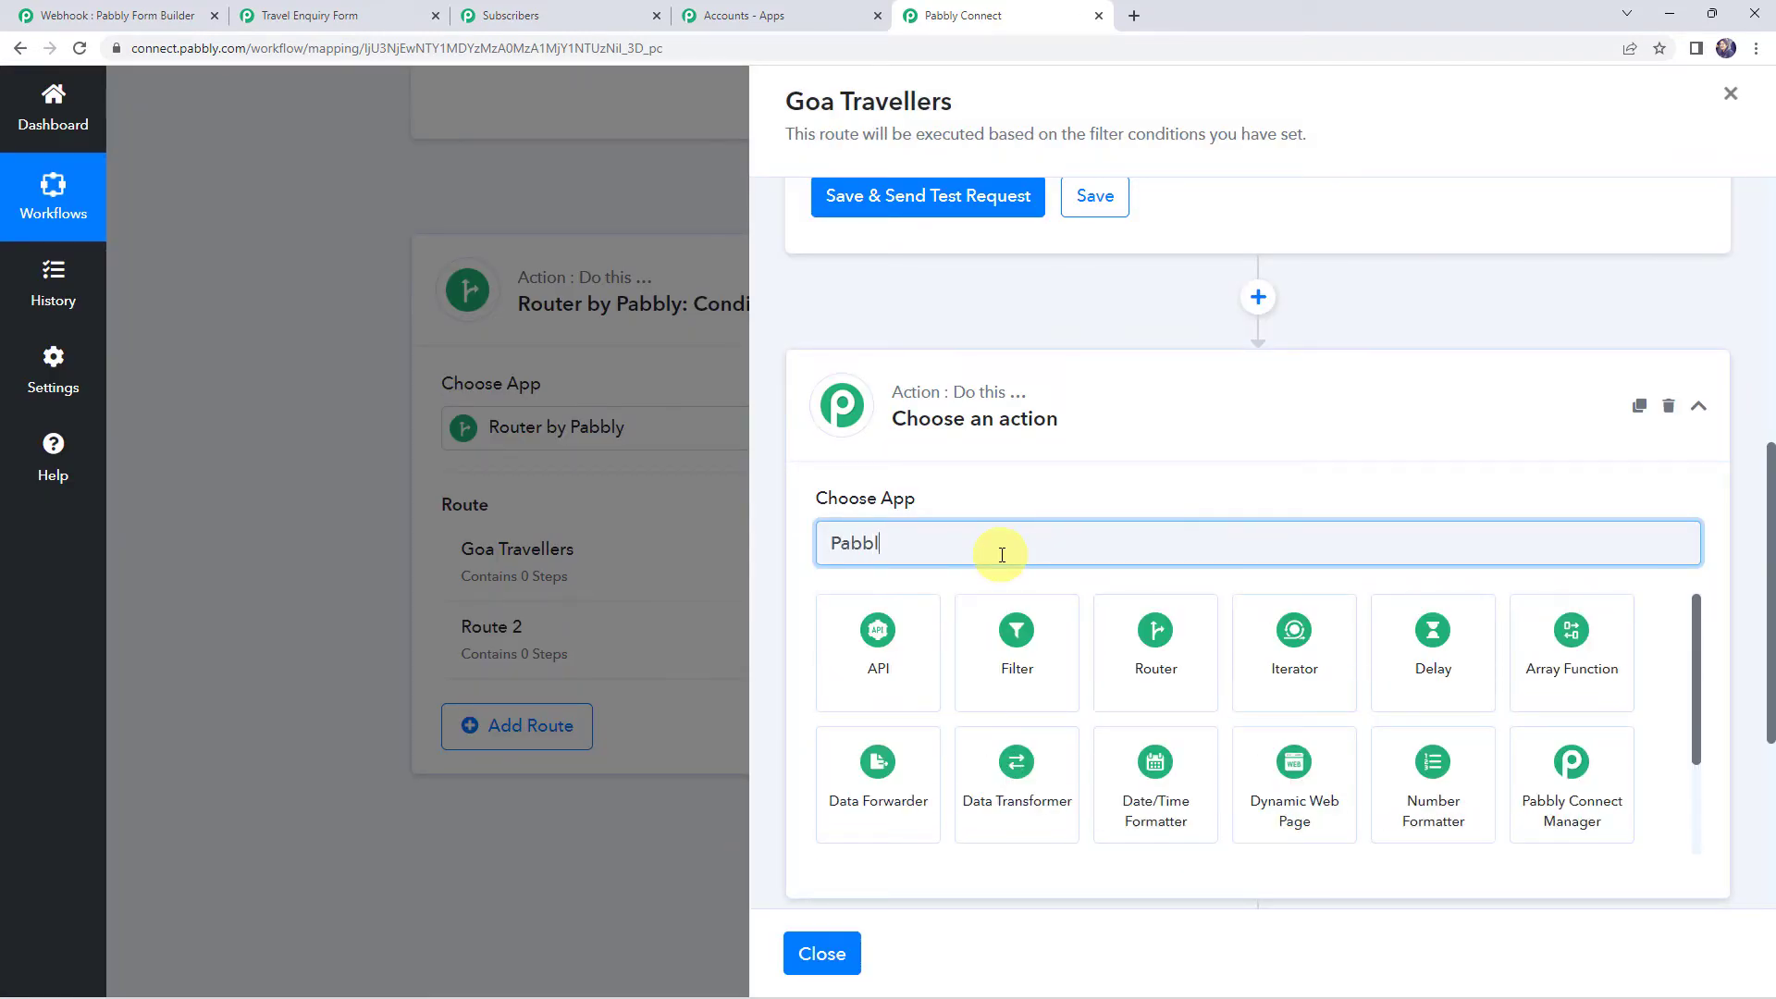
text(y E)
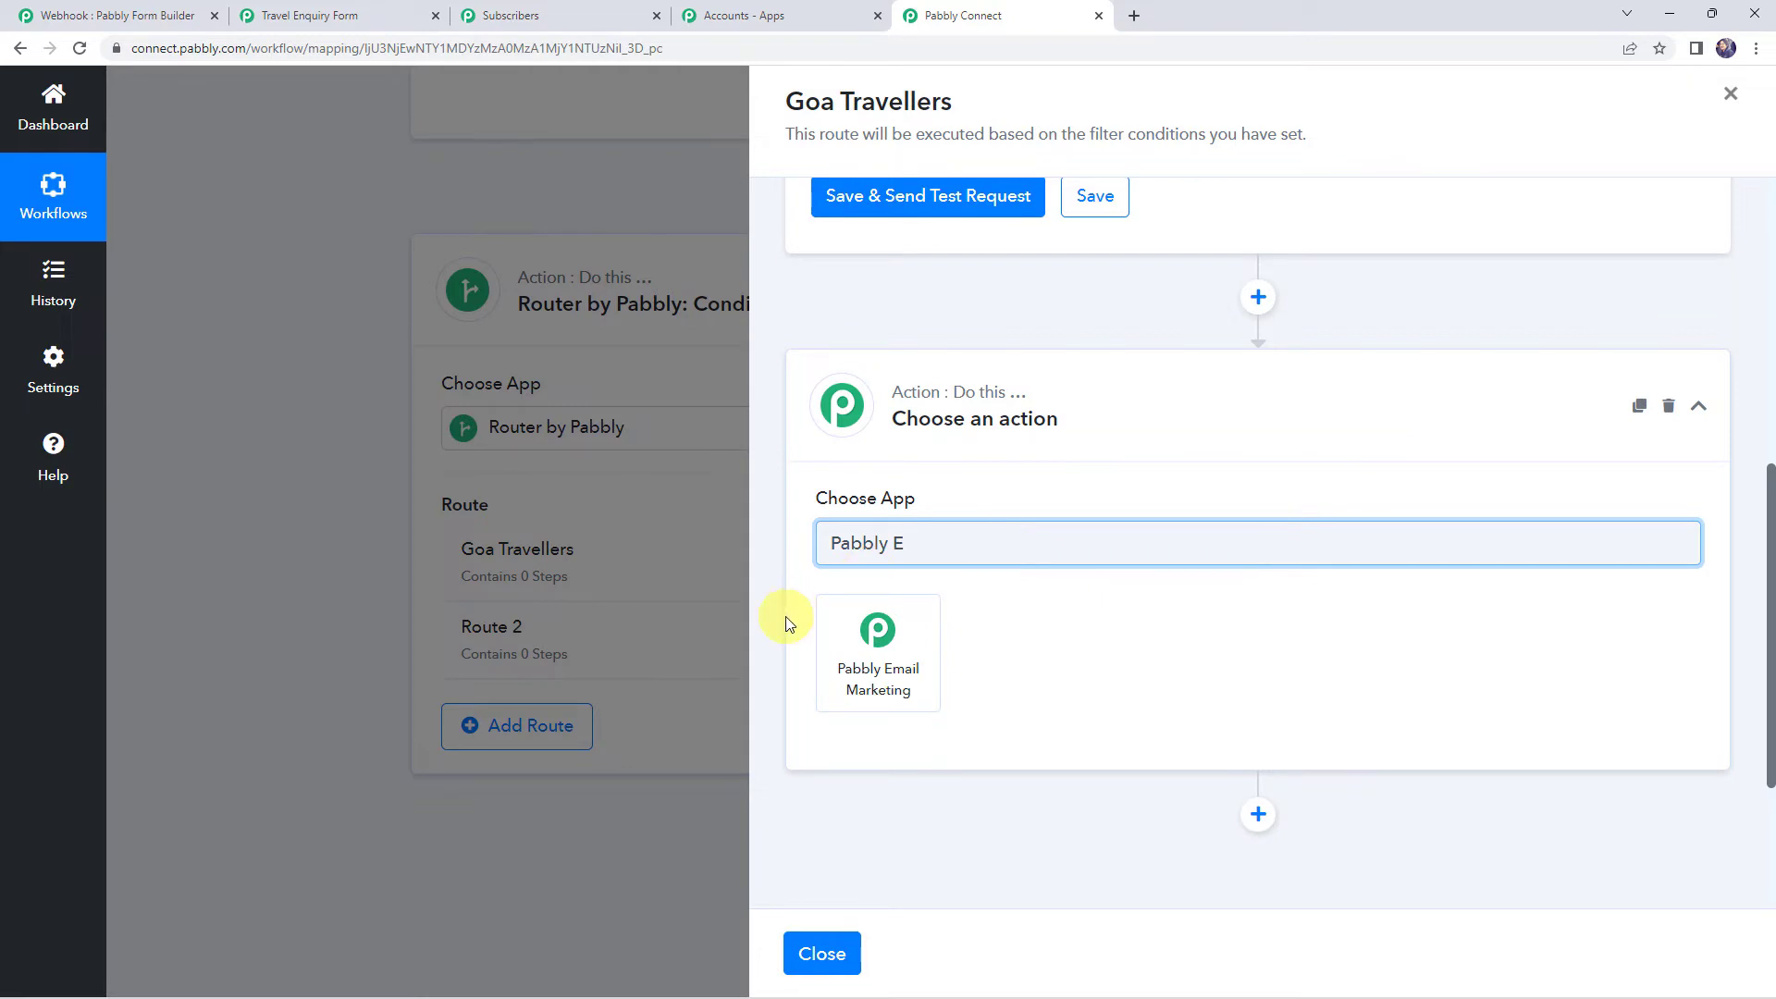
click(867, 682)
click(866, 640)
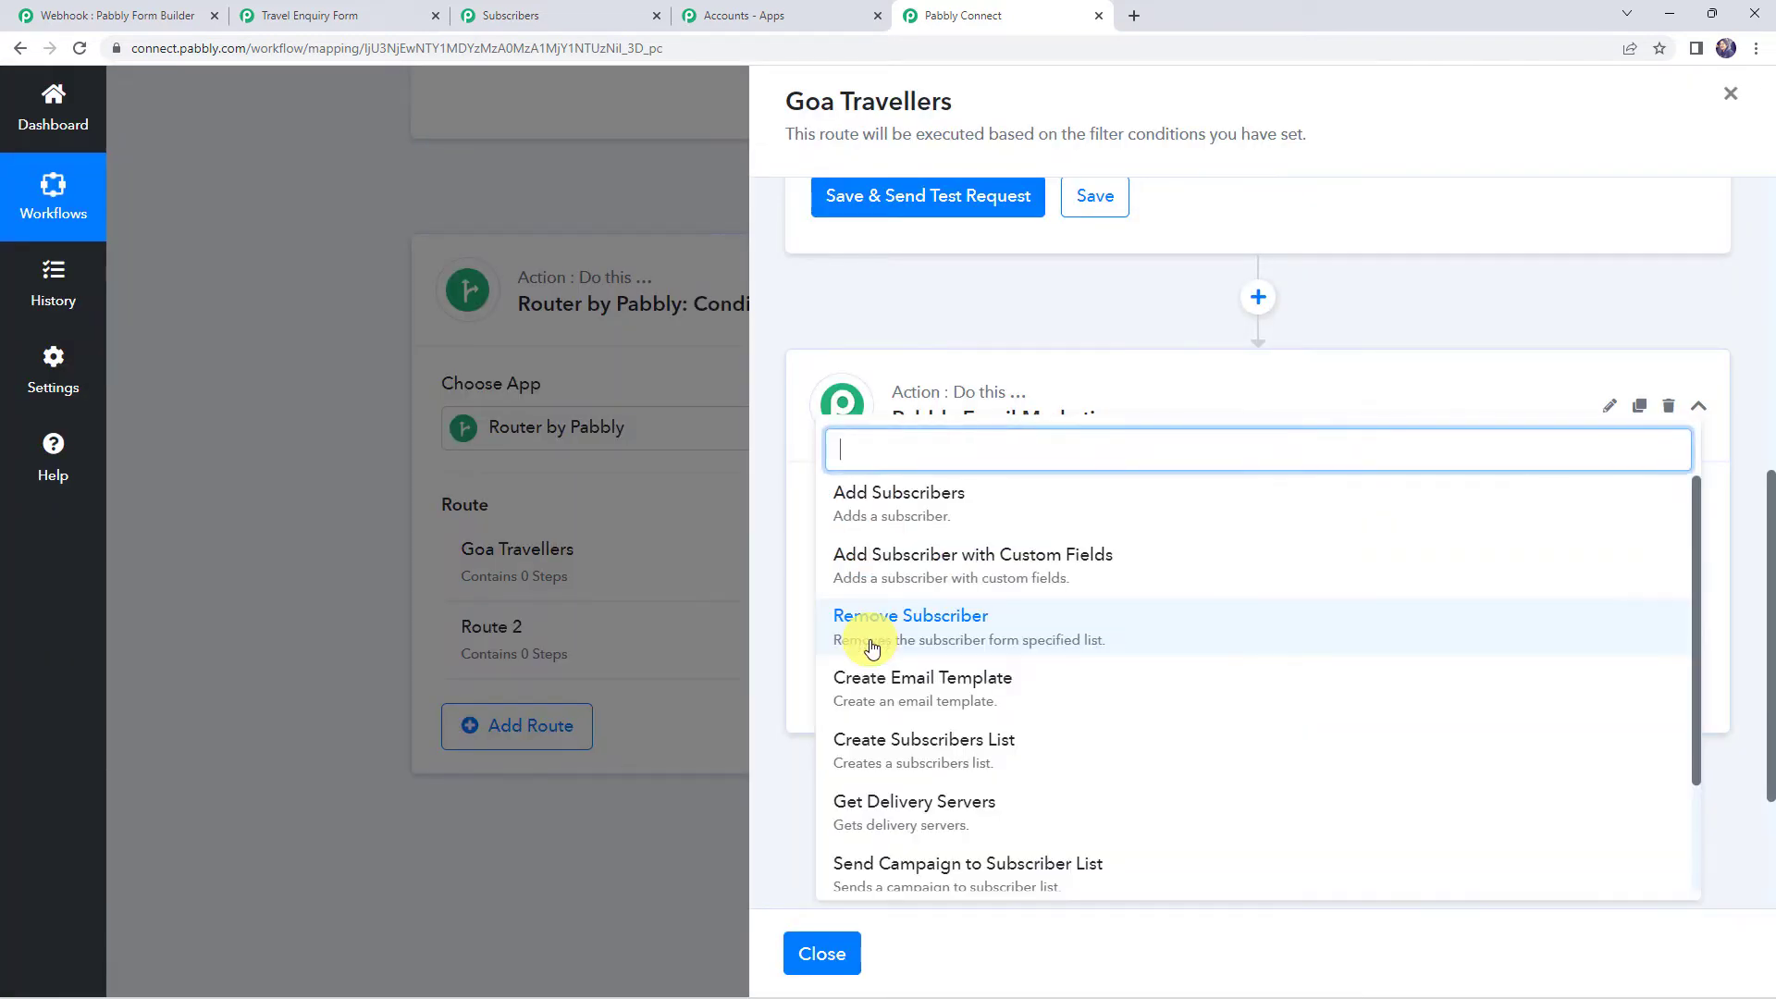
click(939, 496)
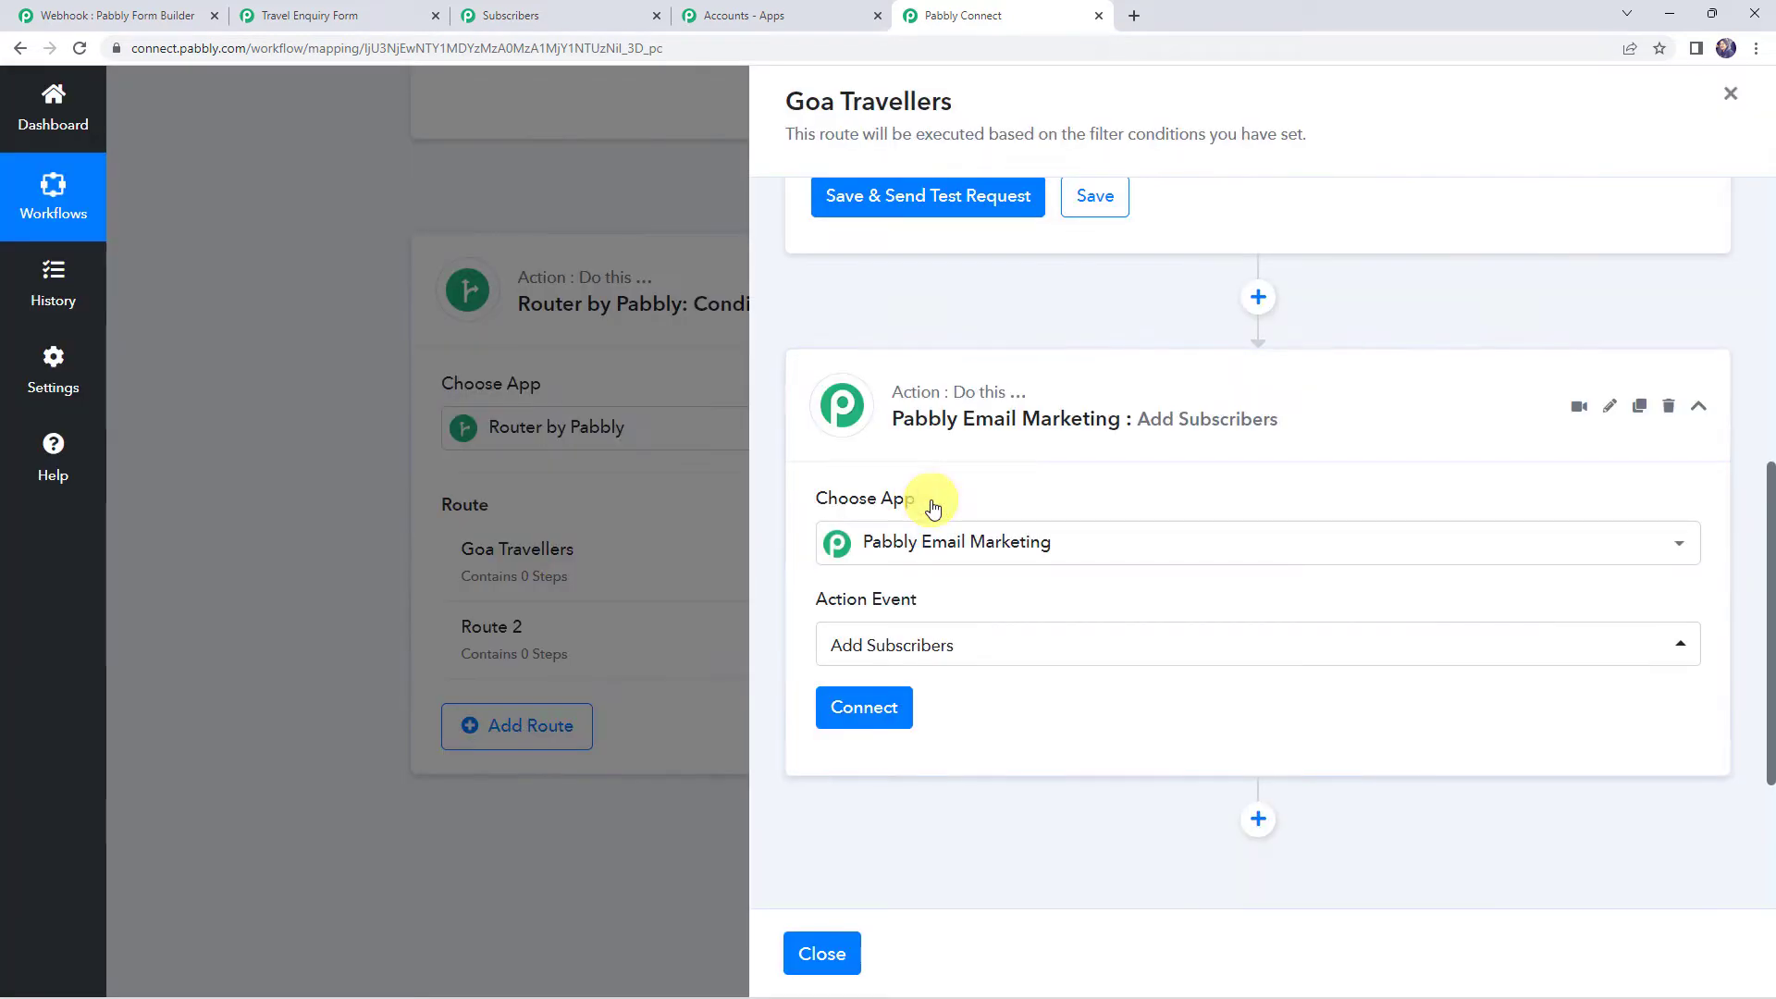
Start a new Pabbly Email Marketing connection and read where to find the bearer token
click(860, 698)
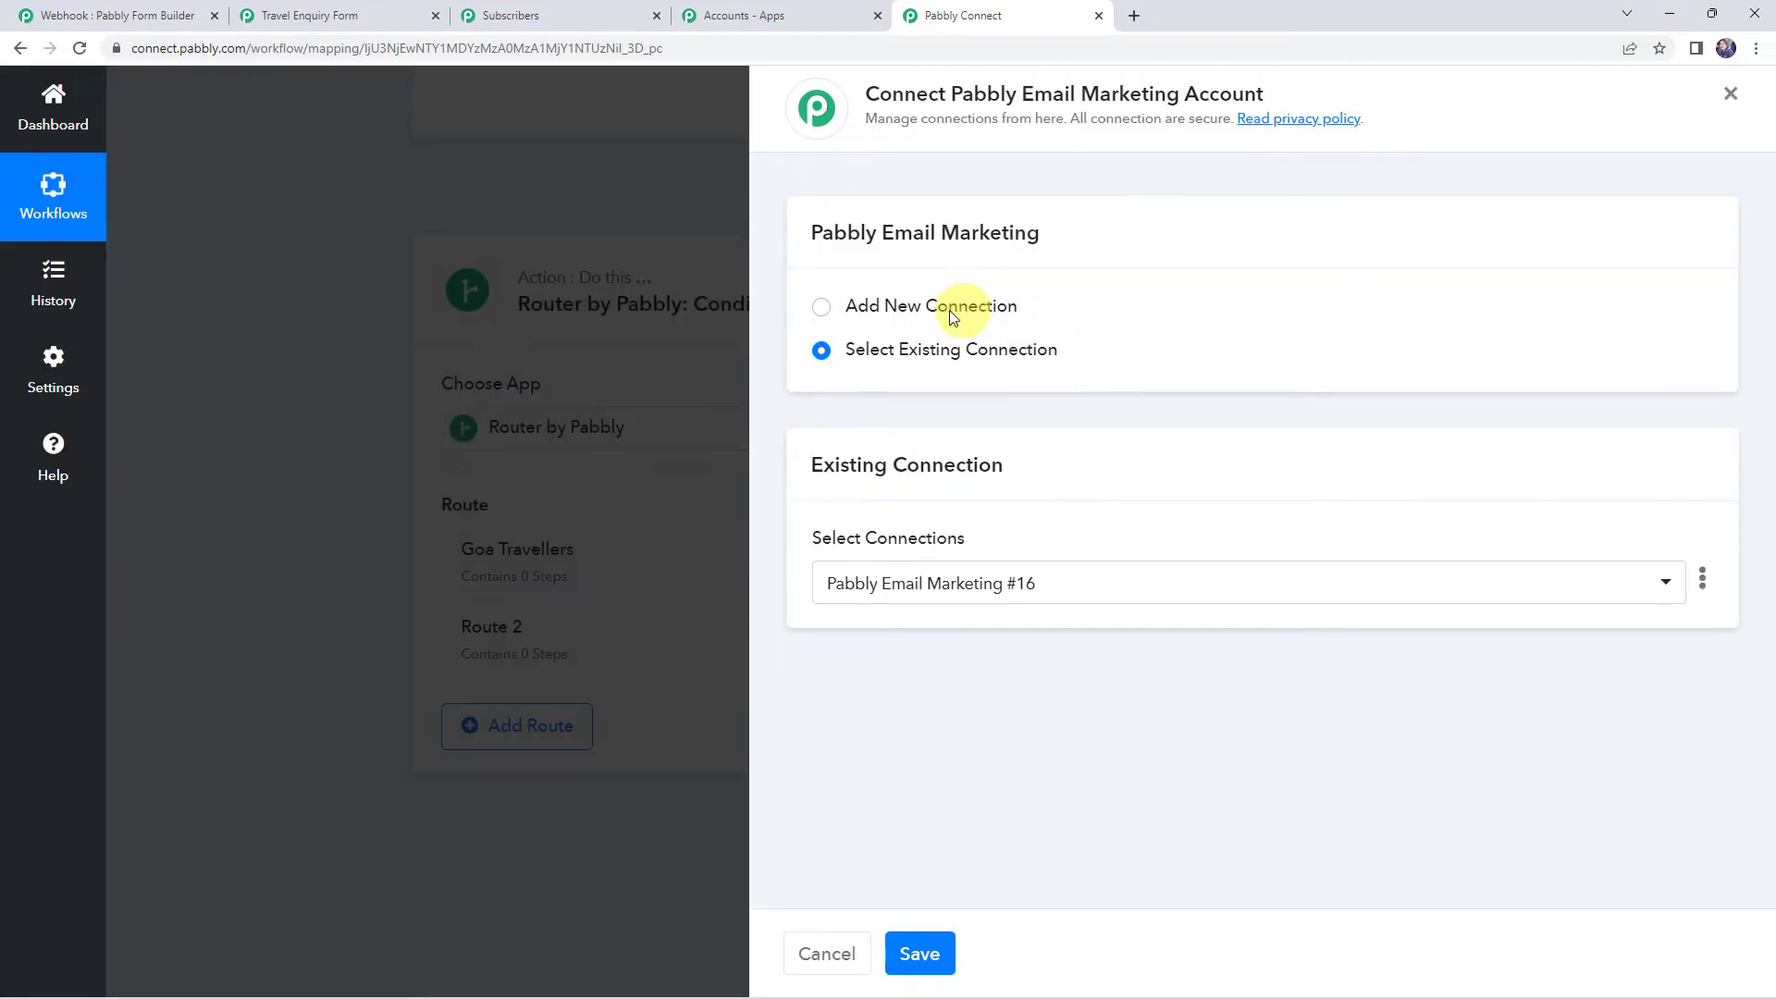
click(931, 309)
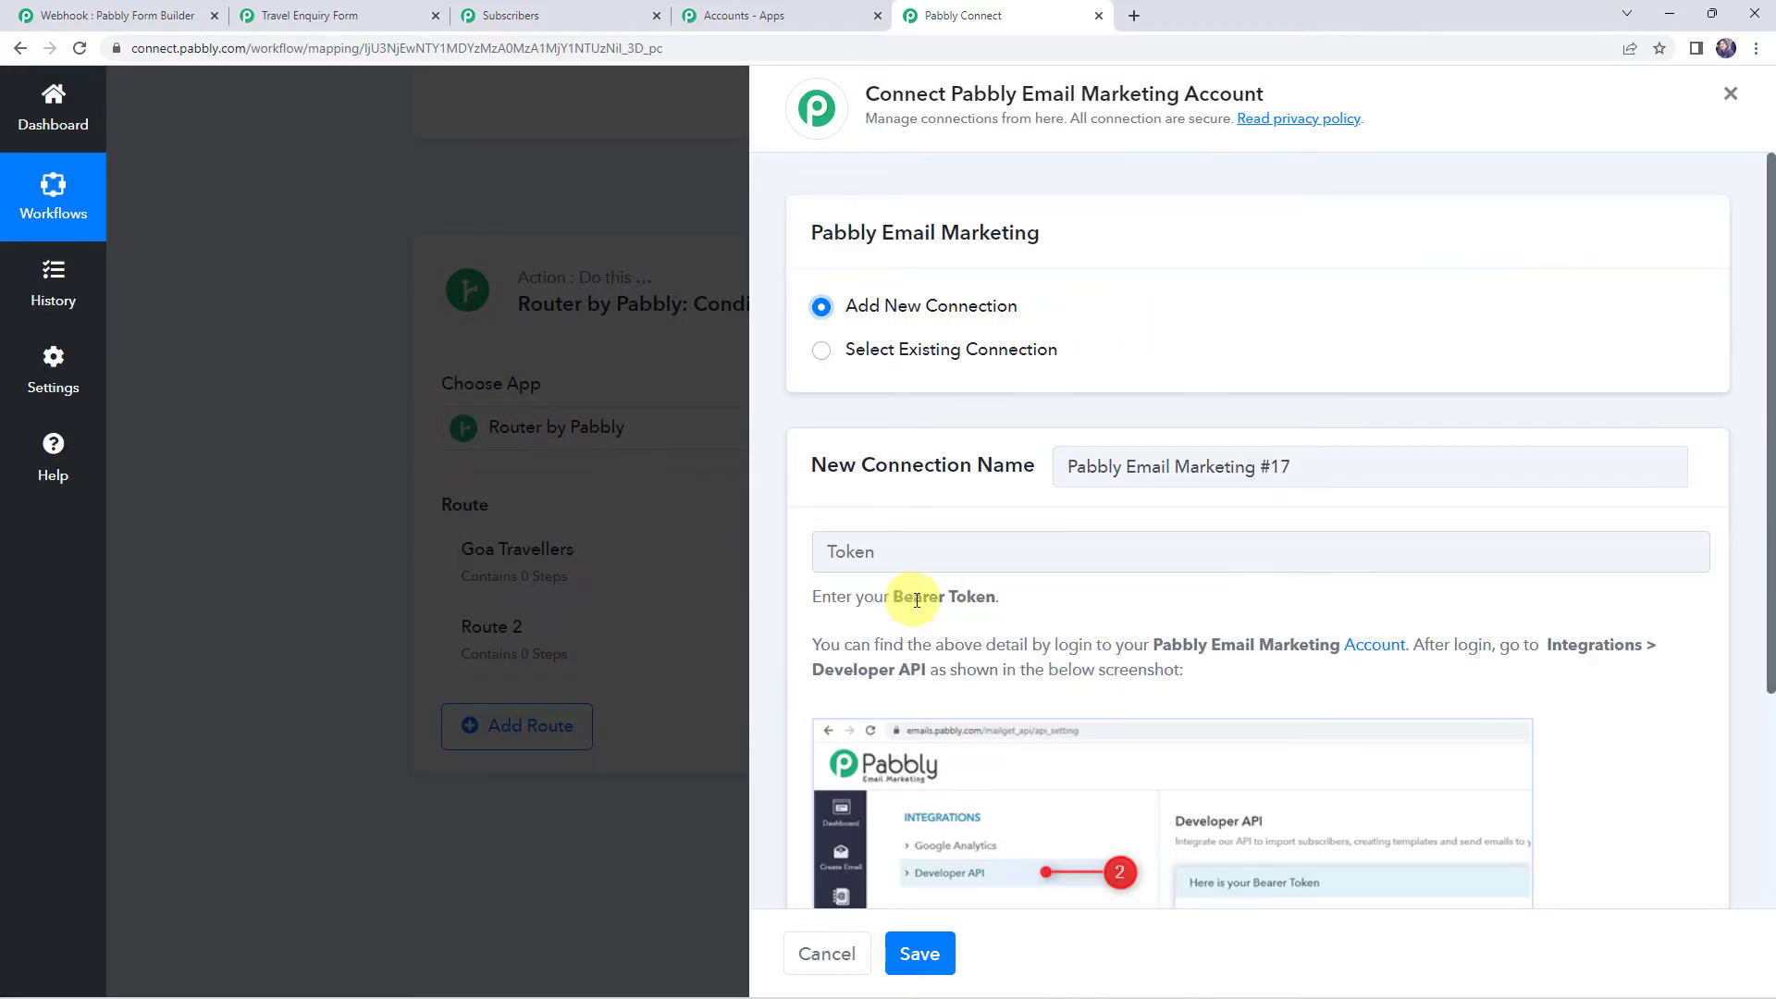
drag(872, 647, 1394, 651)
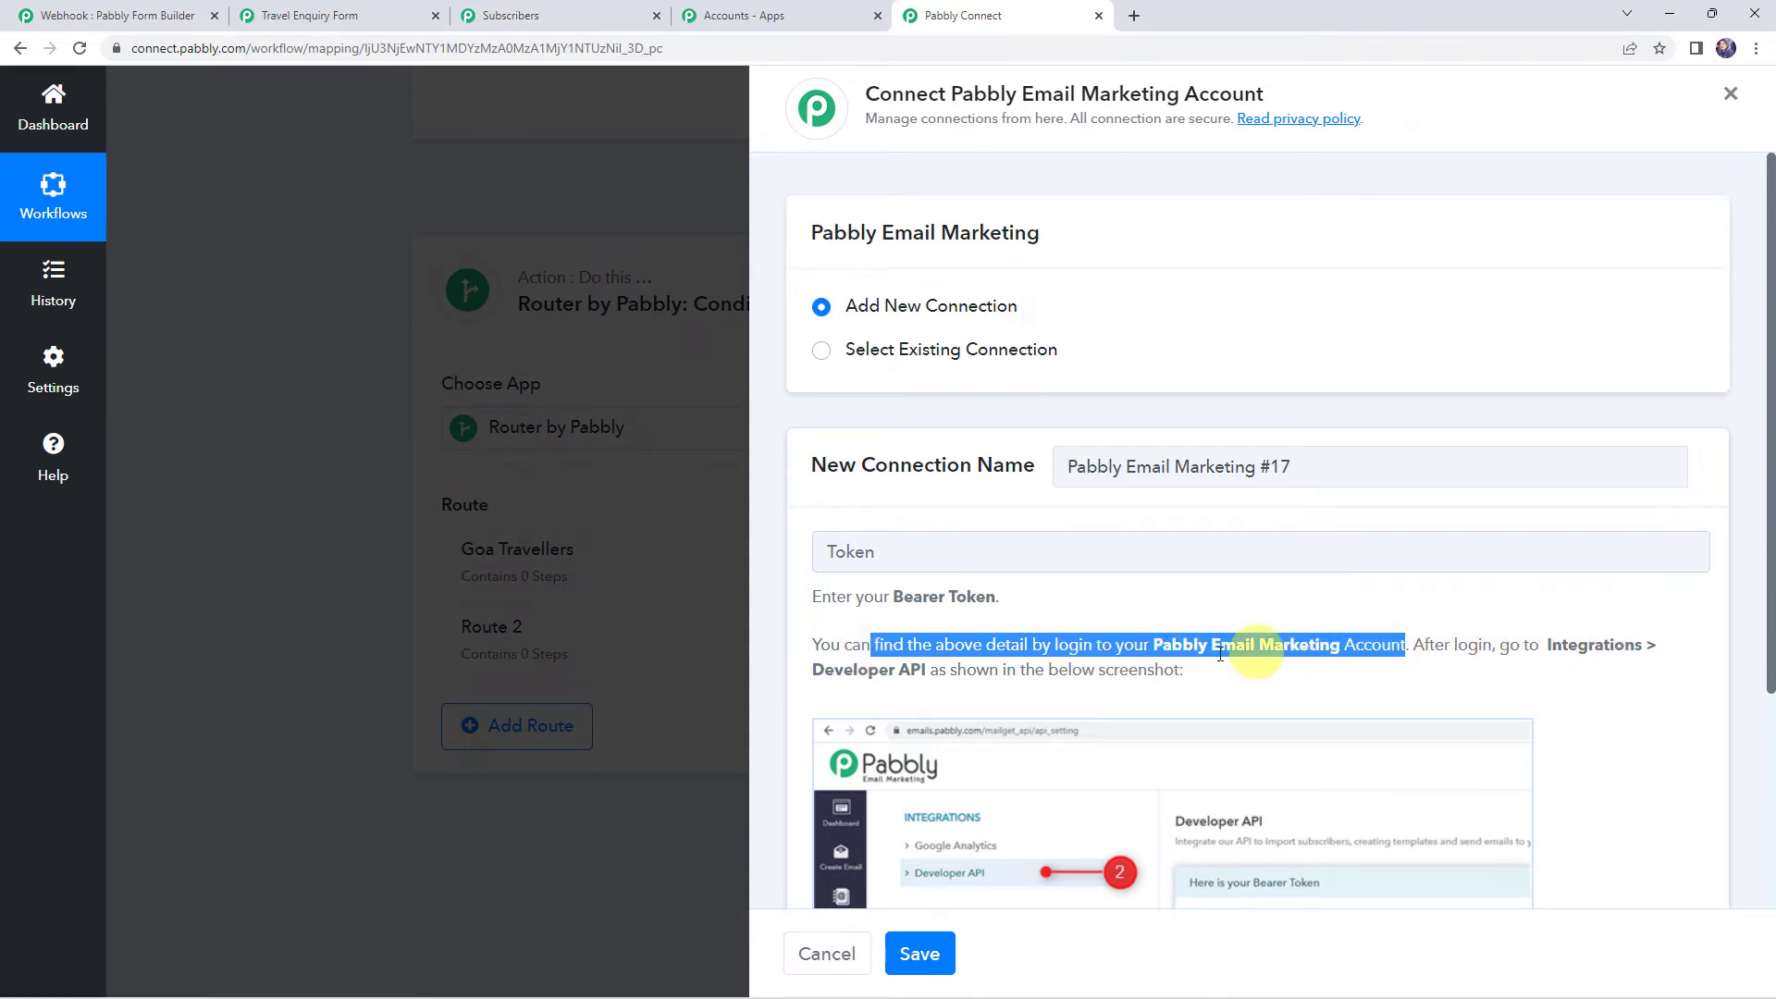
drag(939, 672, 1191, 674)
scroll(1152, 554, down, 1)
scroll(1153, 554, down, 3)
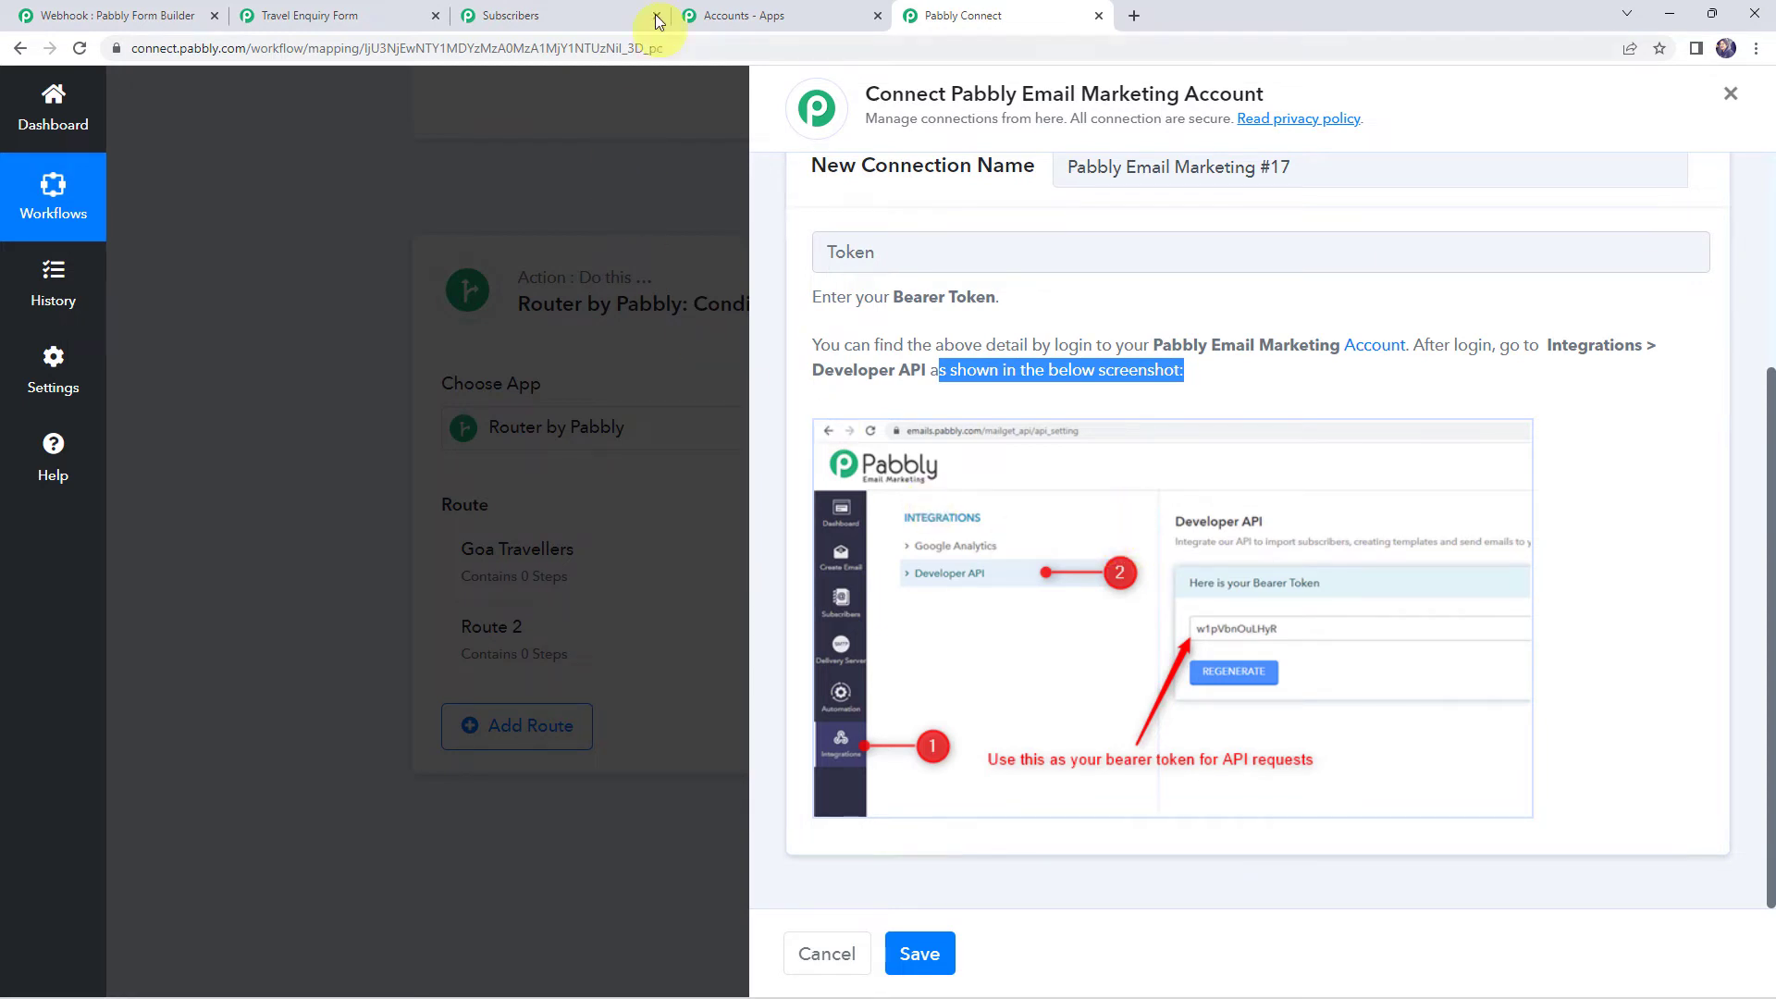
click(582, 16)
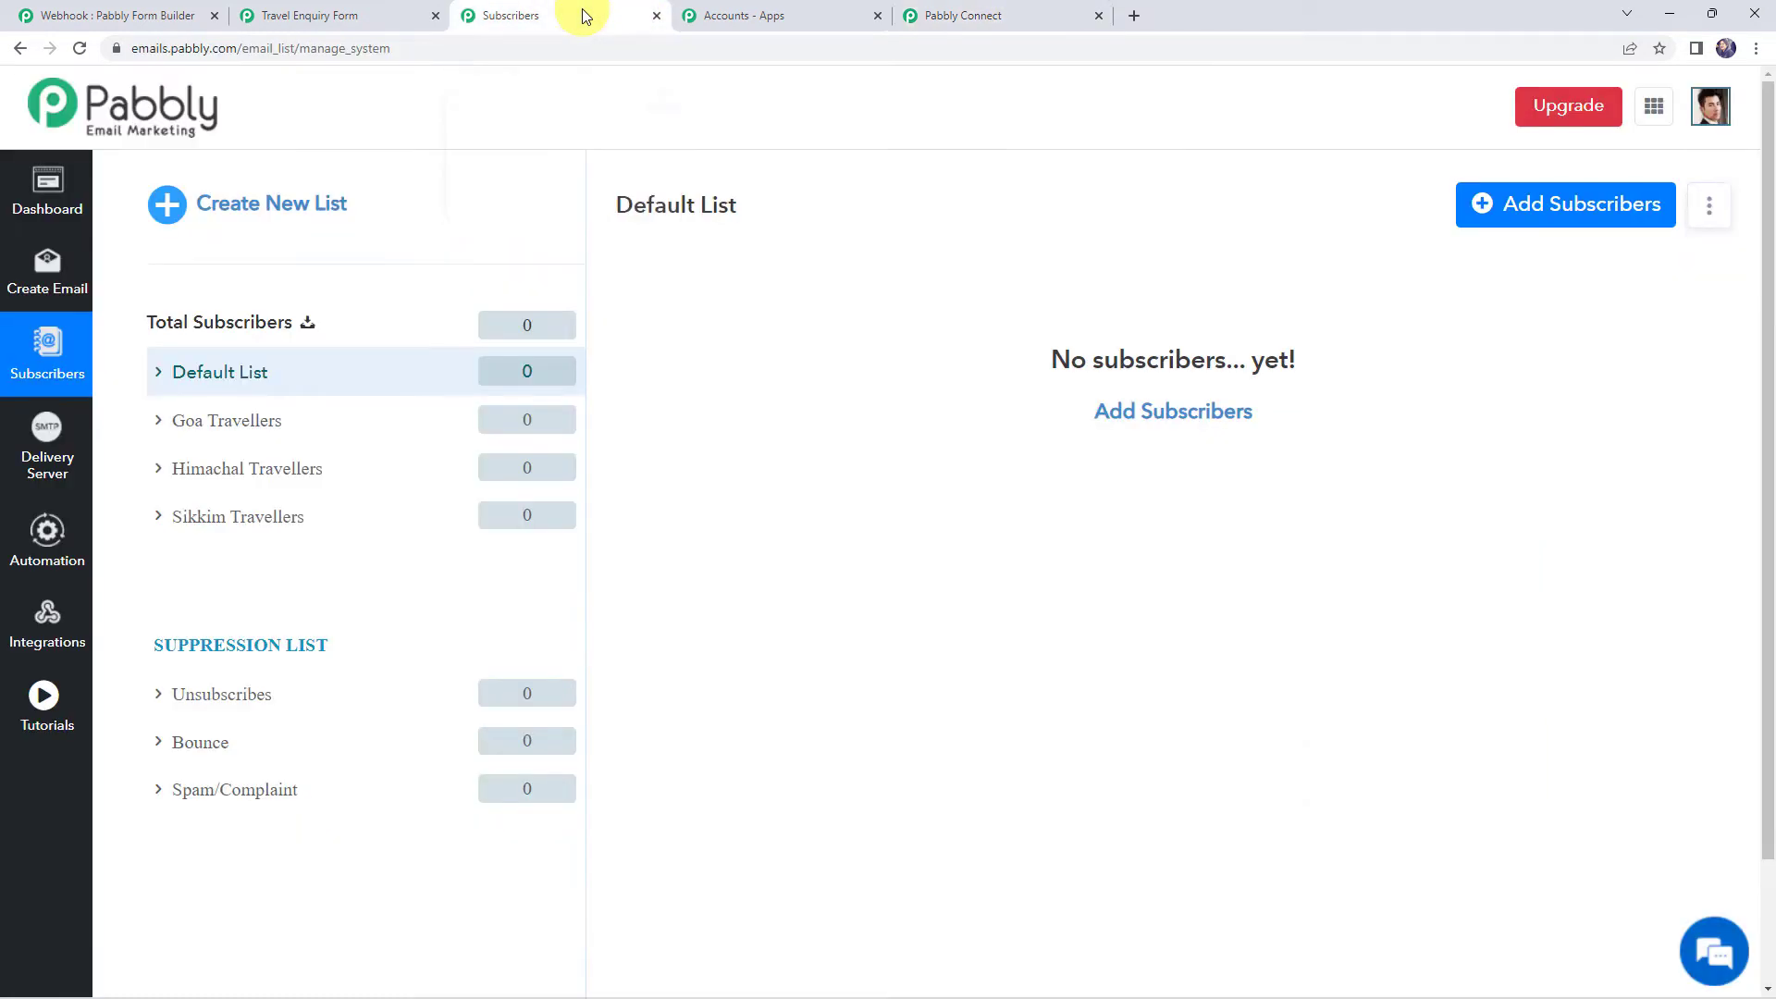
Copy the bearer token from Integrations > Developer API and bring it to the Token field
click(35, 614)
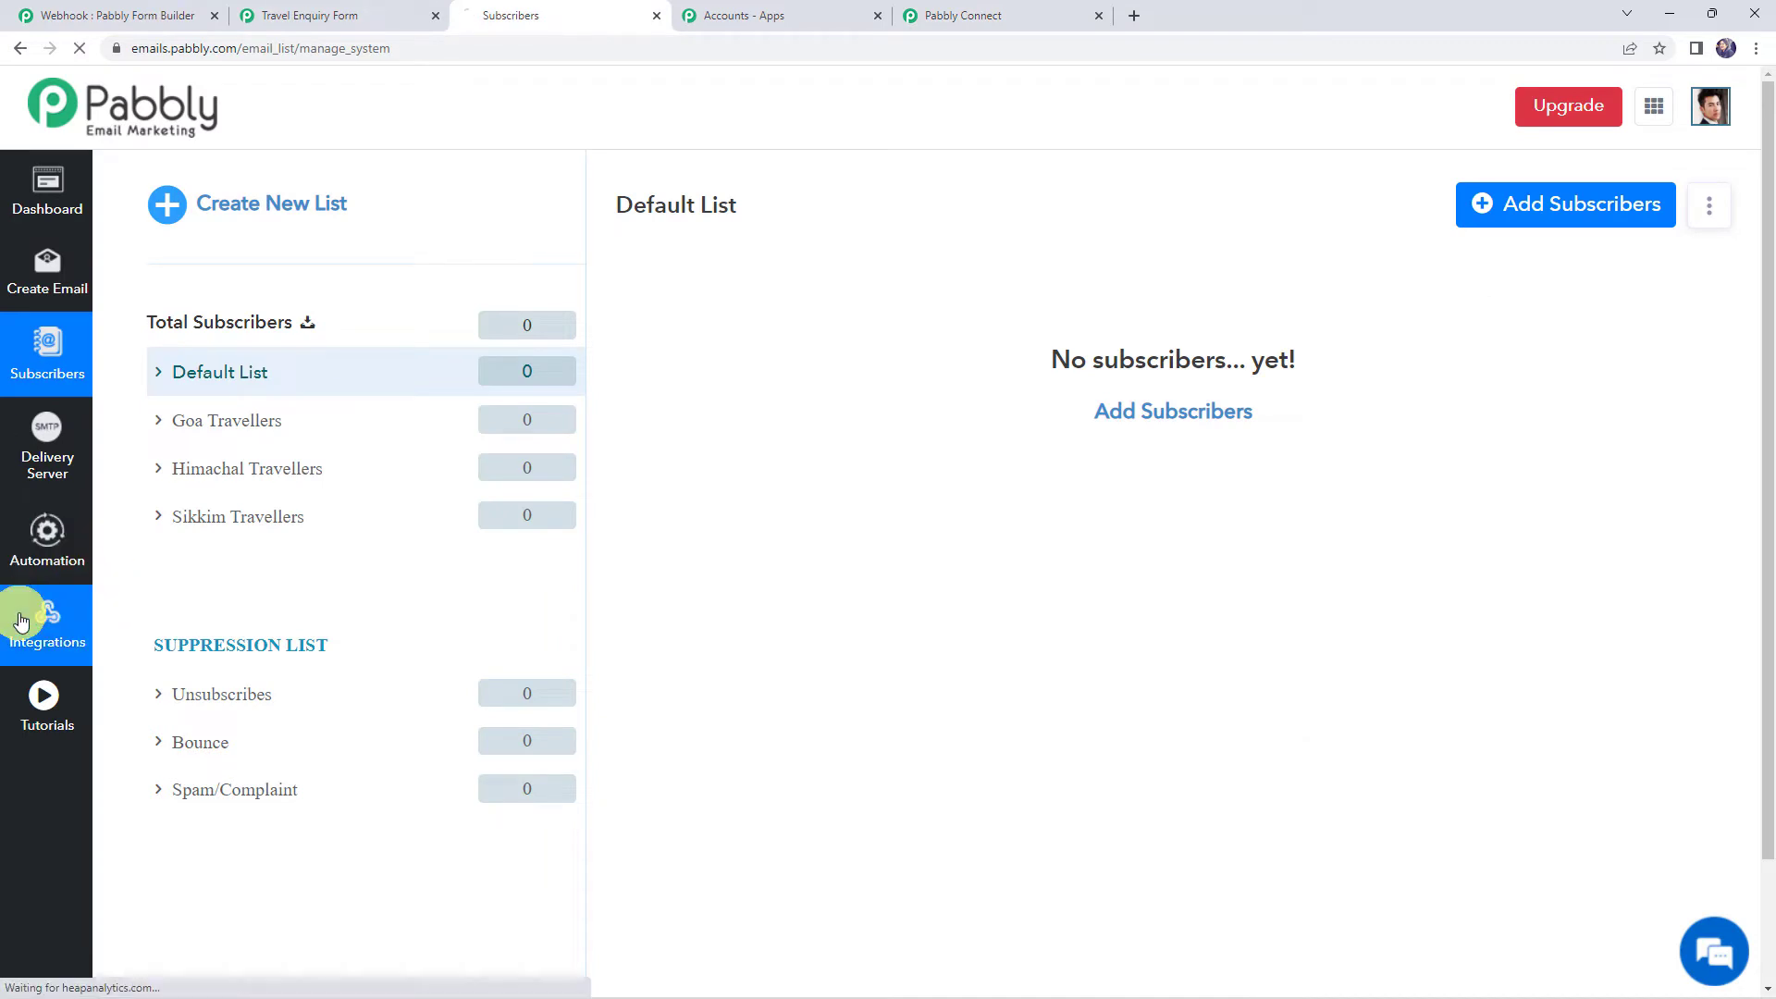
click(257, 305)
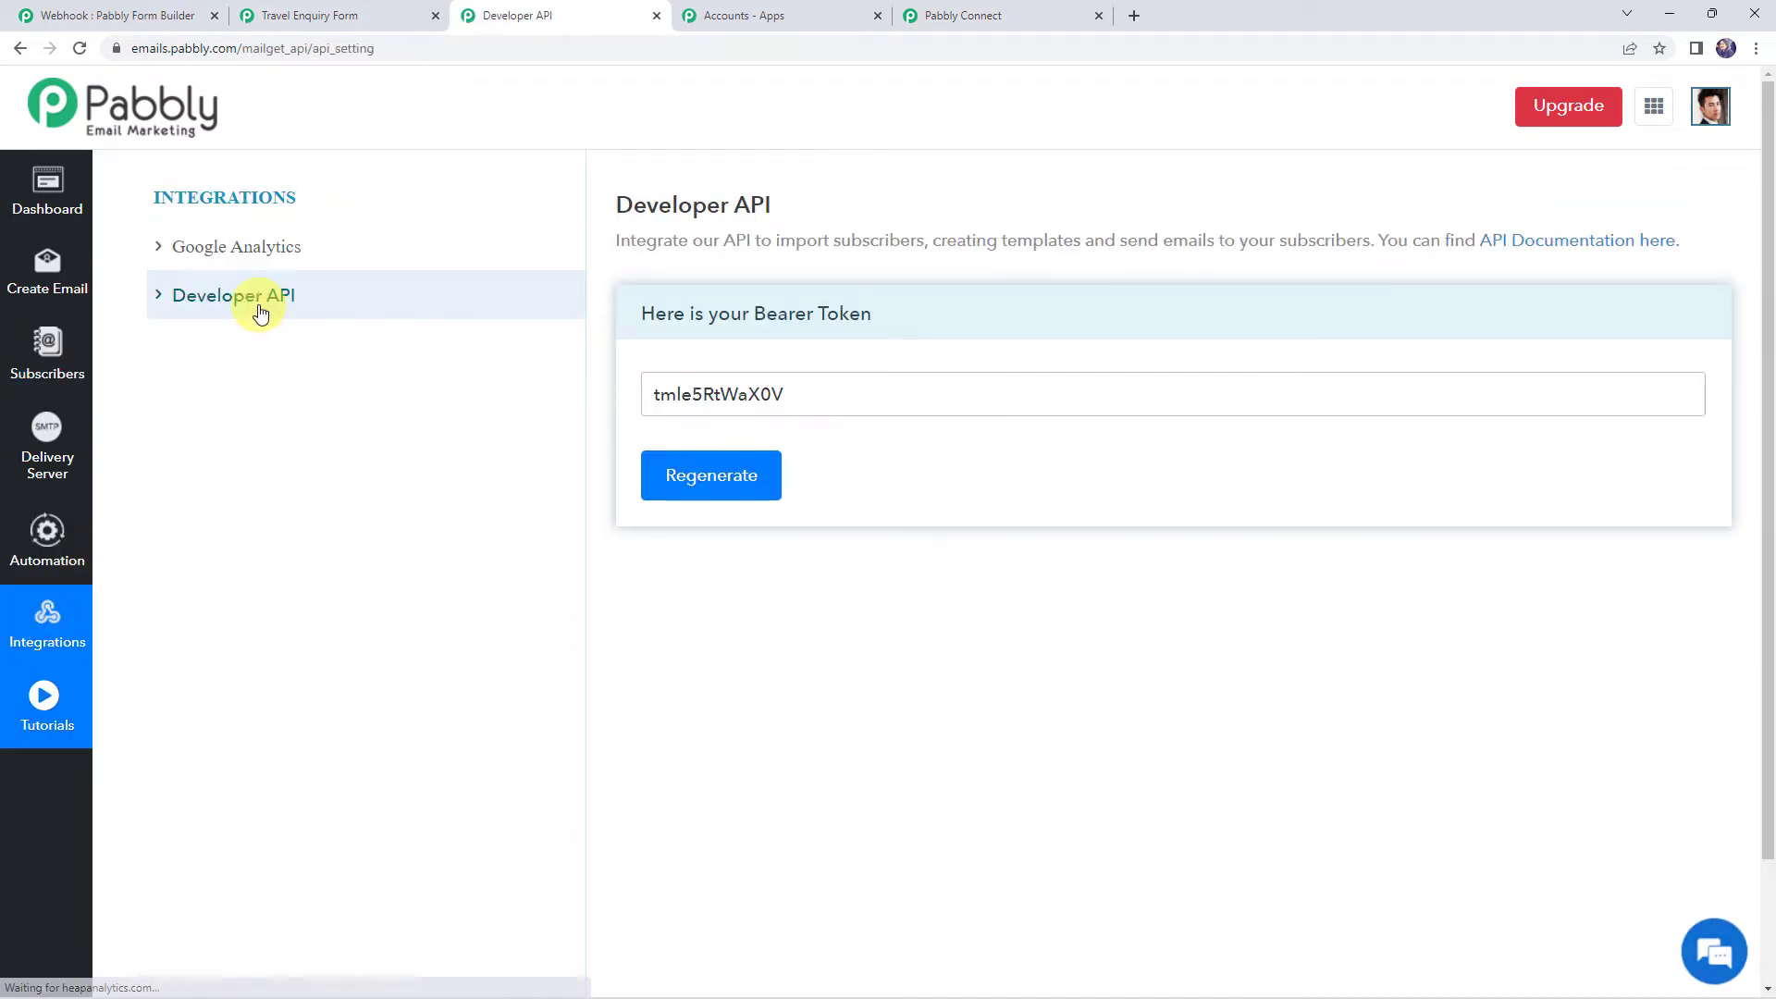
drag(801, 392, 574, 369)
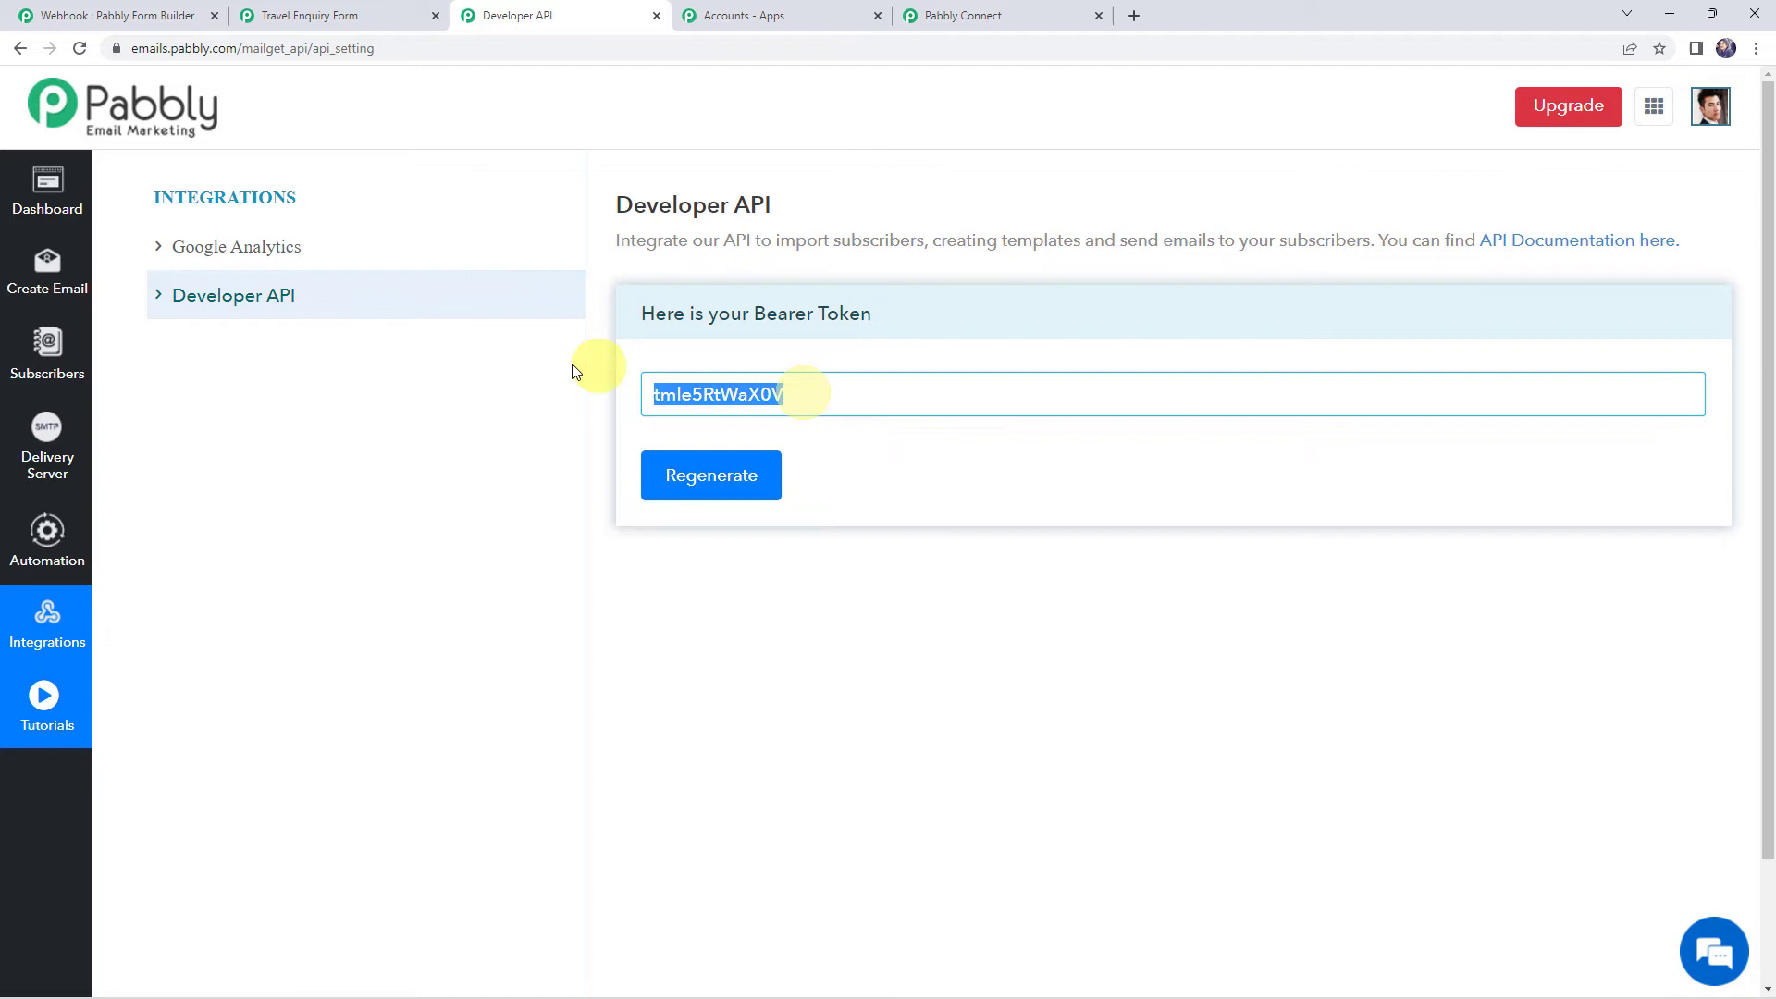
right_click(713, 402)
click(757, 465)
click(961, 15)
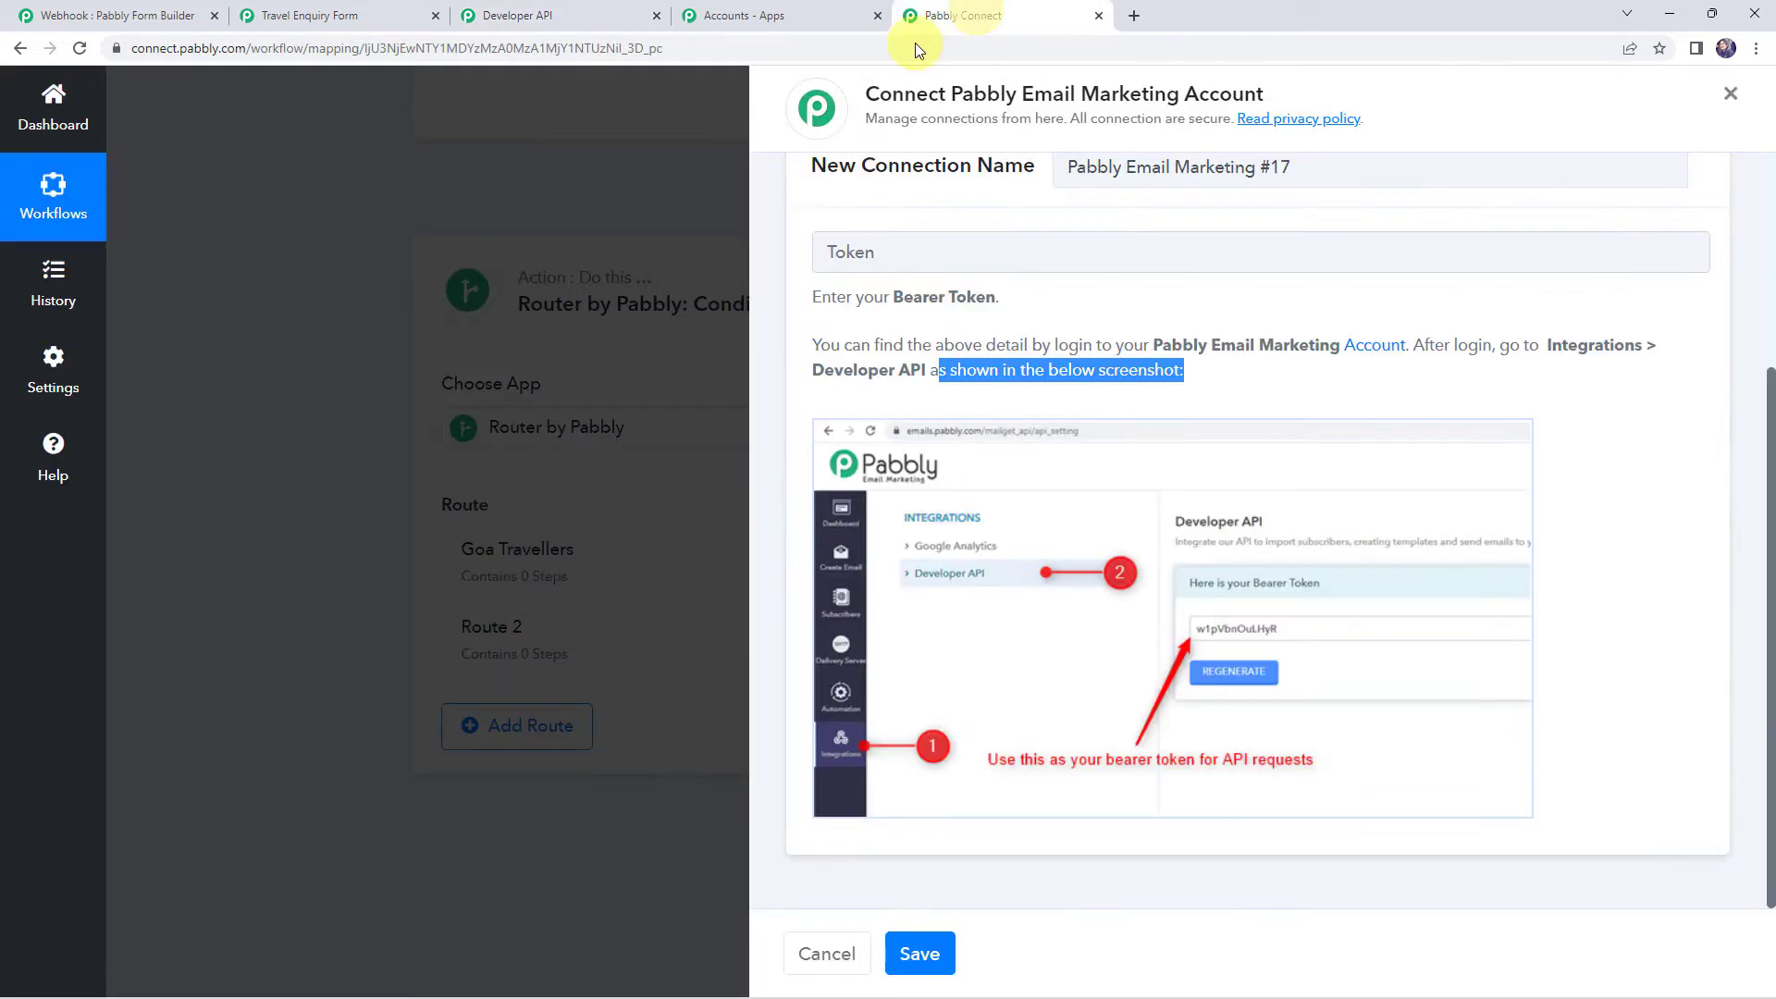
right_click(850, 251)
Paste the bearer token, save the connection, and select the Goa Travellers list
click(934, 398)
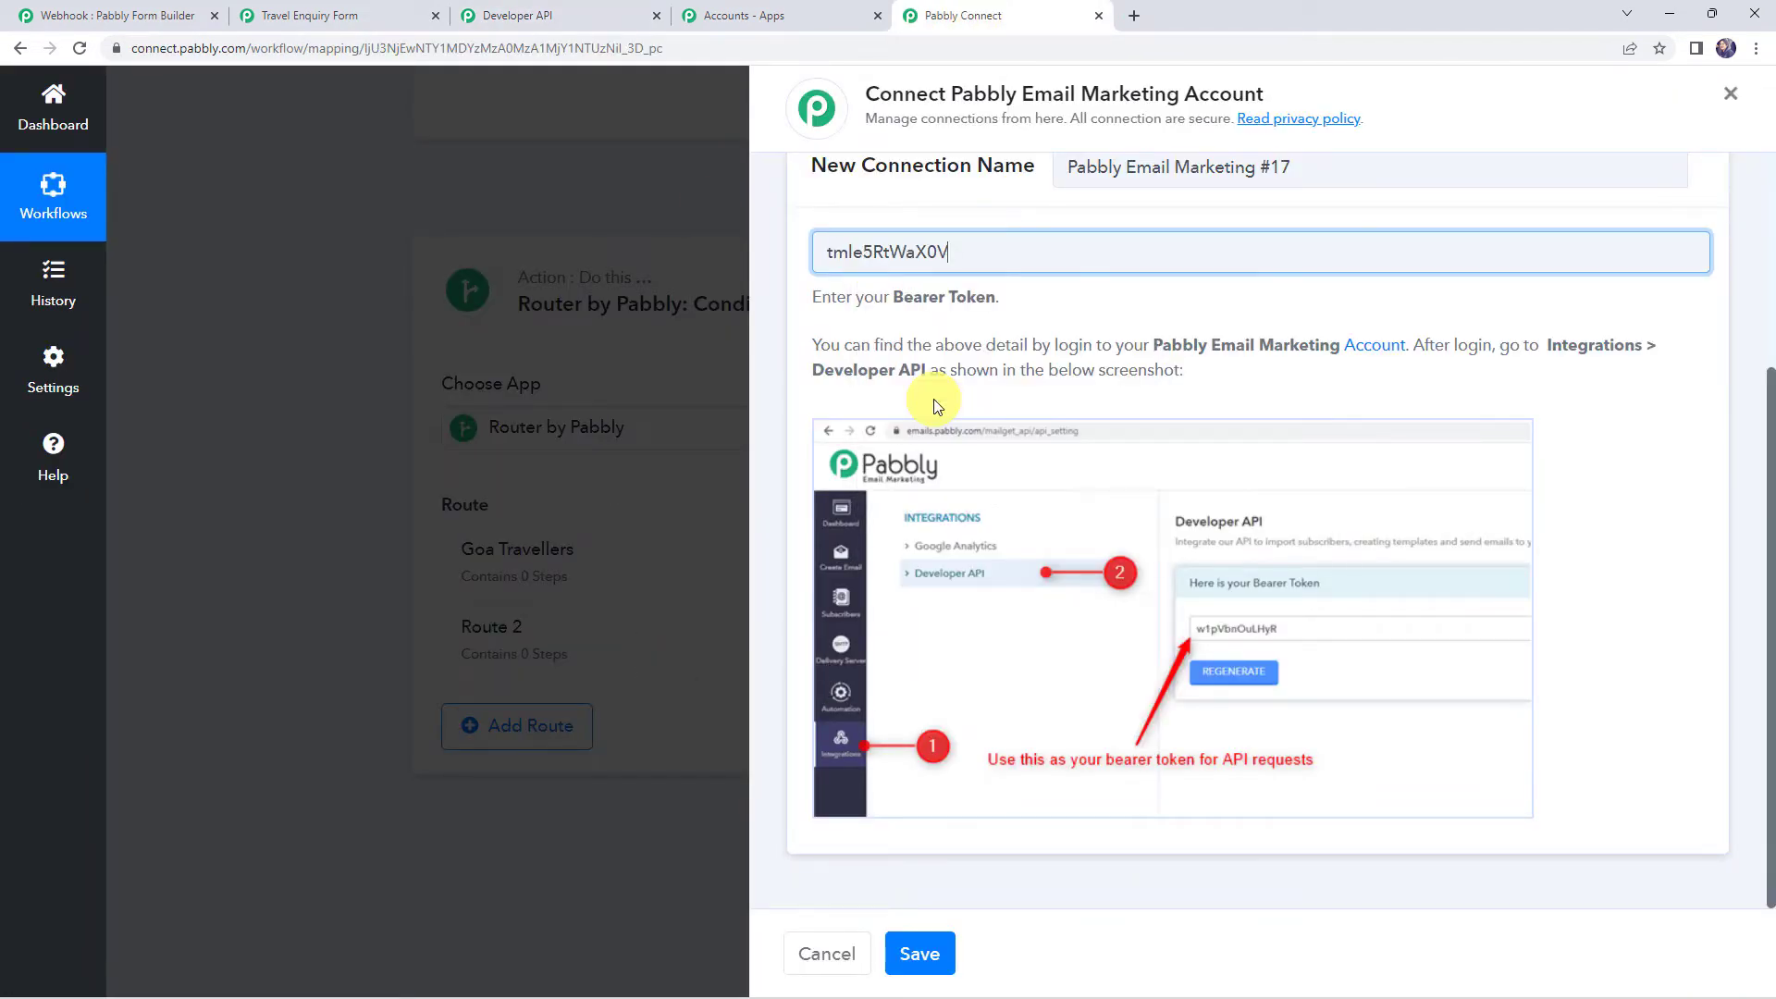
click(913, 958)
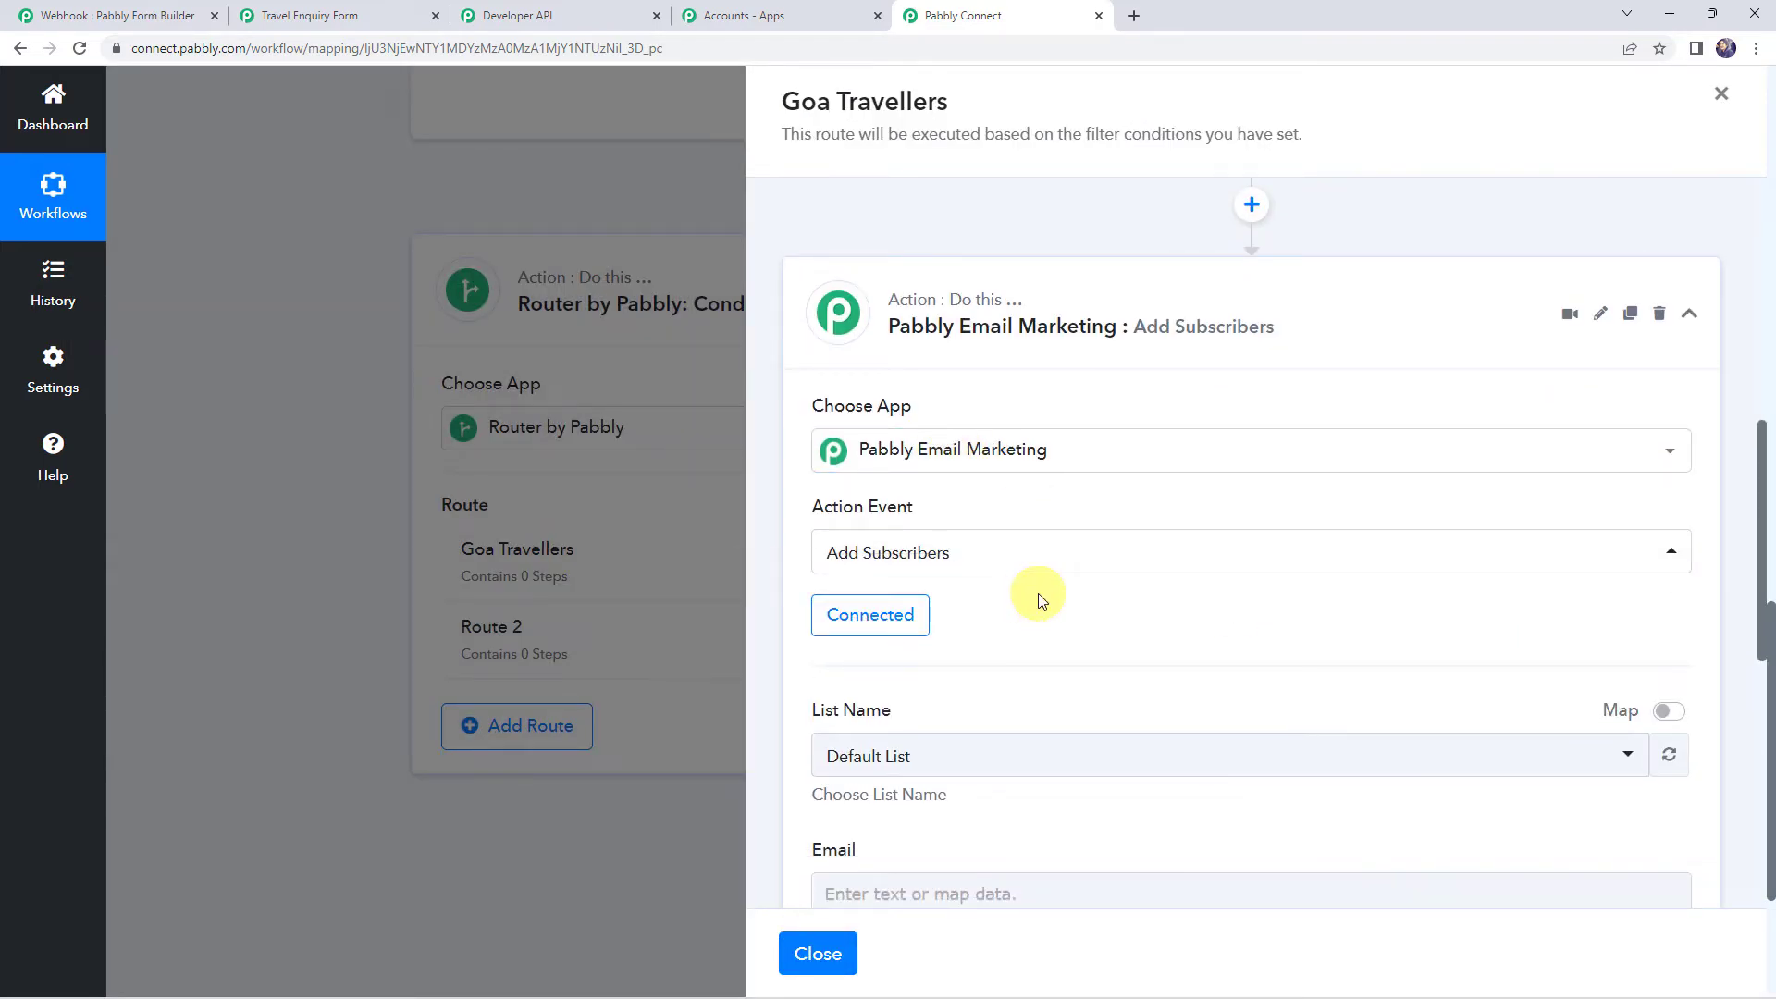
scroll(1038, 592, down, 3)
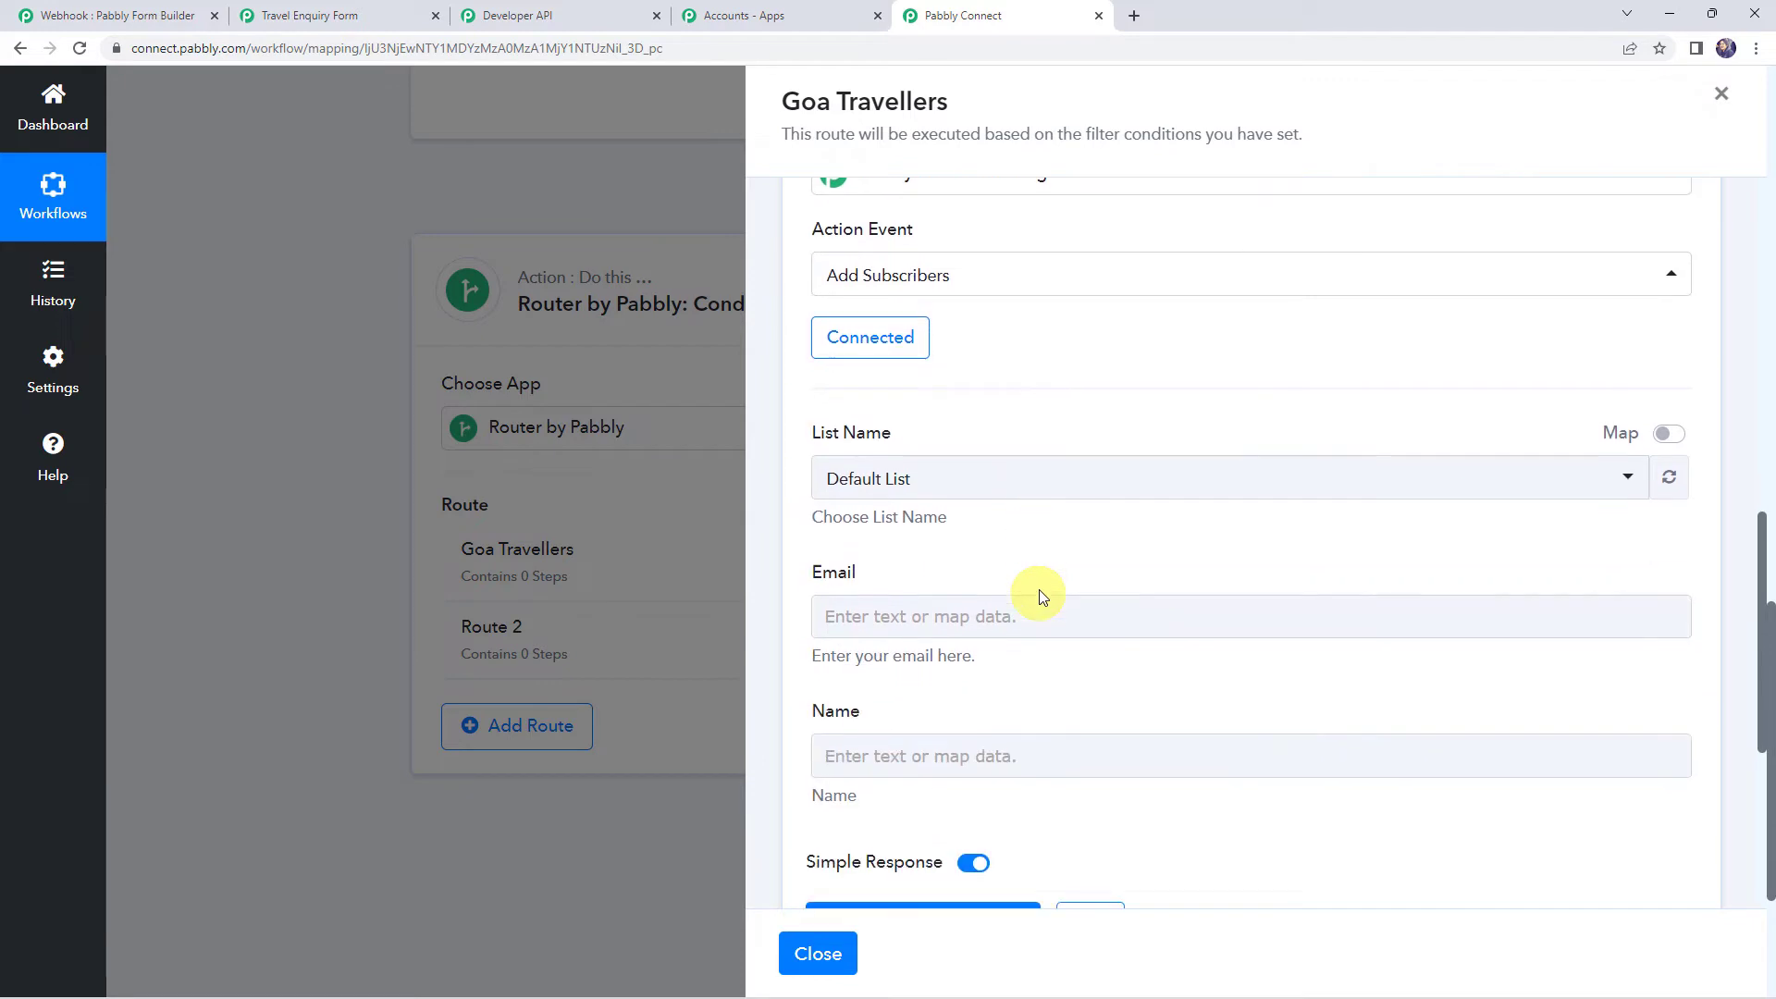
click(869, 490)
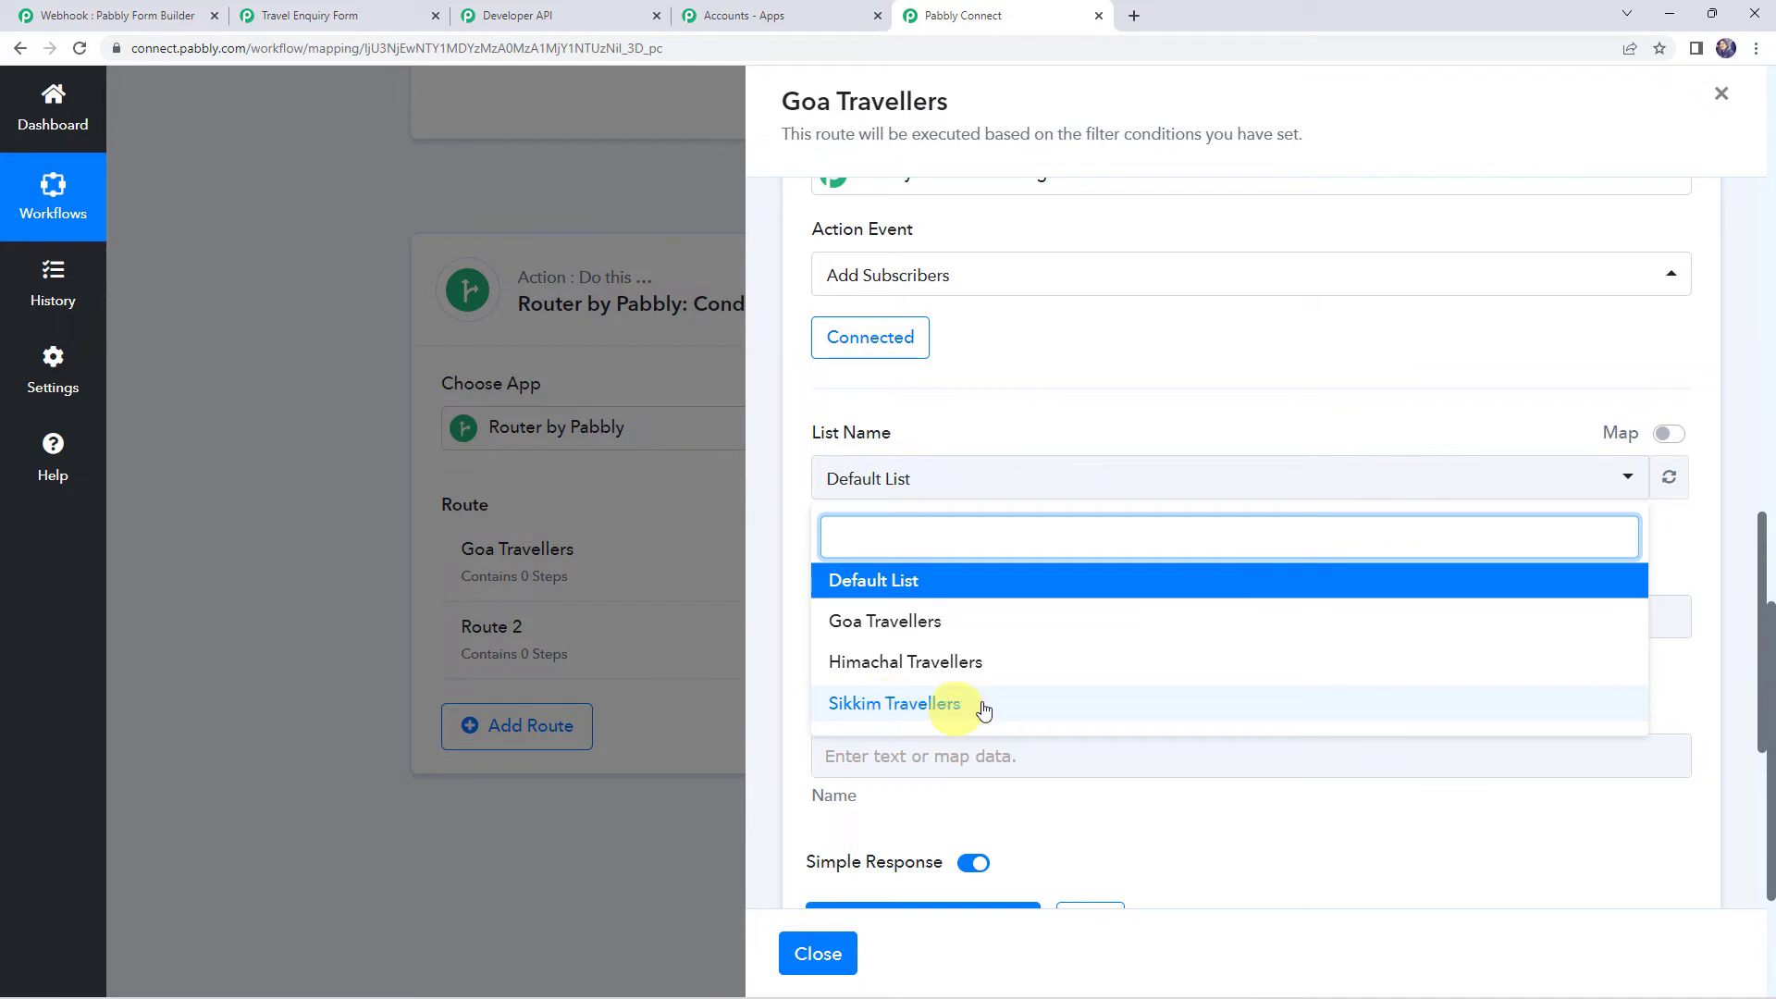
click(865, 621)
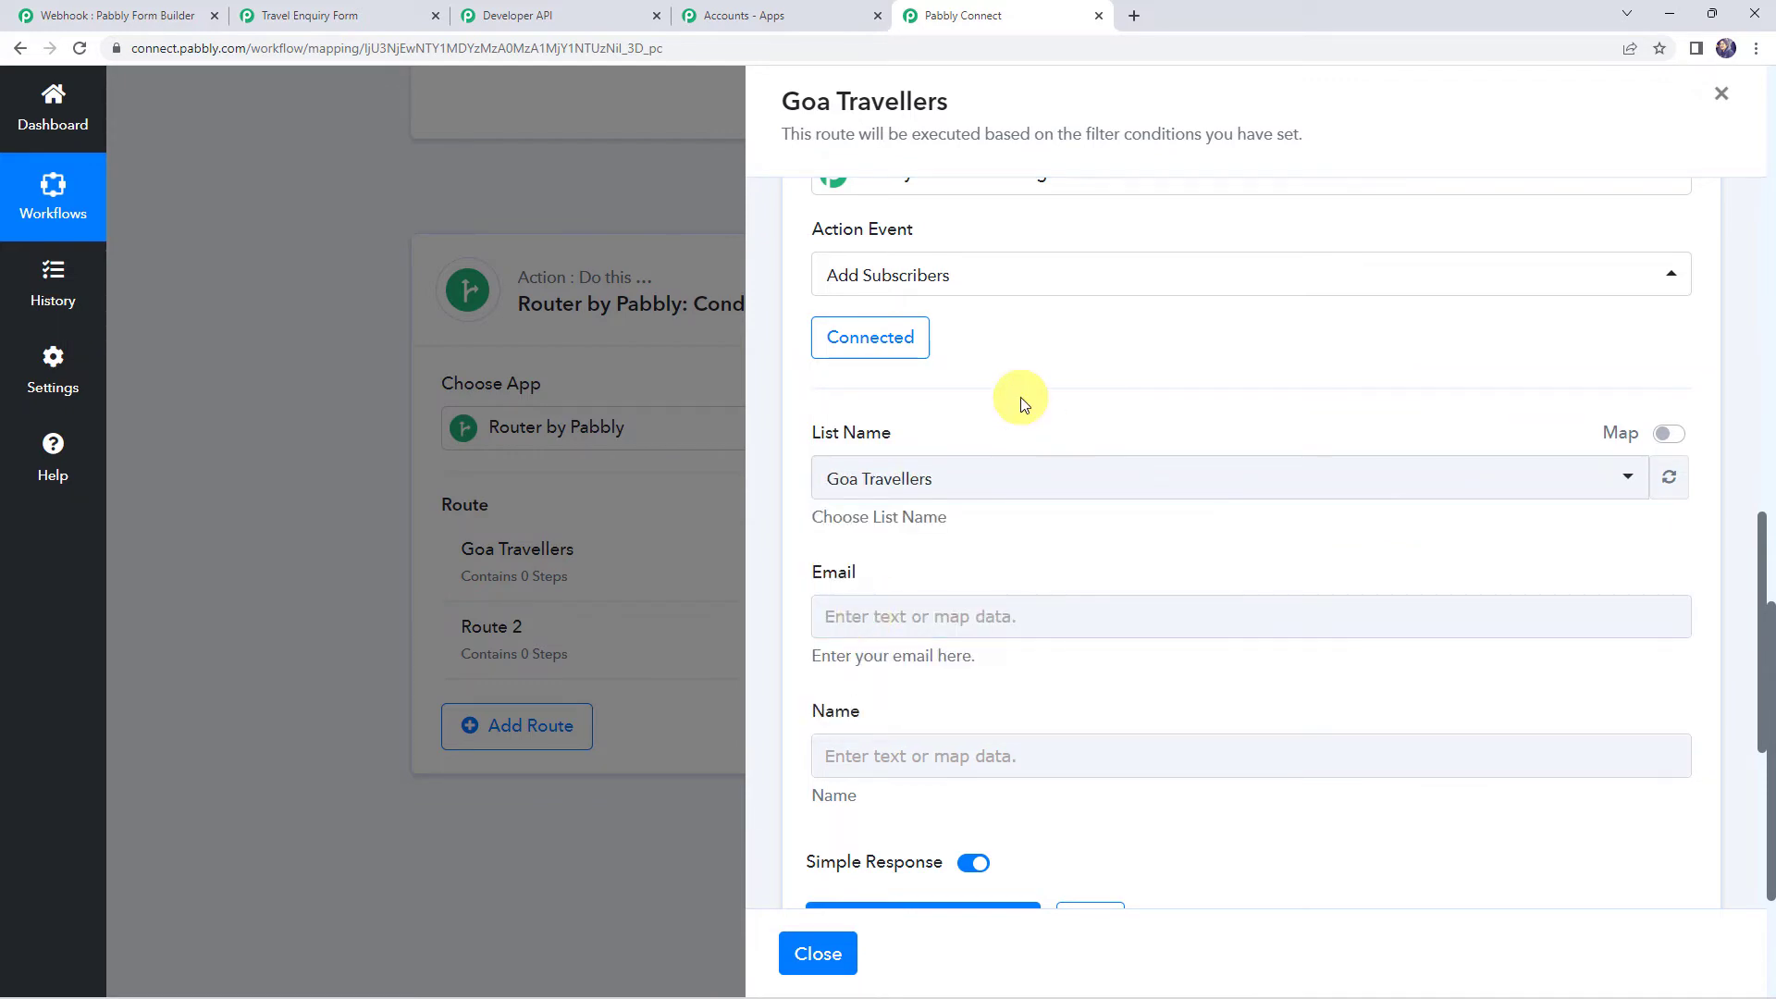
Map the form's Email (5) into the Email field
scroll(1023, 400, down, 2)
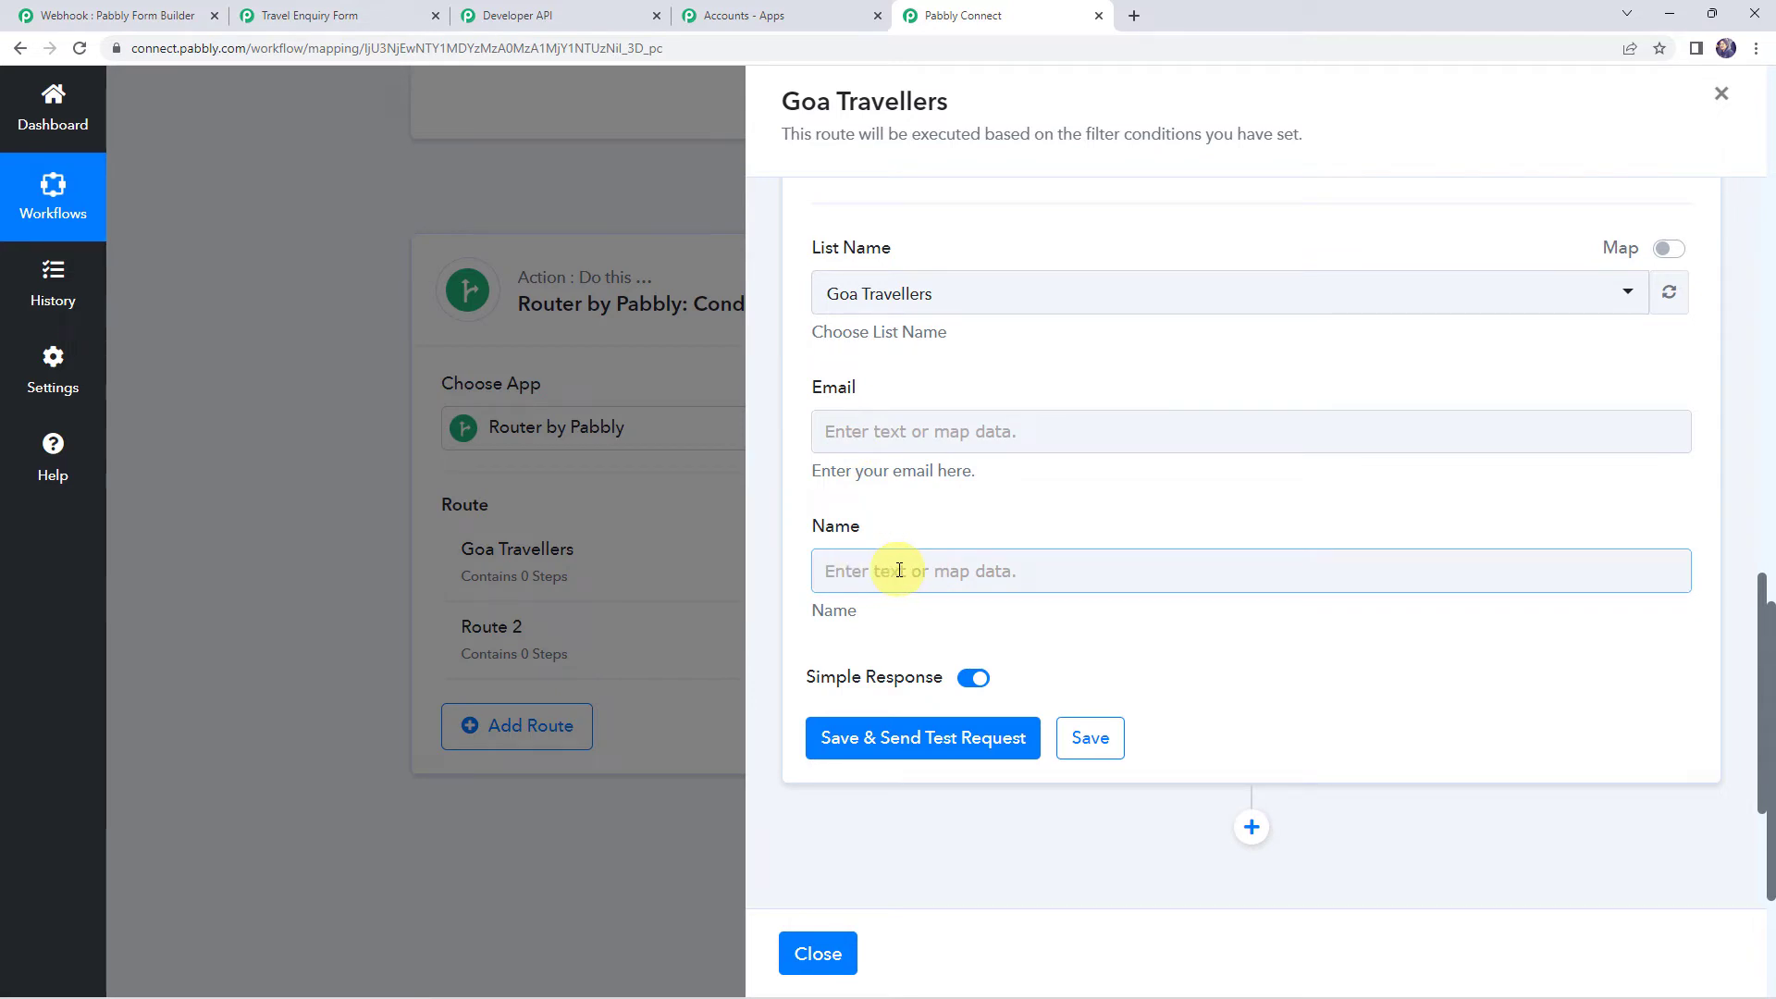
click(864, 432)
click(867, 432)
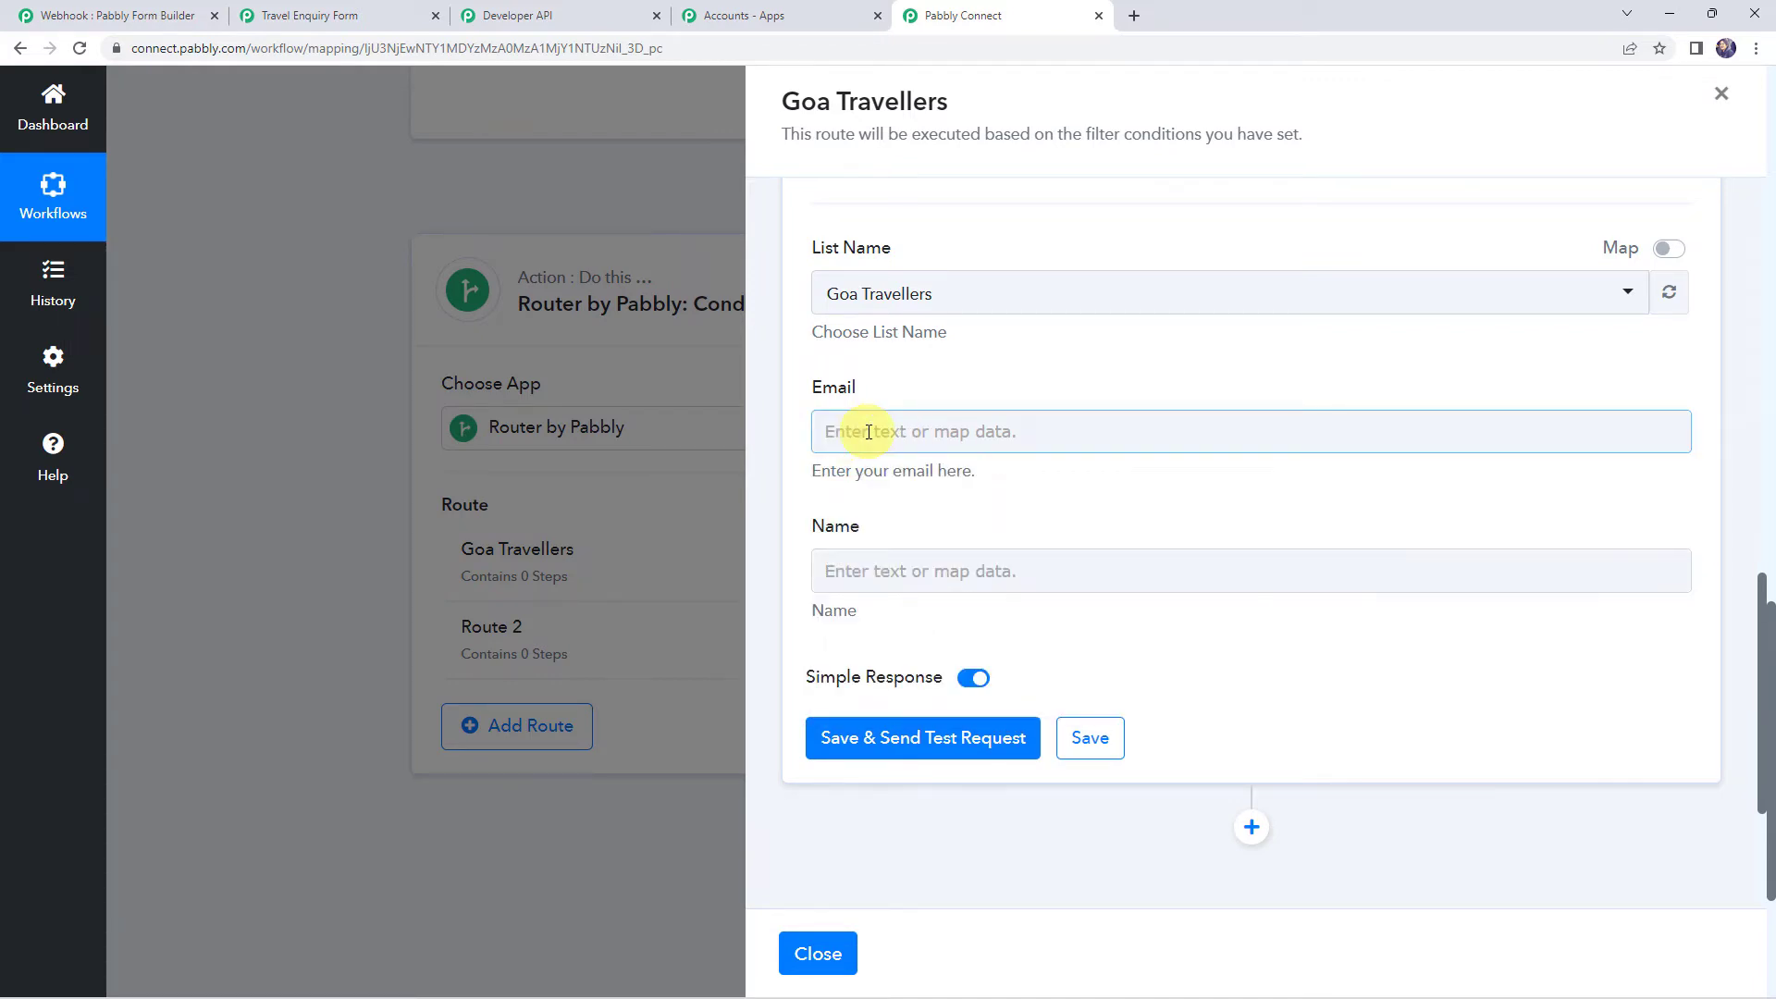
click(867, 432)
click(979, 592)
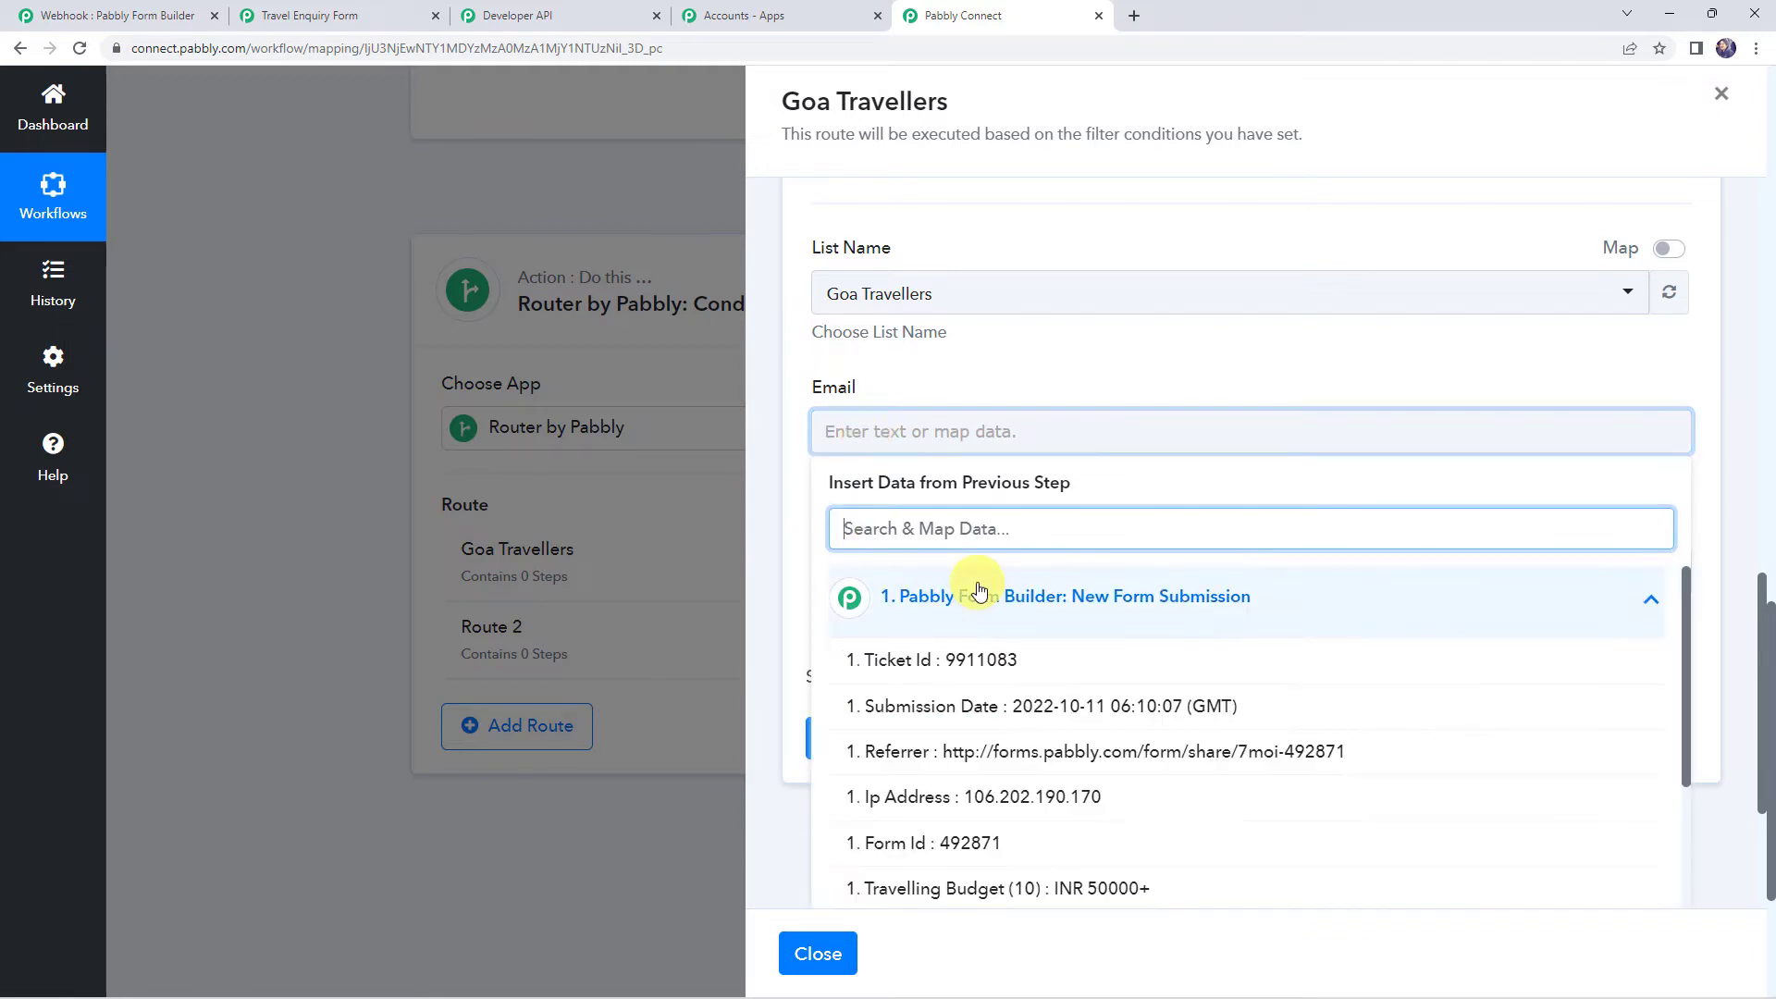
scroll(971, 666, down, 4)
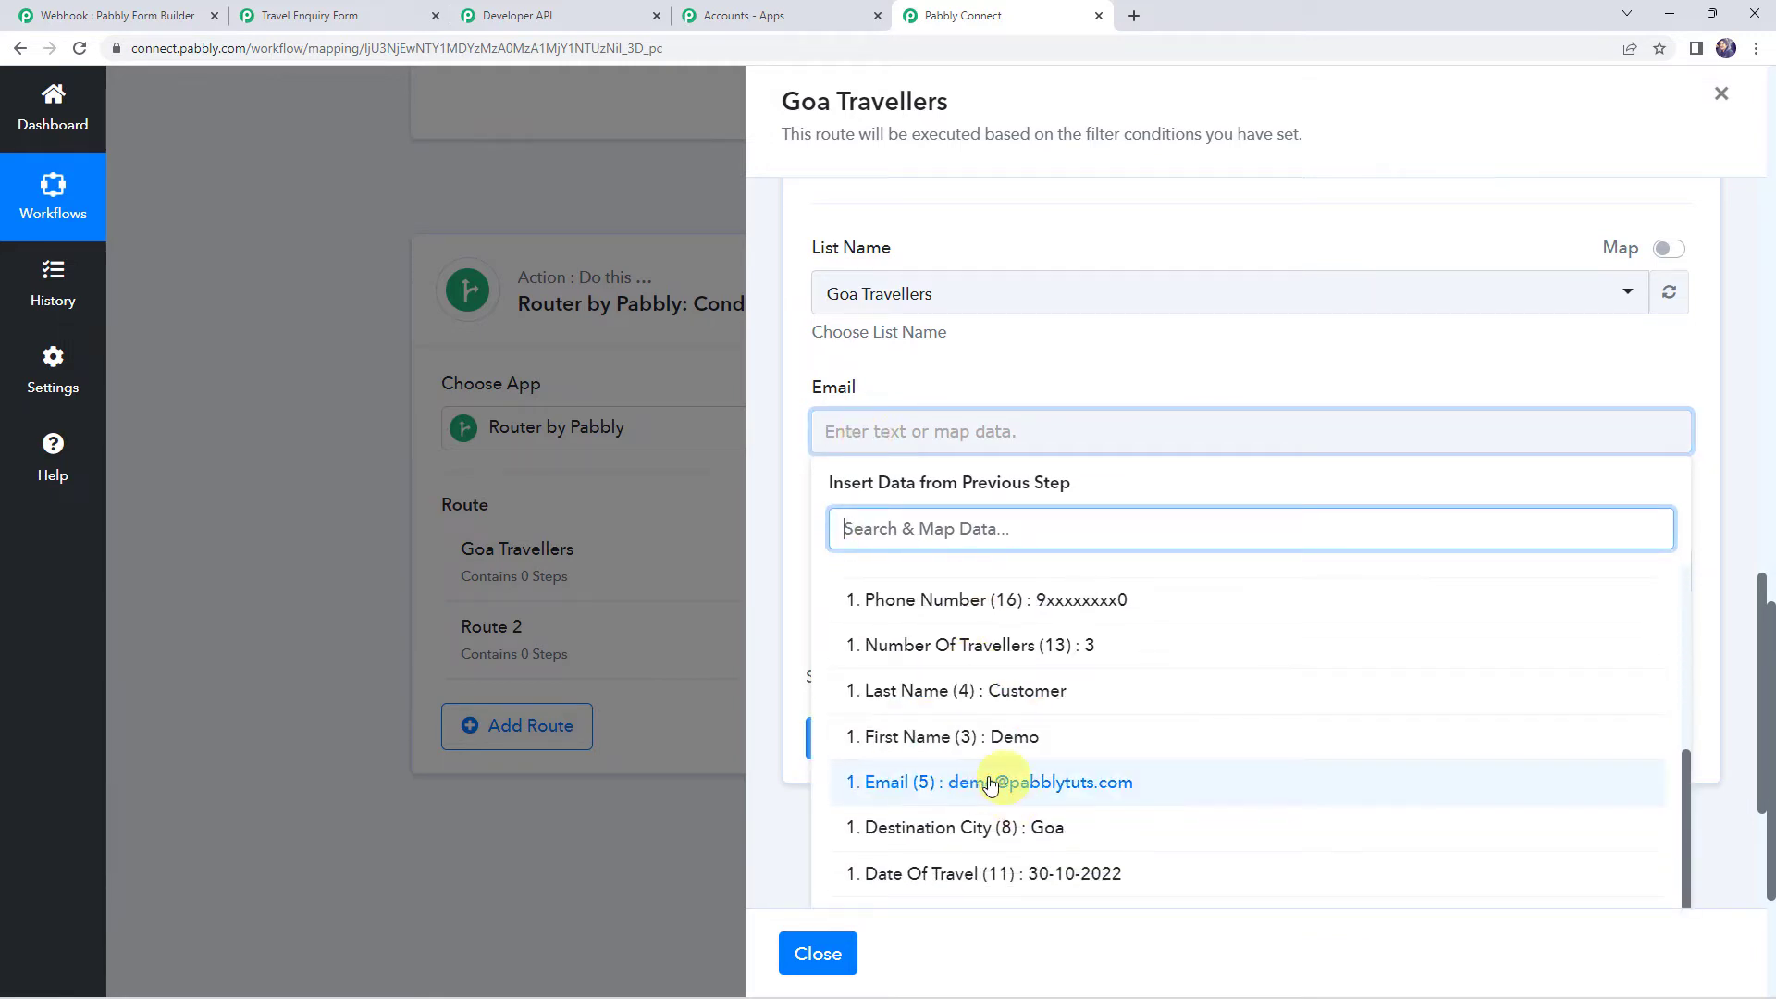
click(962, 782)
click(990, 394)
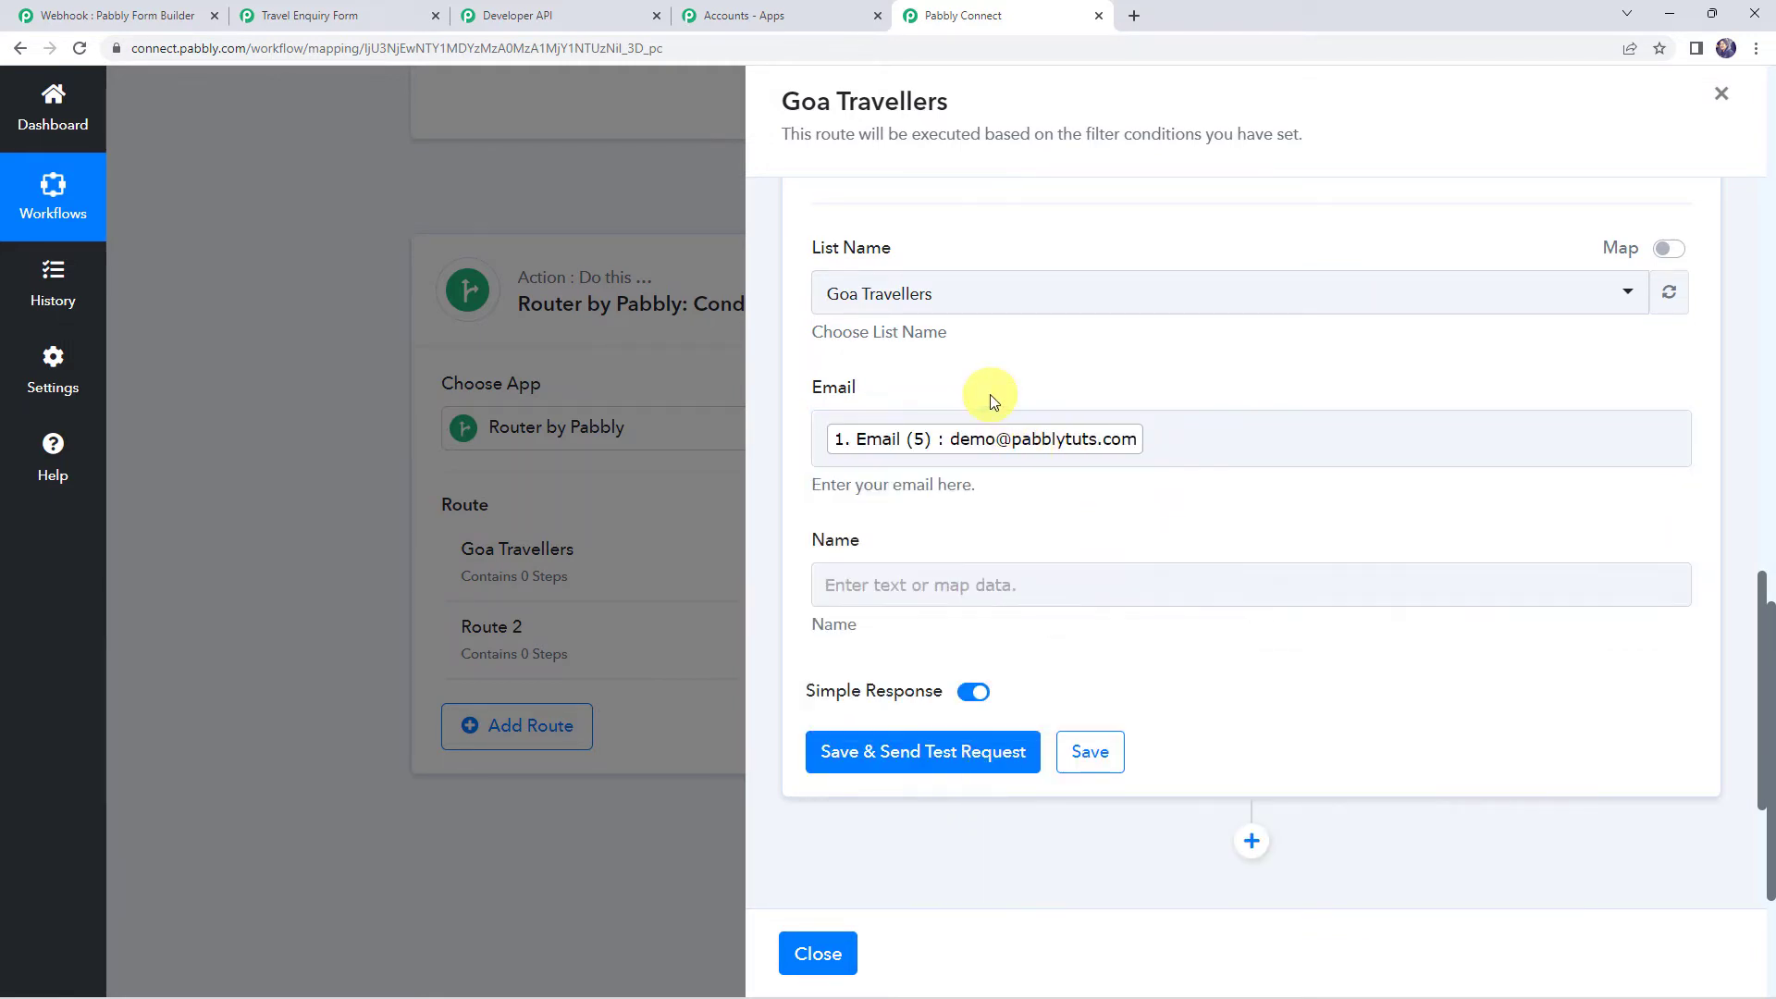
scroll(990, 394, down, 2)
Map First Name (3) followed by Last Name (4) into the Name field
click(877, 418)
click(925, 567)
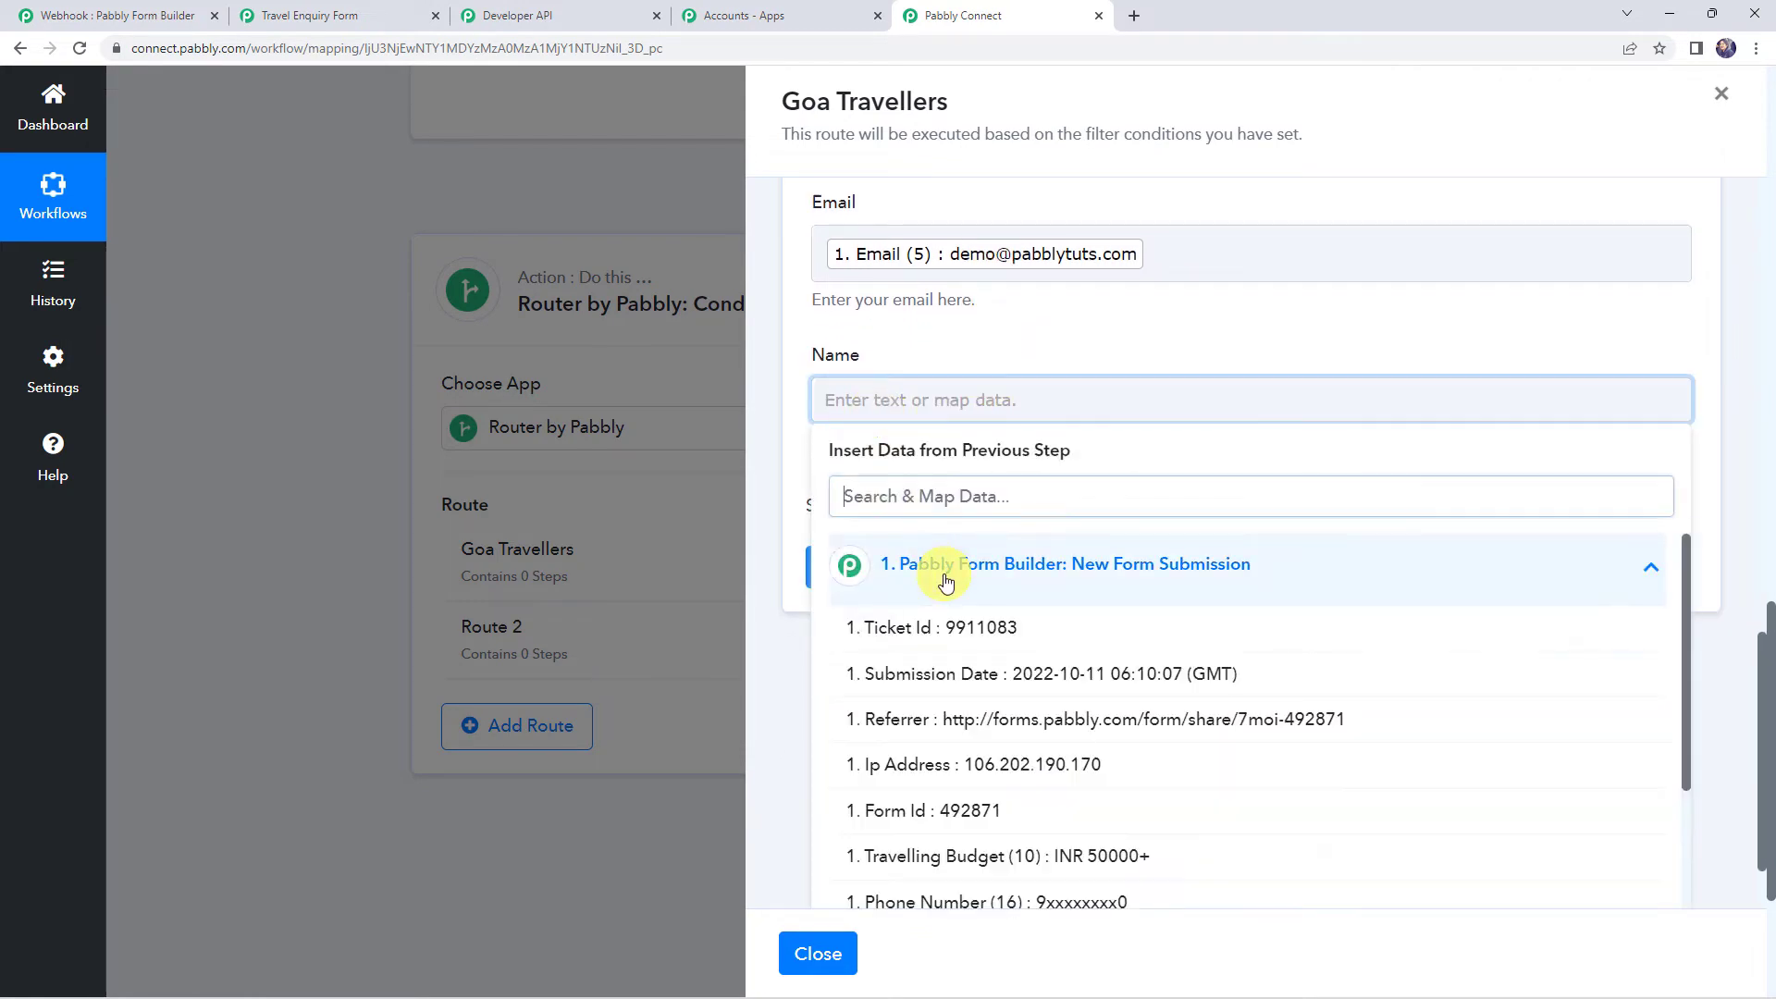
scroll(897, 741, down, 3)
click(948, 754)
click(990, 407)
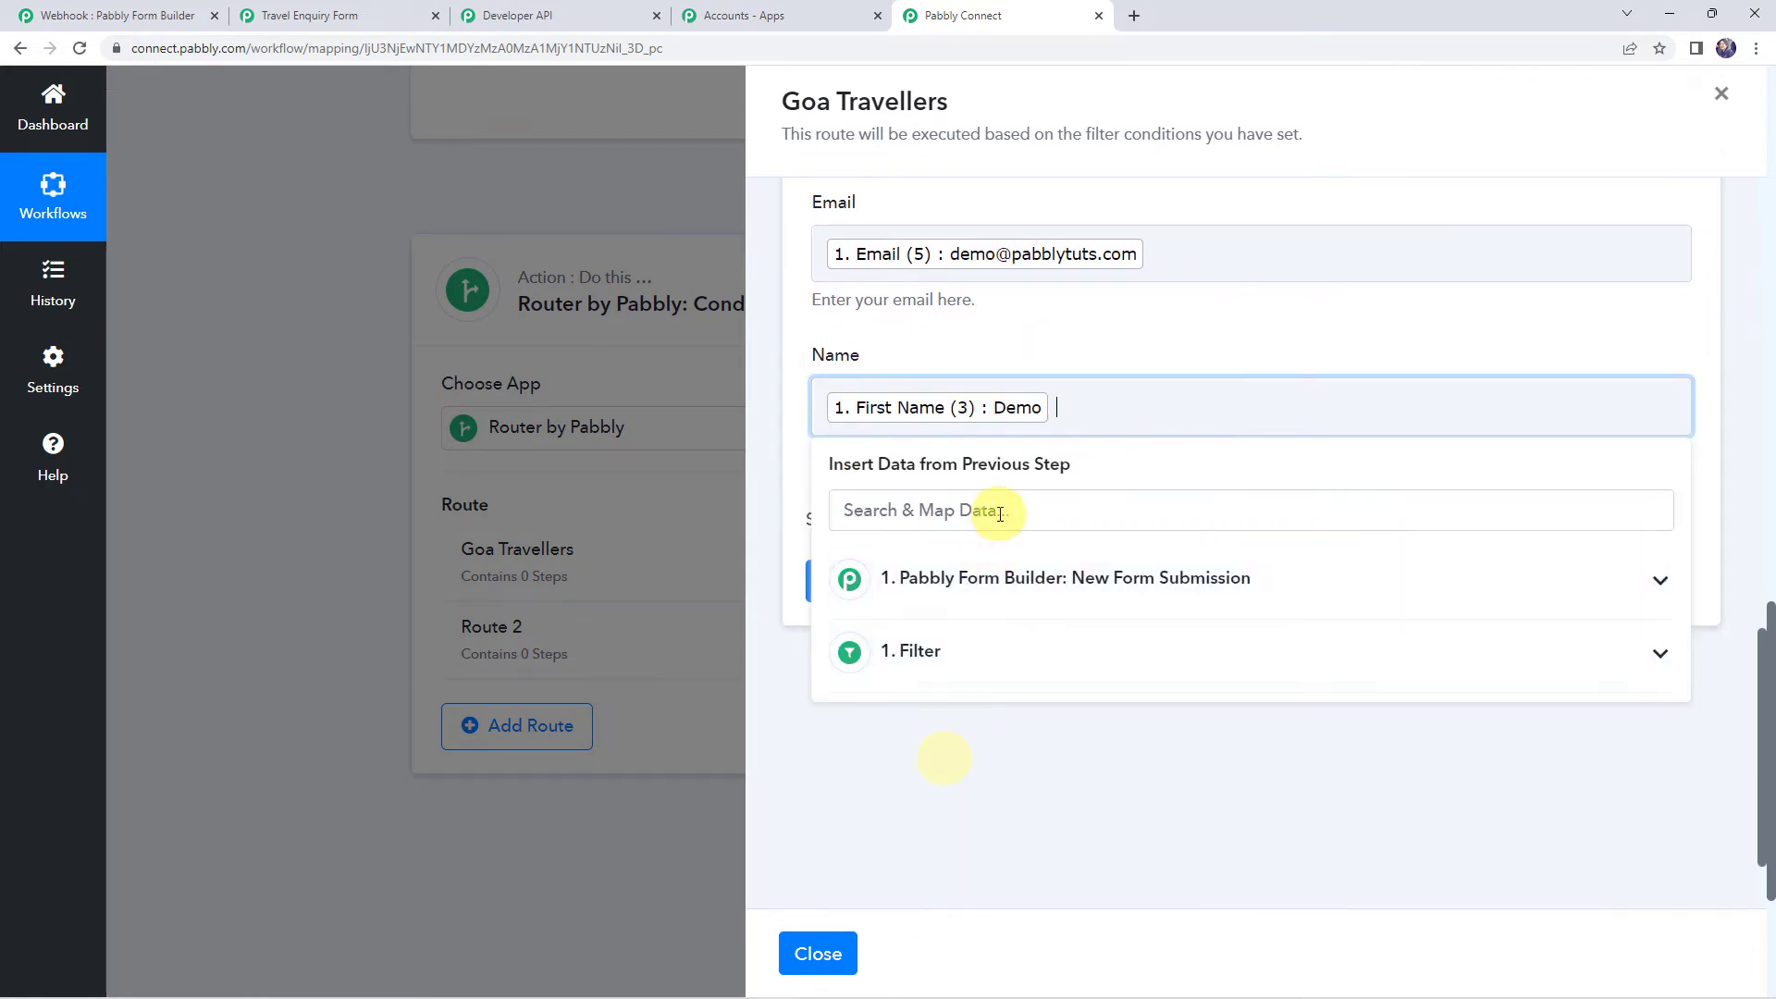
click(962, 592)
scroll(938, 638, down, 4)
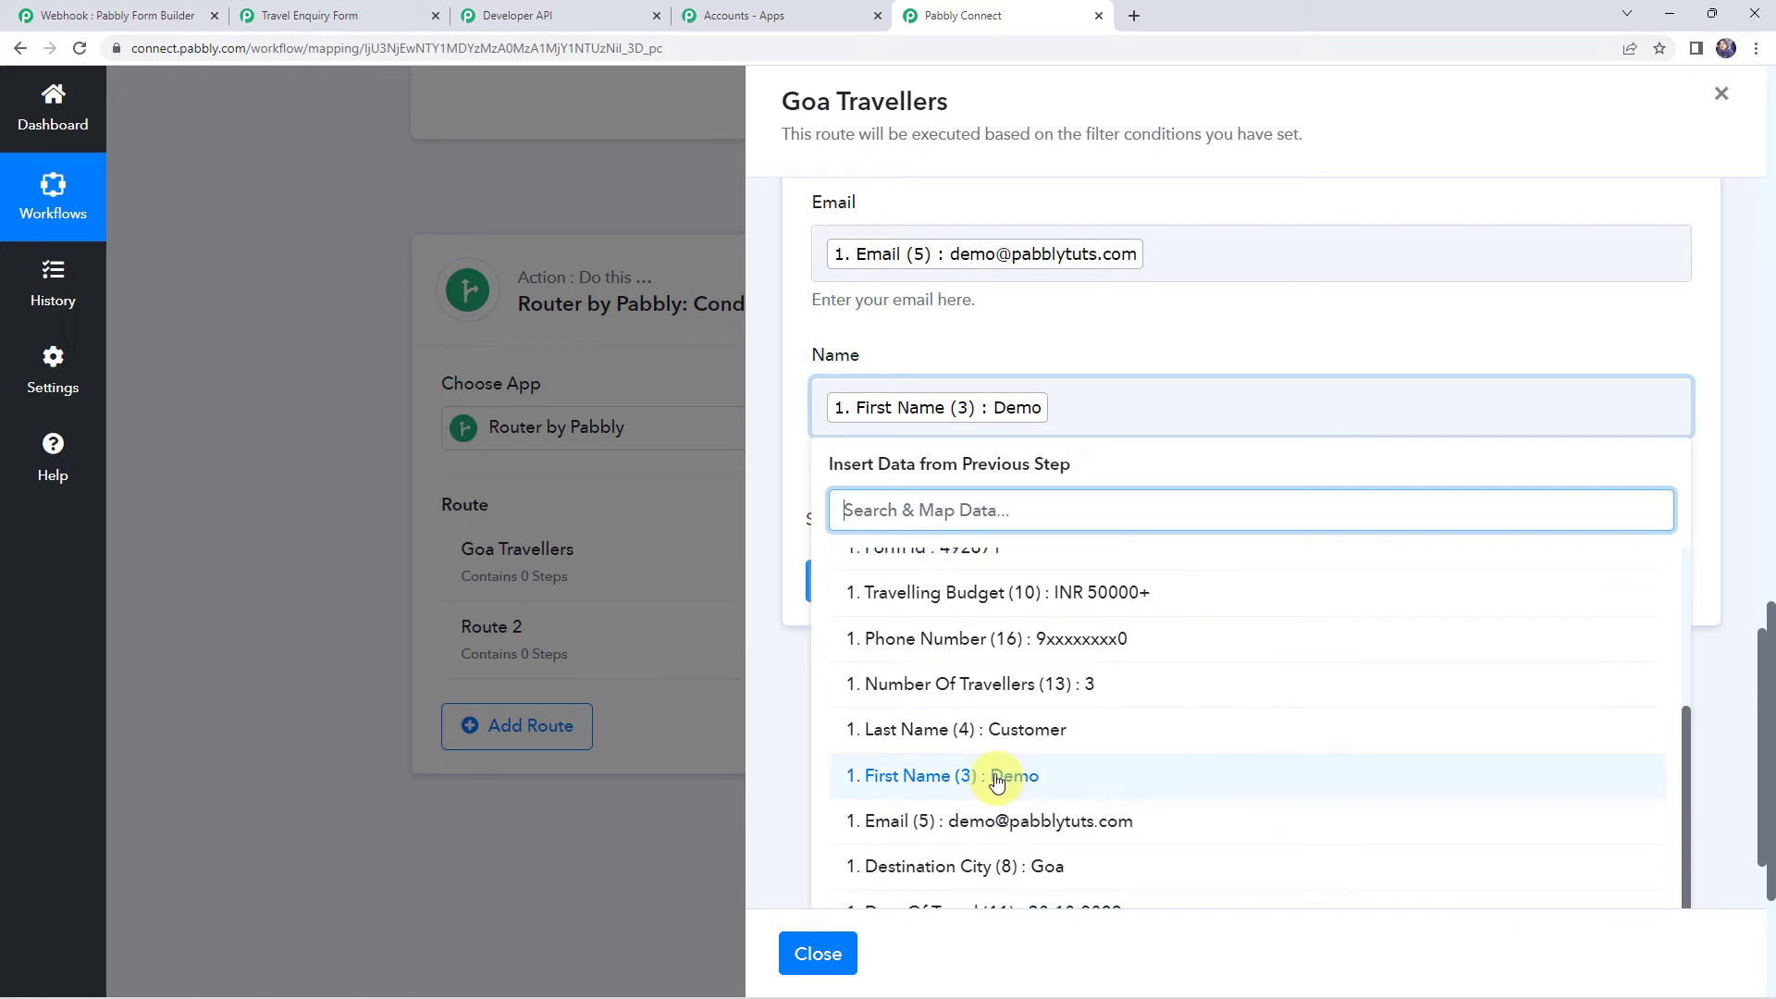
click(984, 722)
click(1221, 315)
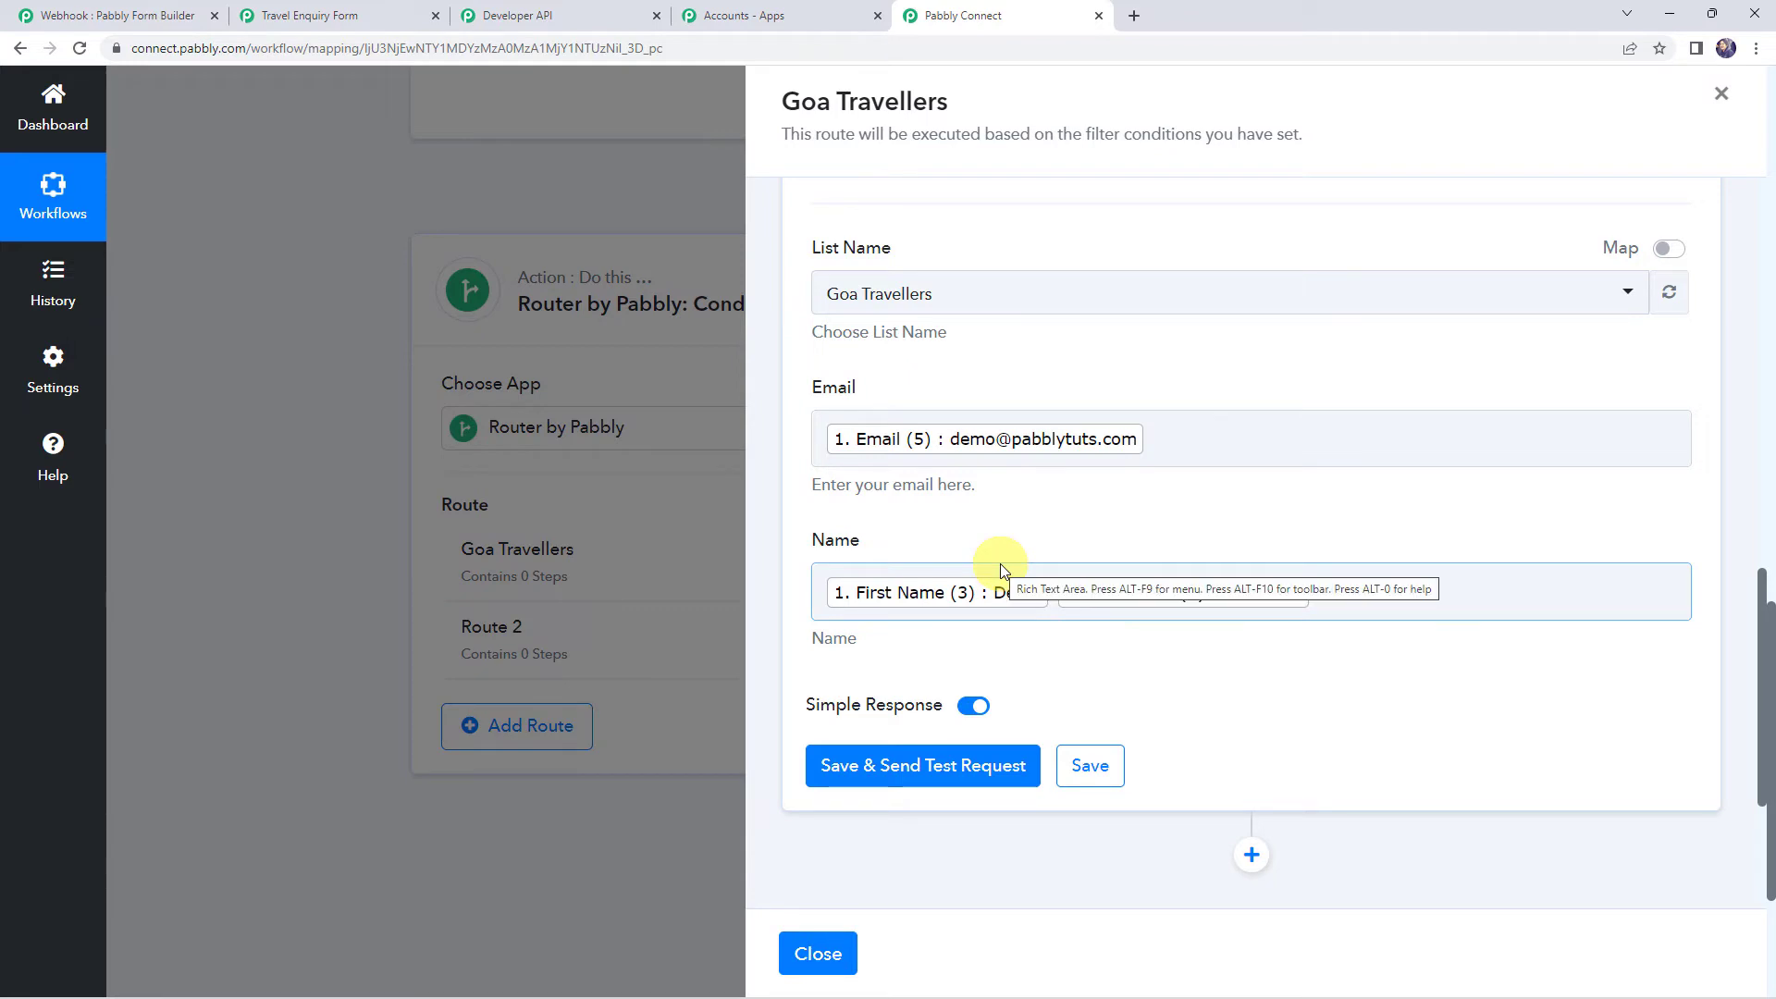
Save the Add Subscribers step and send a successful test request
click(1158, 442)
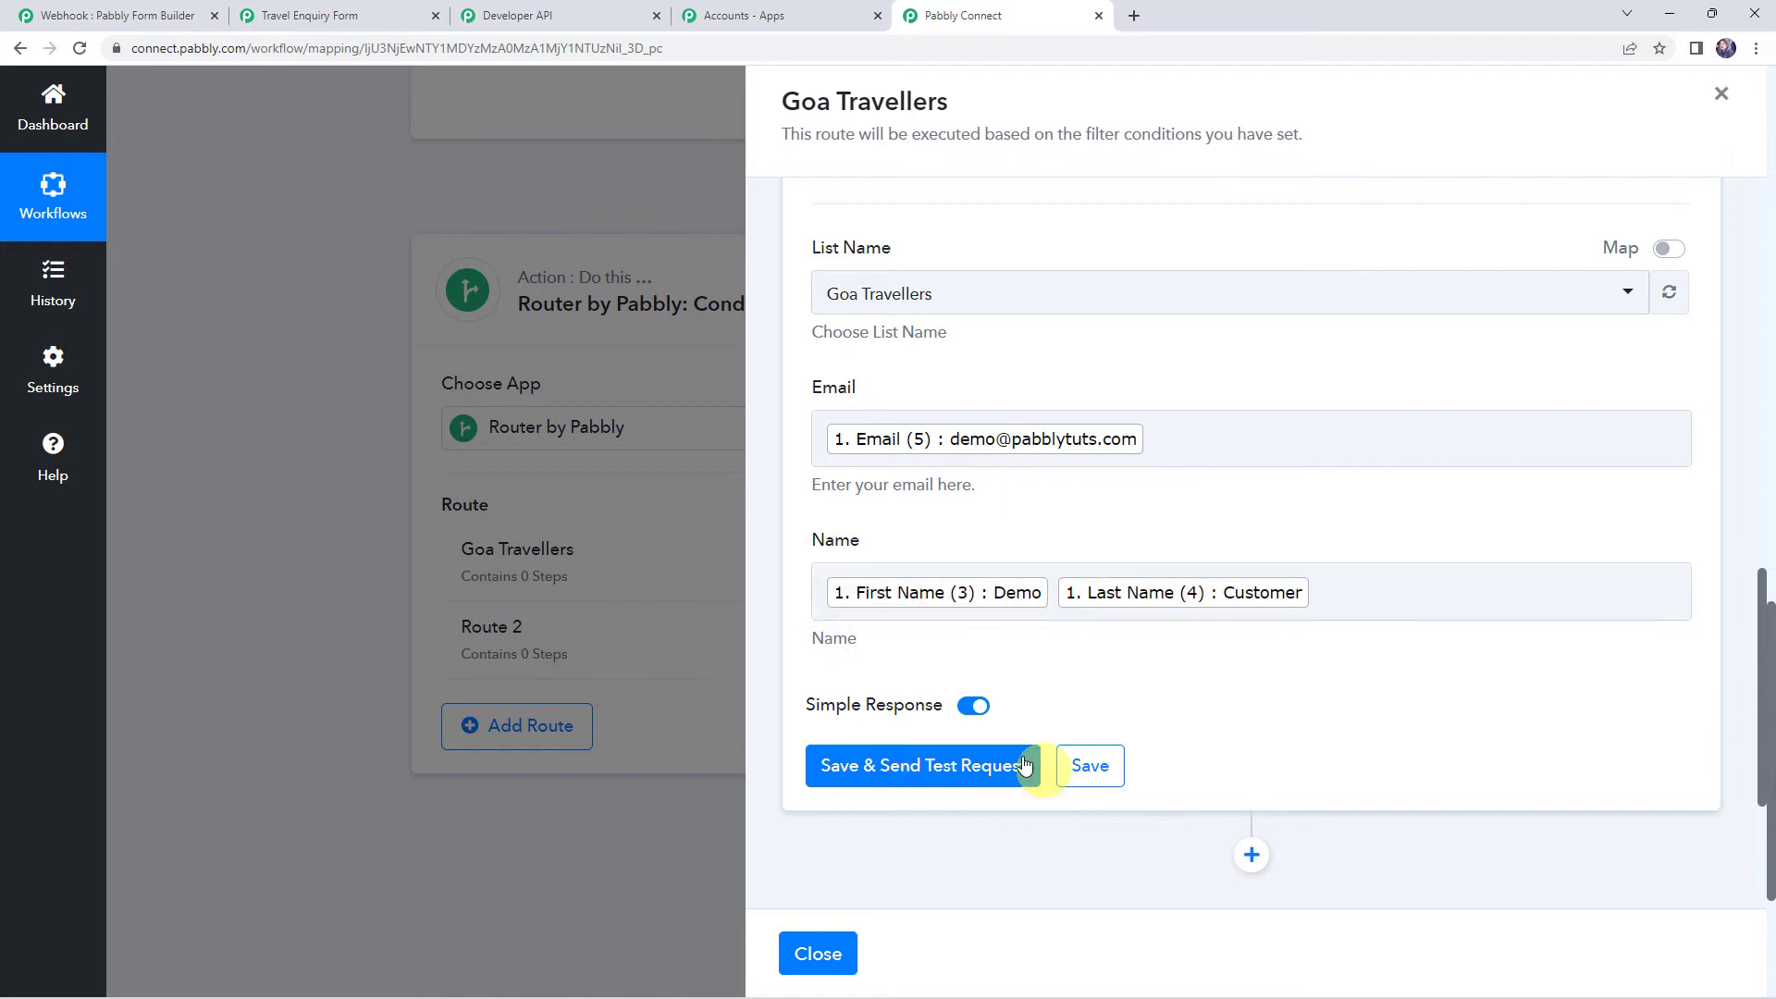
click(925, 775)
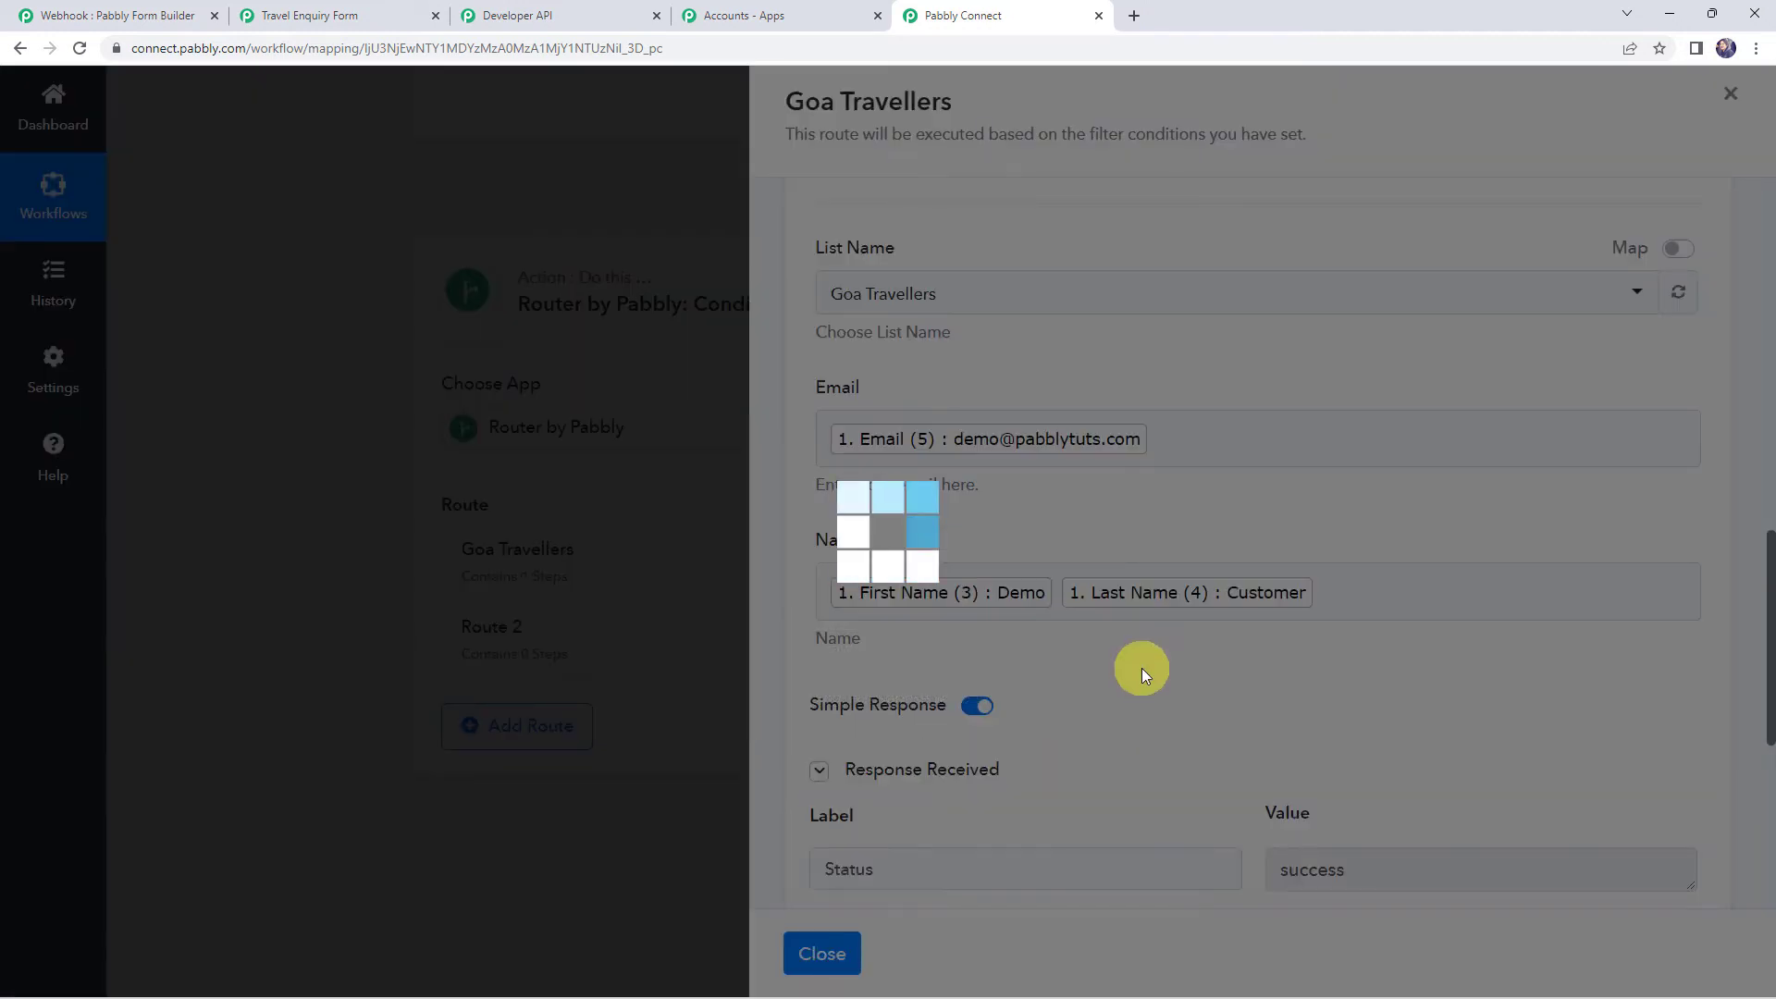
scroll(1141, 668, down, 4)
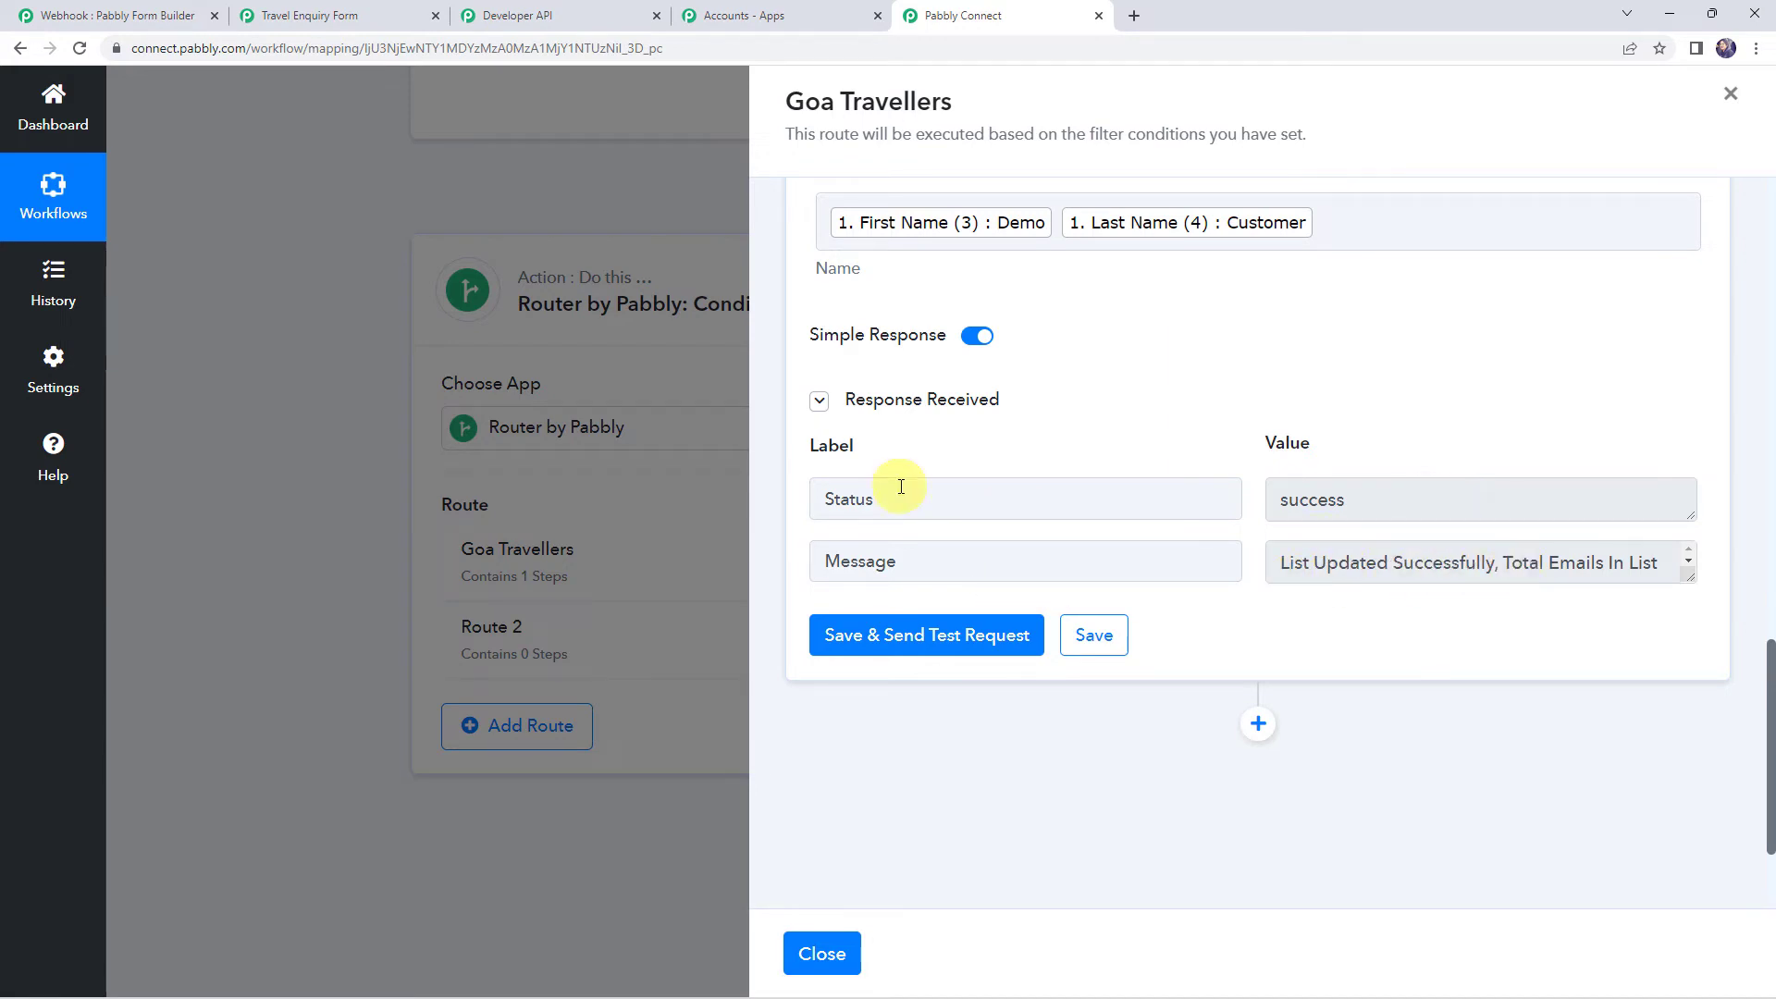
click(541, 11)
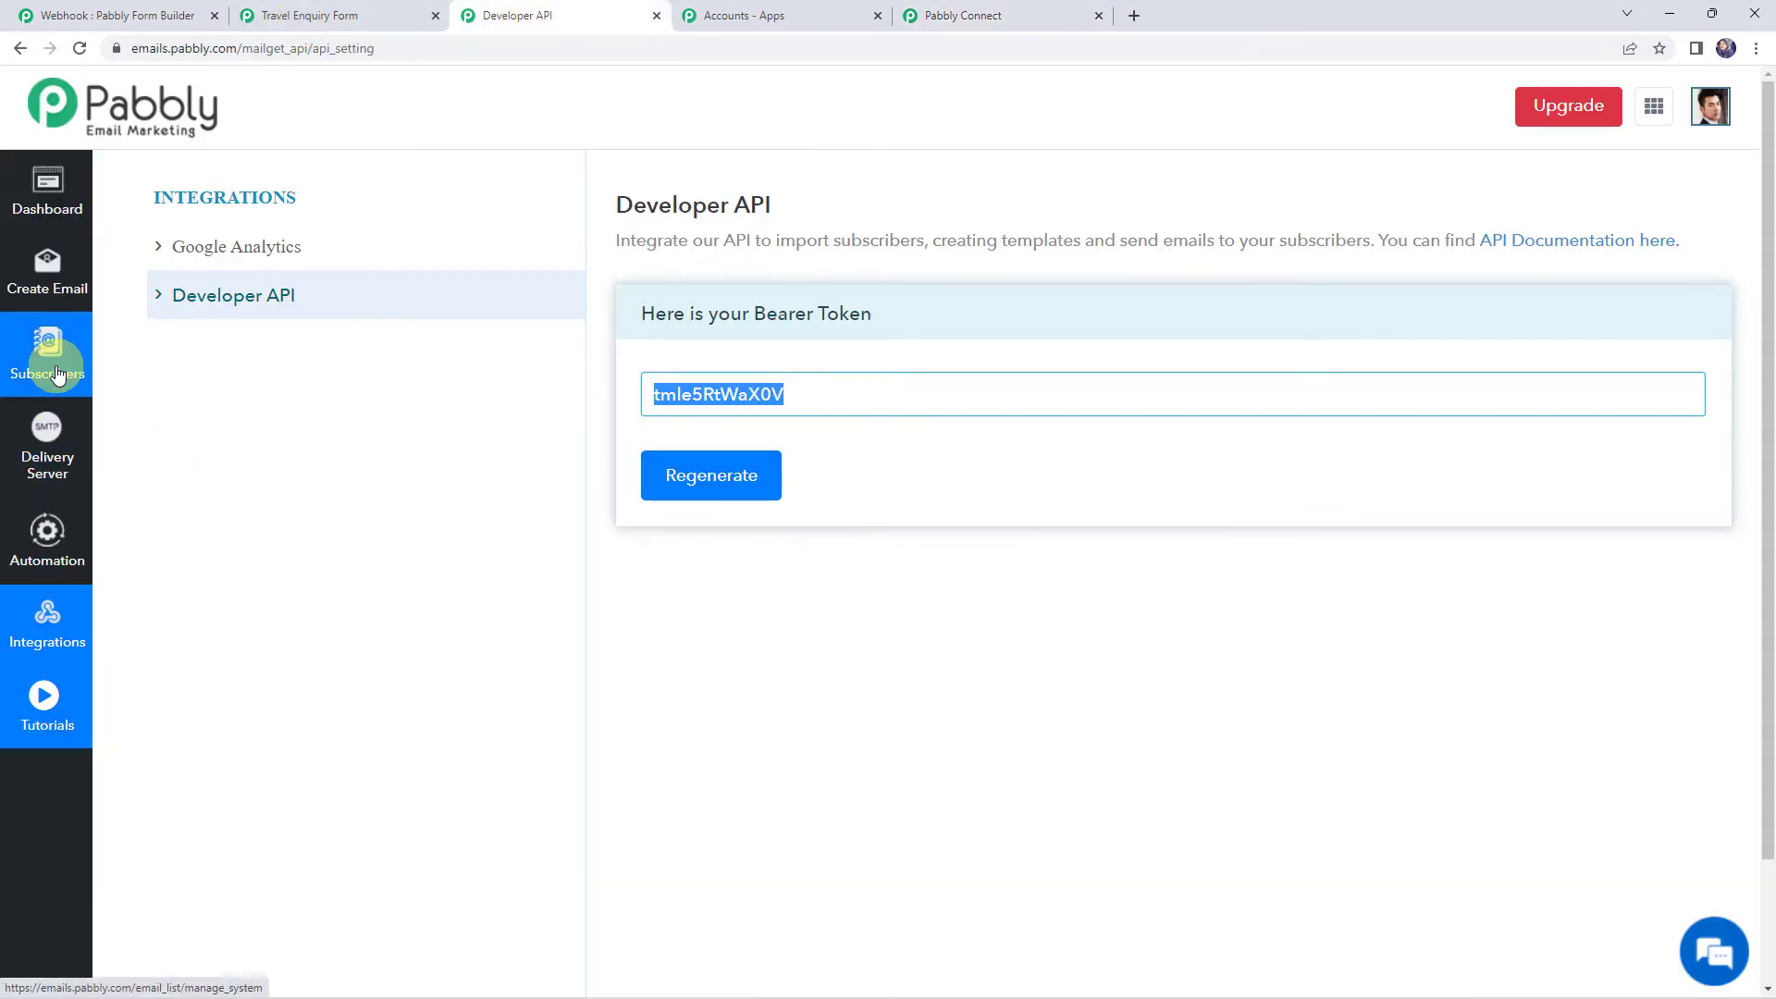
Open Subscribers and view the Goa Travellers list showing the new test subscriber
click(55, 373)
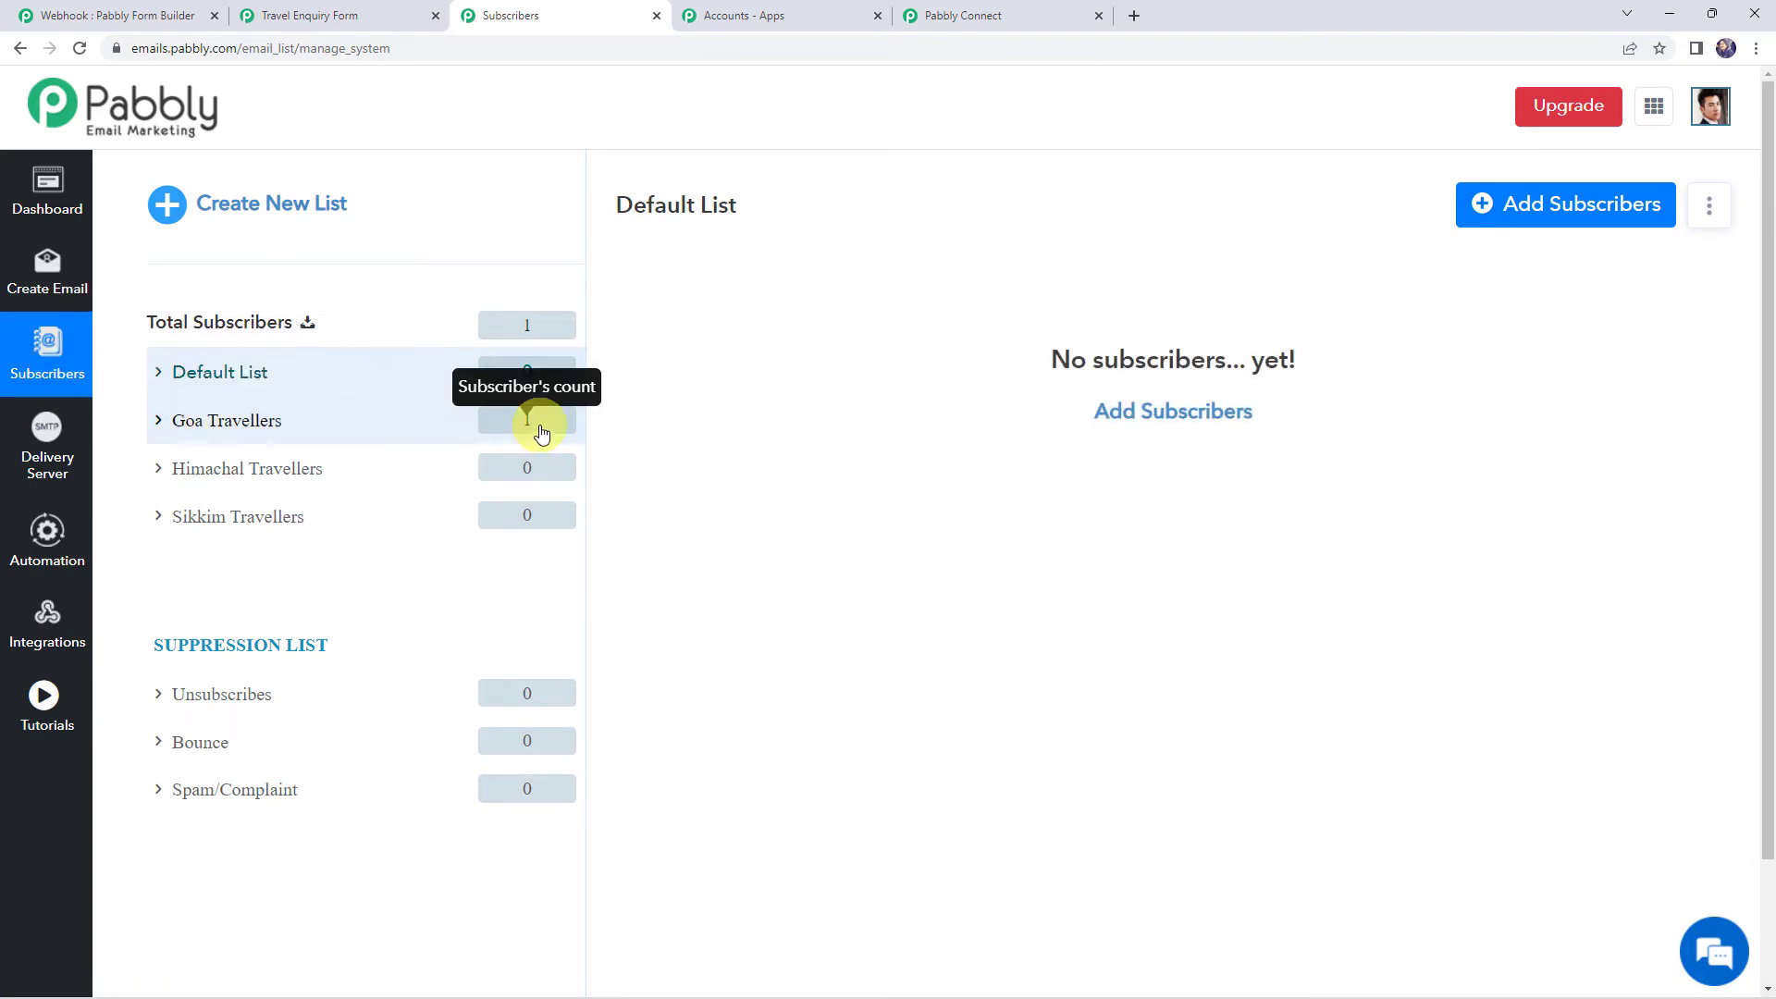
click(542, 432)
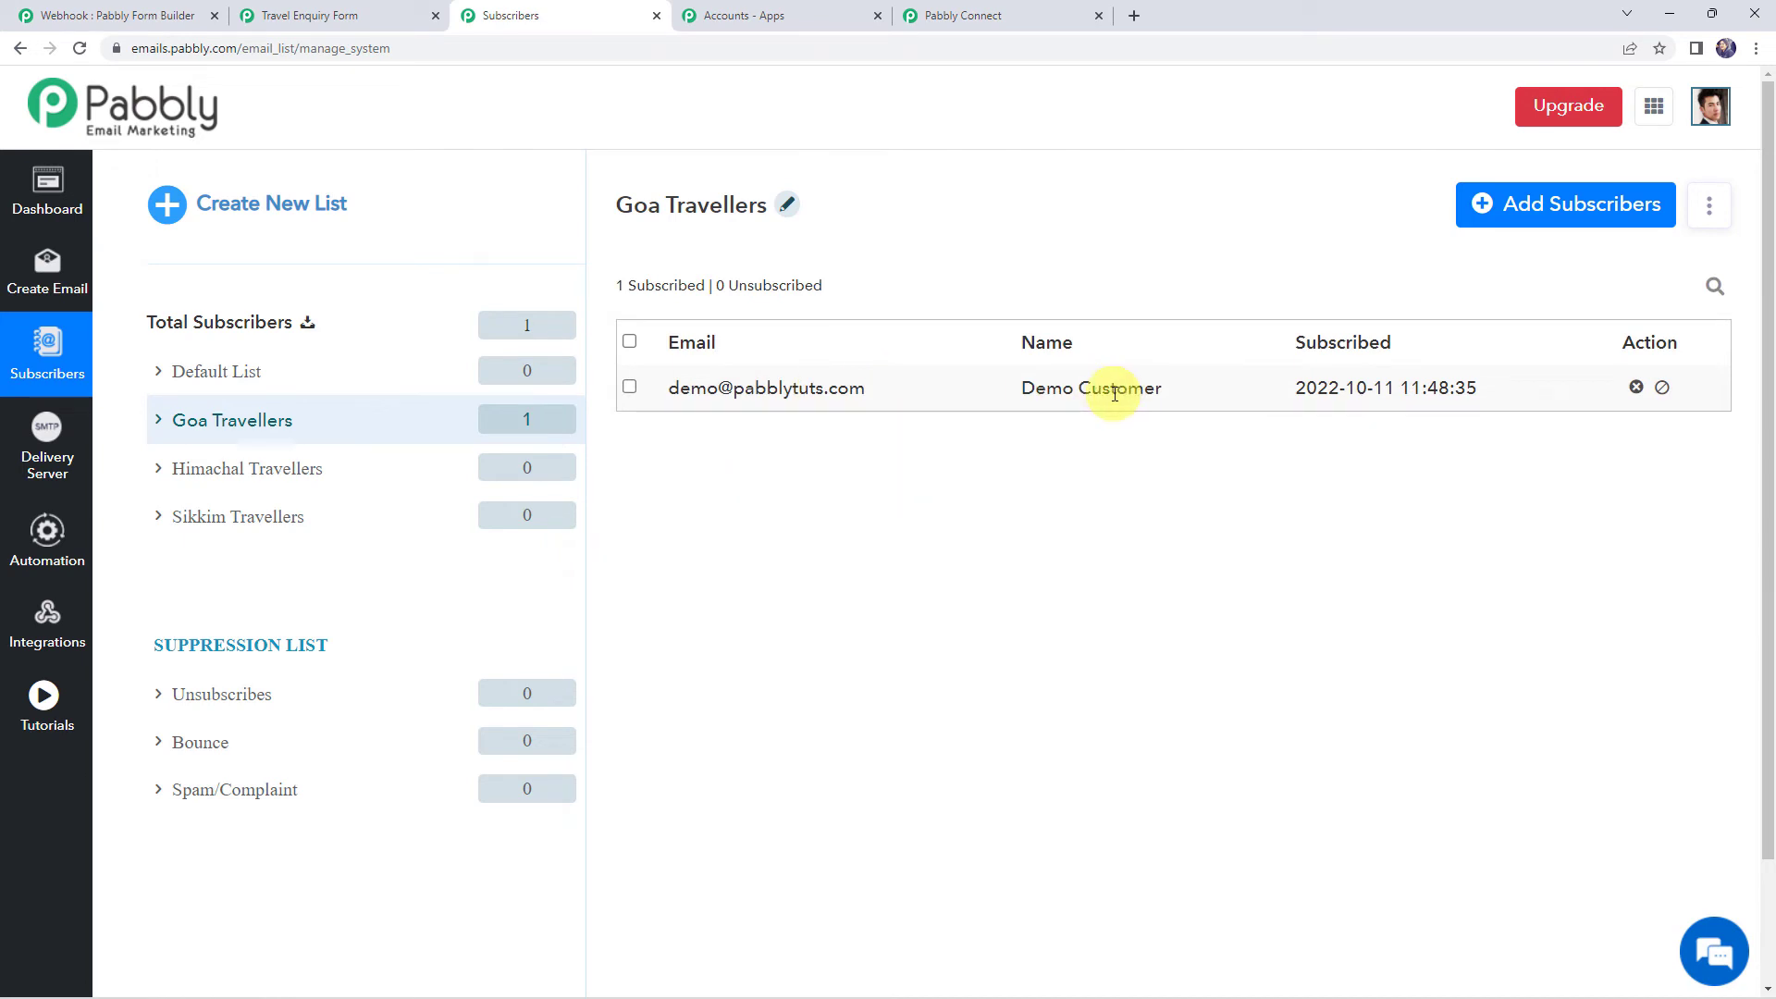
mouse_move(626, 204)
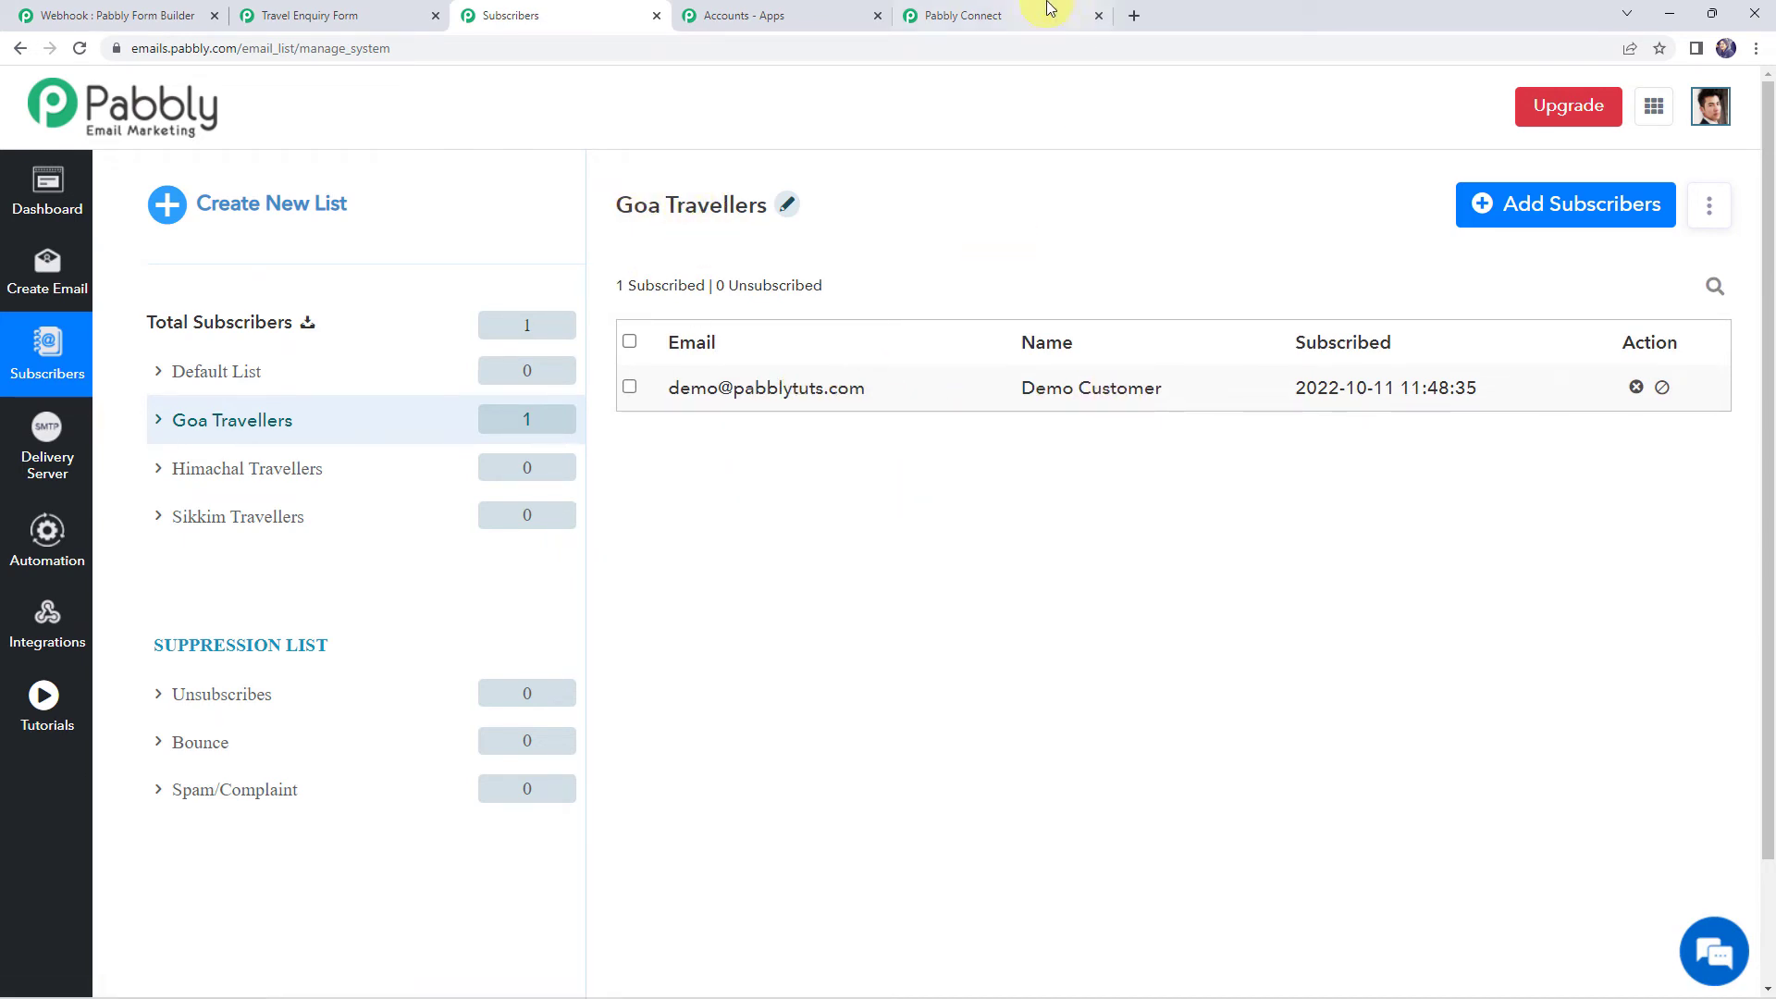
click(994, 11)
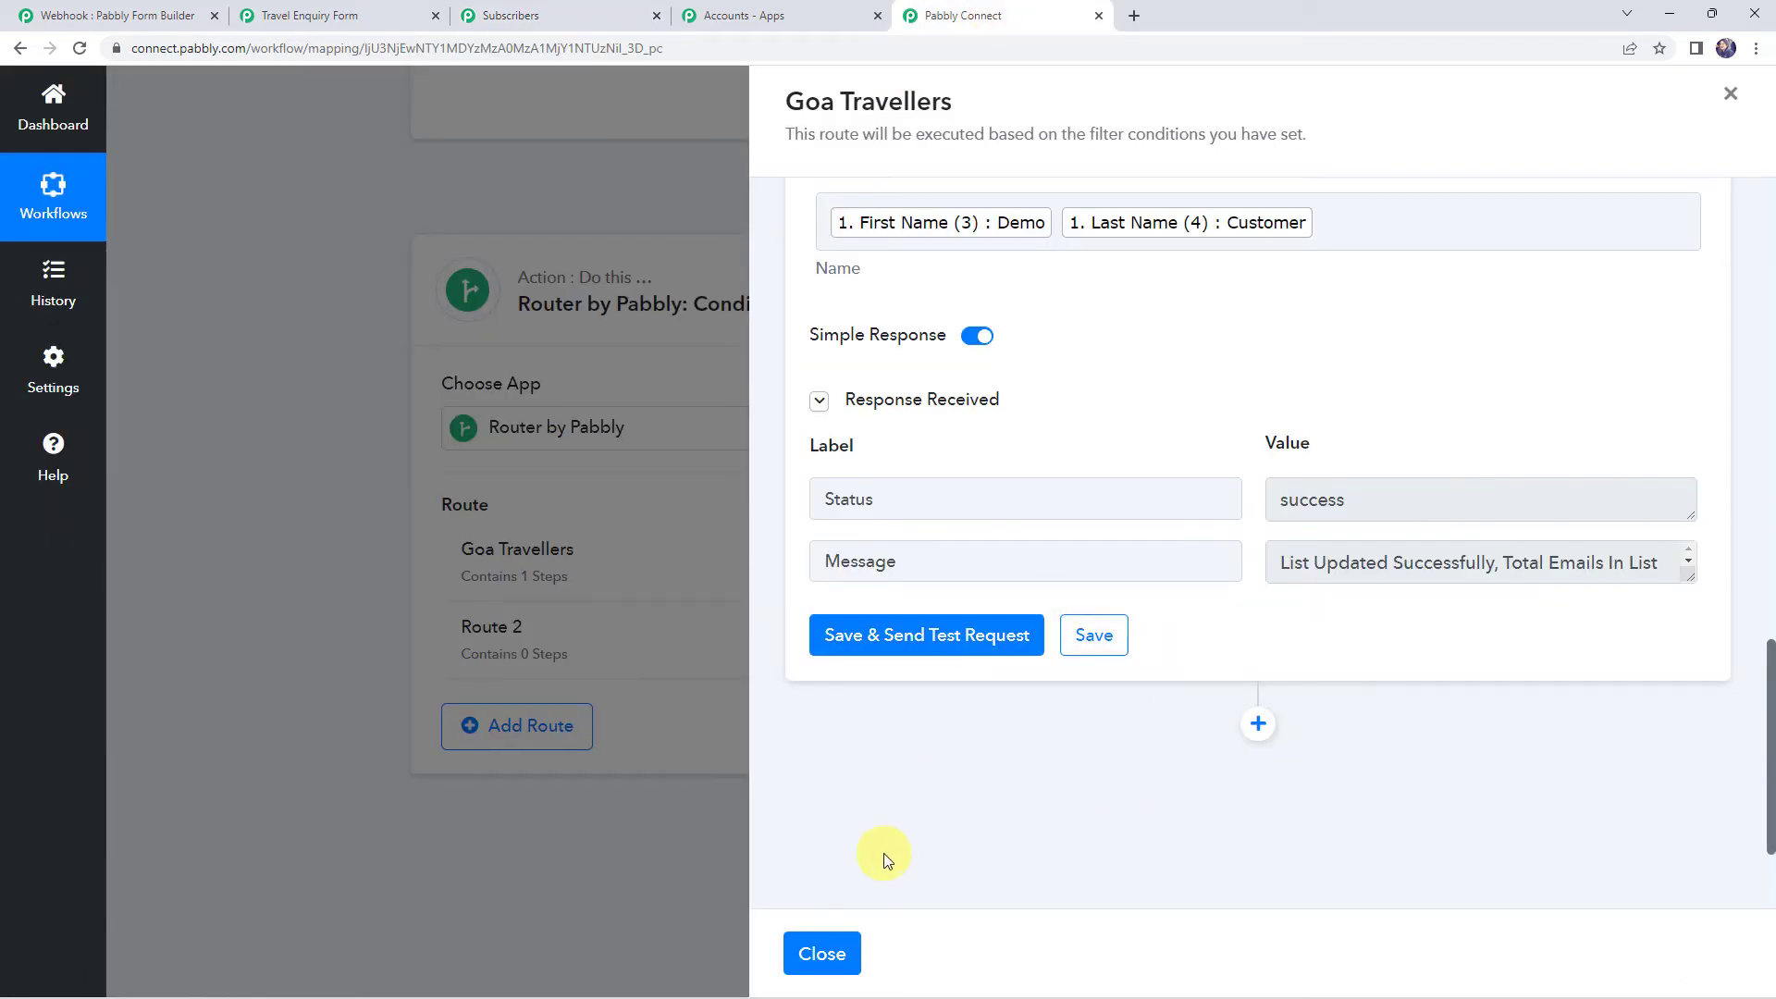
Clone the Goa Travellers route and confirm the copy
click(823, 953)
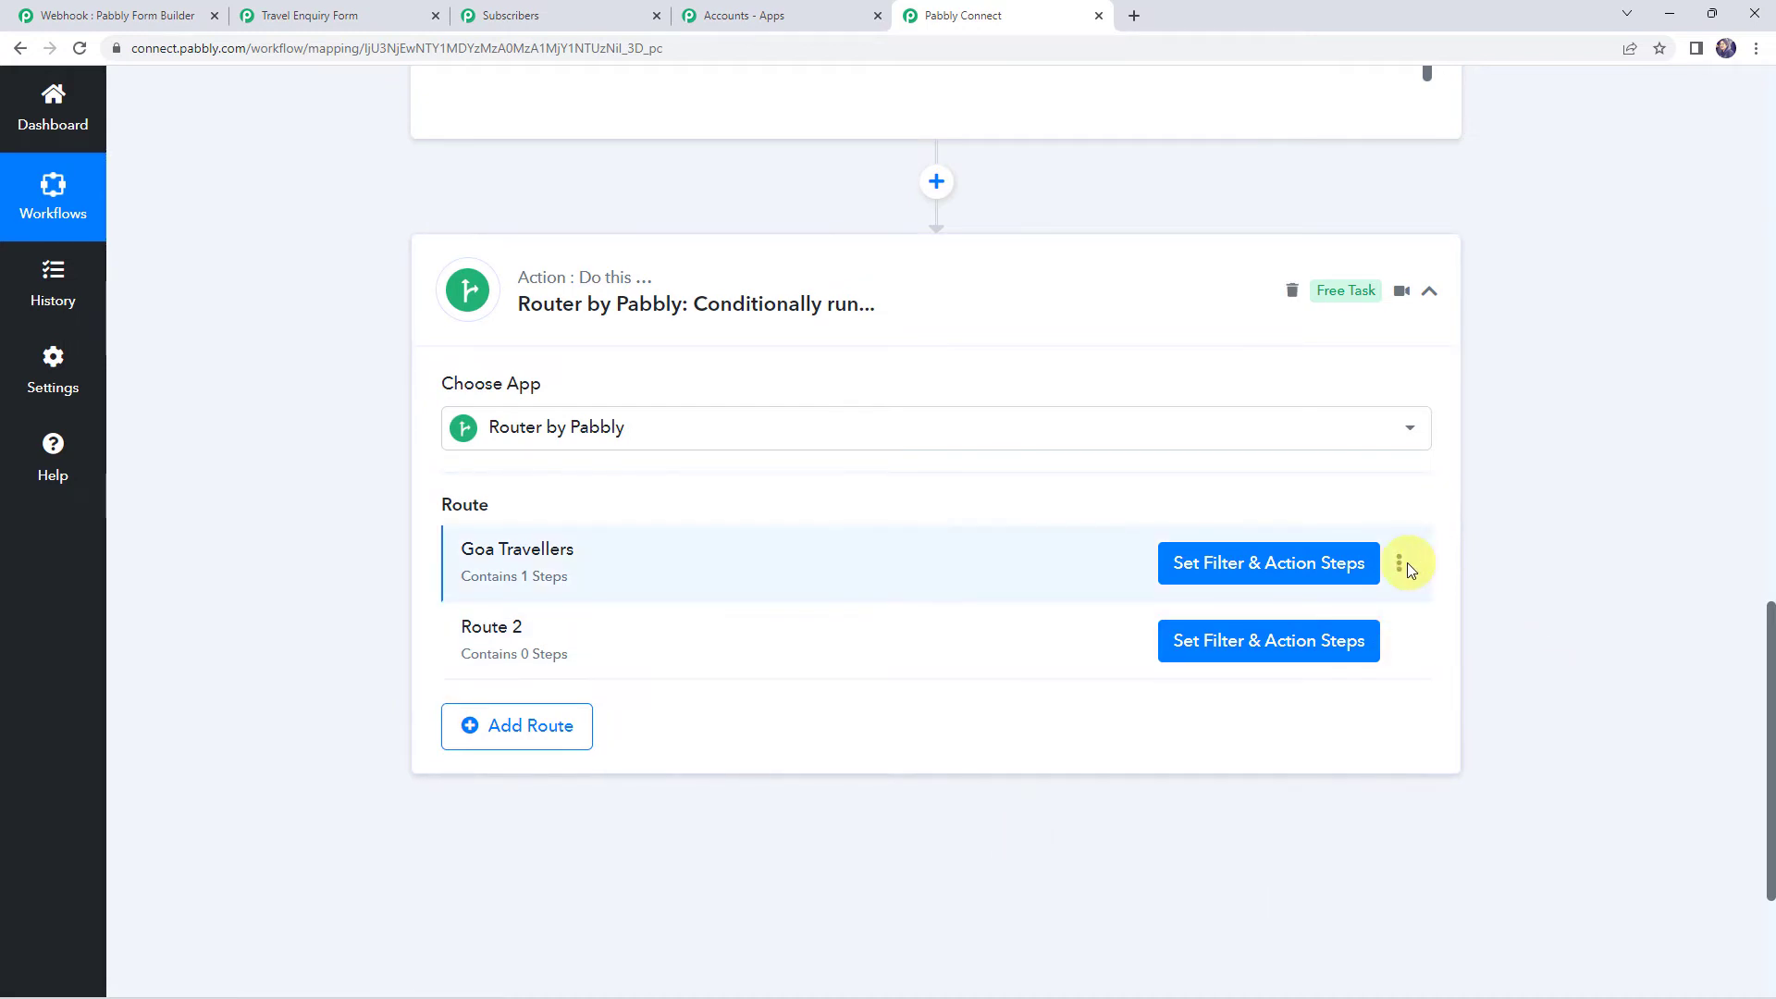
click(1401, 566)
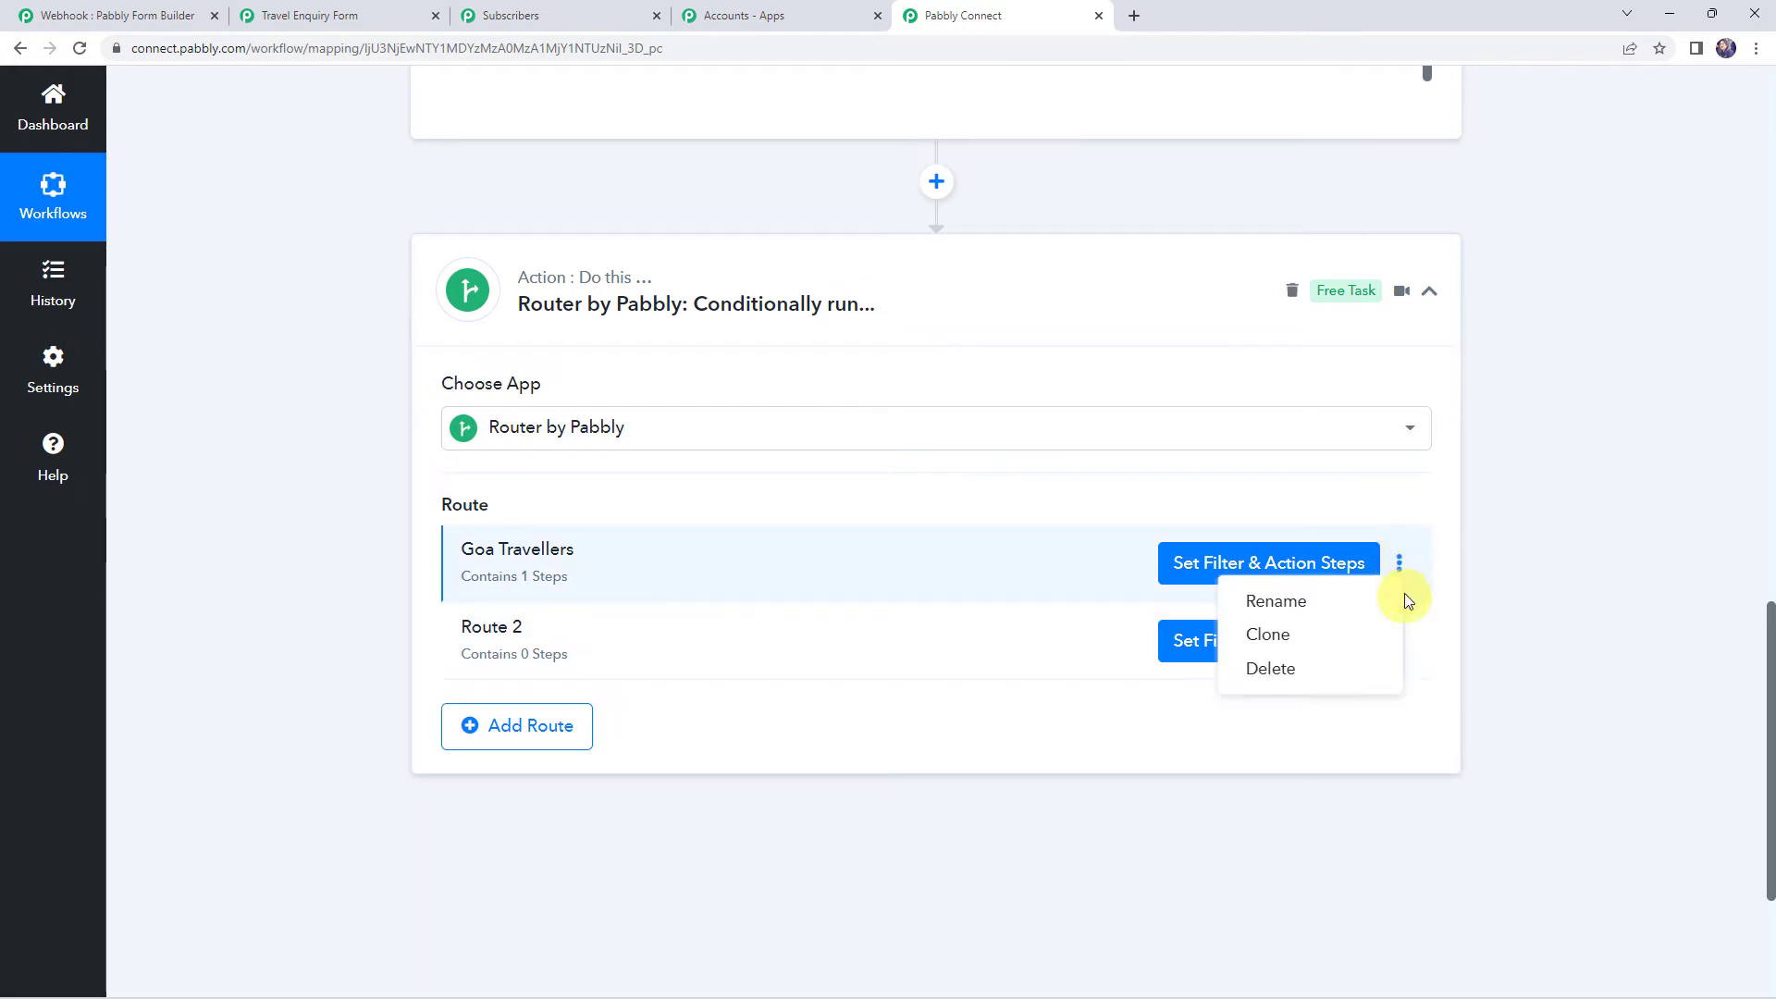
click(1299, 642)
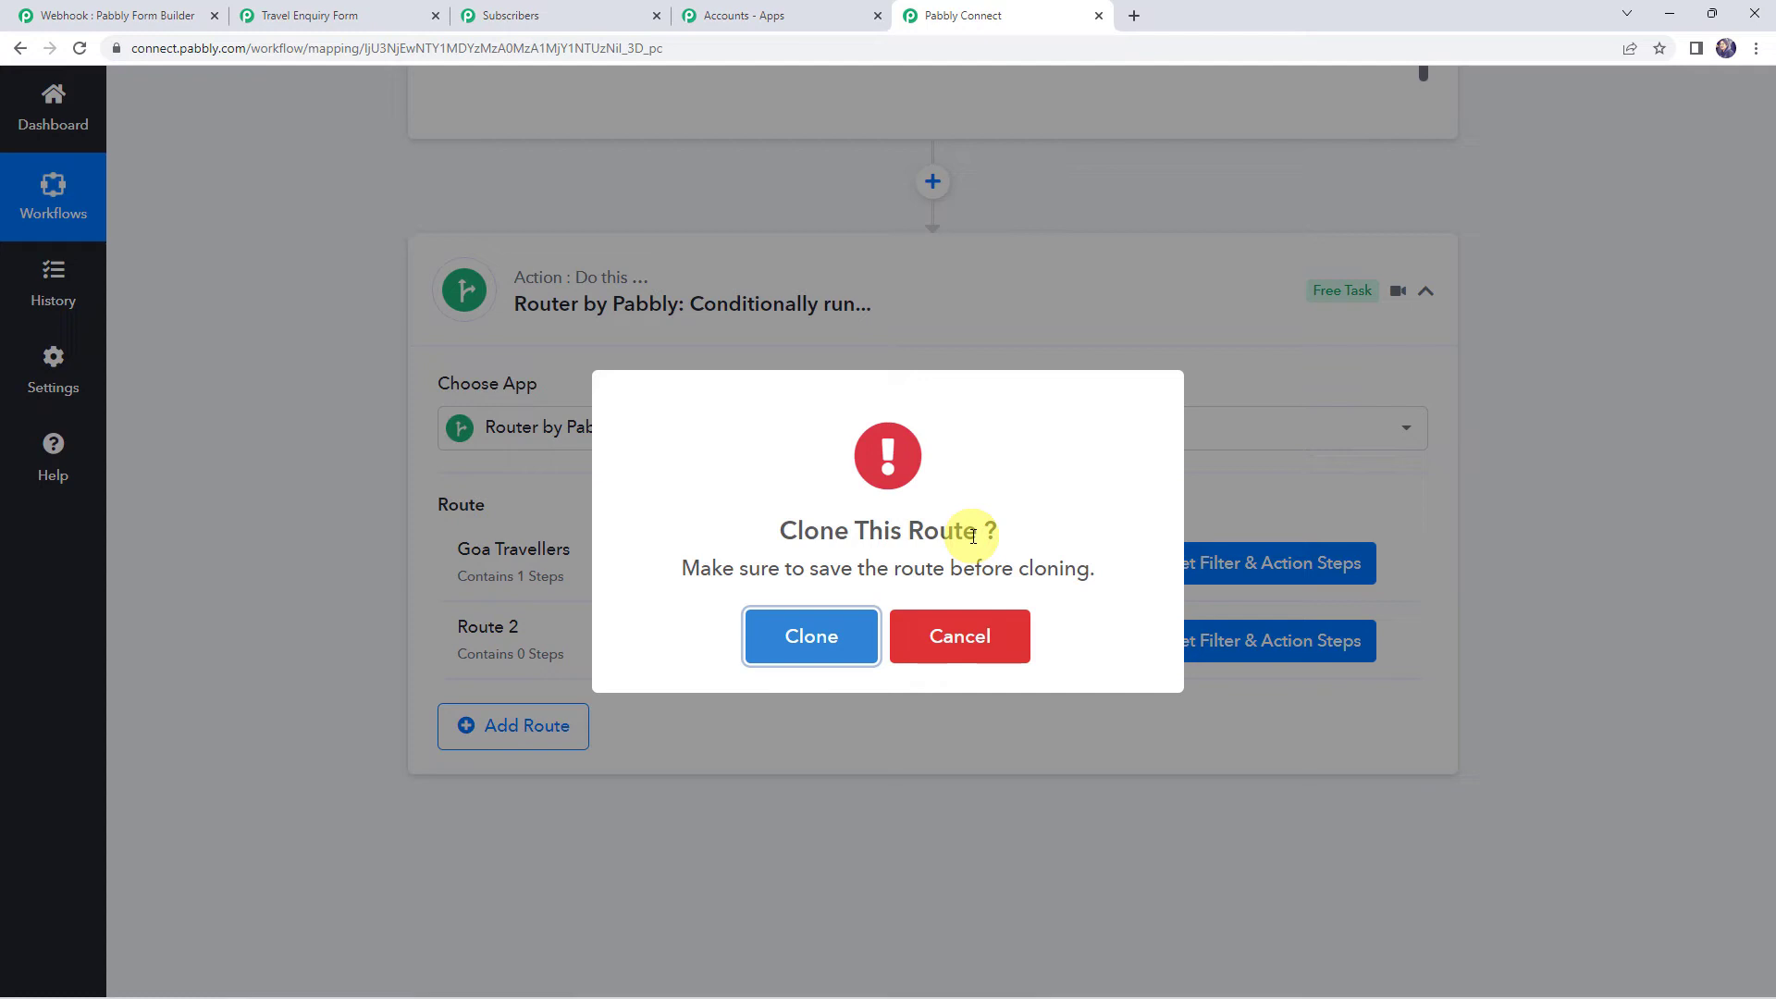
drag(775, 523, 1036, 535)
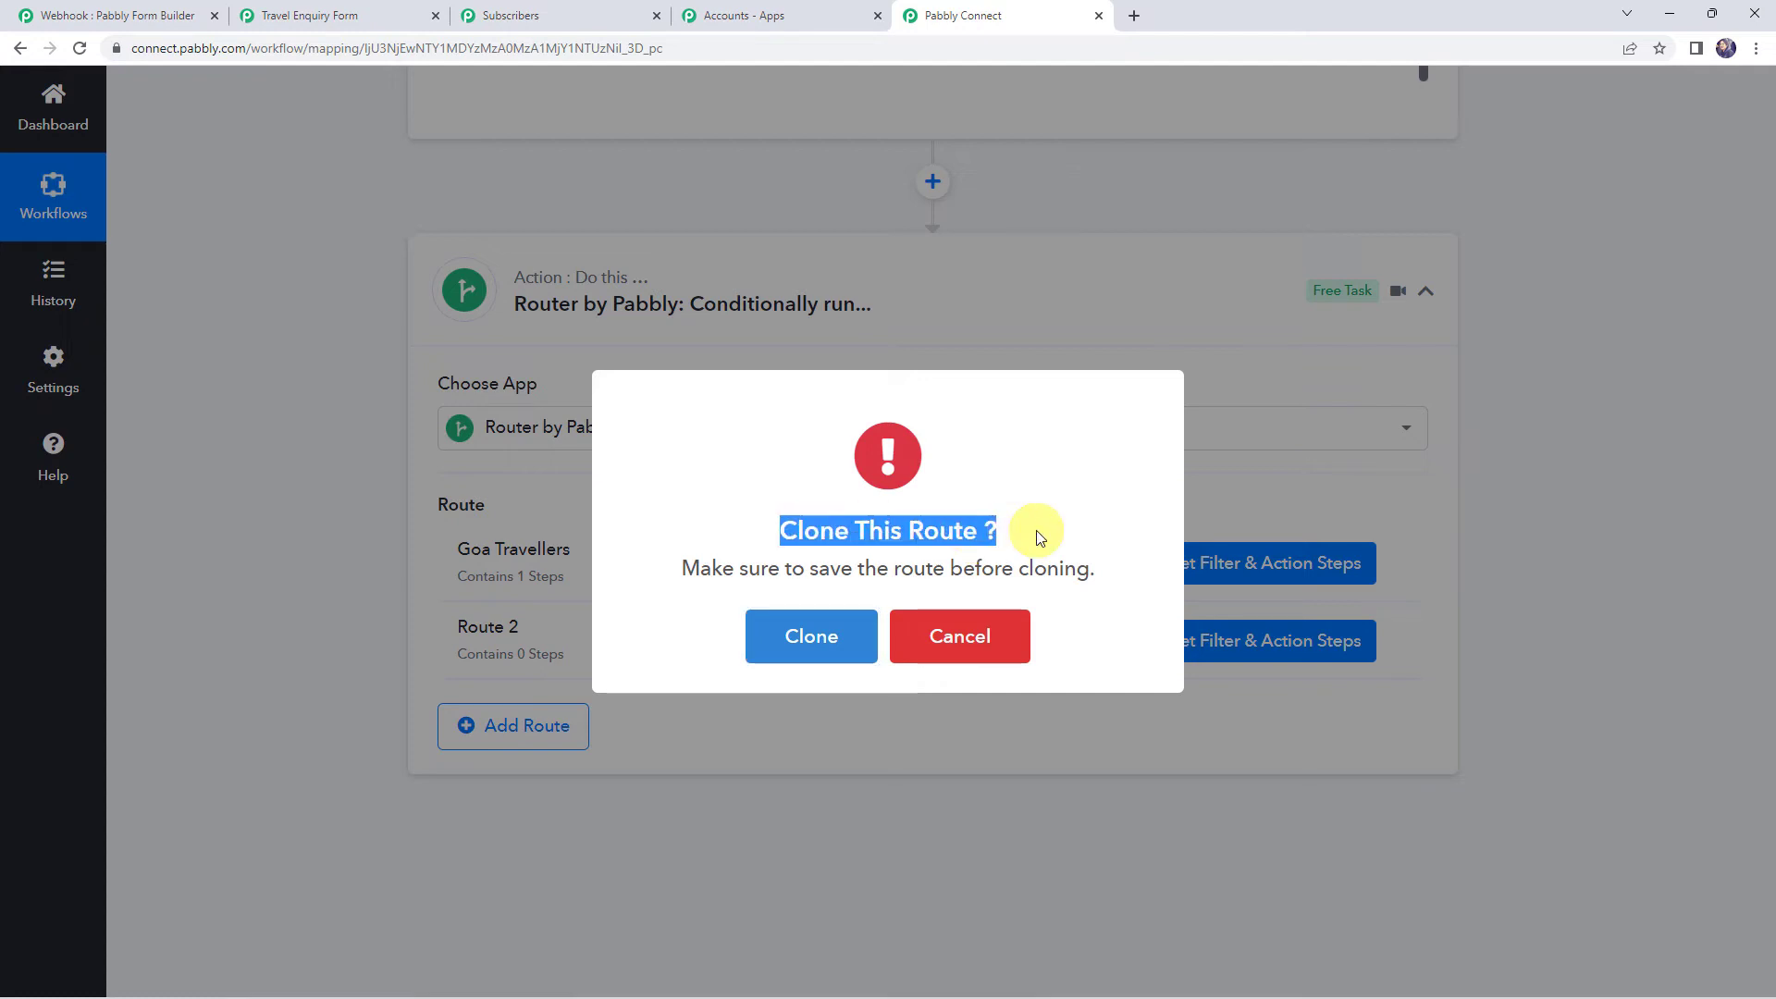
click(811, 636)
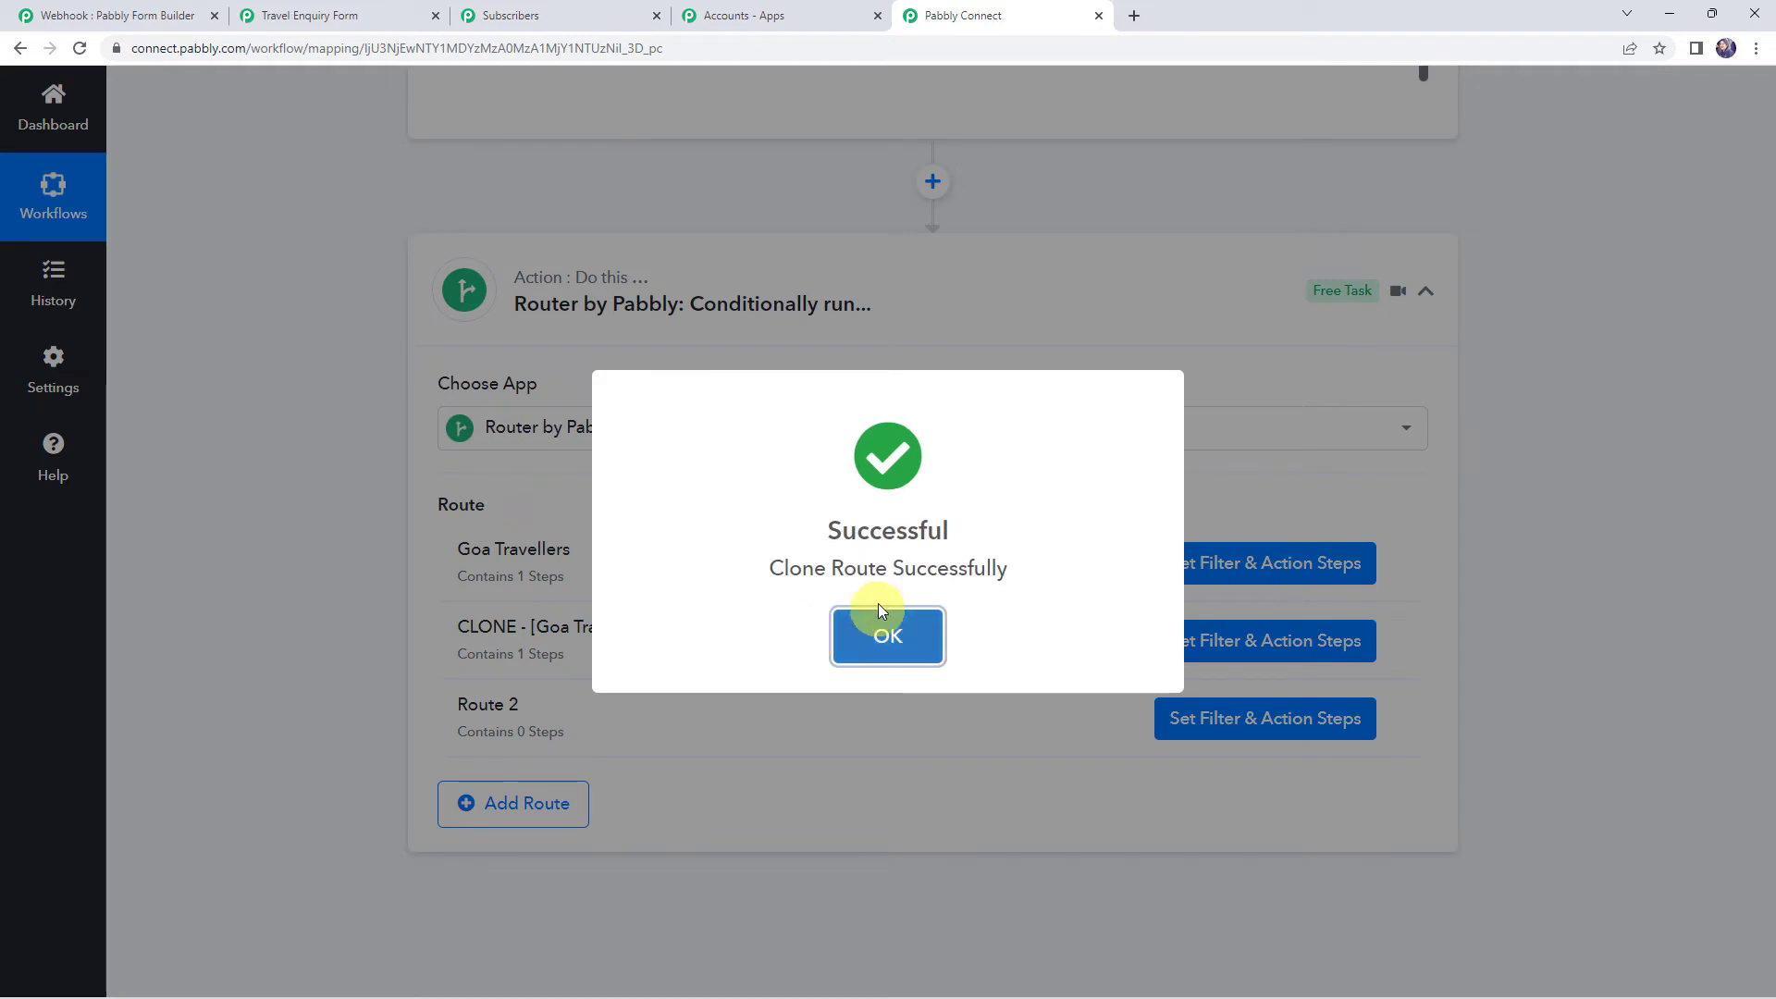
click(883, 627)
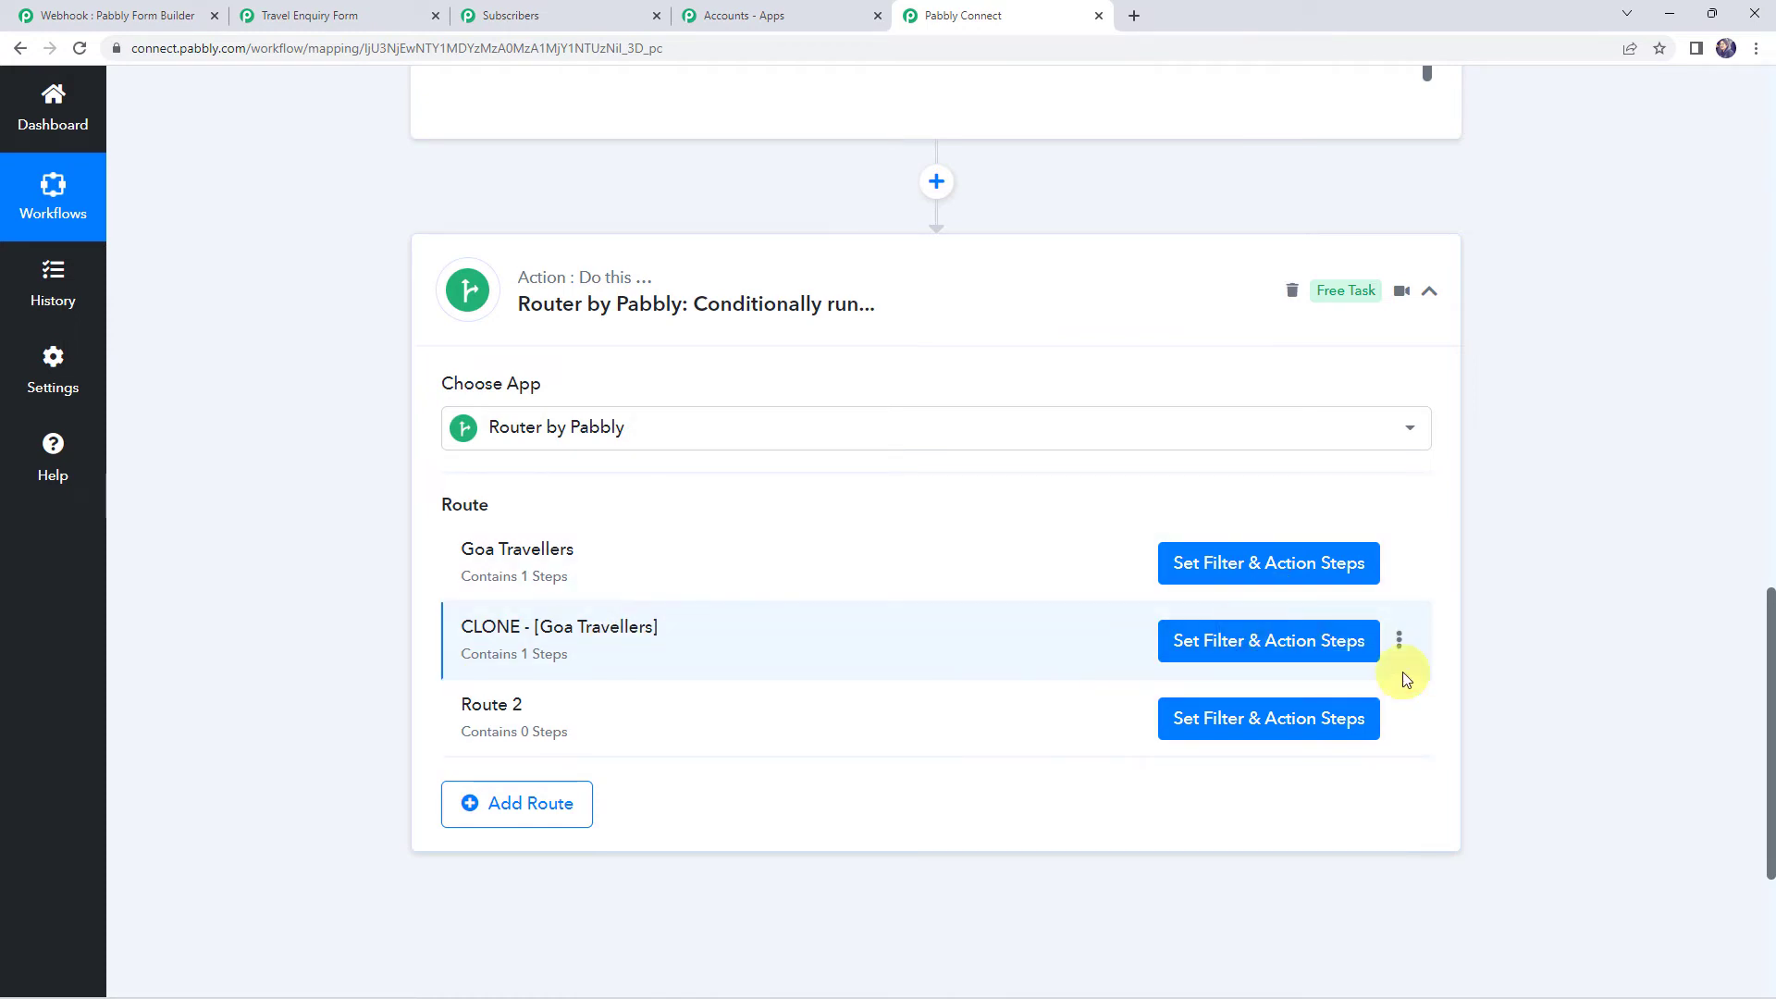
Rename the cloned route to Sikkim Travellers and update it
click(1399, 642)
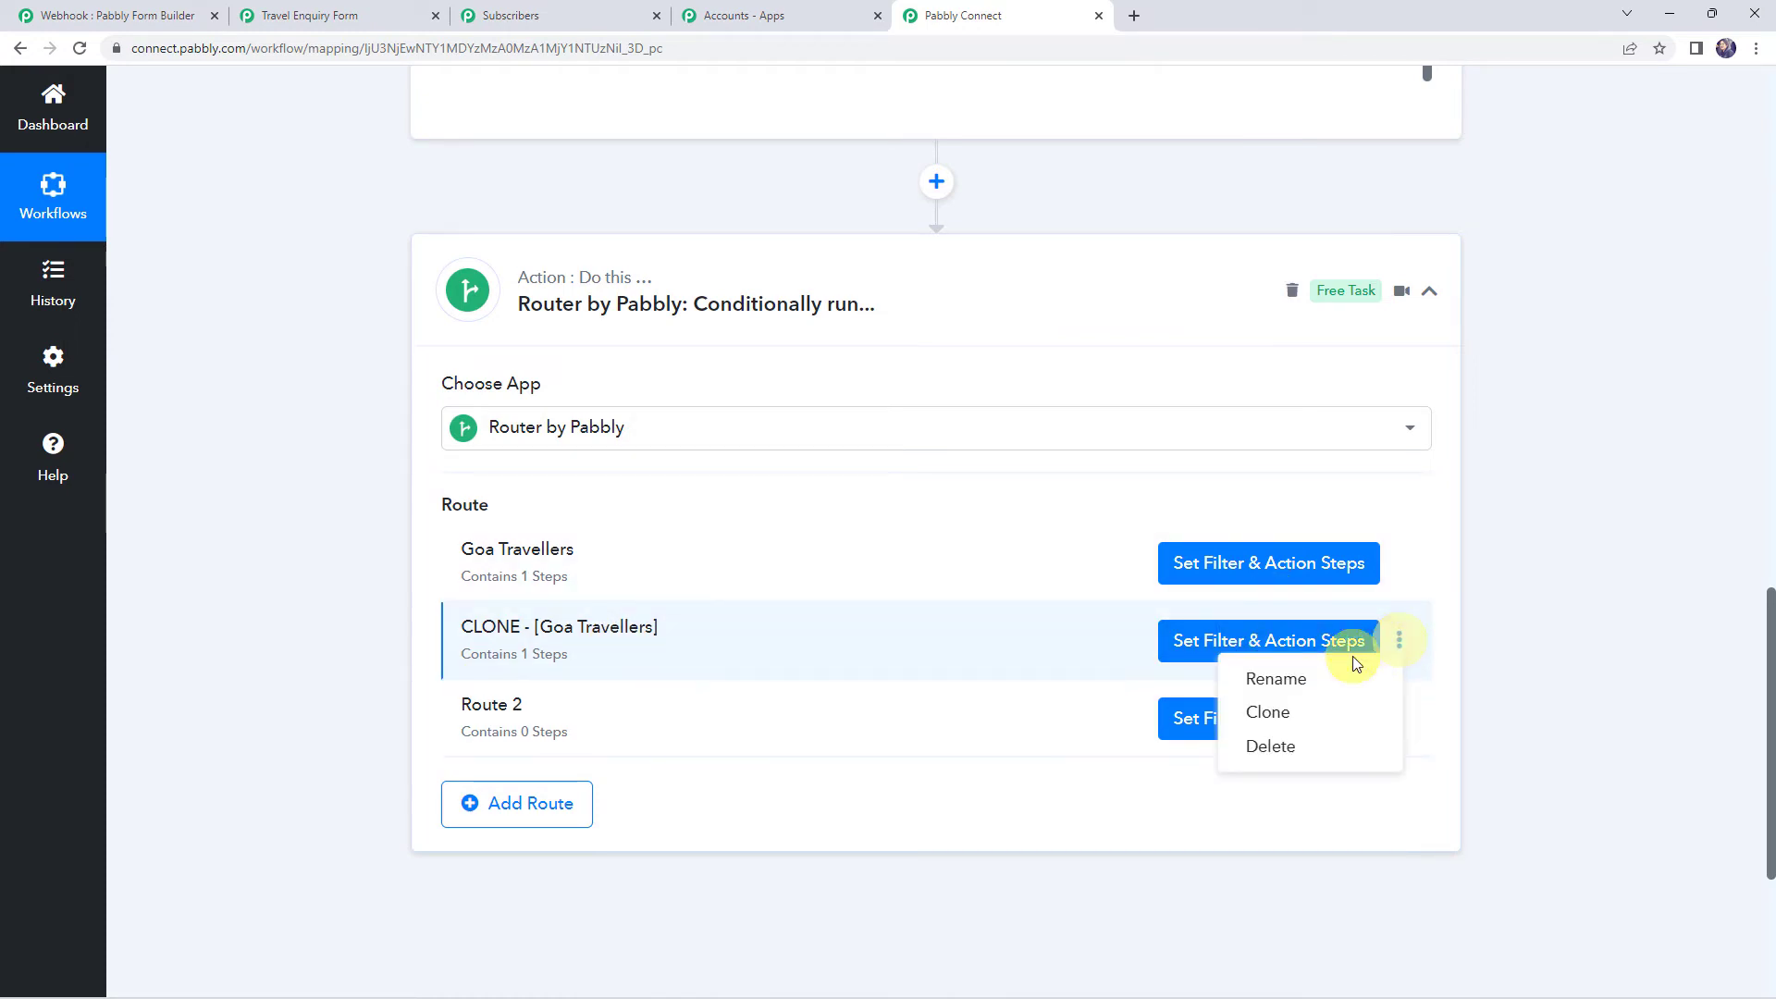
click(1285, 681)
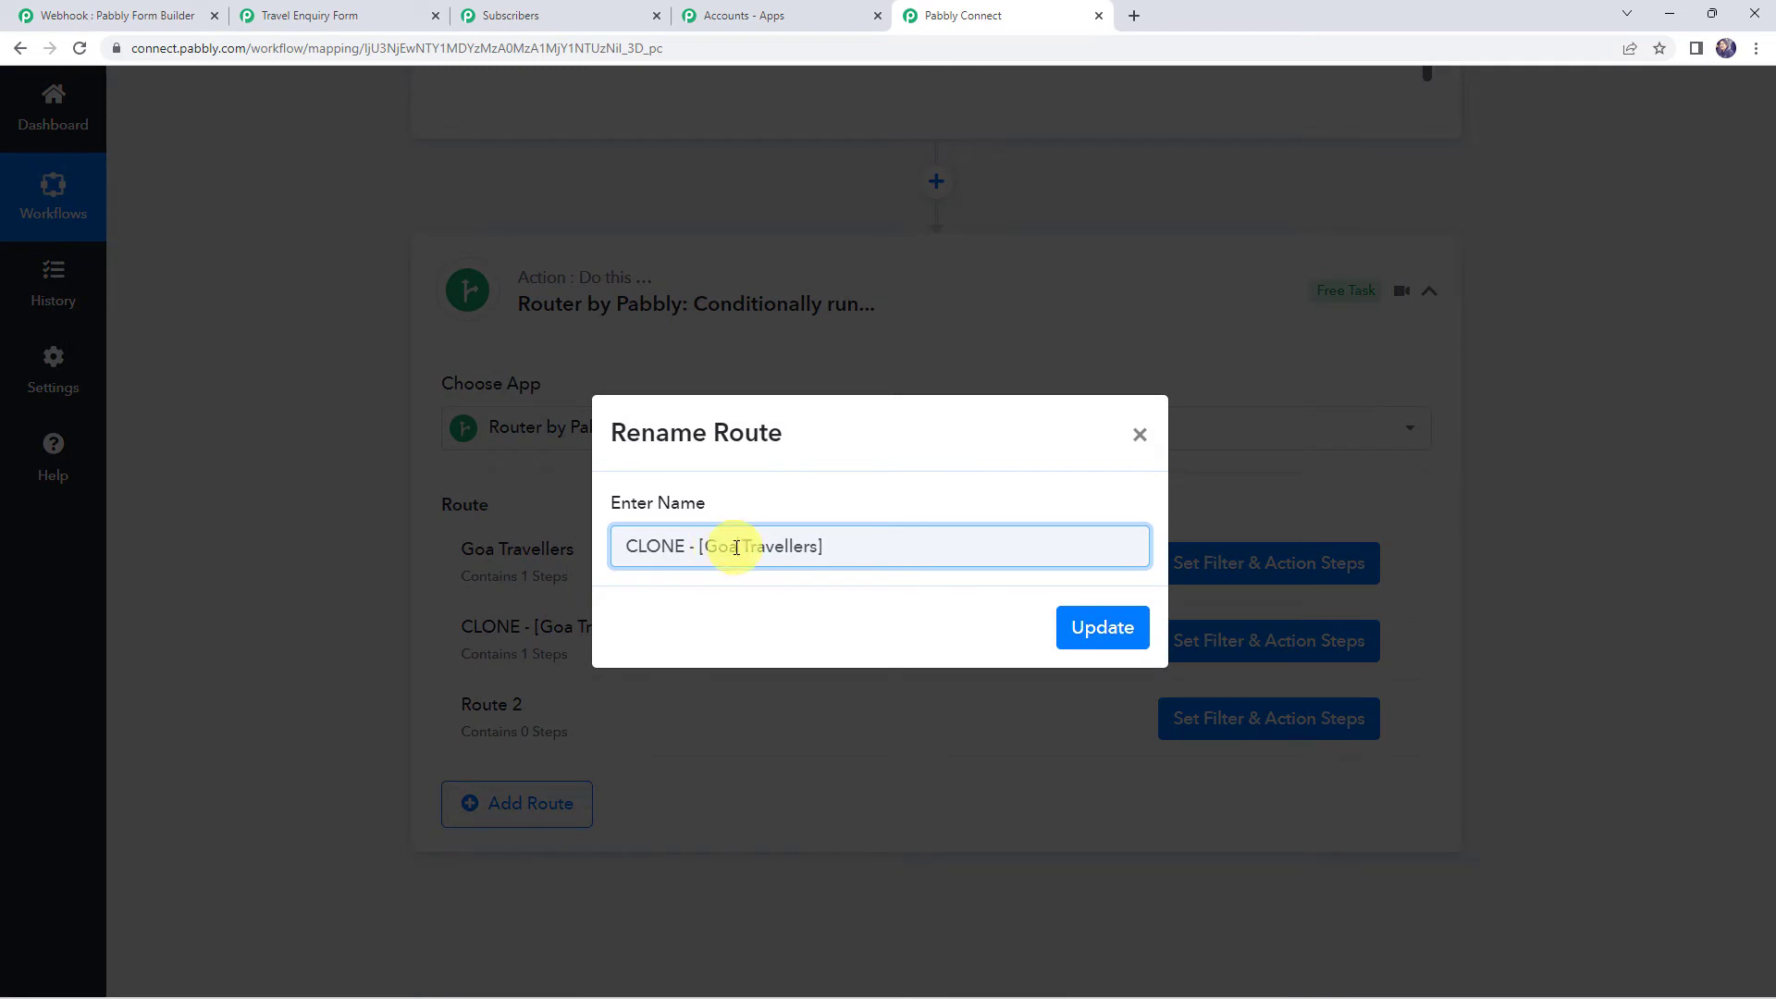
drag(737, 546, 573, 524)
text(Su)
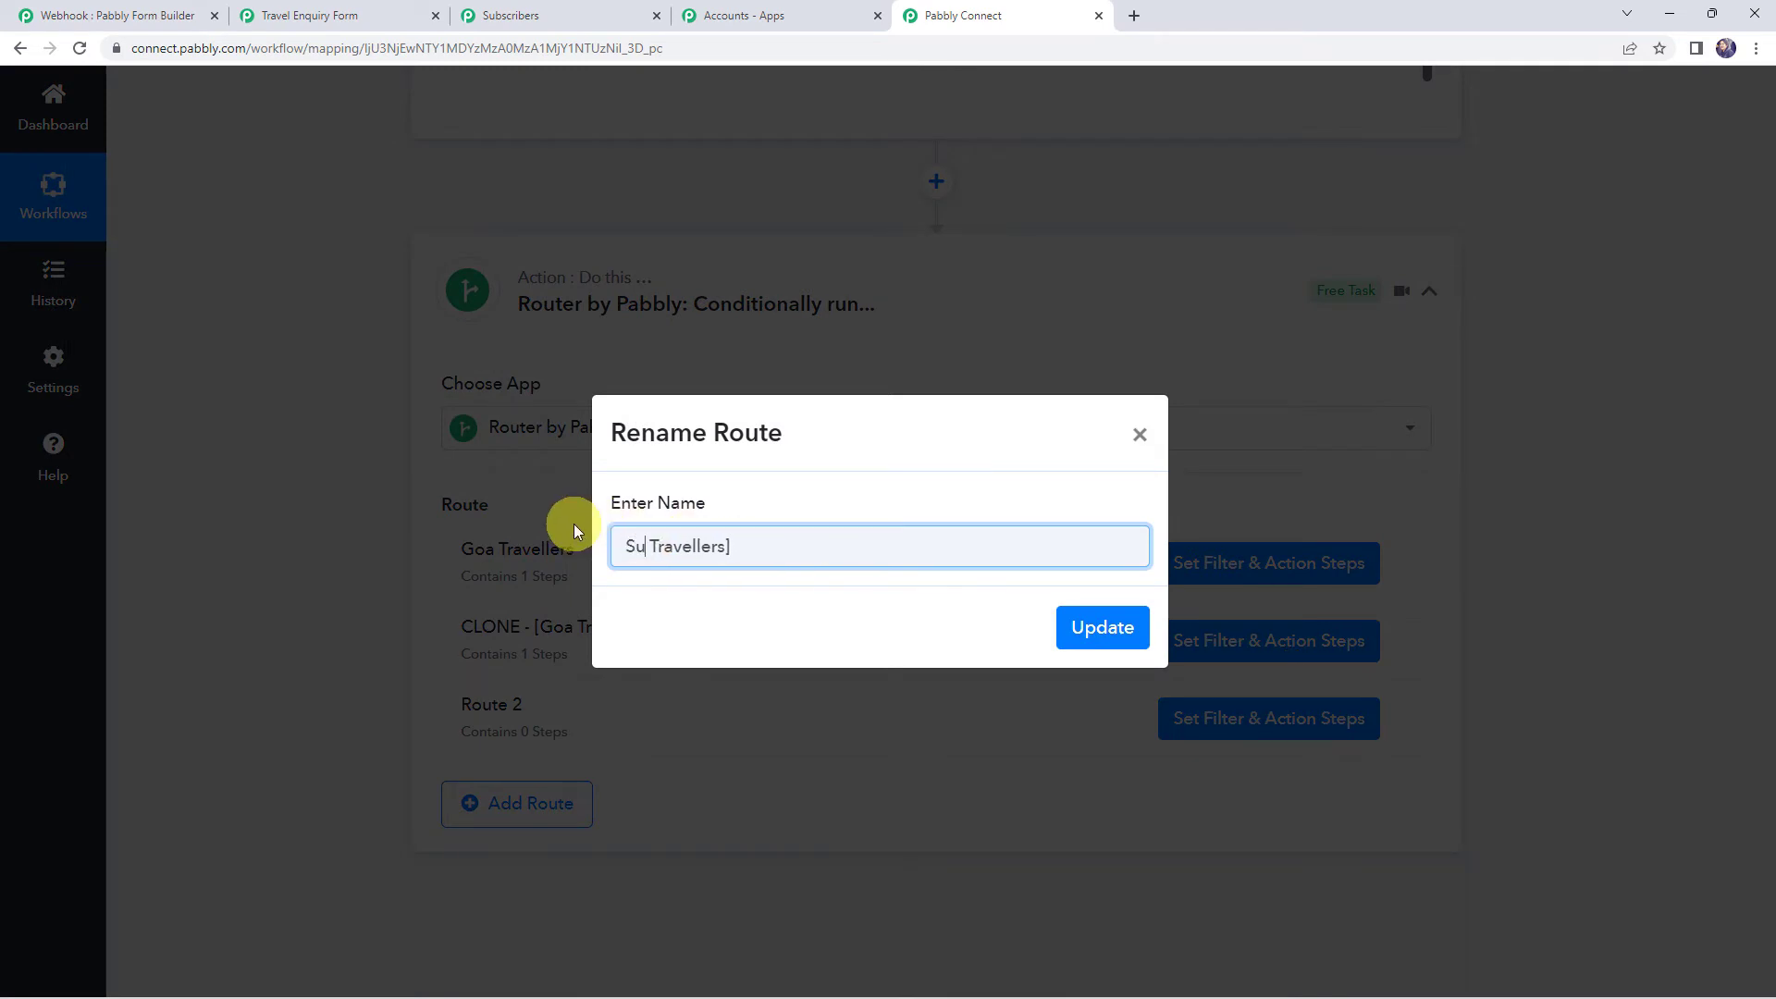
key(BackSpace)
text(ikkim)
click(815, 538)
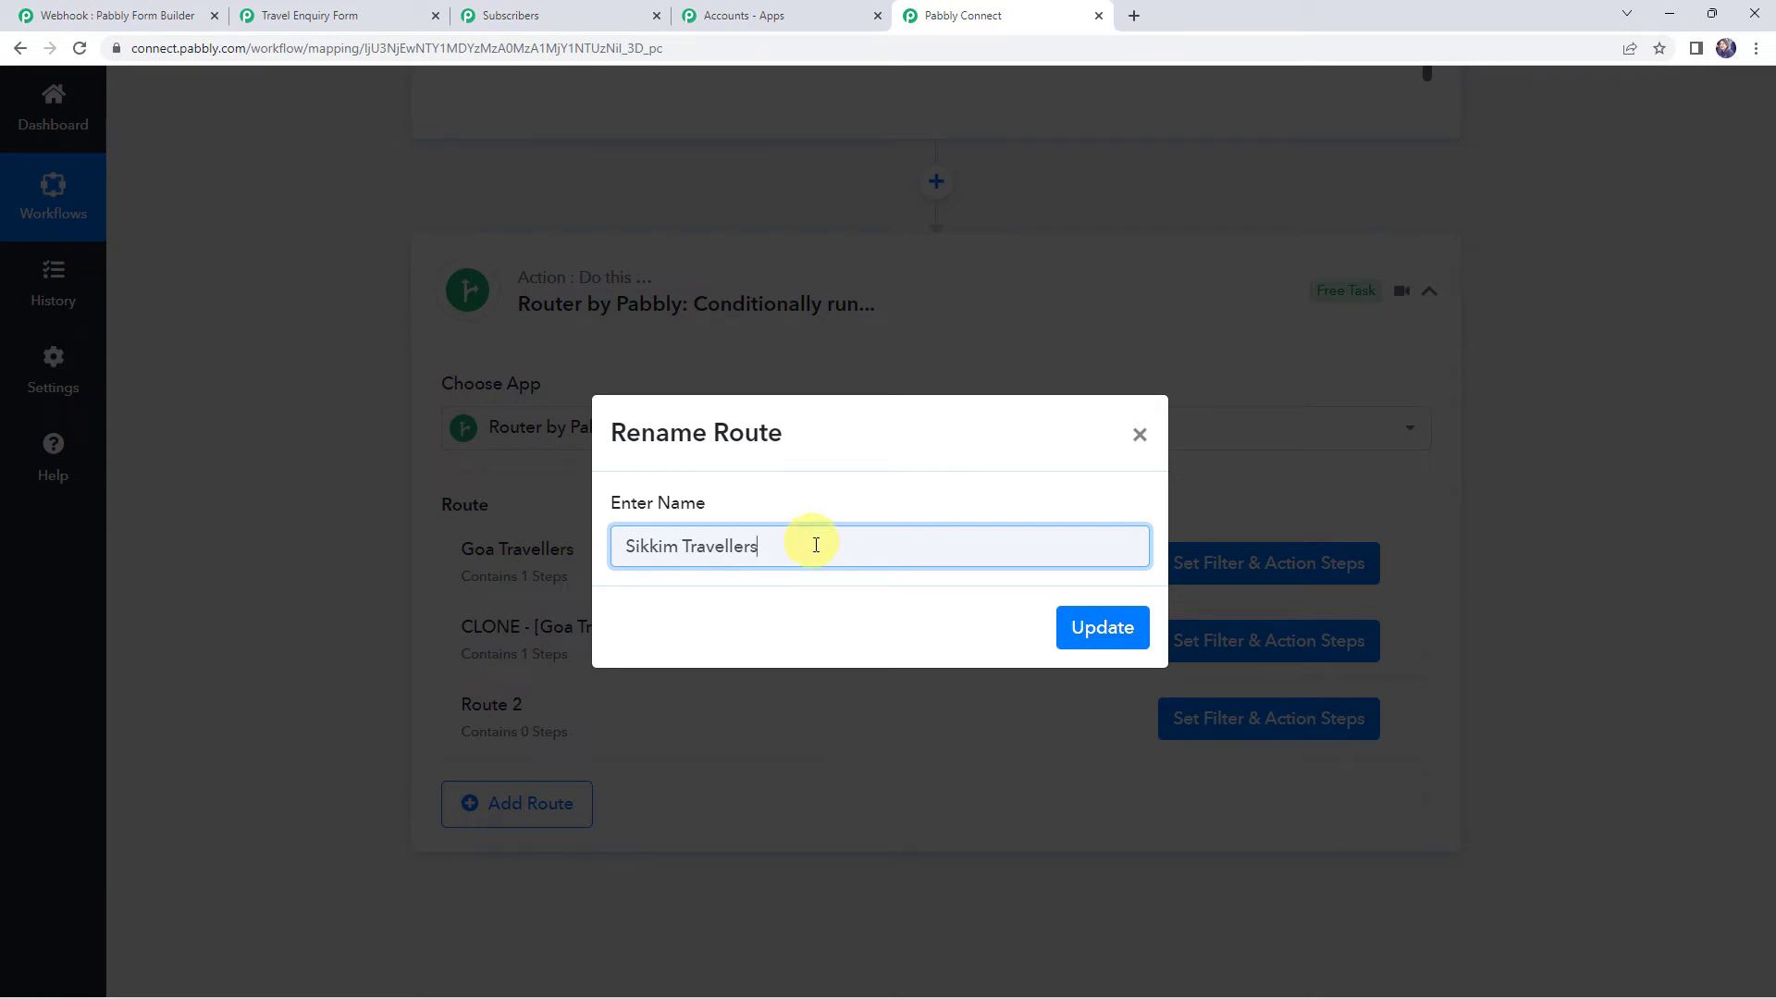
click(1079, 634)
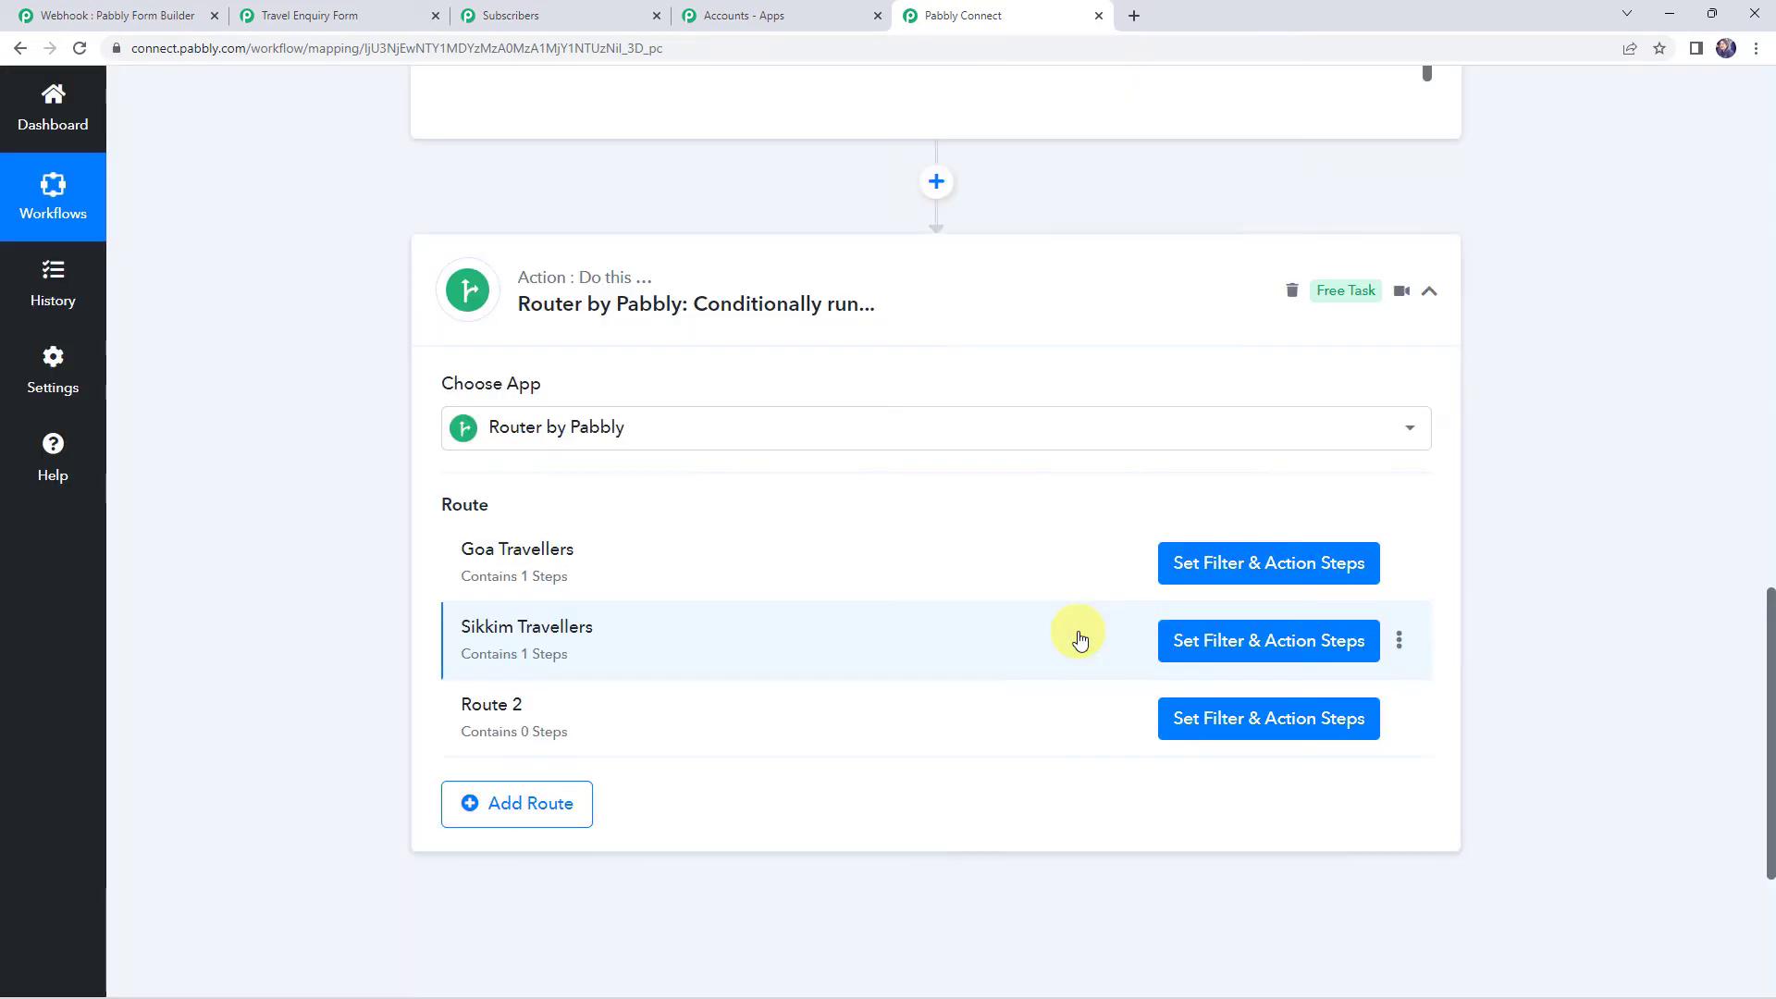
click(1265, 653)
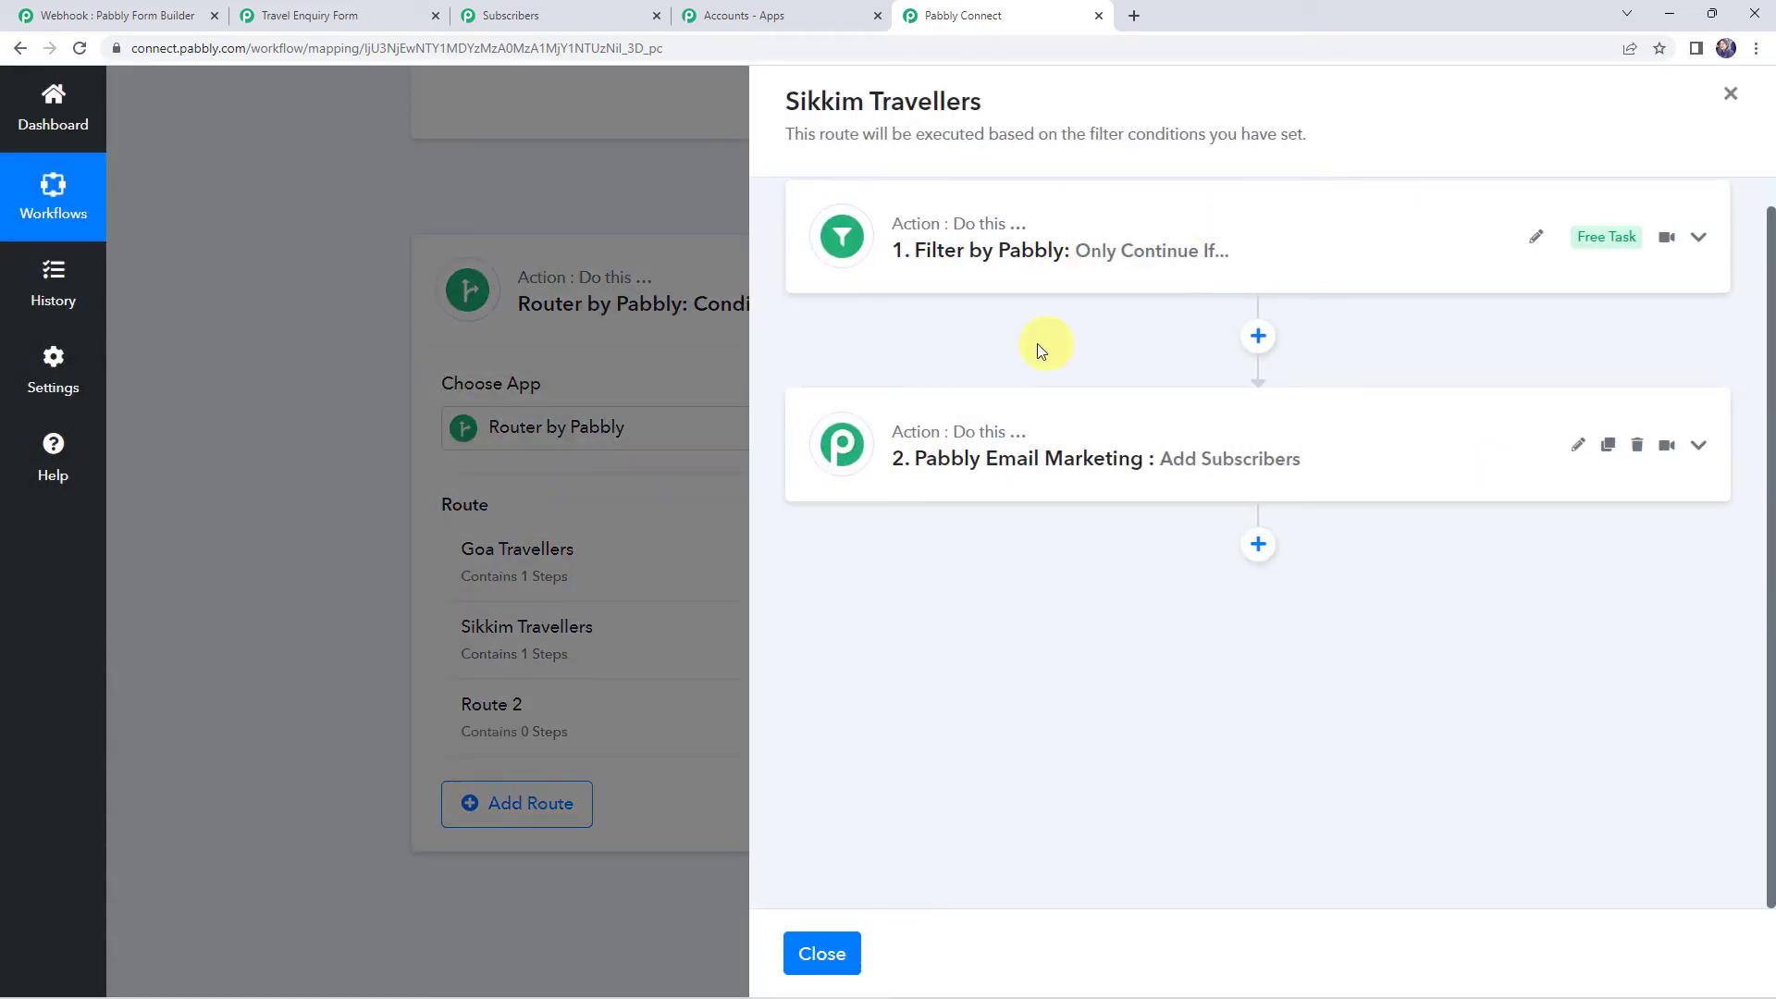
Change the route's filter value from Goa to Sikkim and save it
click(1258, 266)
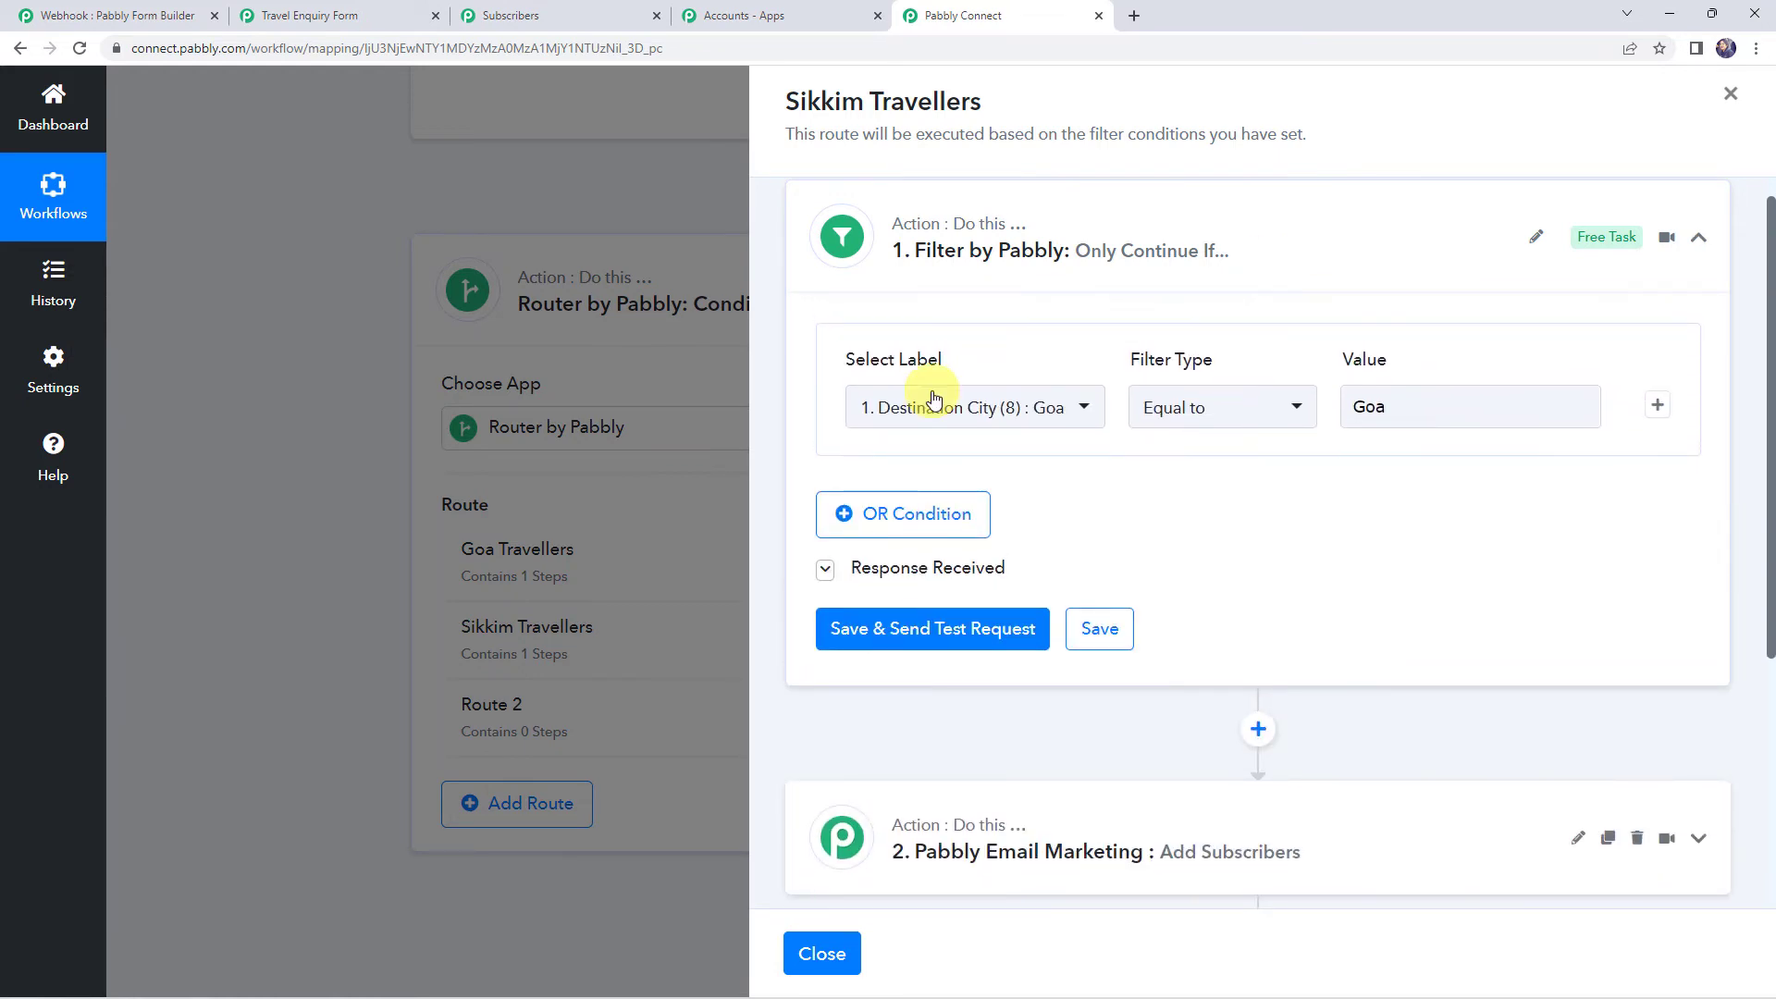
click(1443, 412)
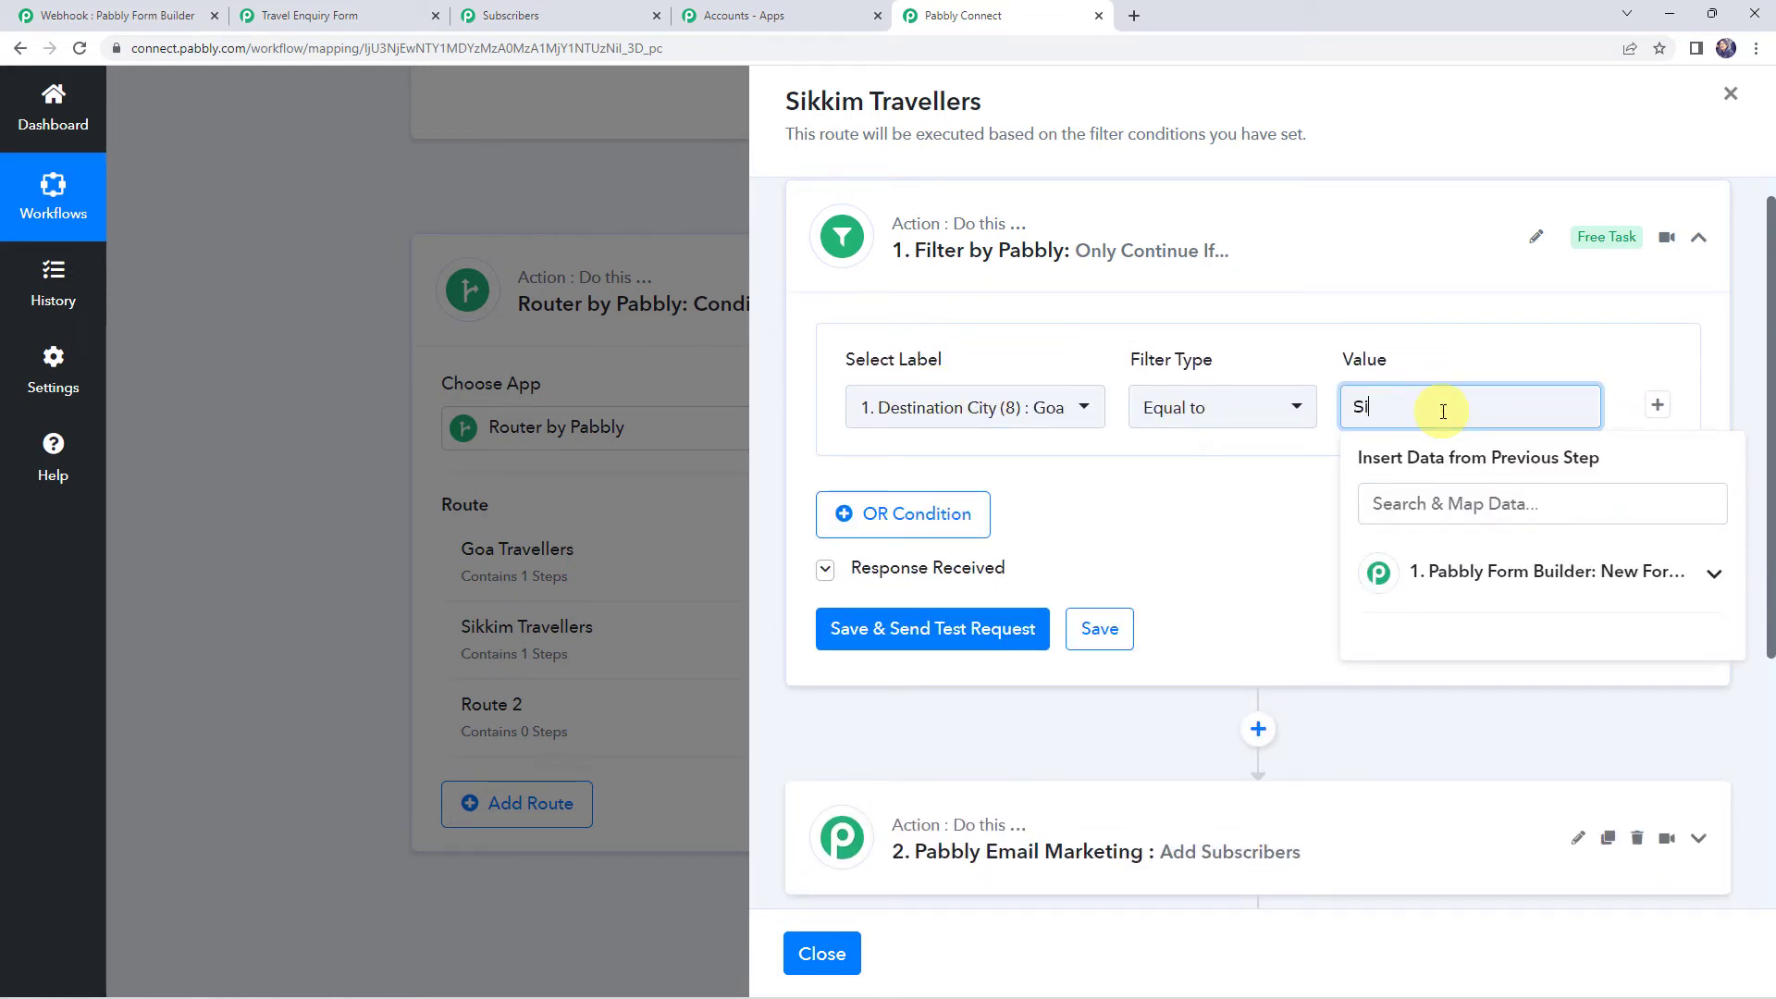
text(Sikkim)
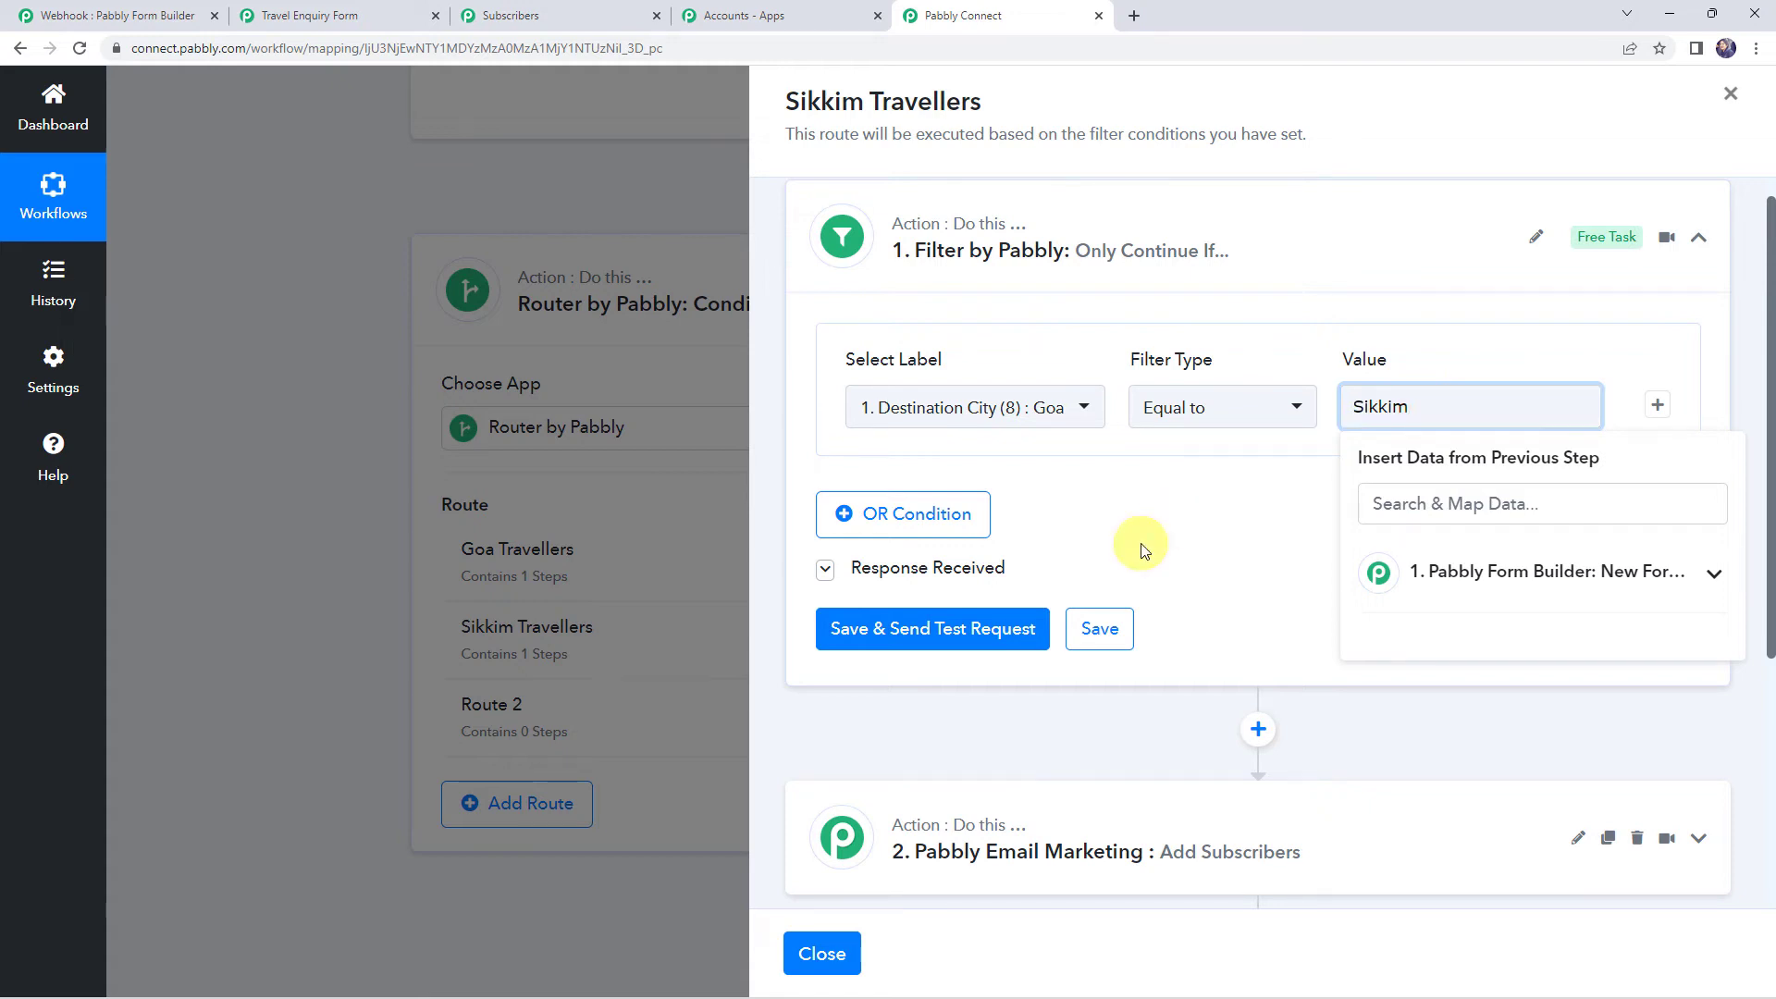
click(1138, 543)
click(1096, 629)
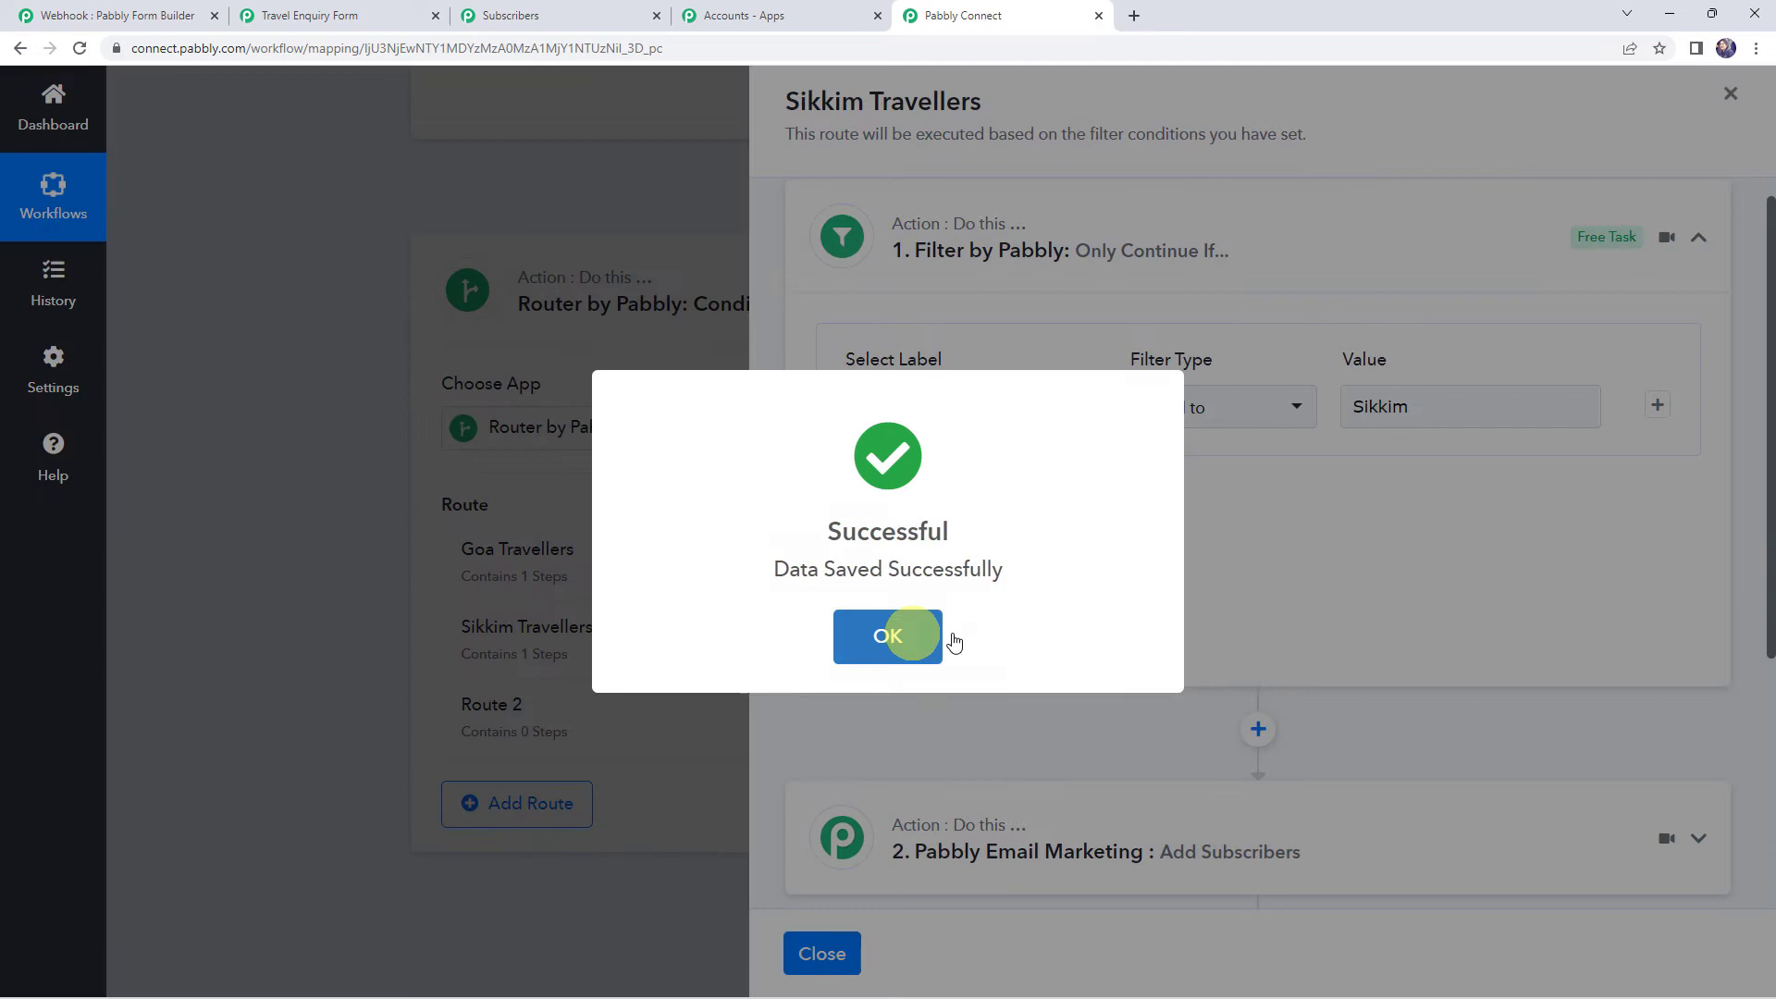
click(951, 639)
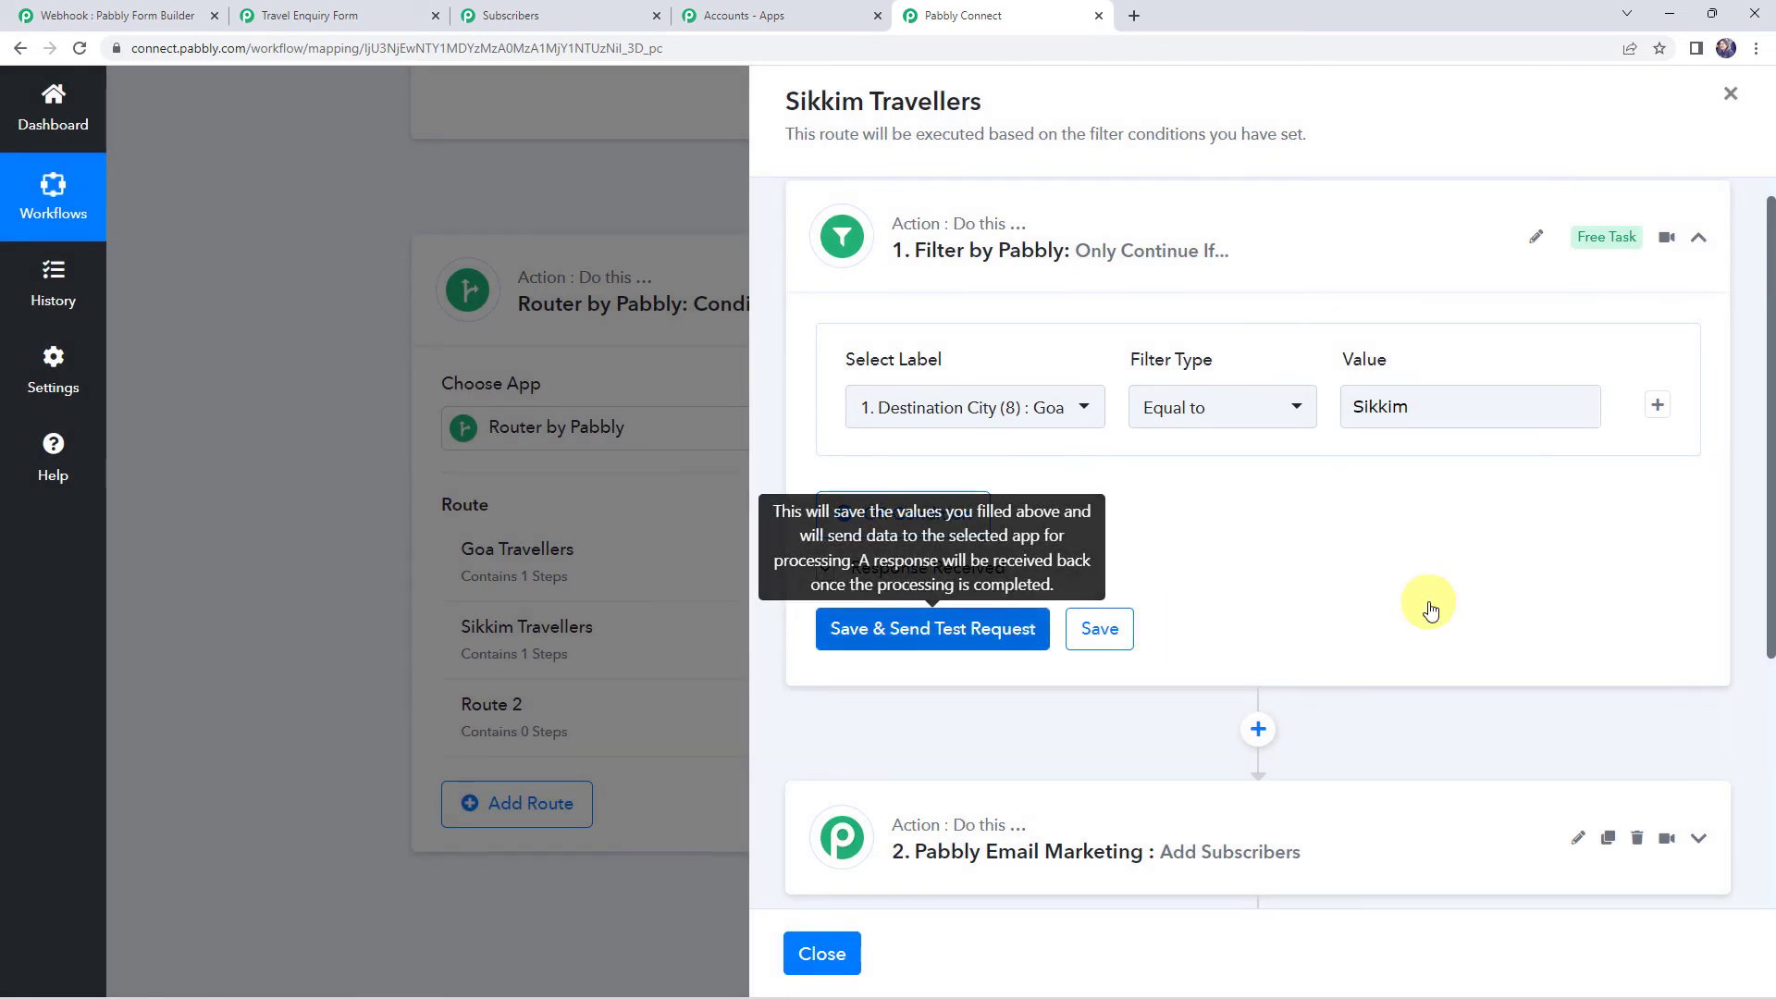
Refresh the lists, target Sikkim Travellers in Add Subscribers, save, and close the panel
scroll(1428, 602, down, 3)
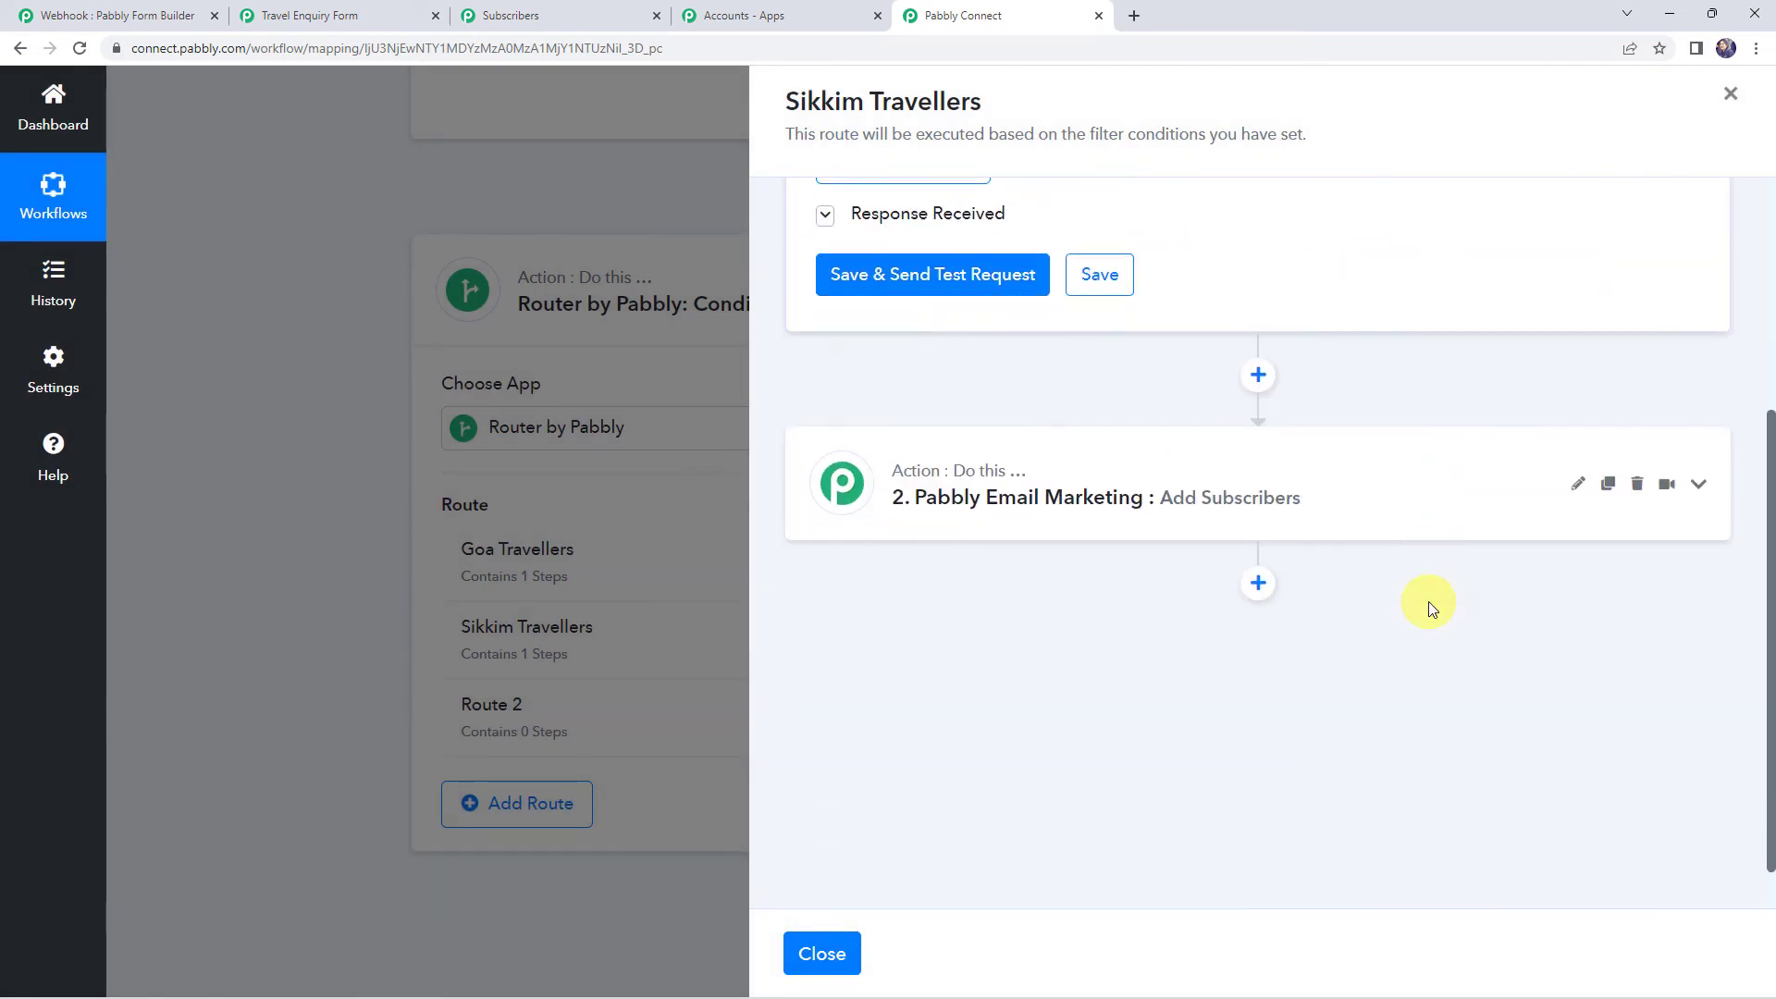
click(1337, 490)
scroll(1337, 490, down, 3)
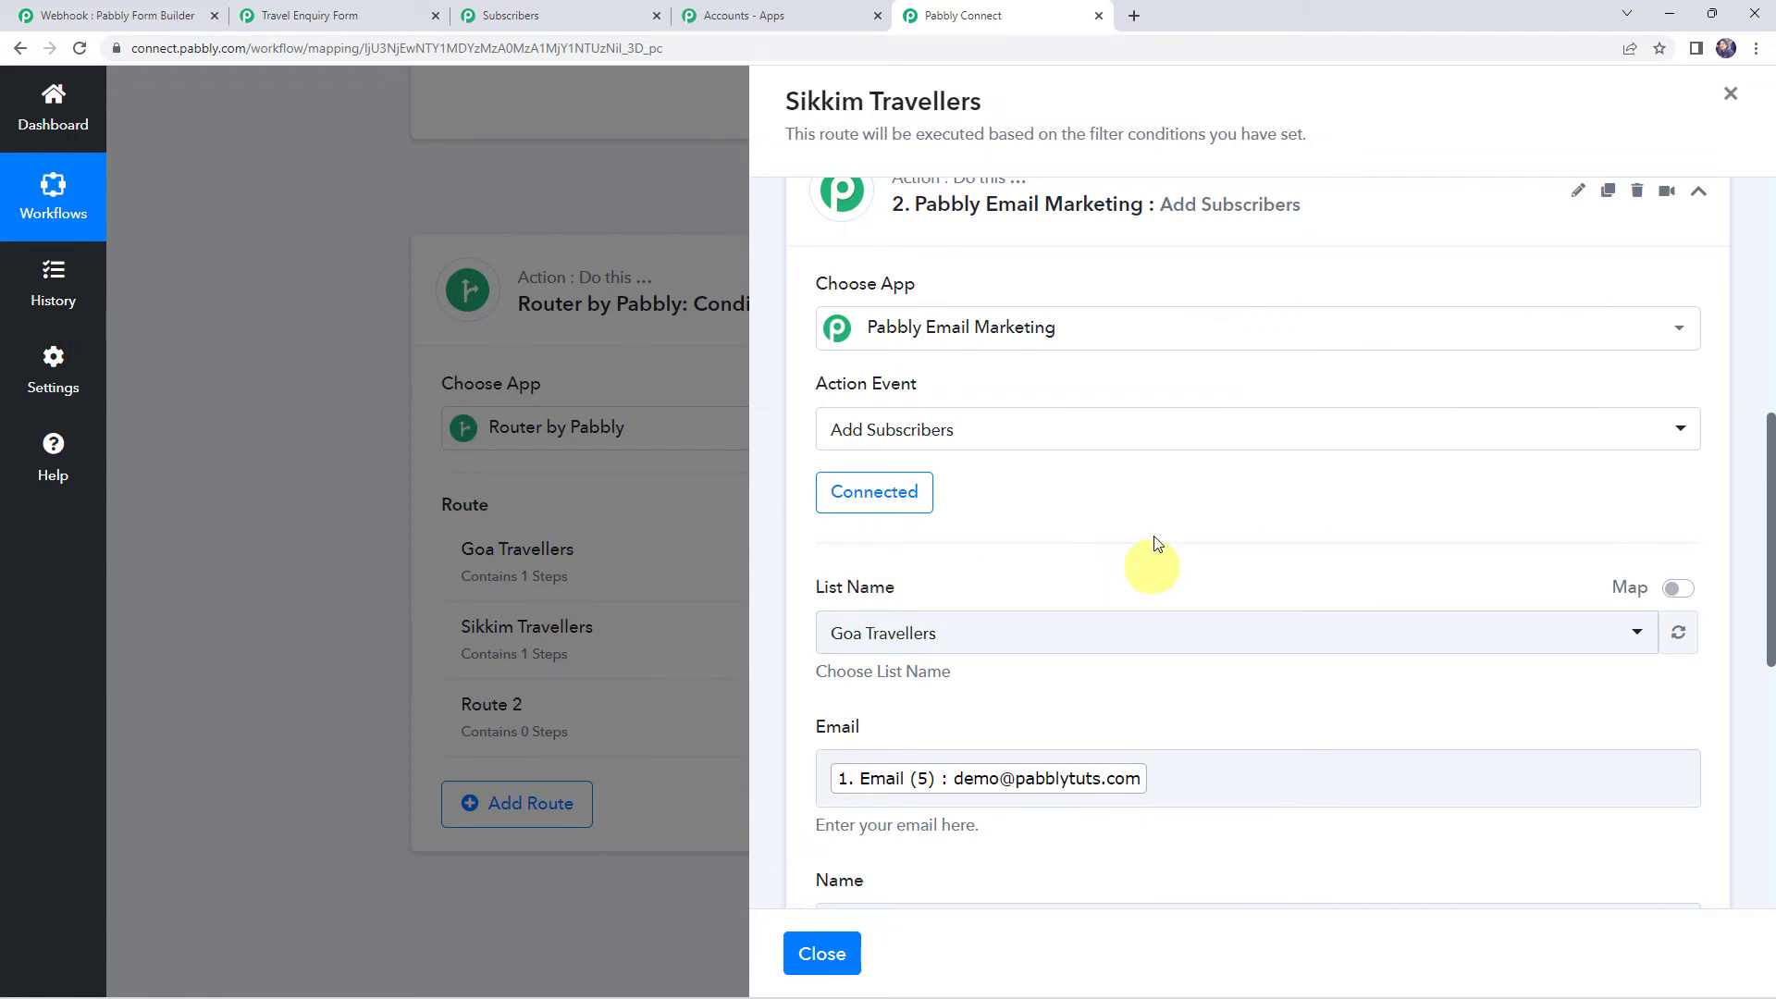
click(952, 640)
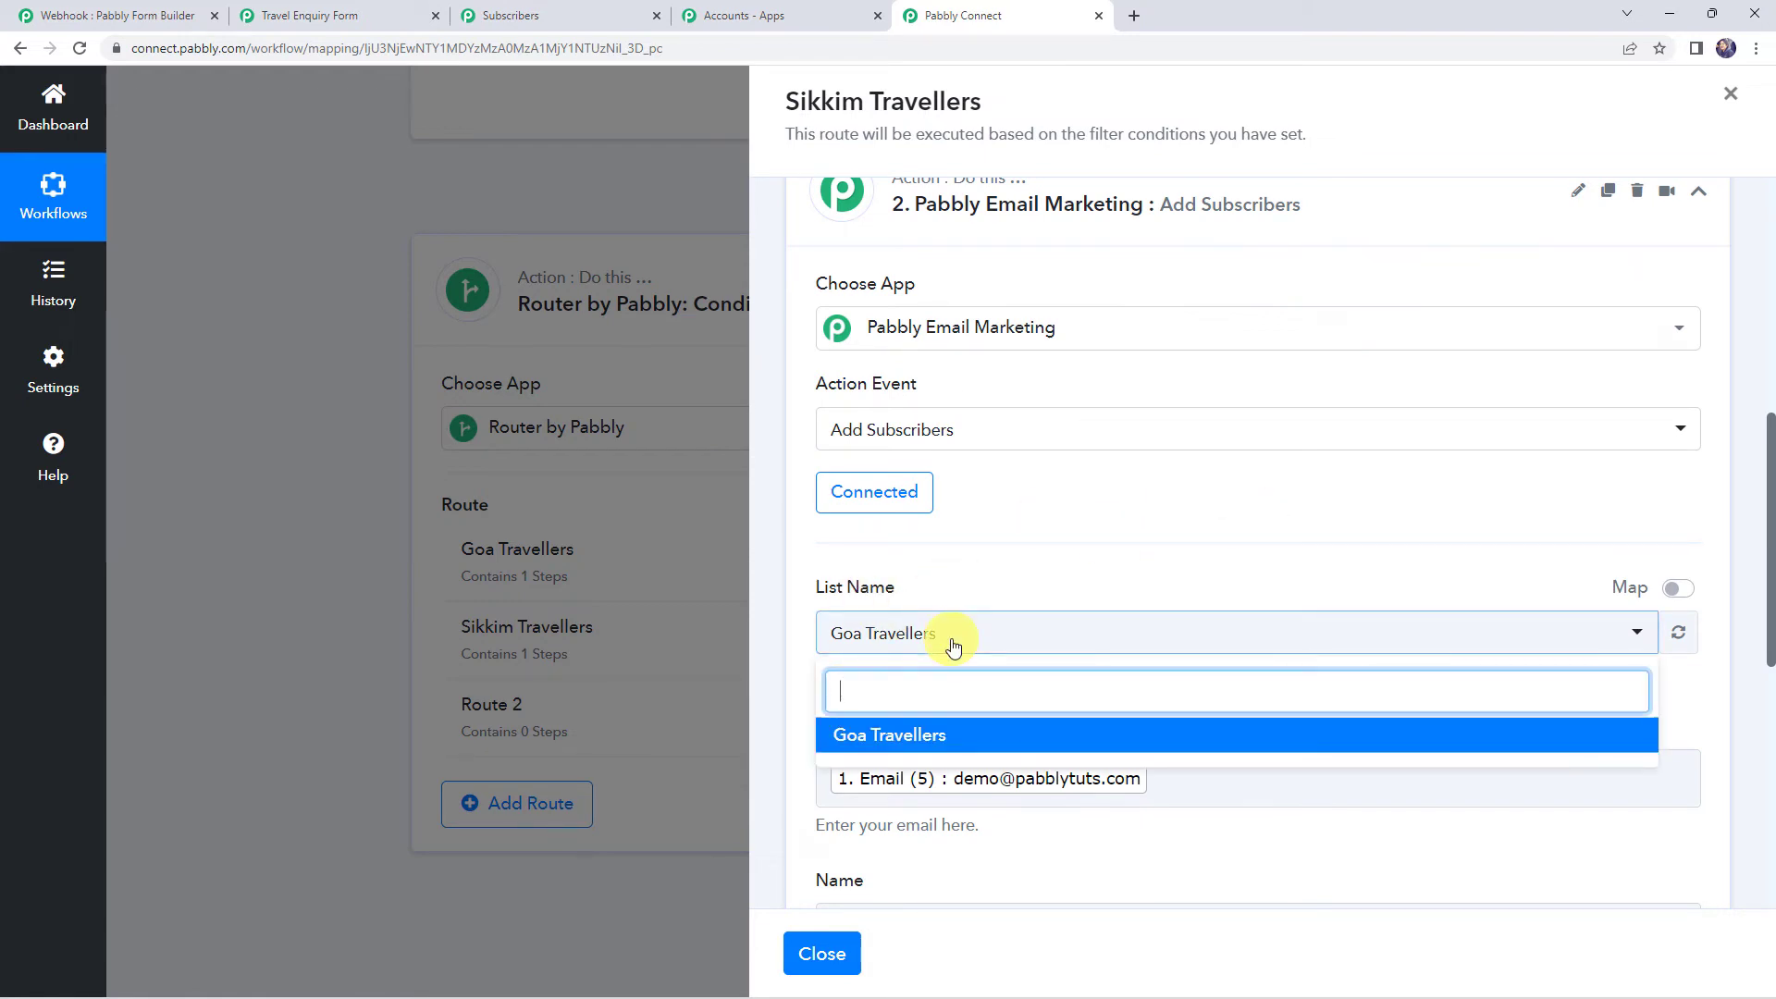
scroll(952, 642, down, 1)
scroll(956, 644, down, 1)
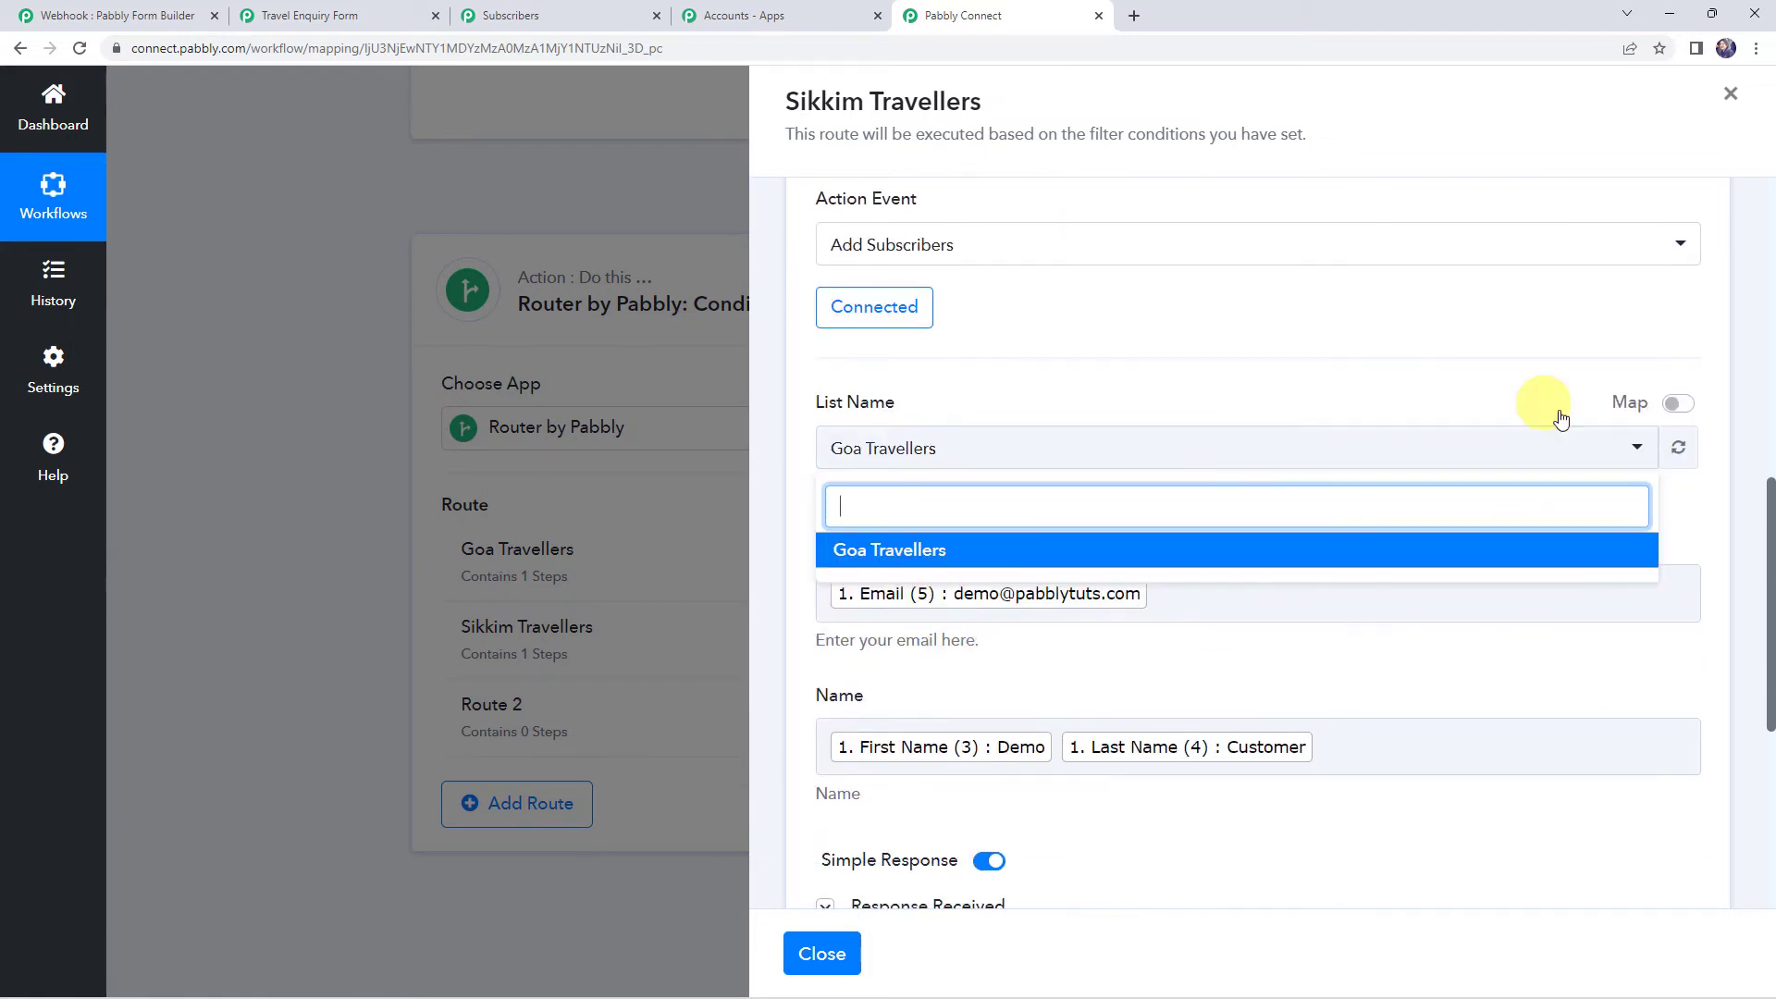
click(1682, 452)
click(981, 447)
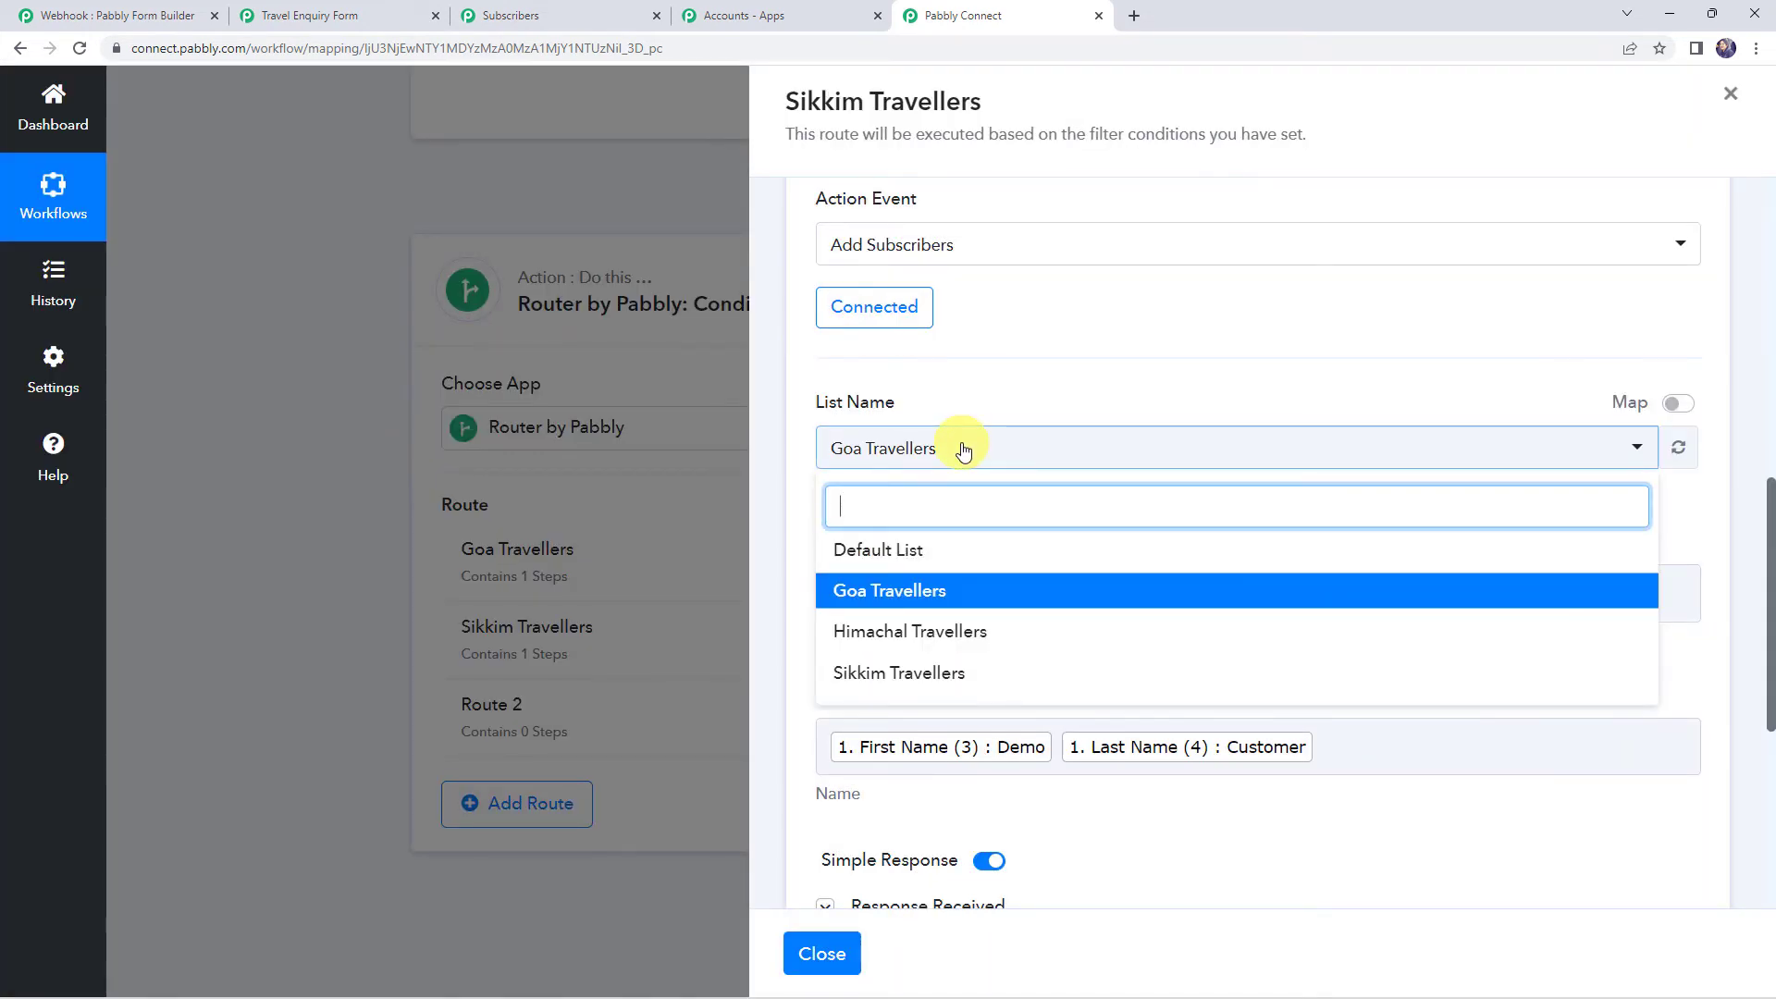
click(937, 676)
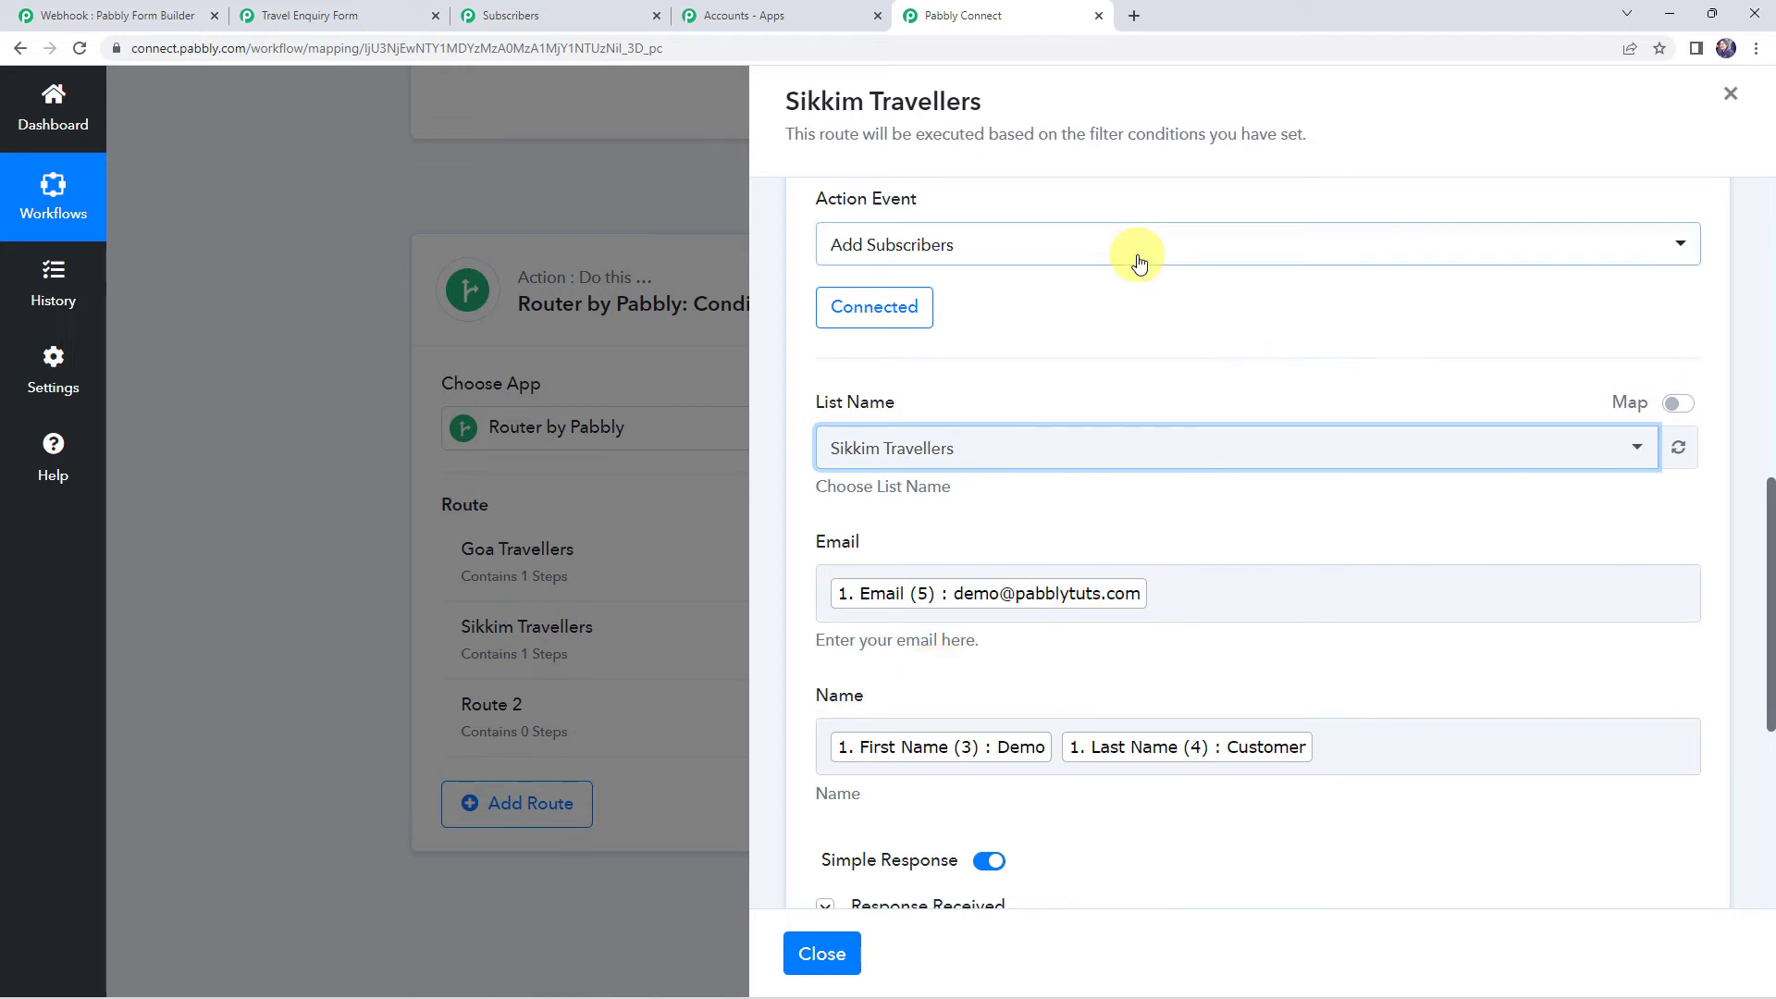
scroll(1140, 349, down, 2)
click(1096, 775)
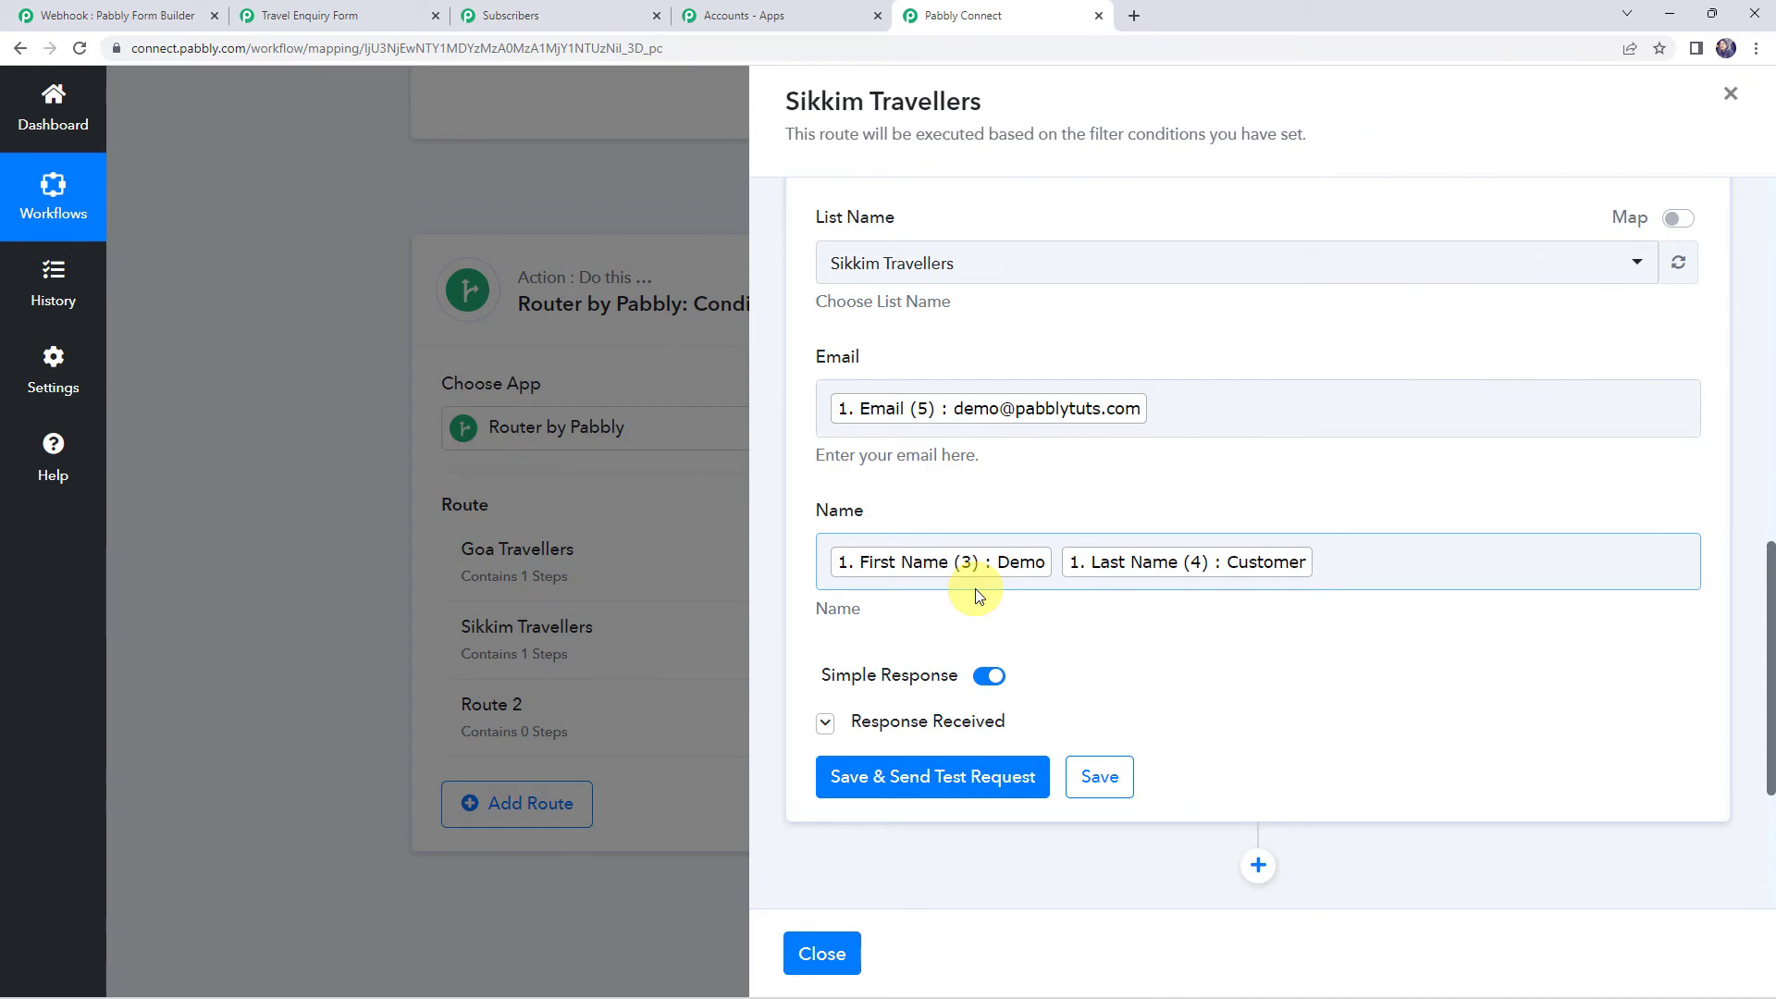
click(823, 953)
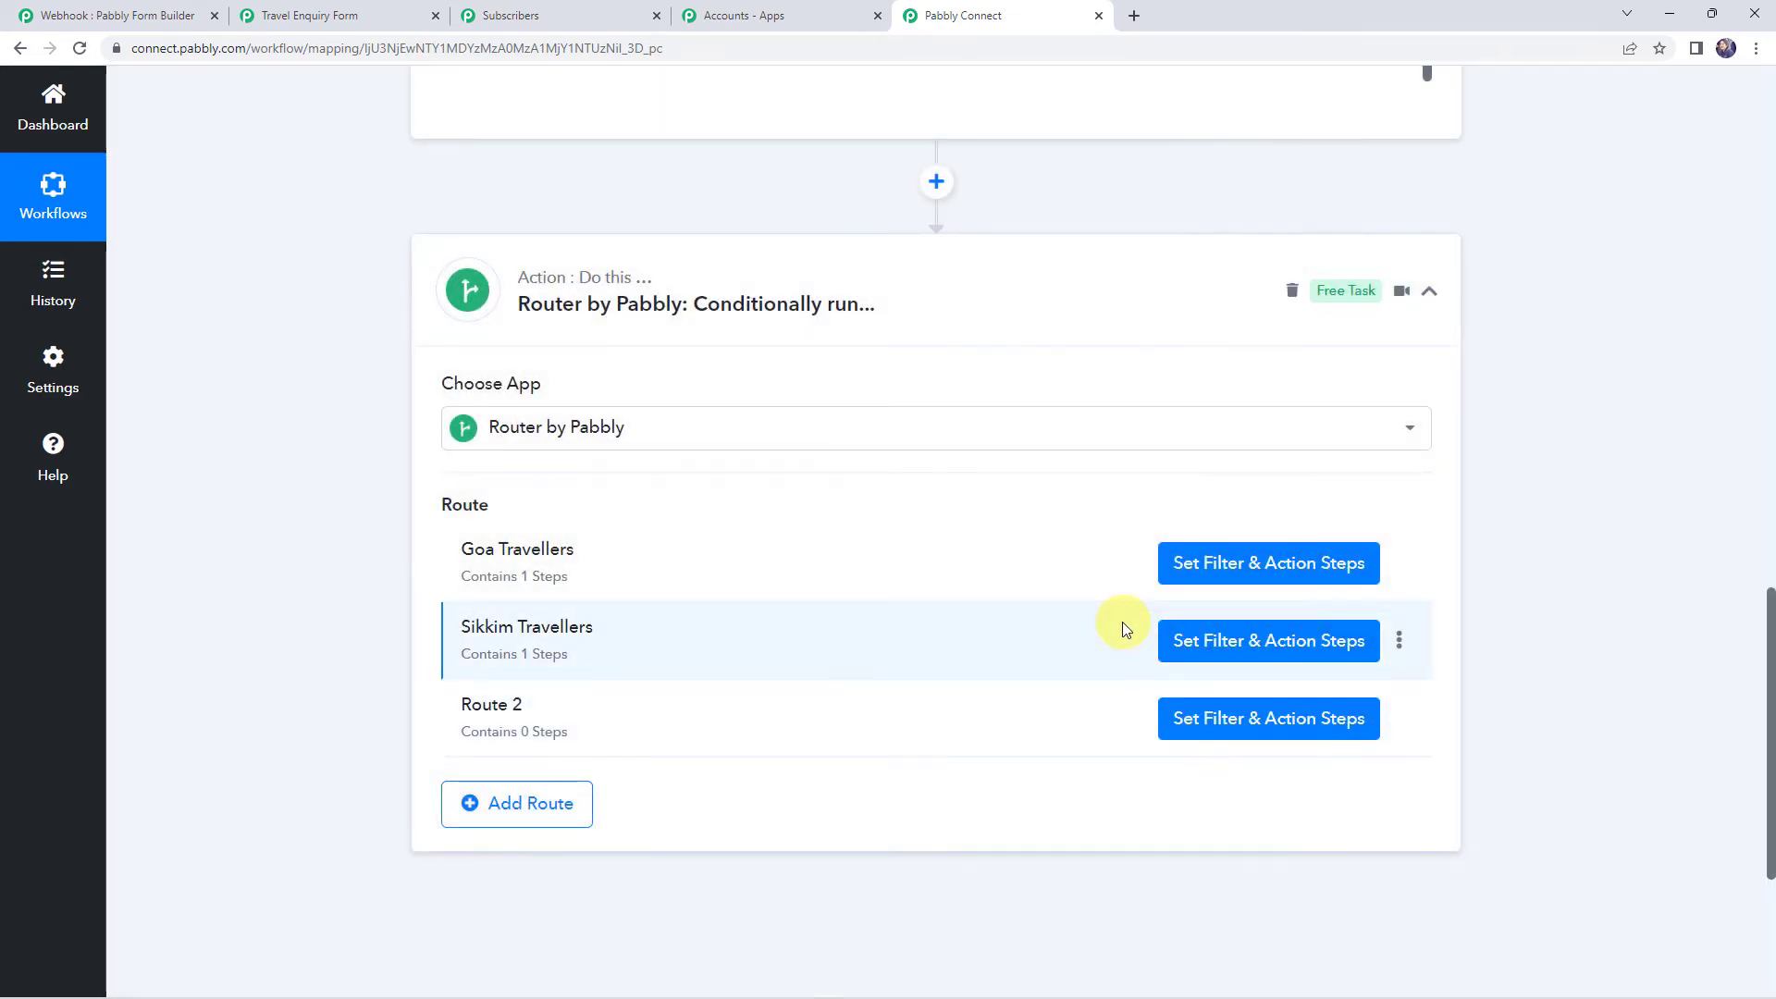
Clone the Sikkim Travellers route and confirm the copy
click(1398, 645)
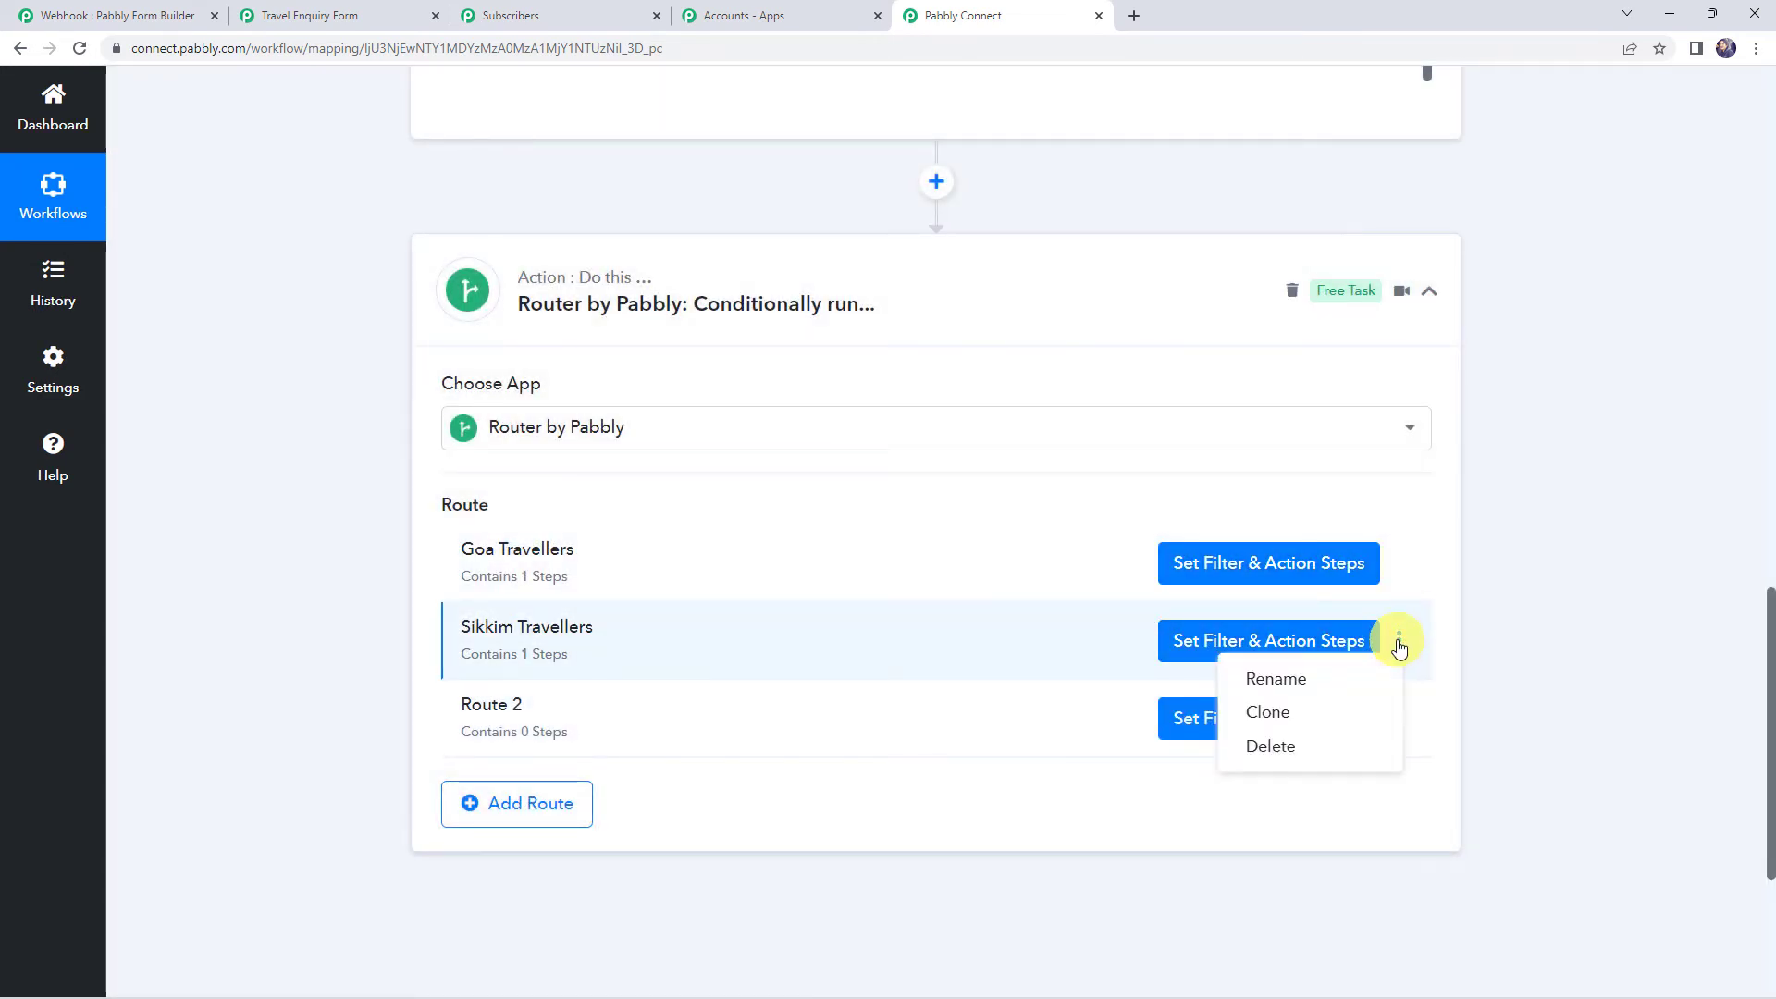
click(1269, 712)
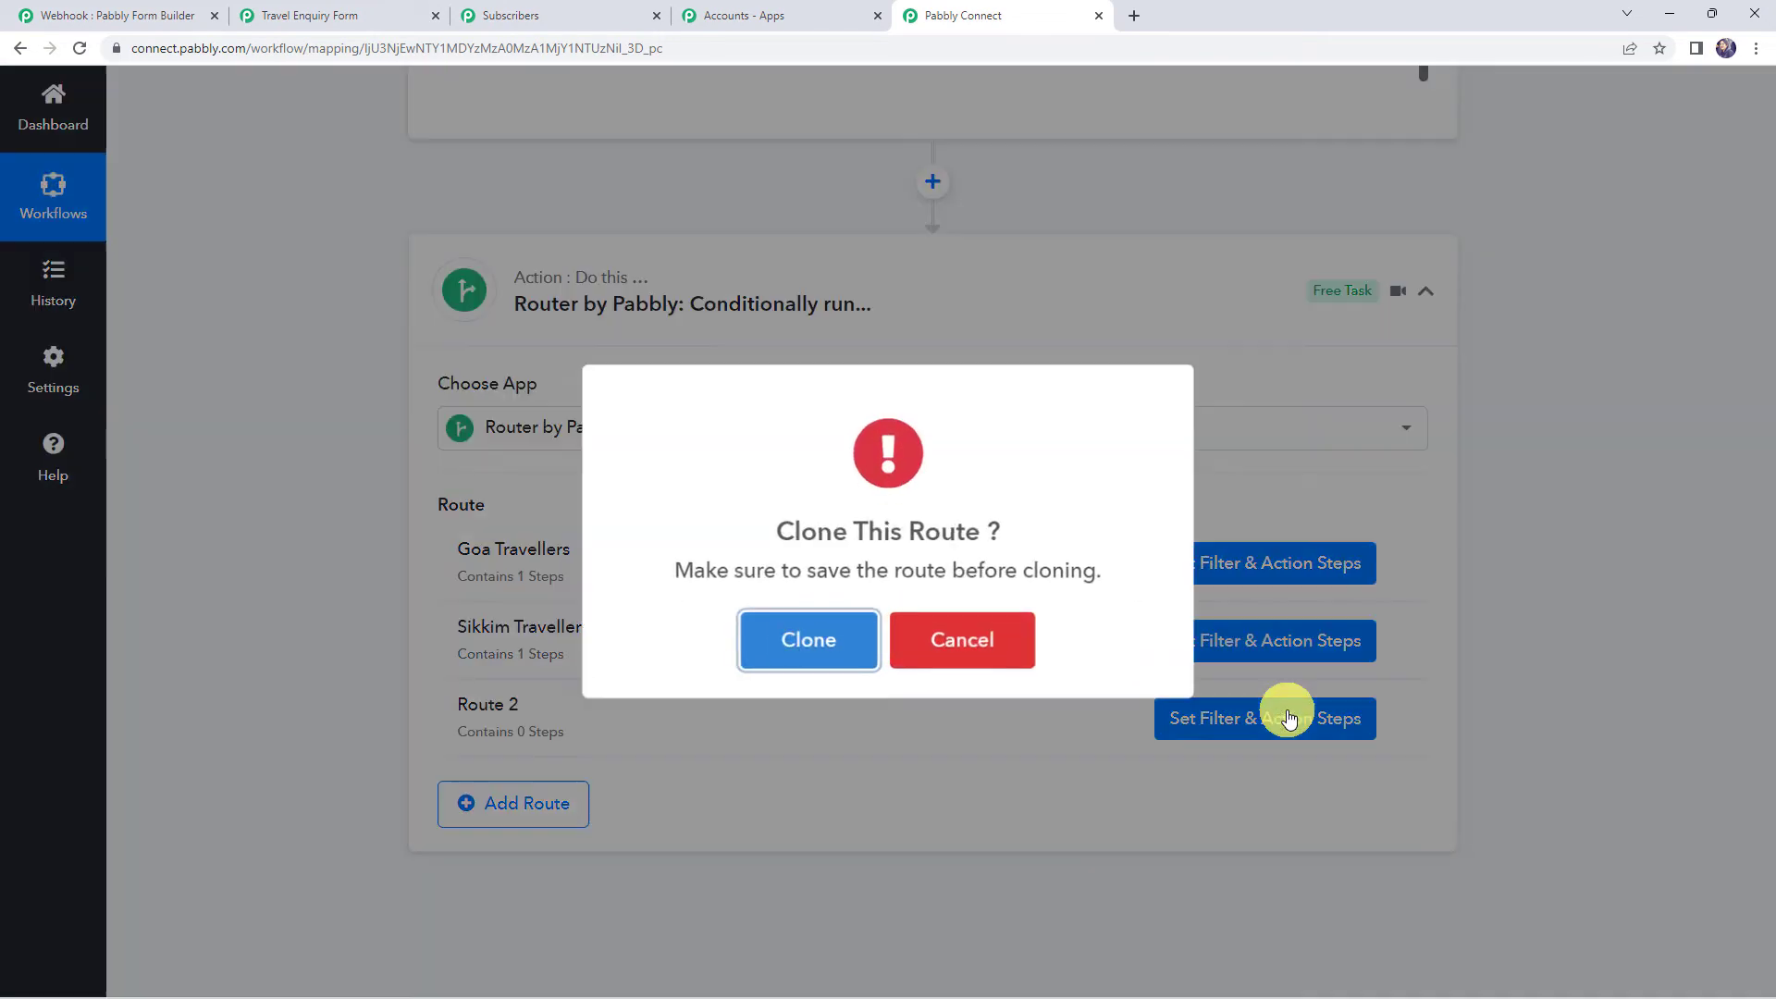
click(813, 636)
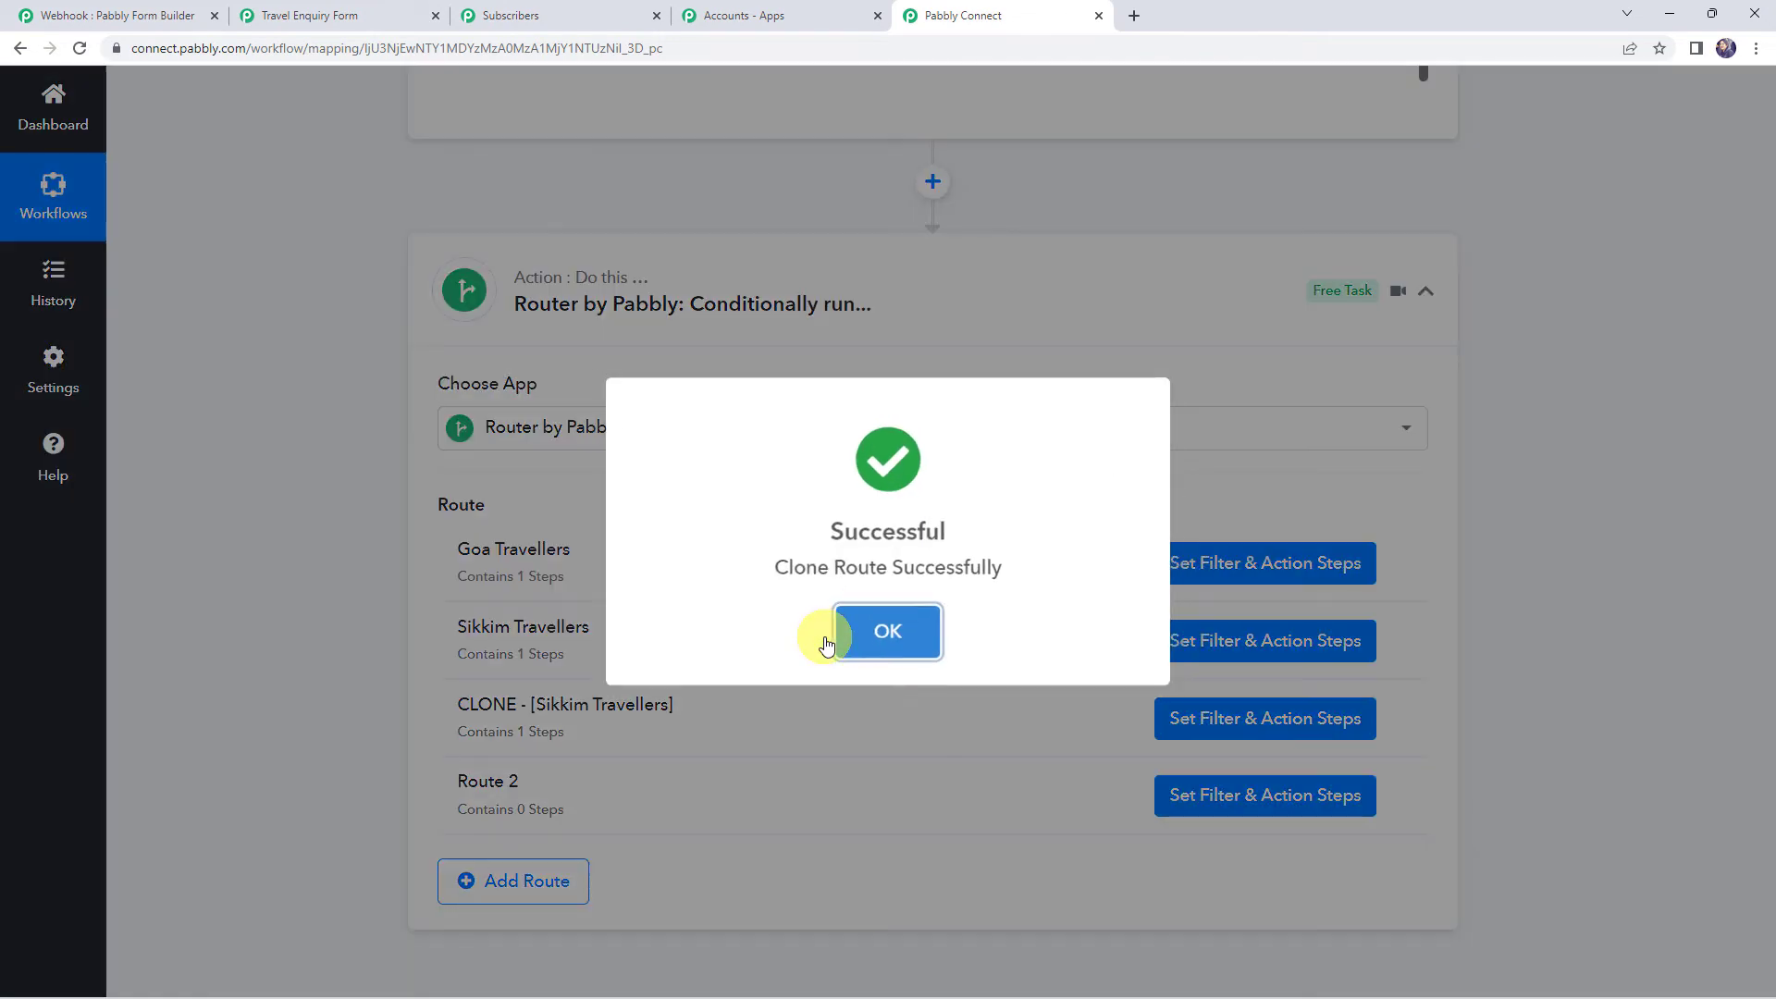
click(888, 647)
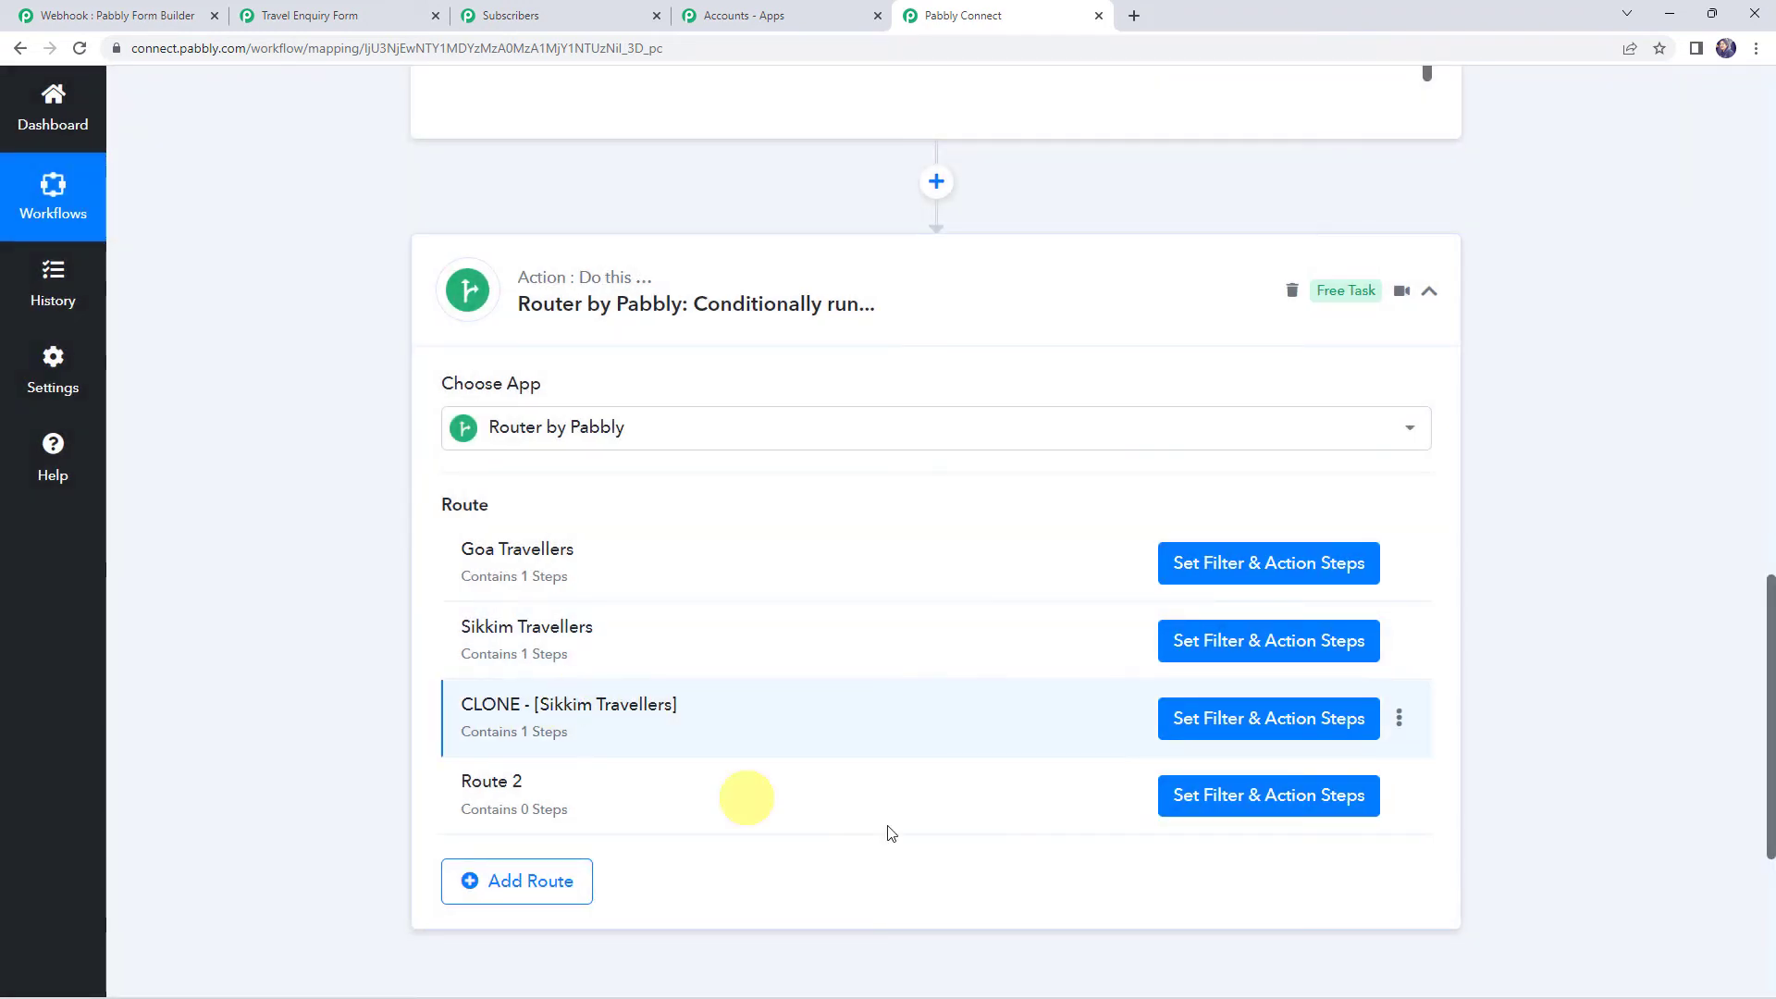
Rename the cloned route to Himachal Travellers
click(1400, 720)
click(1278, 753)
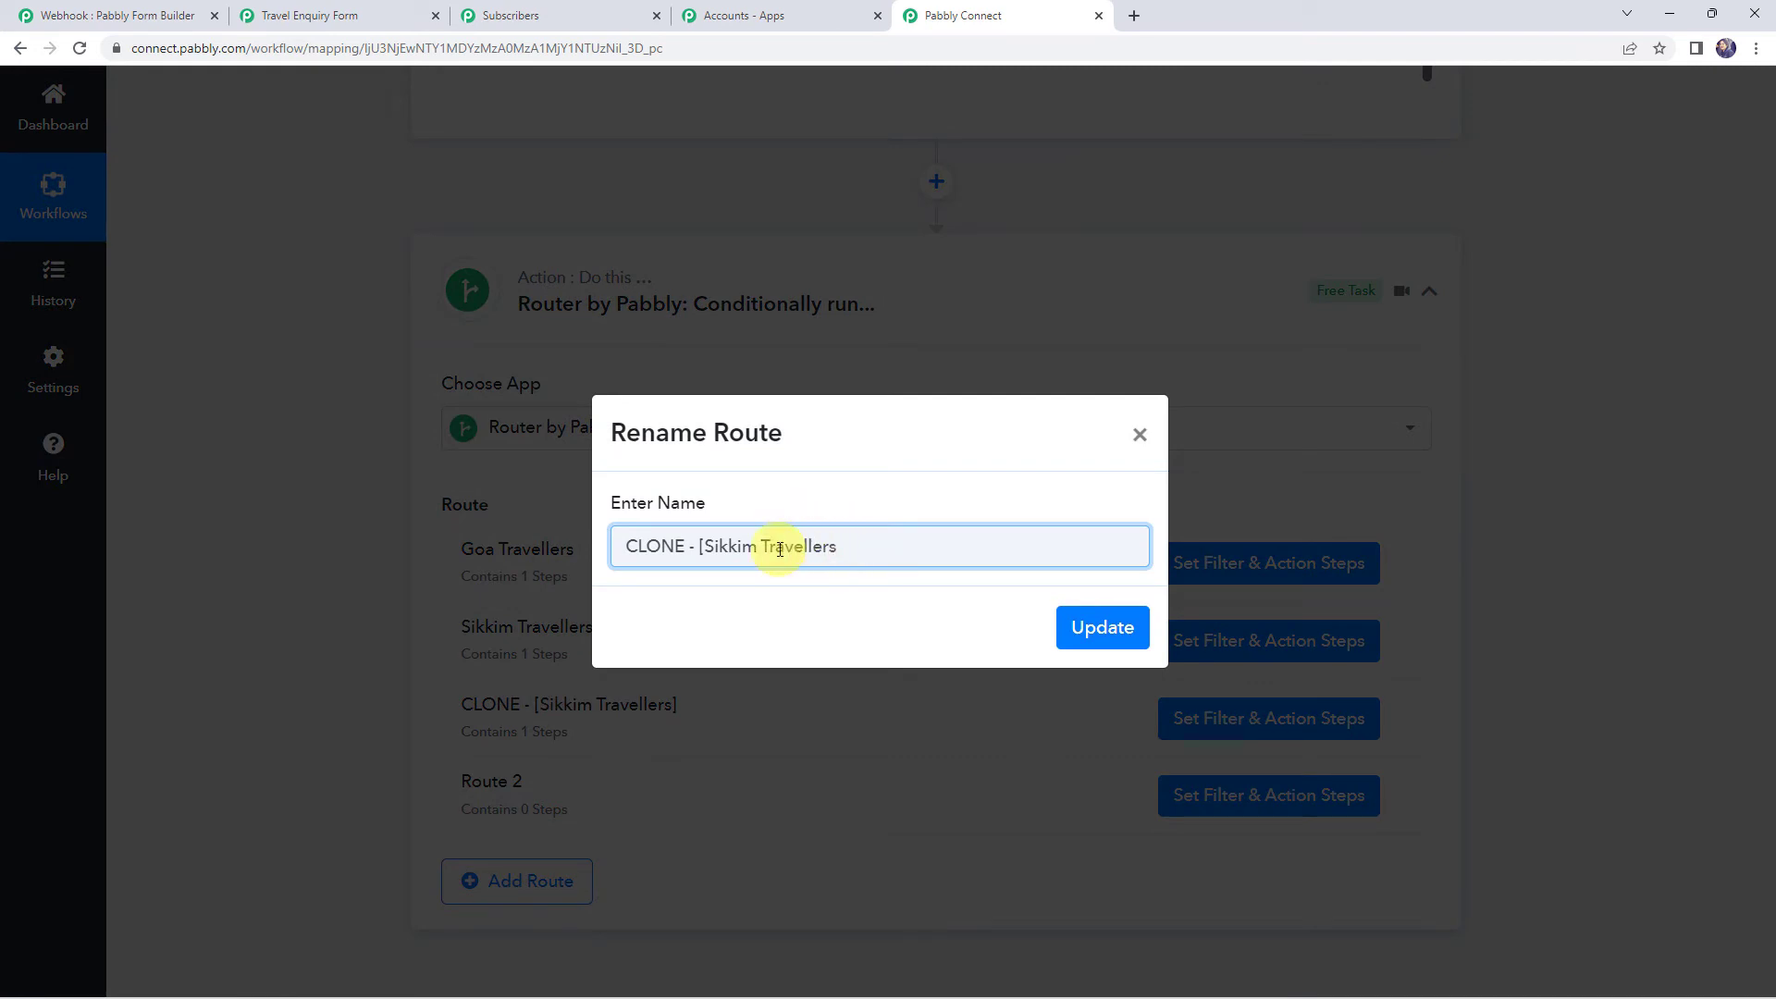
drag(760, 551, 558, 551)
text(Him)
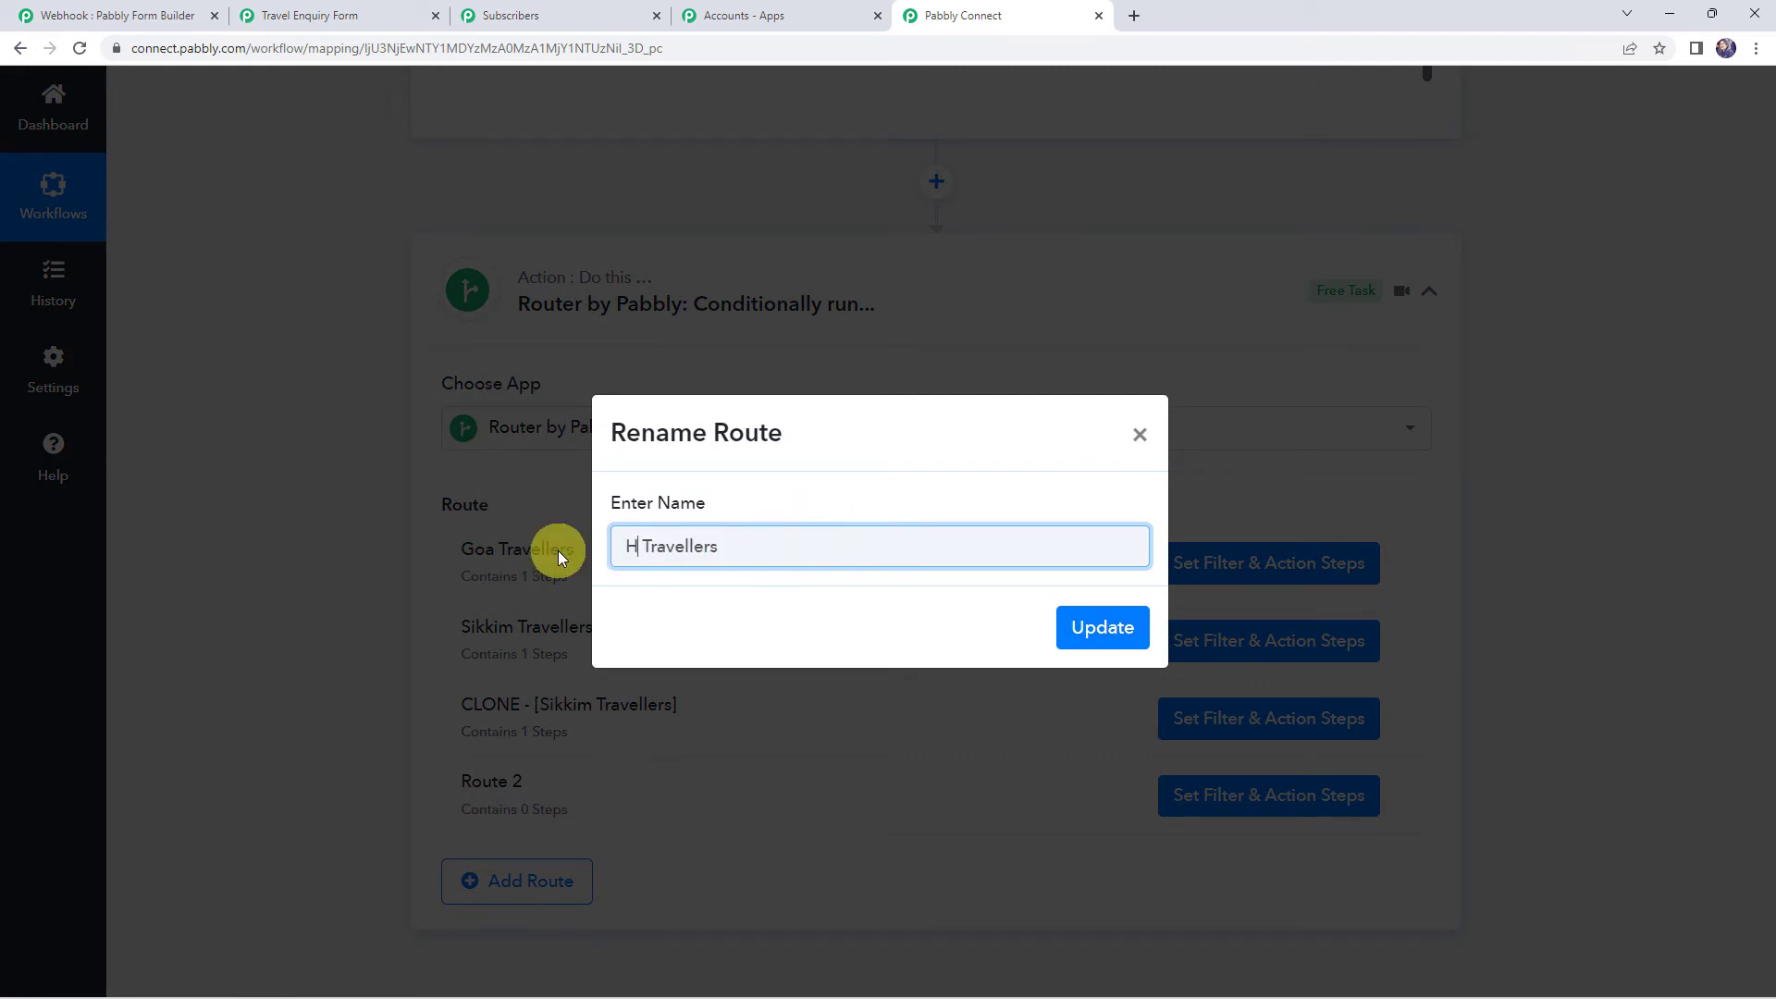
text(achal)
click(1100, 628)
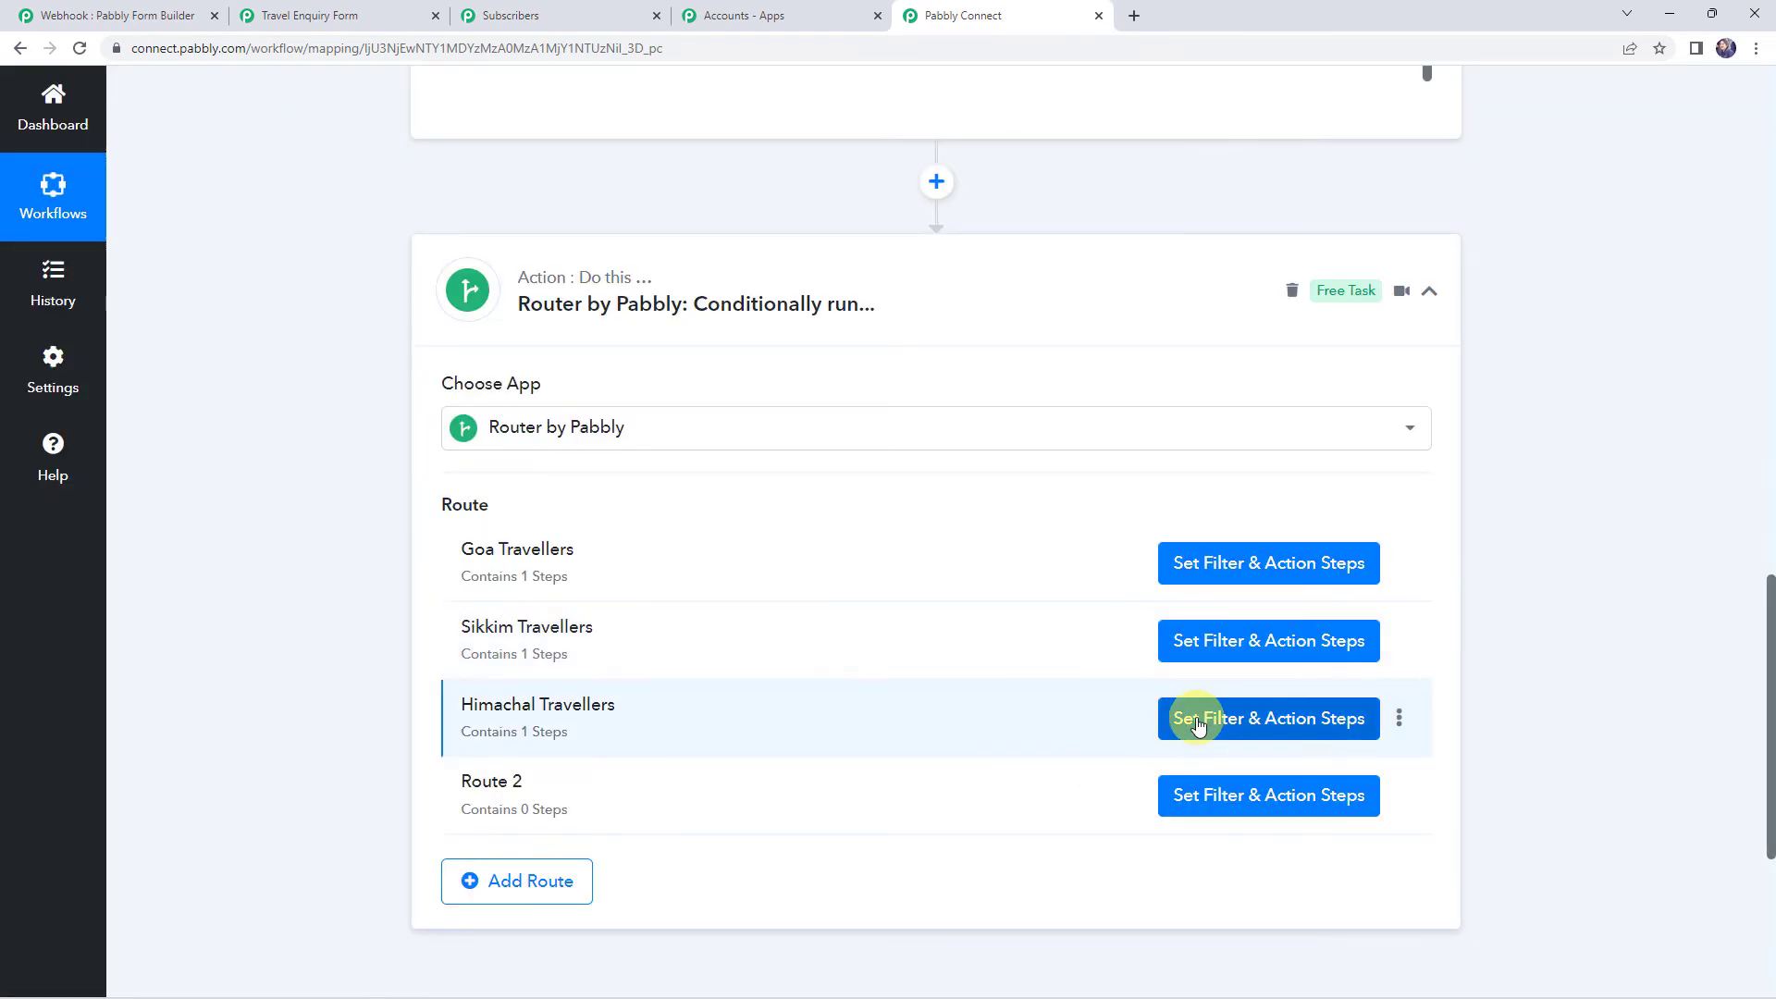
click(1240, 724)
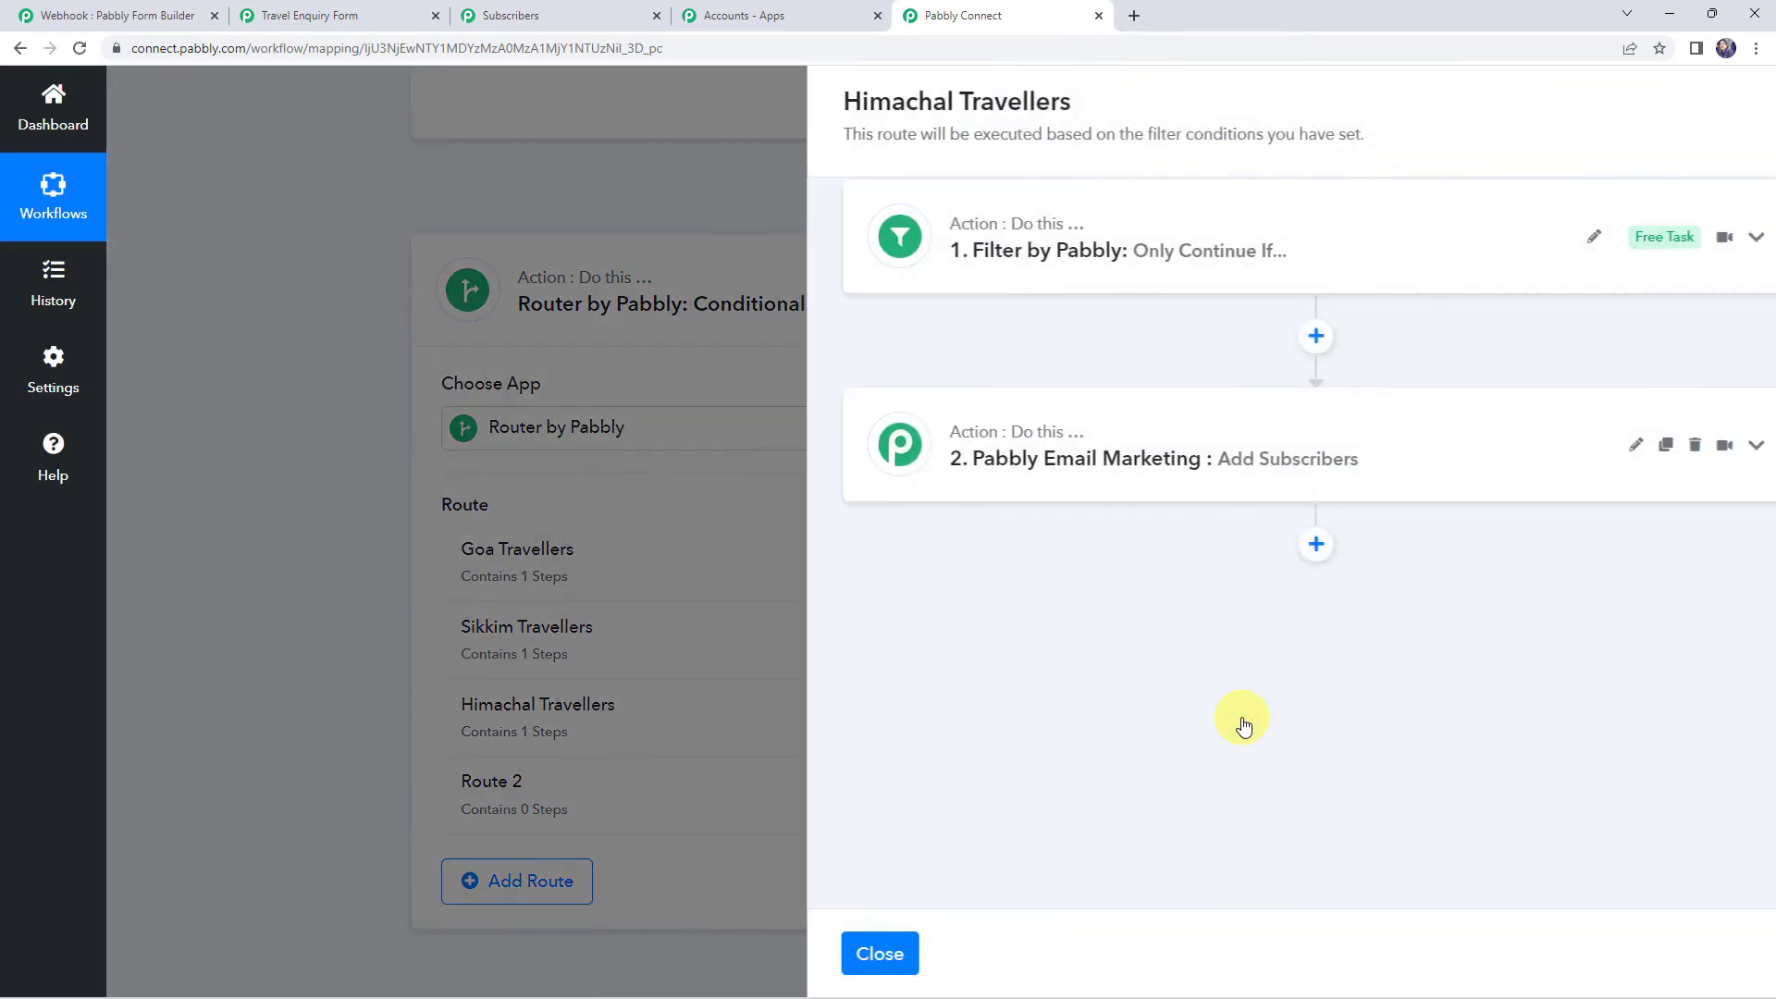
Replace the filter value Sikkim with Himachal and save the filter
click(1059, 251)
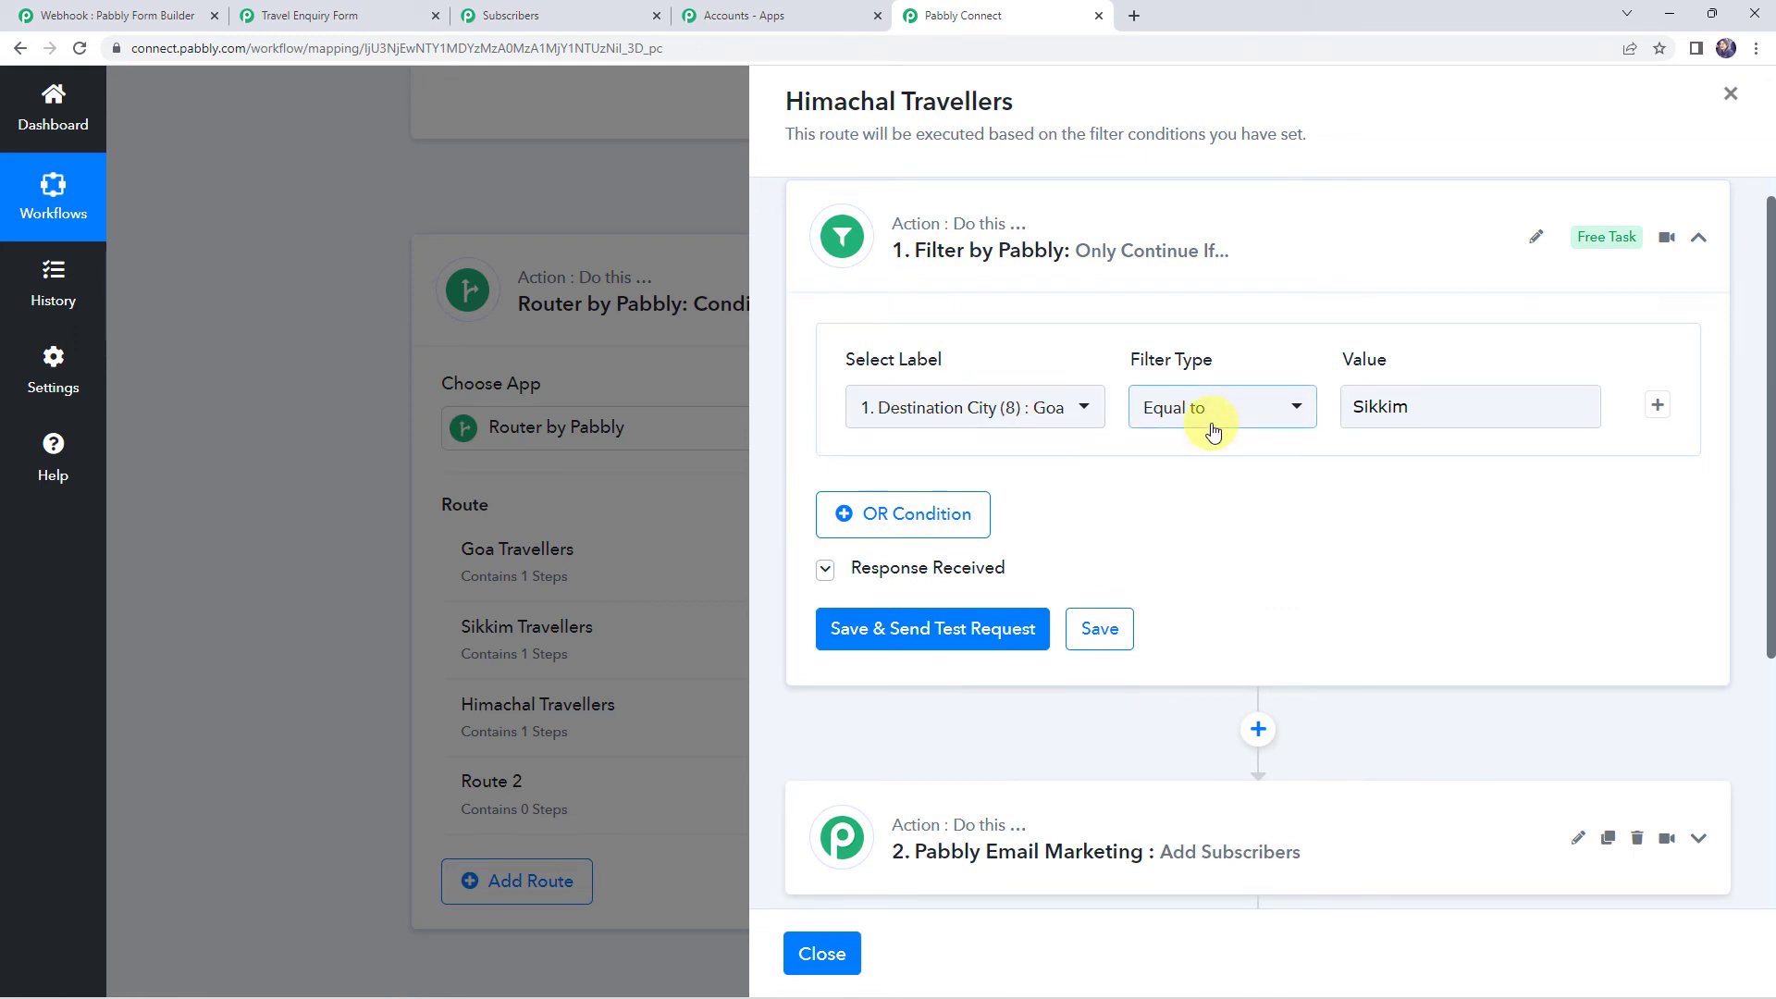
double_click(1443, 406)
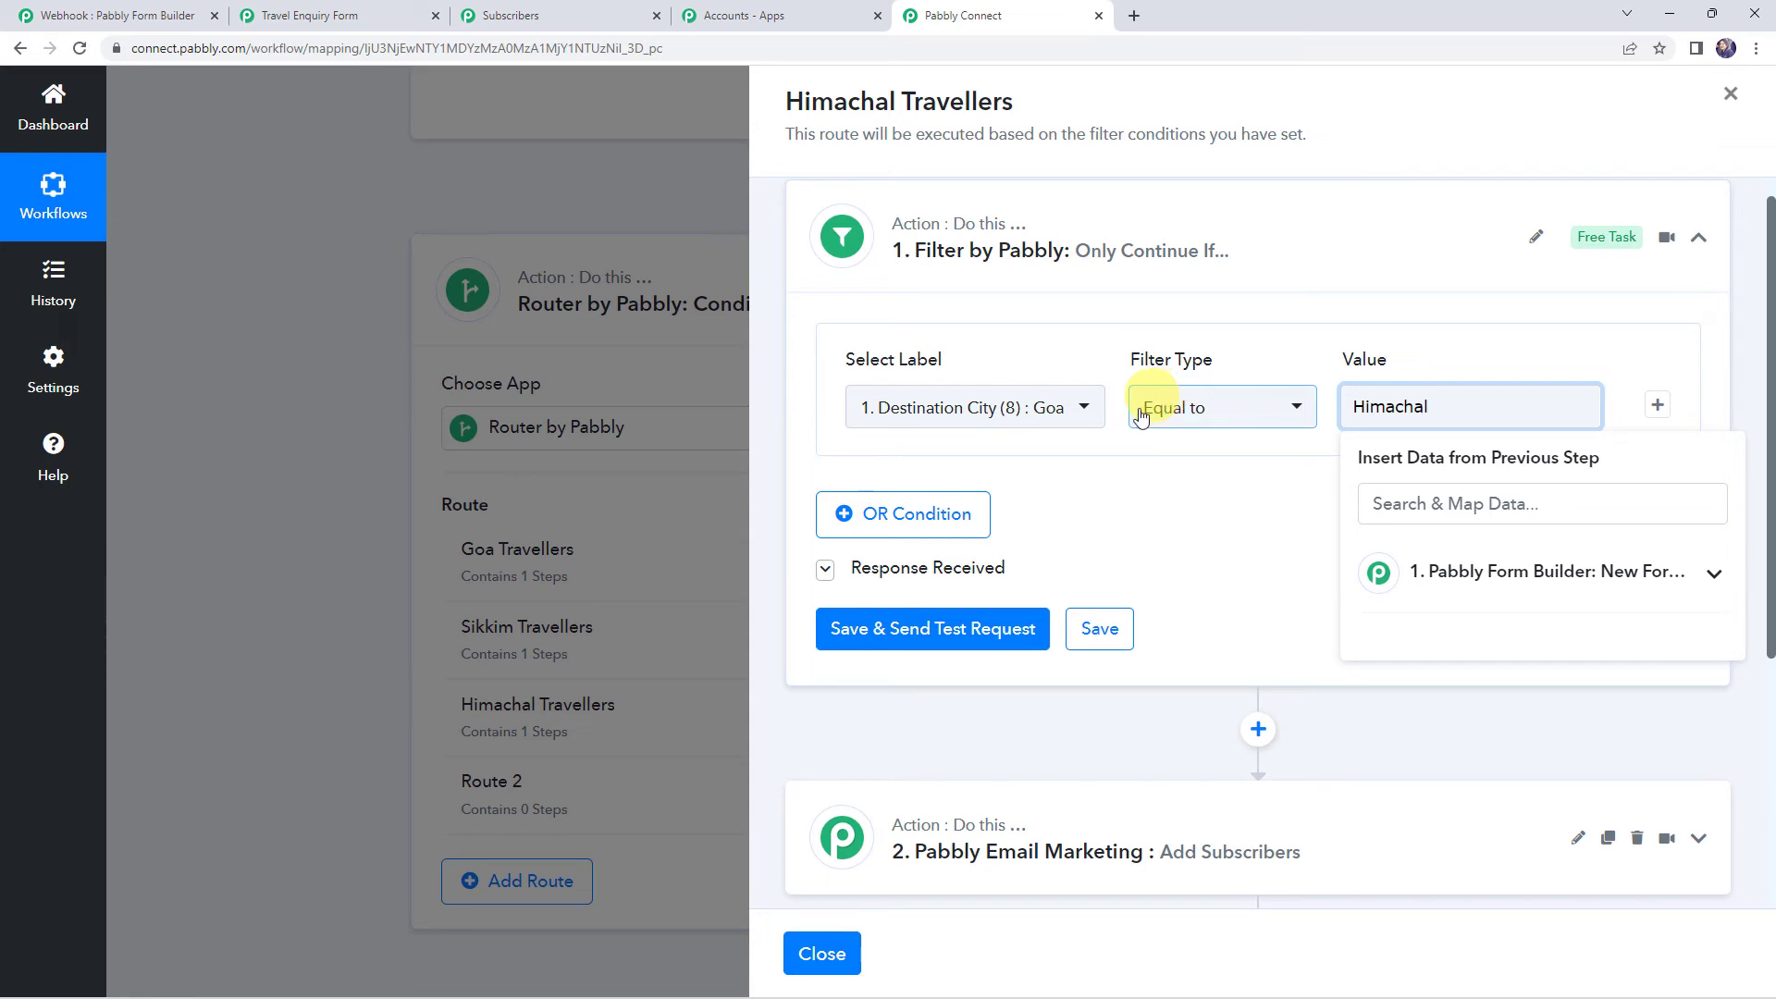
click(1101, 629)
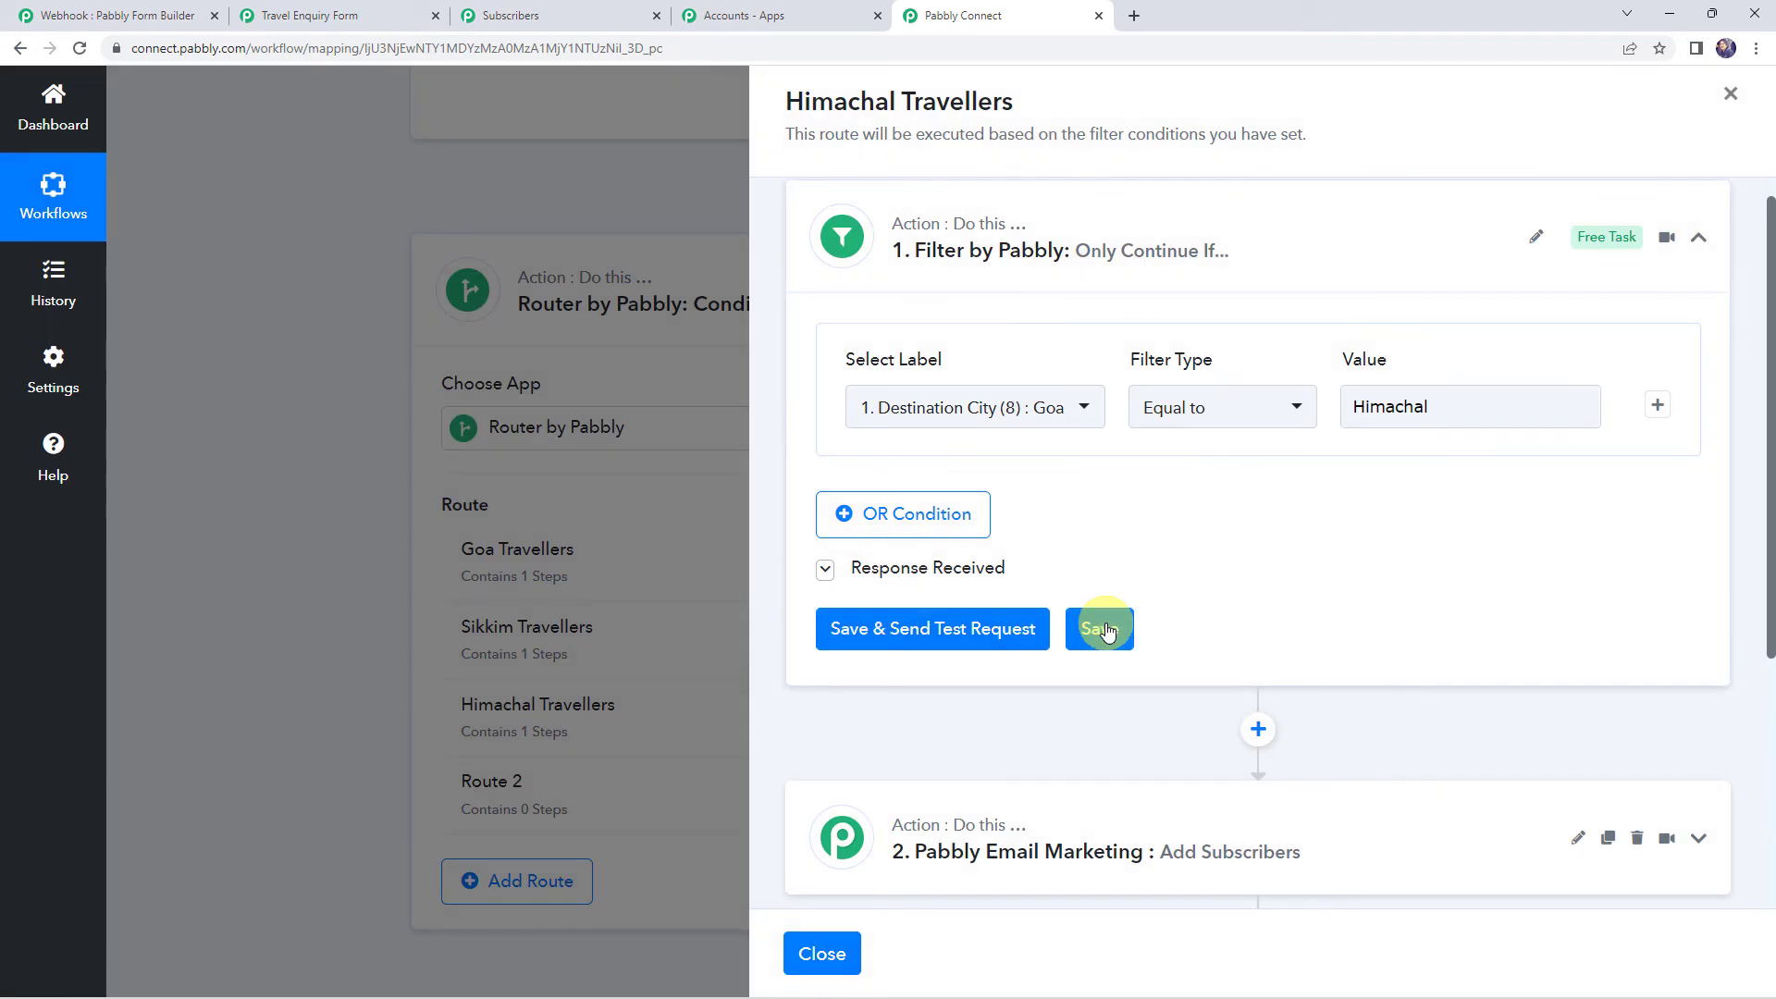
Refresh the lists, target Himachal Travellers in Add Subscribers, save, and close the panel
scroll(1107, 630, down, 3)
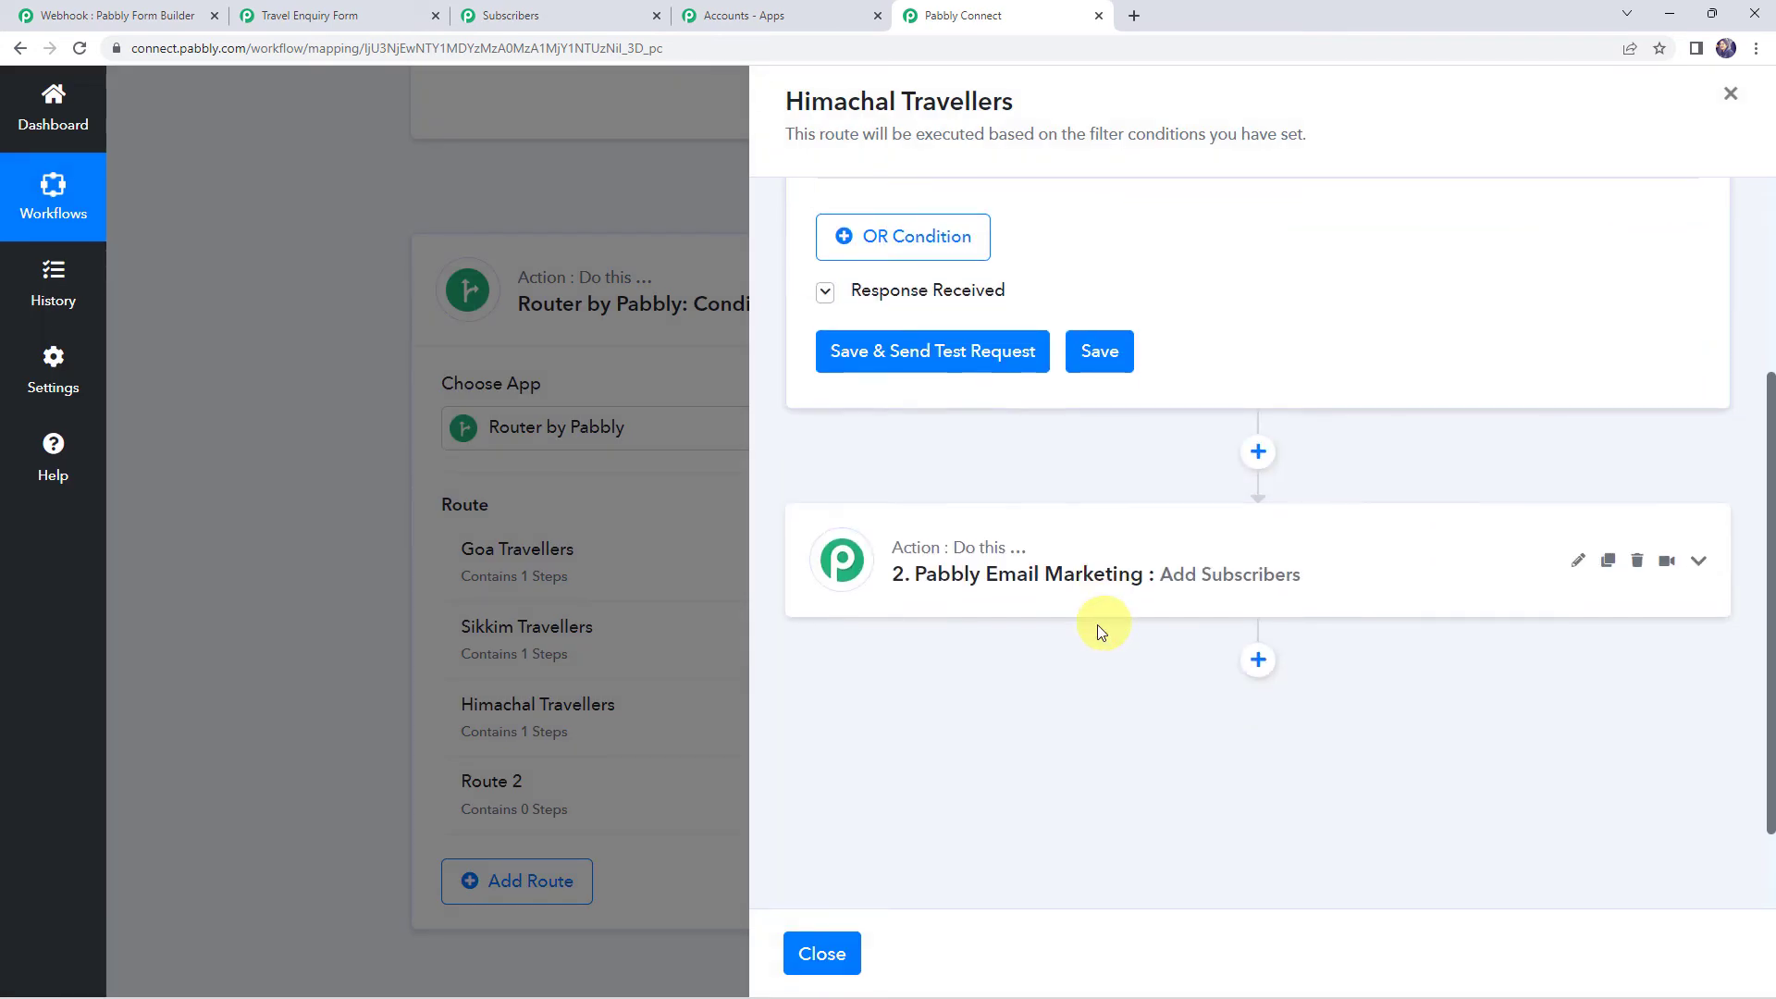
click(1199, 587)
scroll(1189, 583, down, 2)
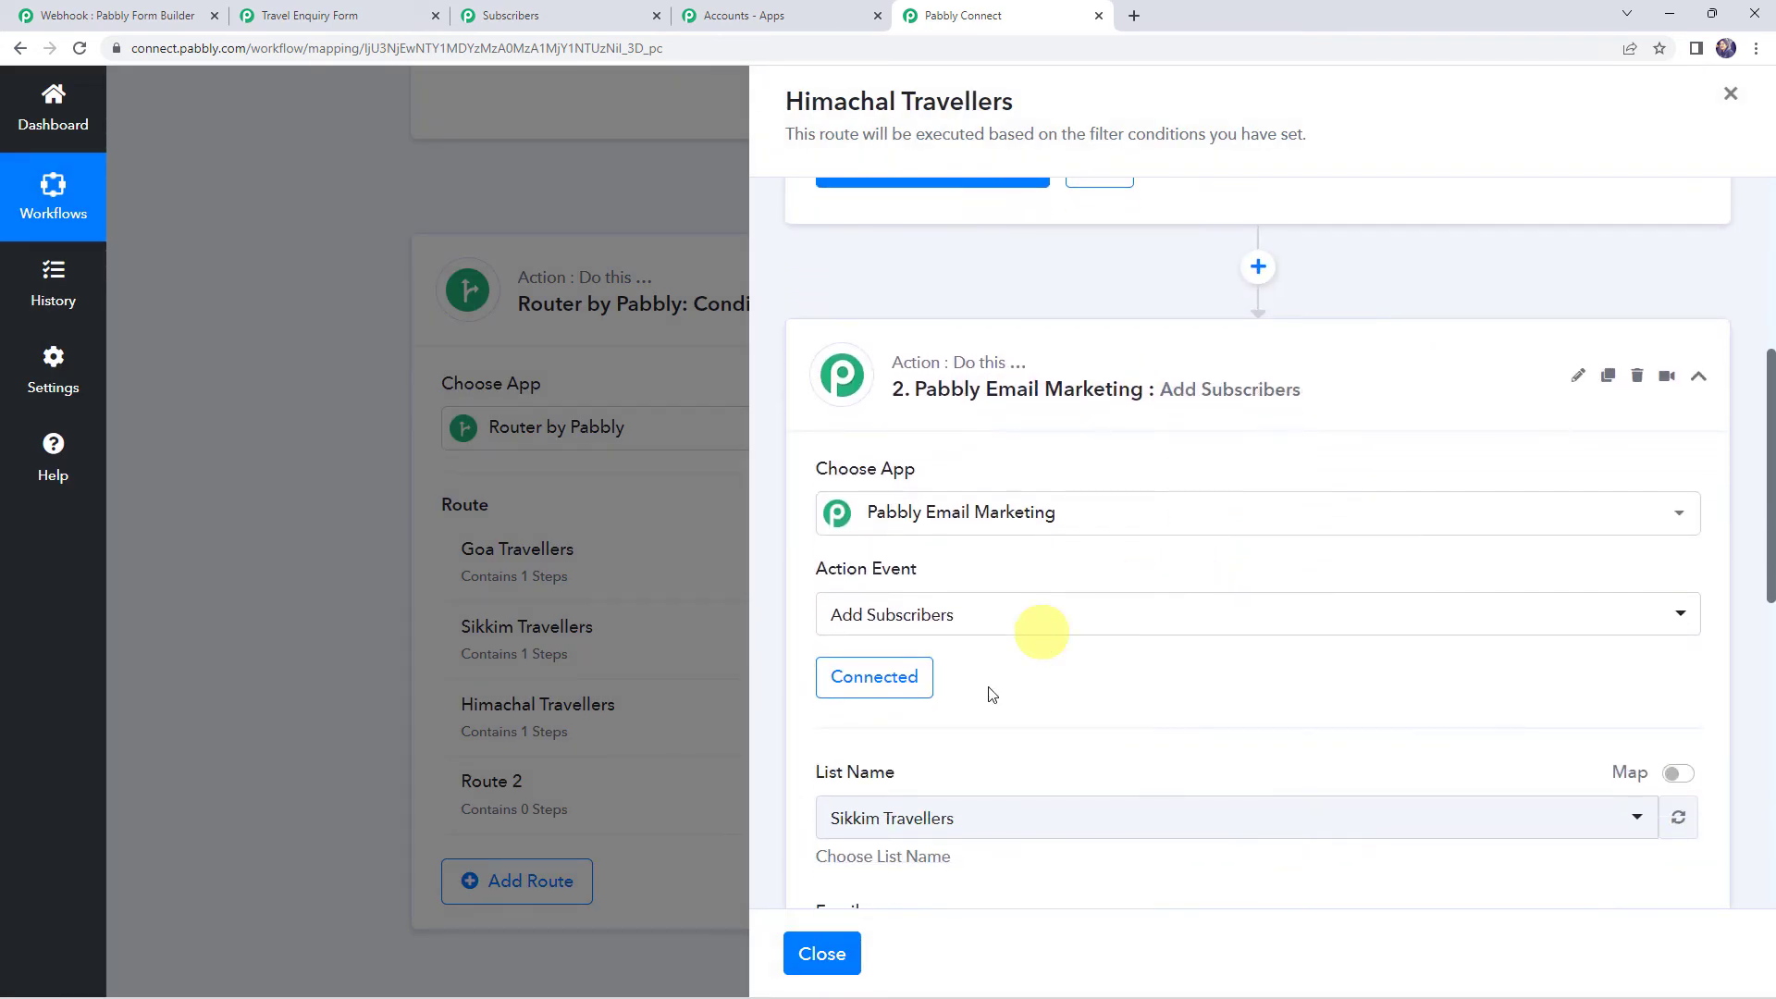
click(1678, 816)
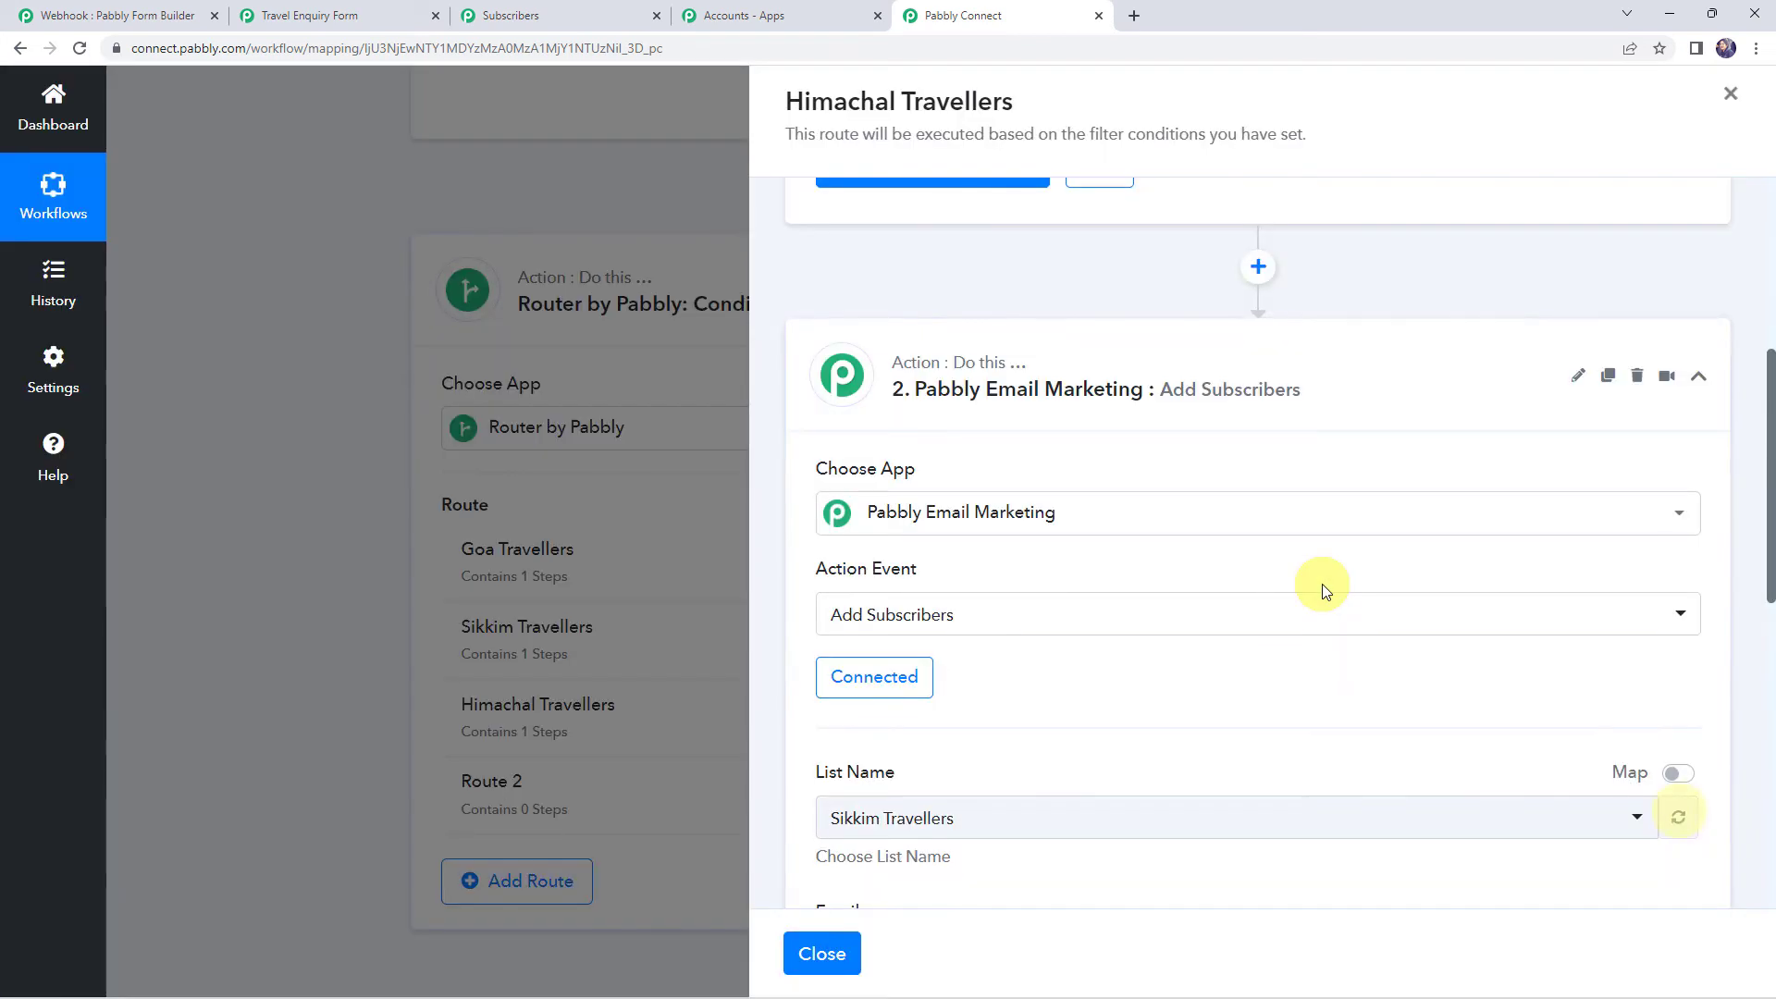
scroll(1326, 592, down, 1)
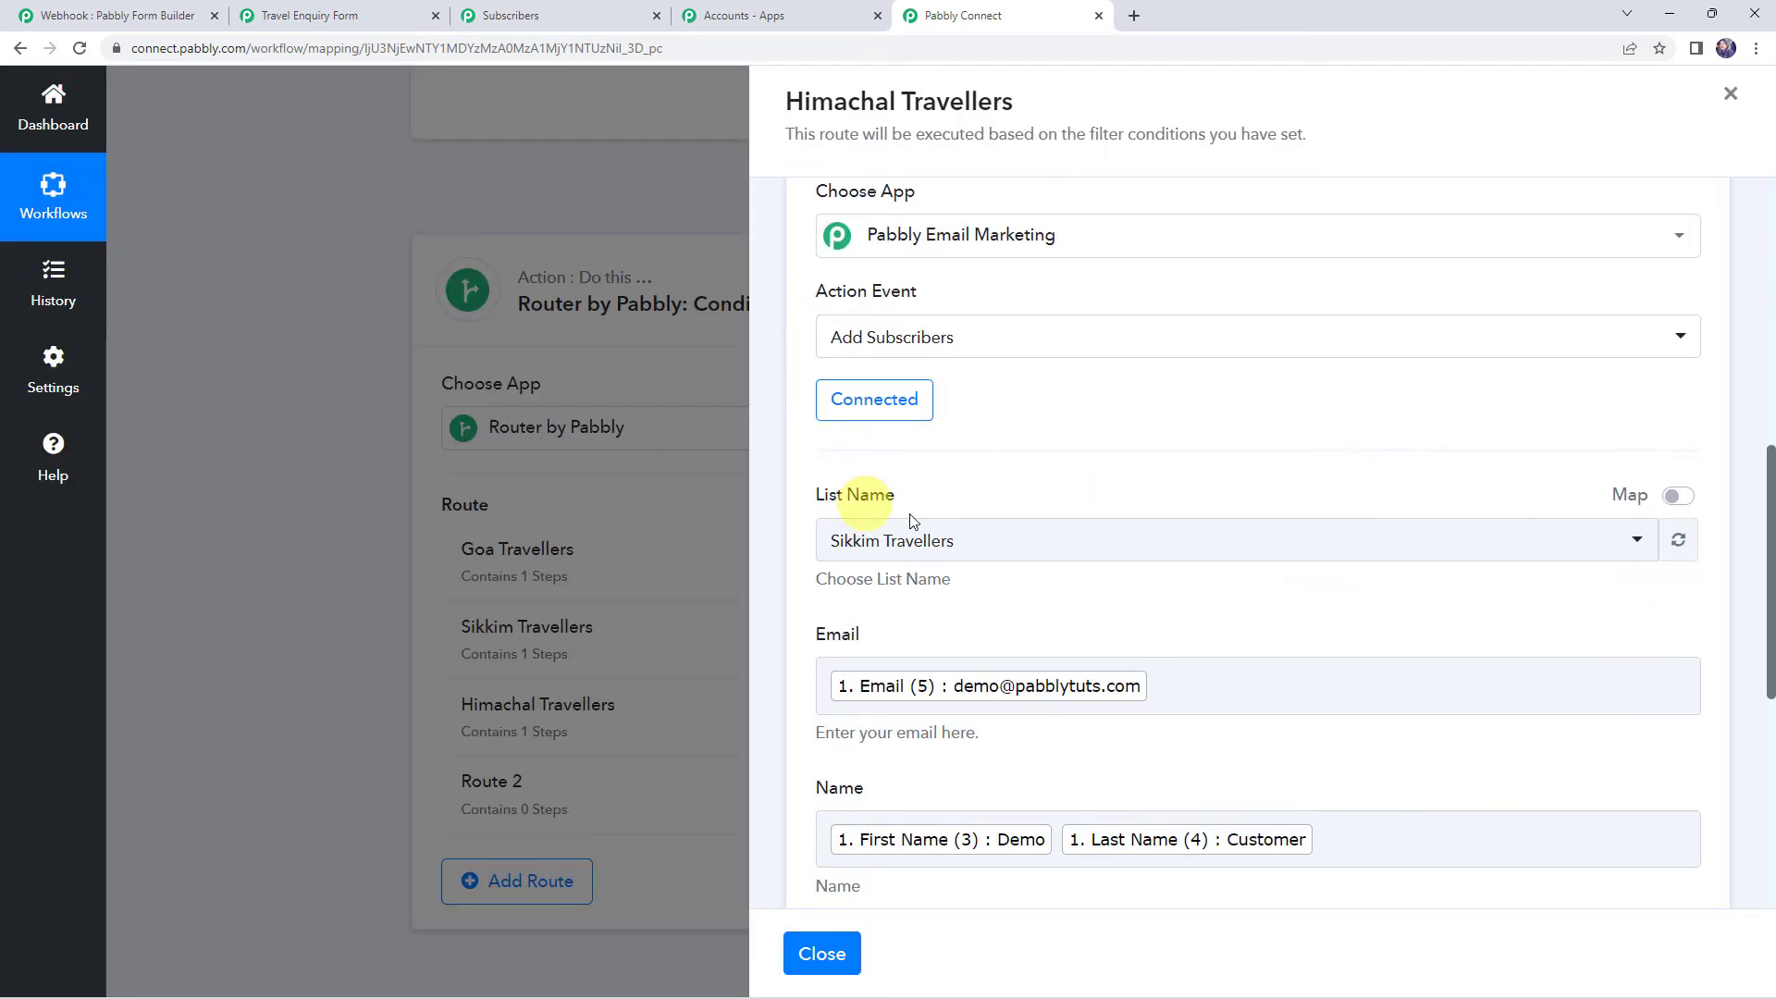
click(967, 550)
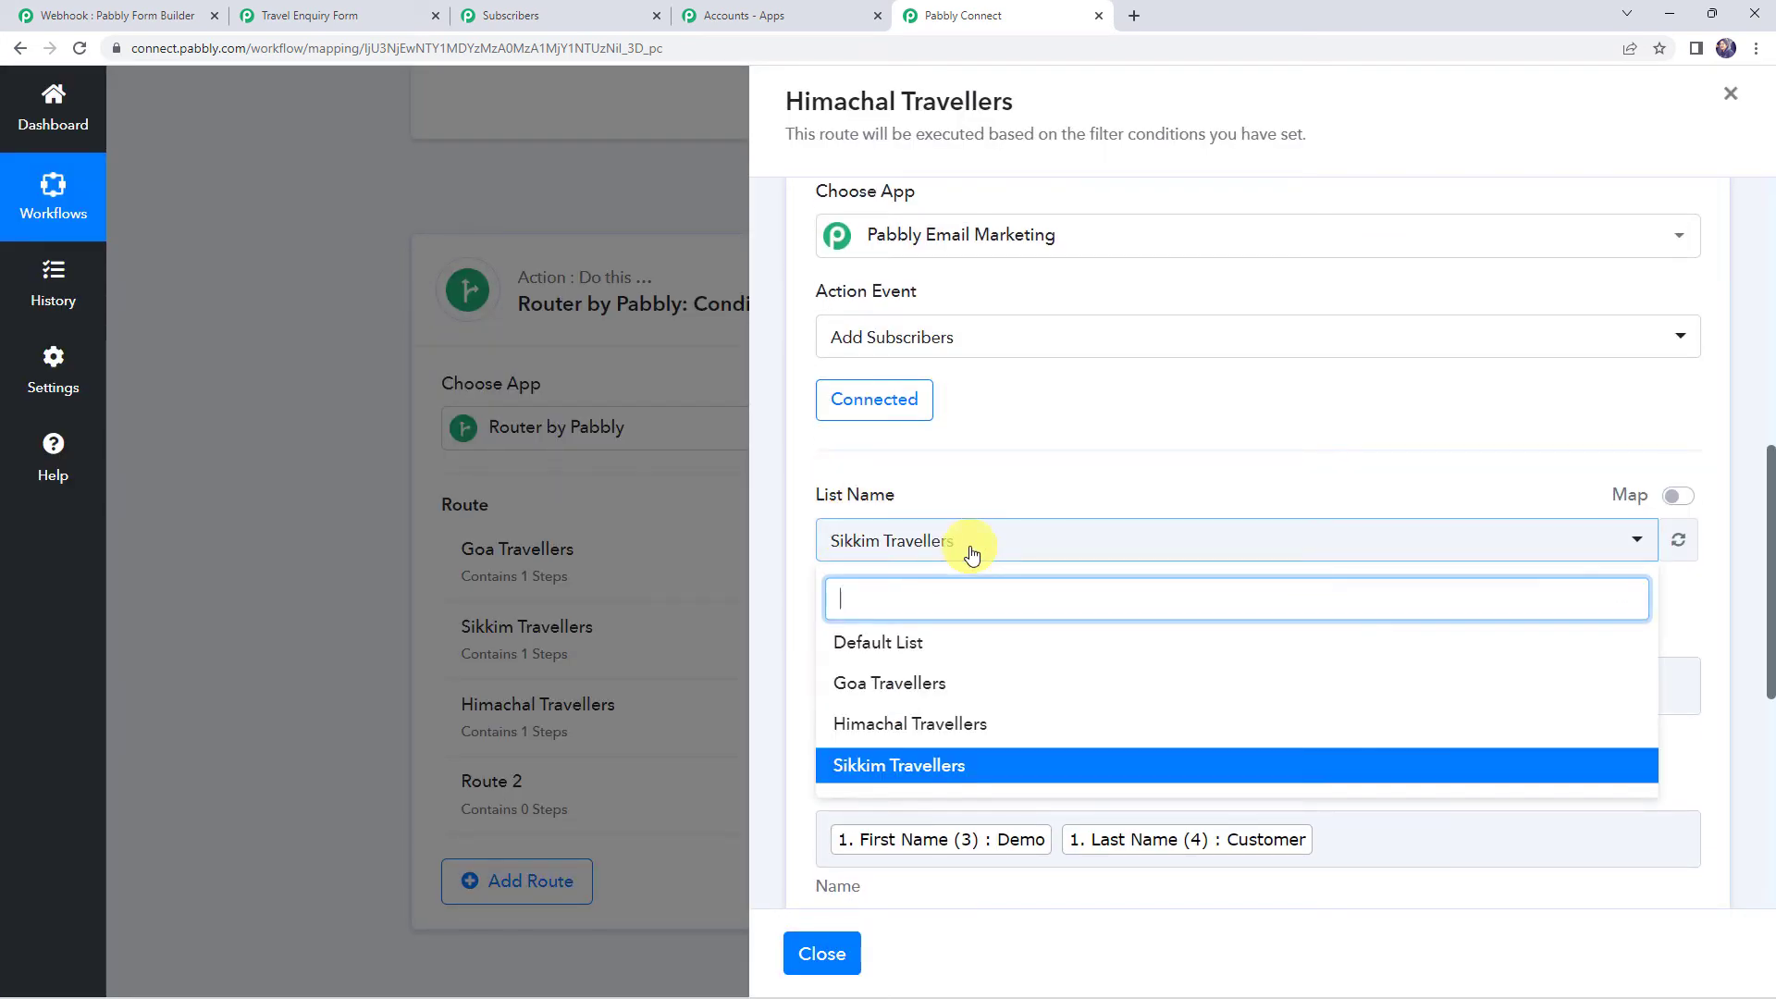
click(902, 724)
scroll(1113, 486, down, 3)
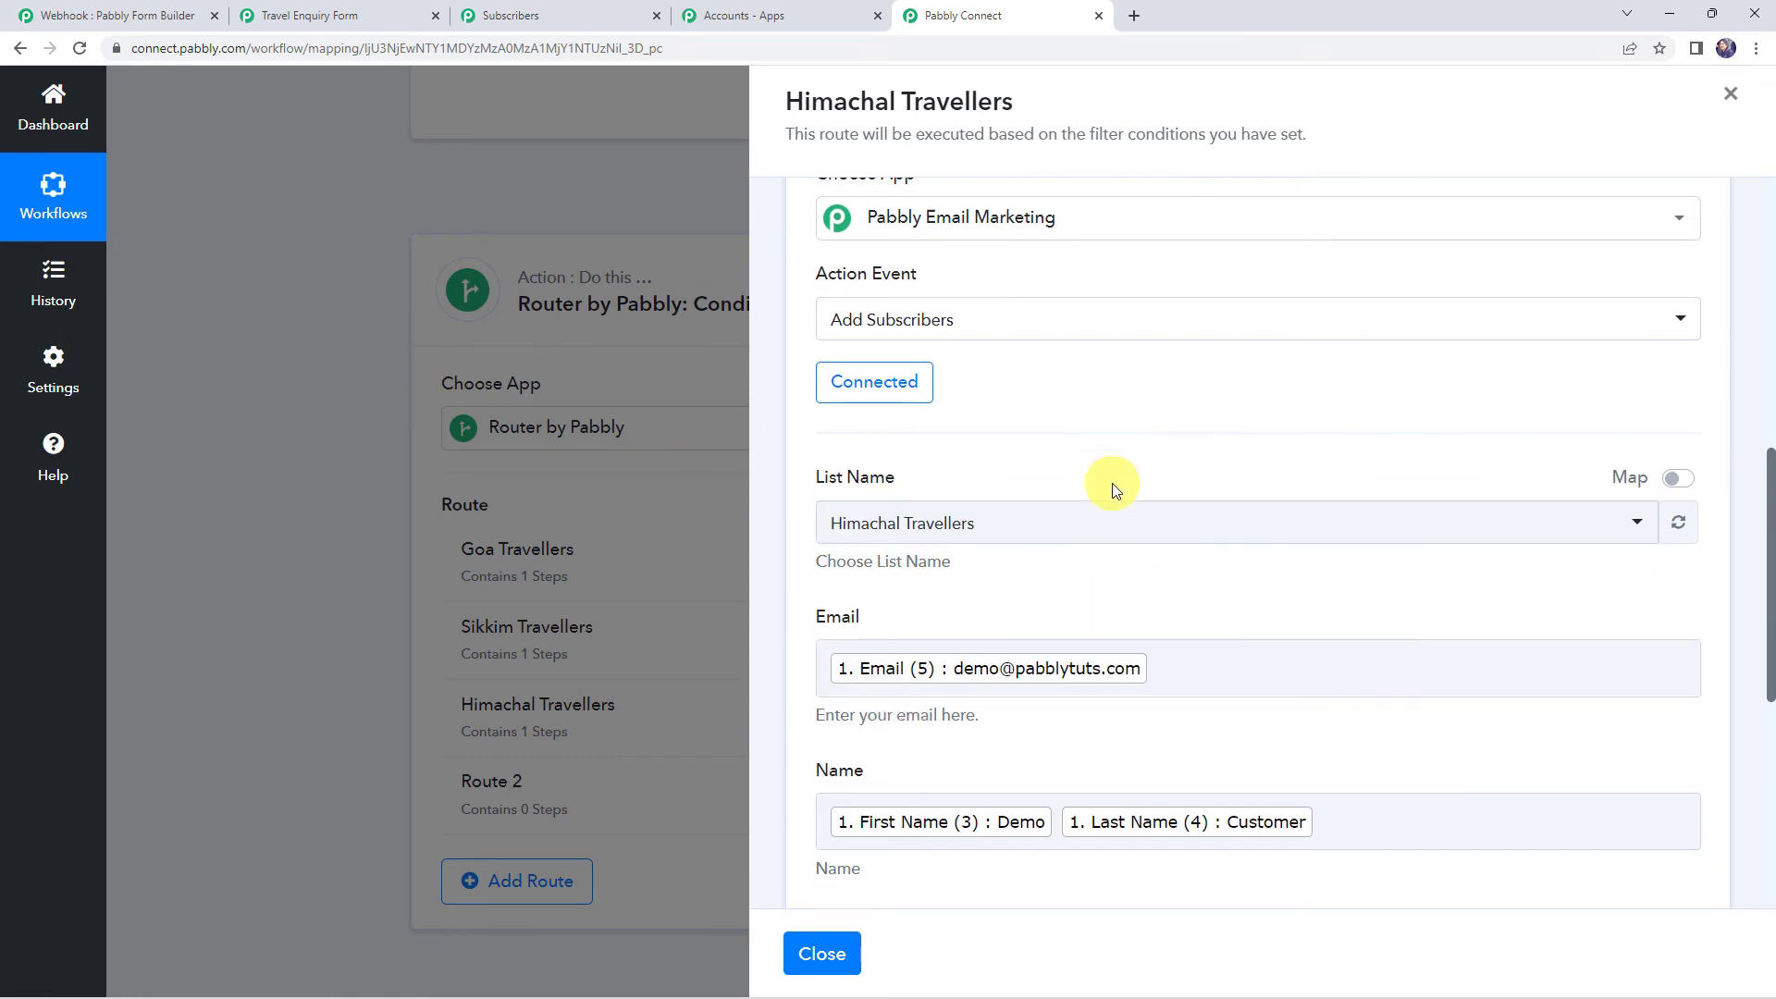
click(1102, 775)
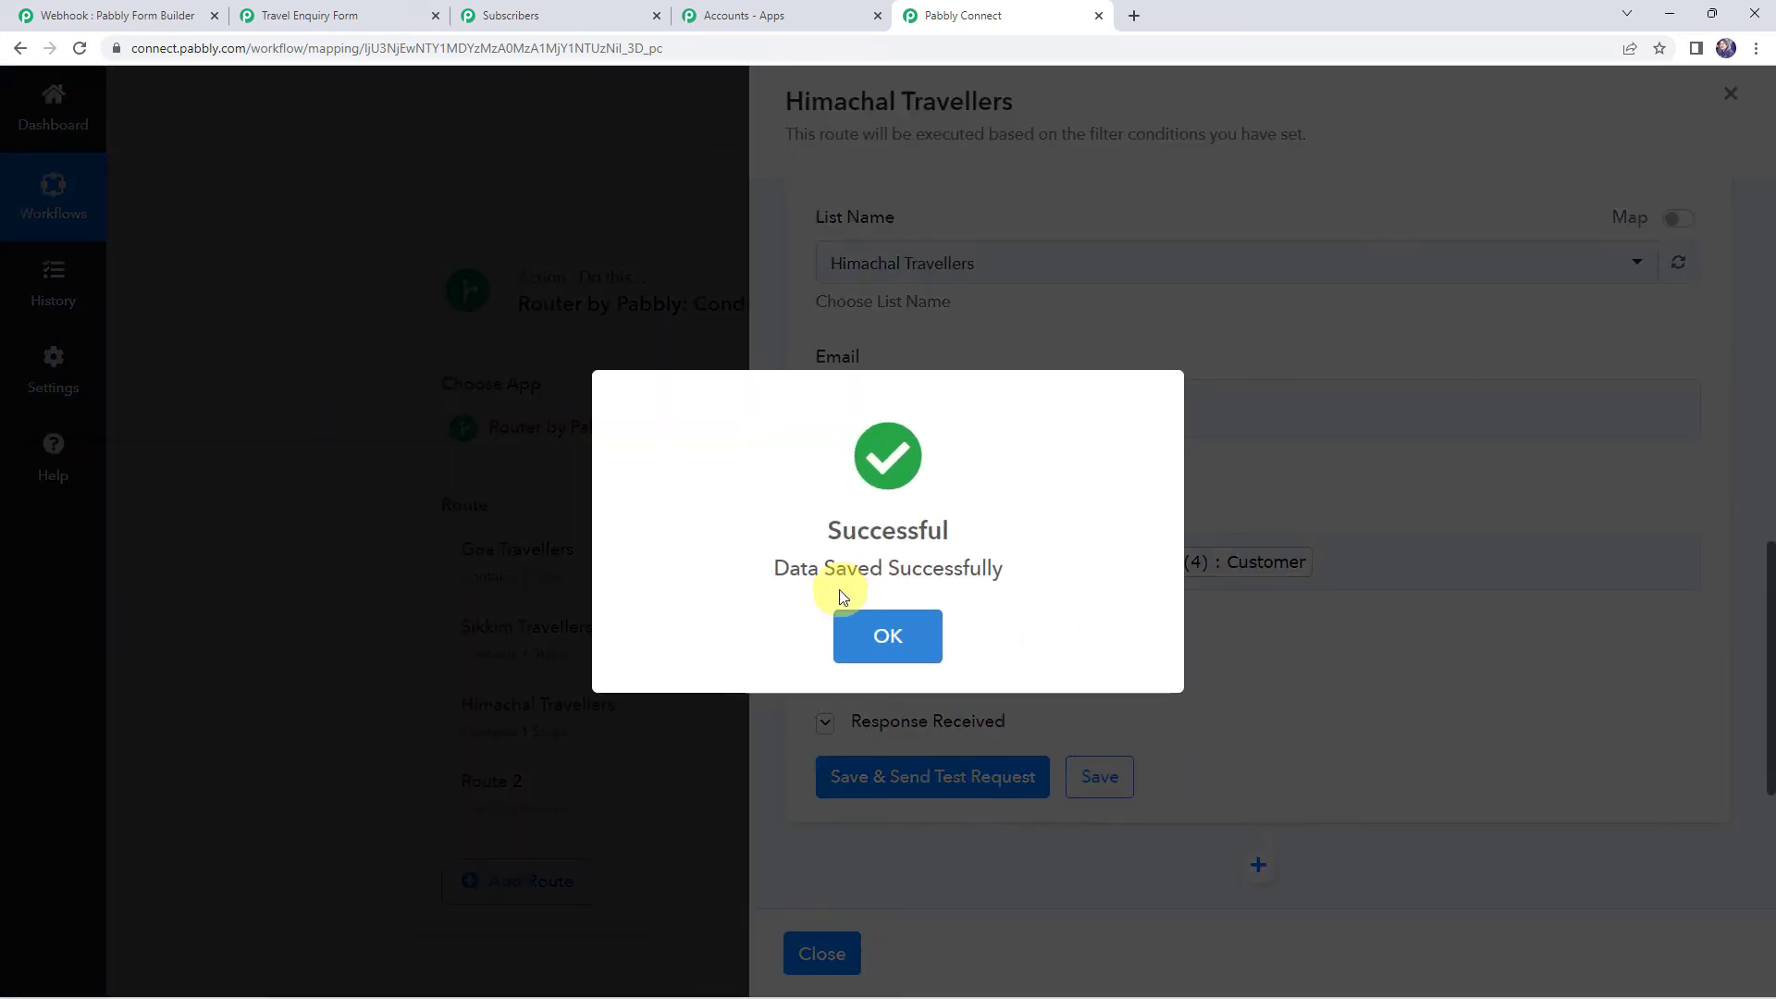
click(888, 636)
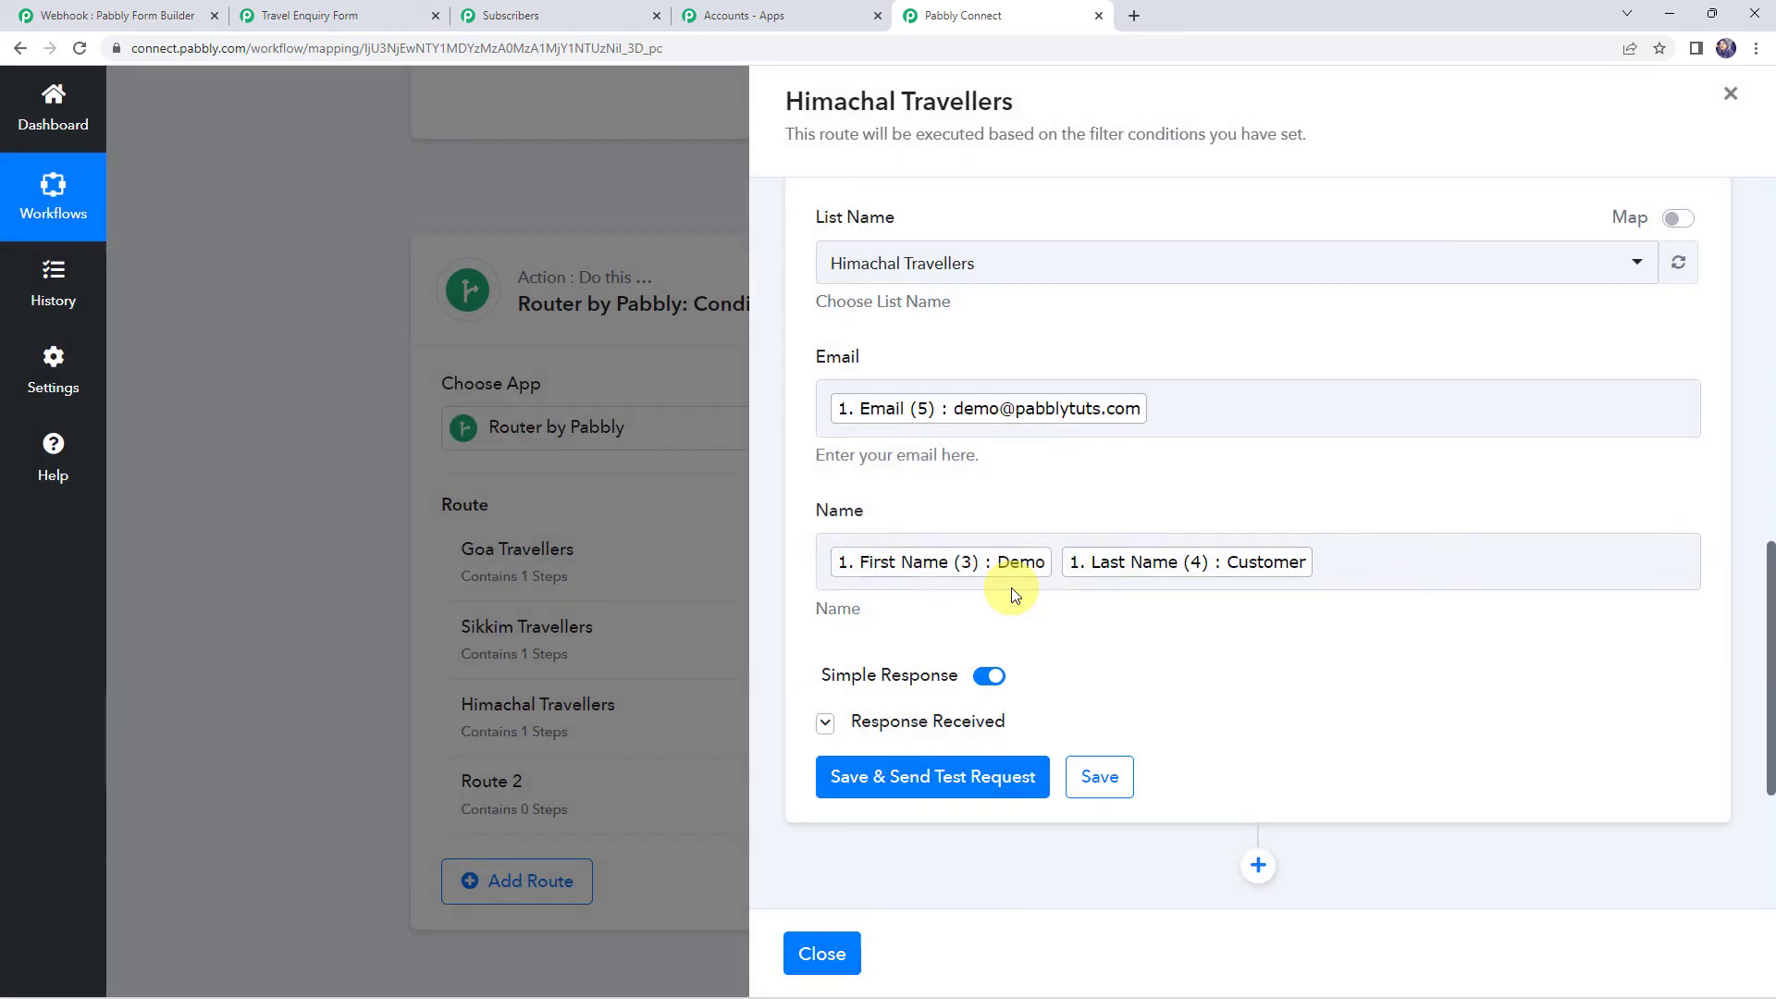
click(821, 953)
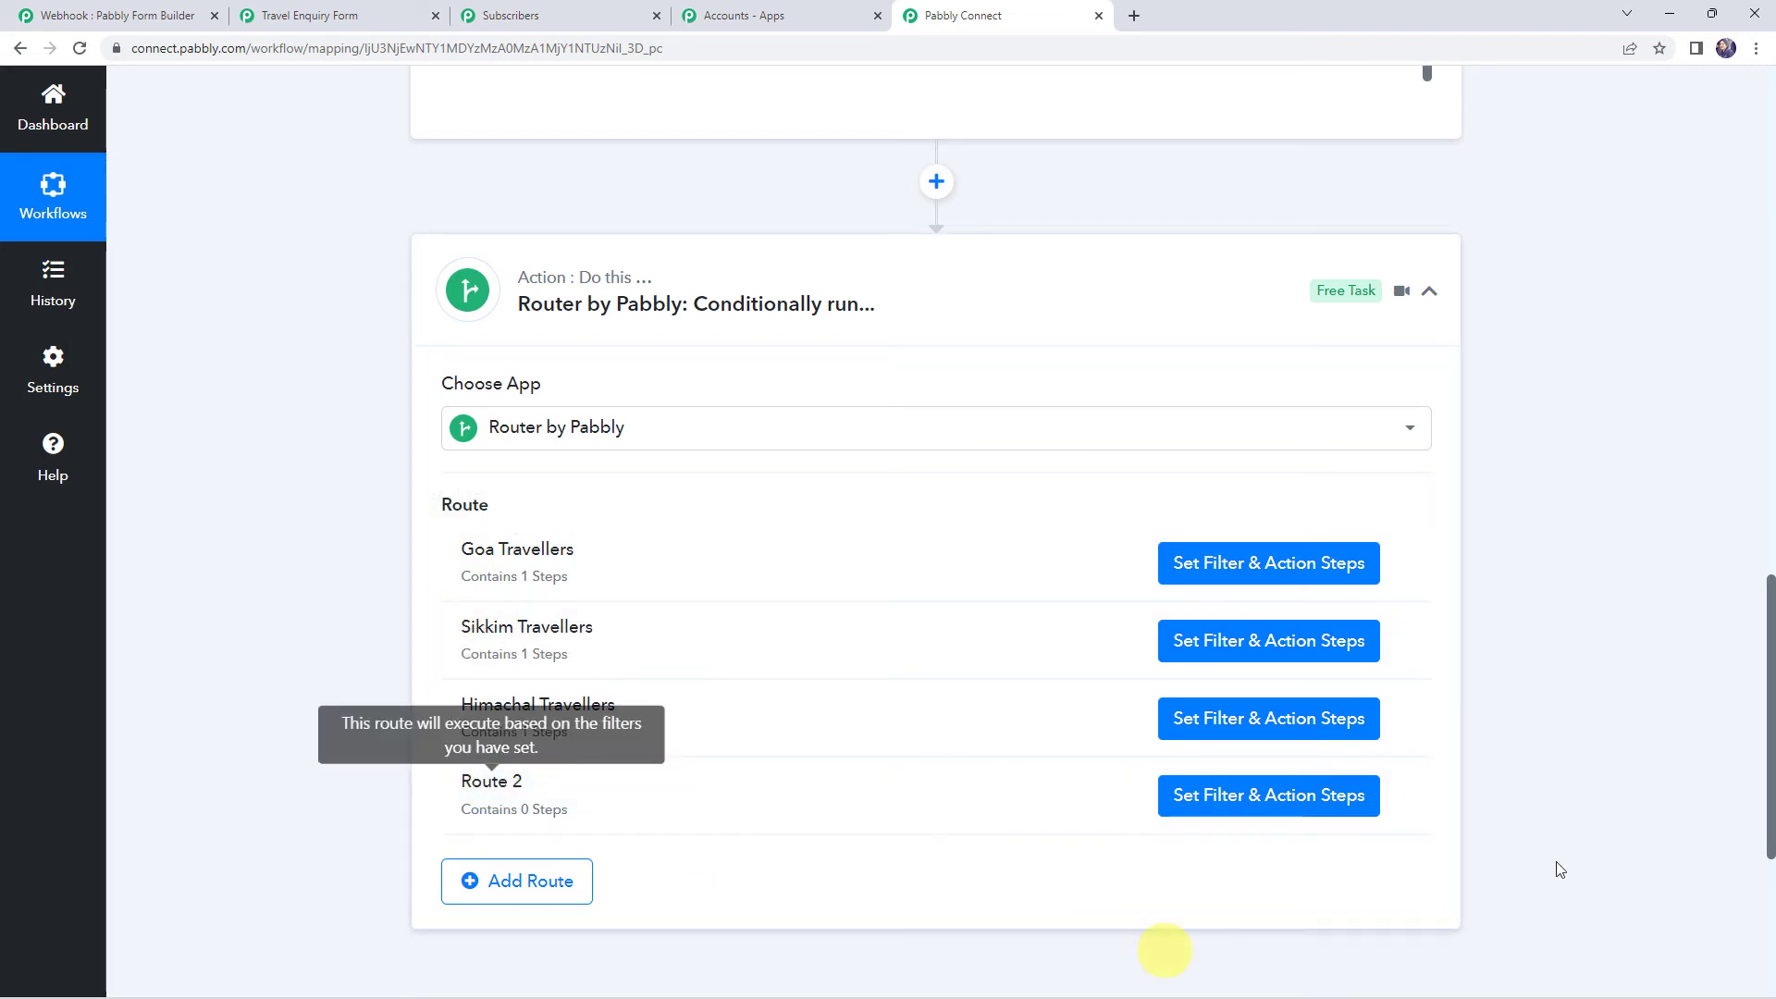
Delete the empty Route 2 and return to the Travel Enquiry Form page
click(1399, 801)
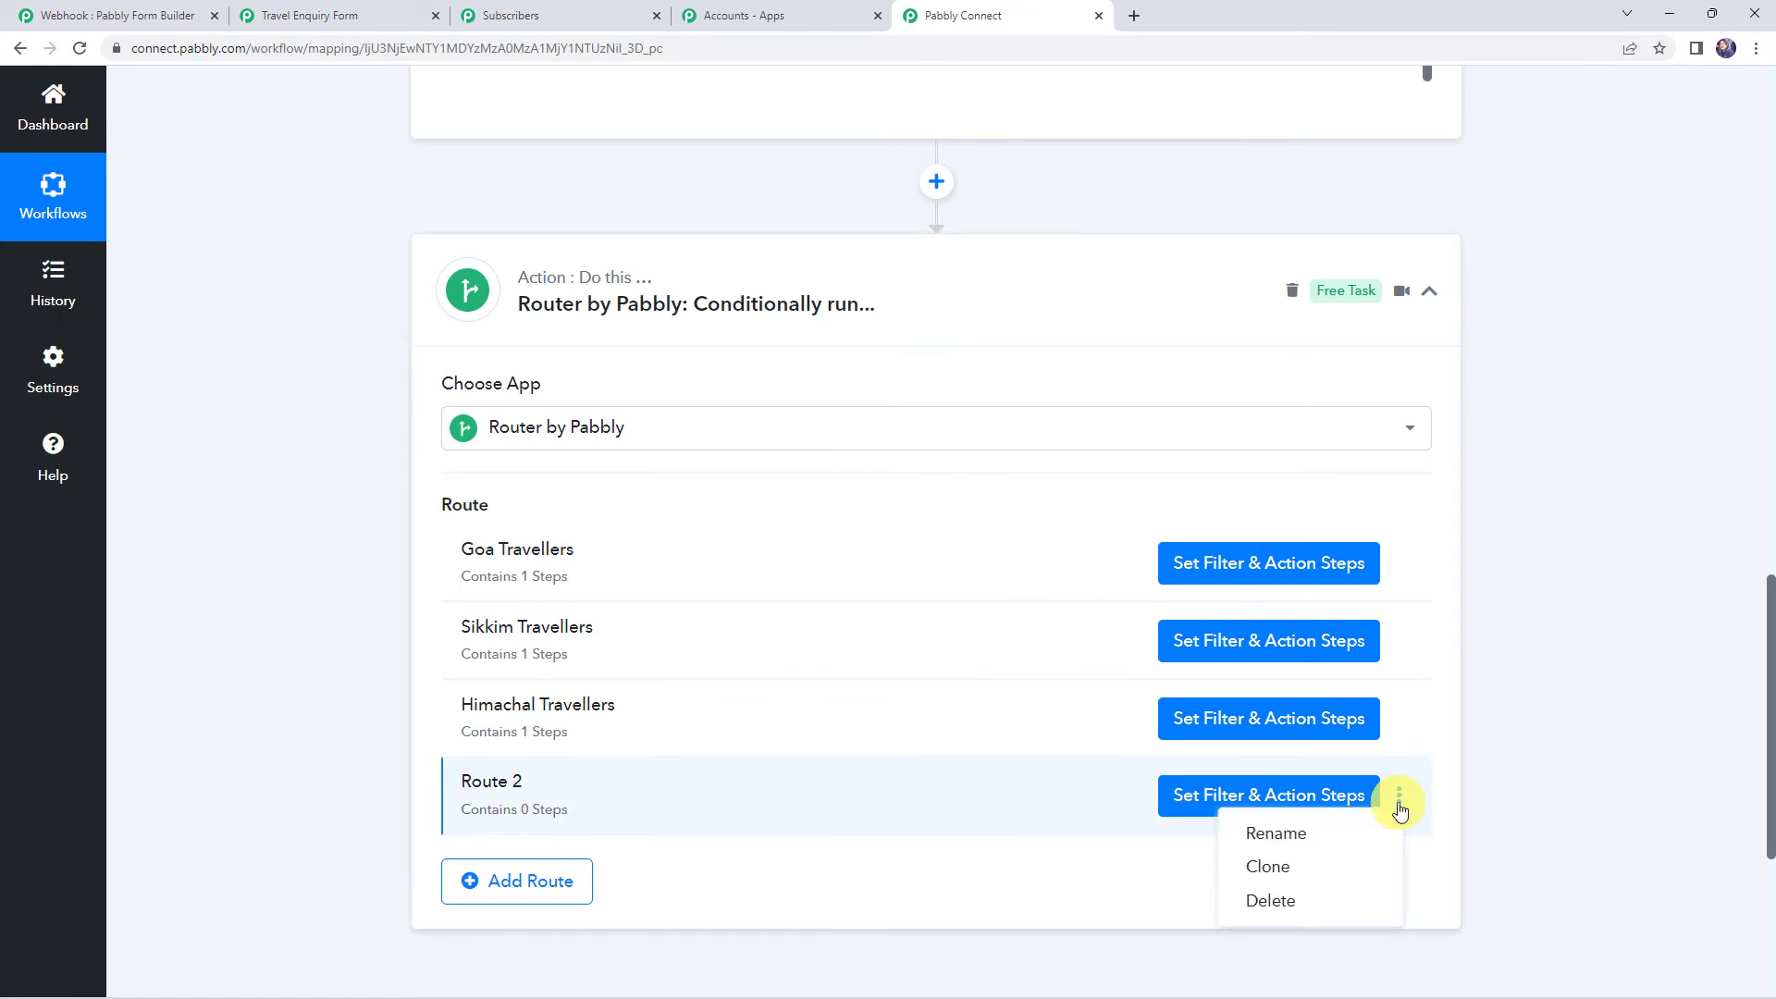
click(1293, 893)
click(845, 635)
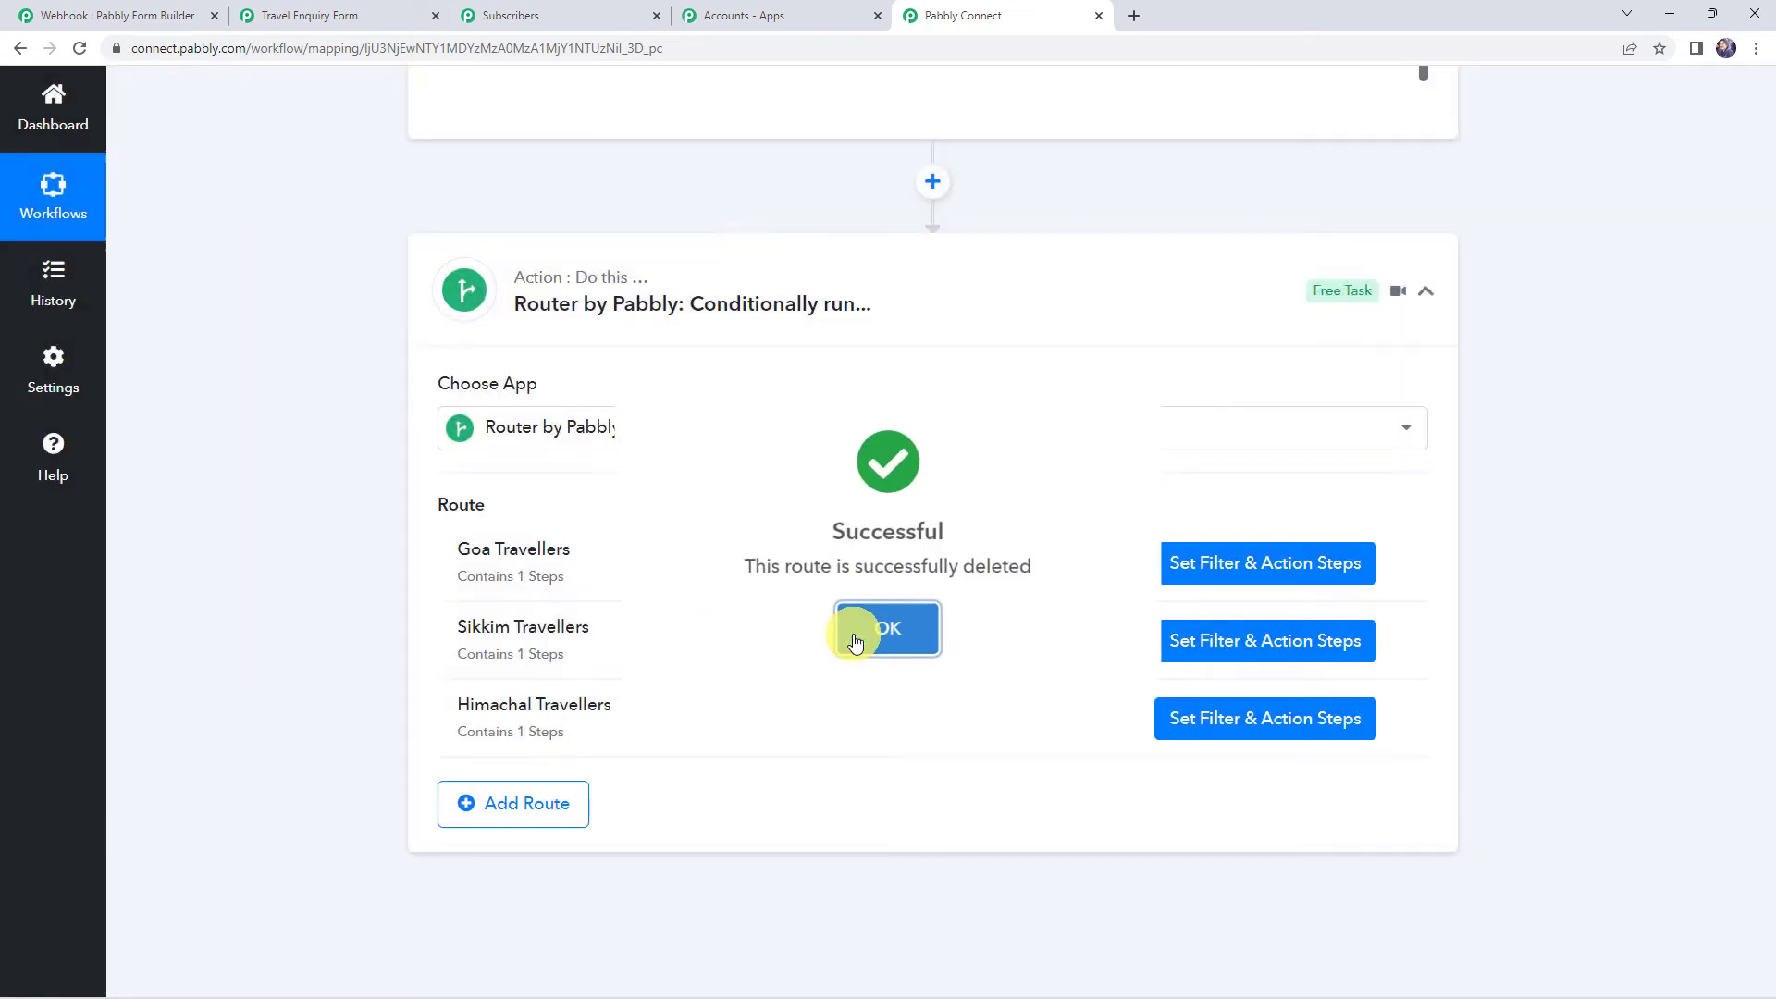
click(851, 638)
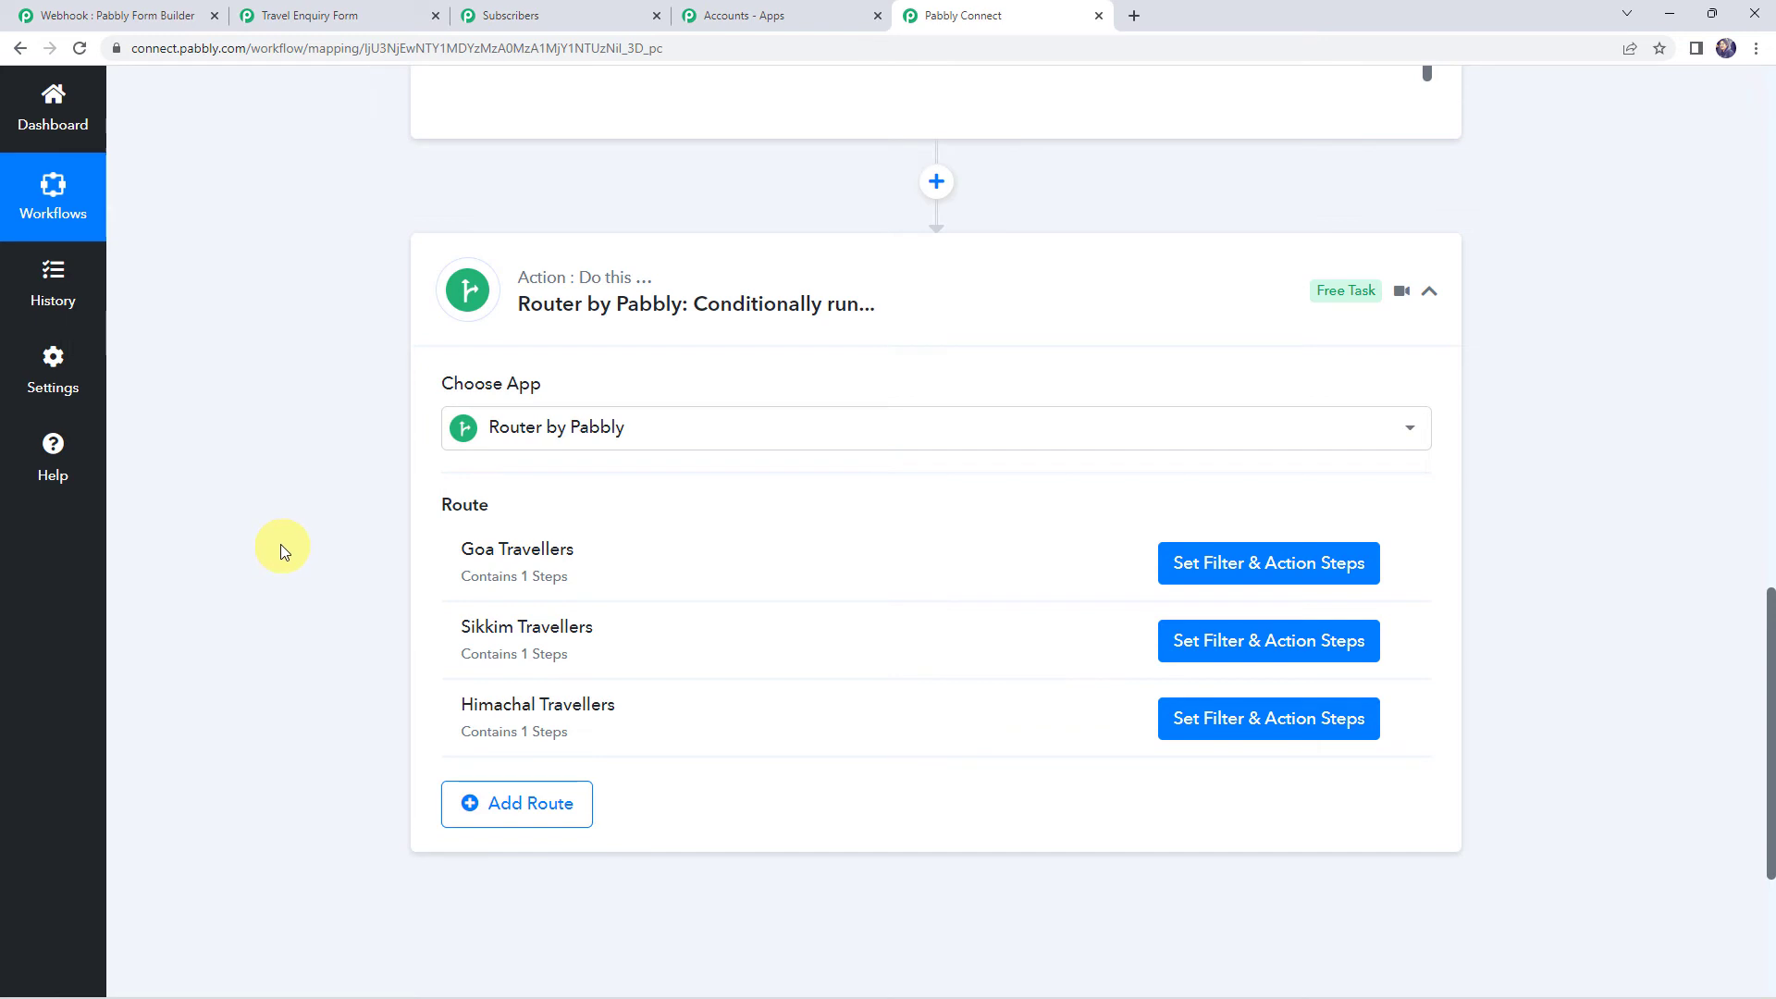
click(333, 17)
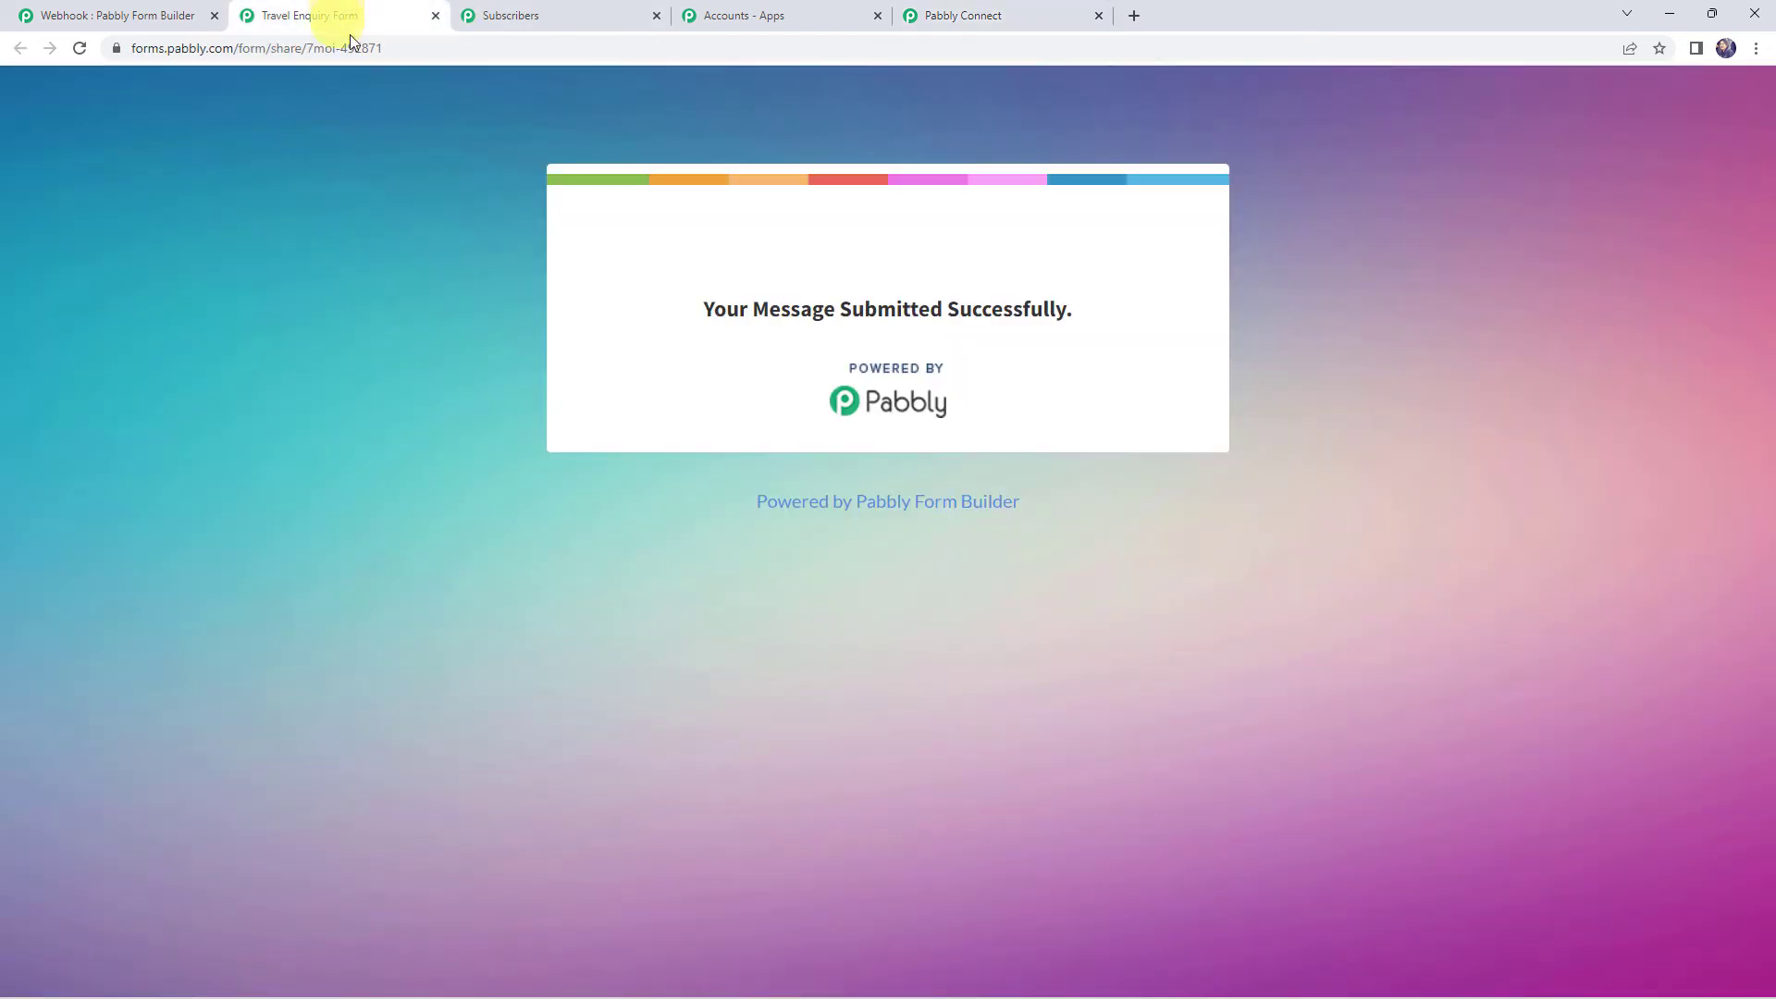
Reload a blank Travel Enquiry Form and enter a test first name, last name, e-mail and phone number
click(379, 48)
key(Return)
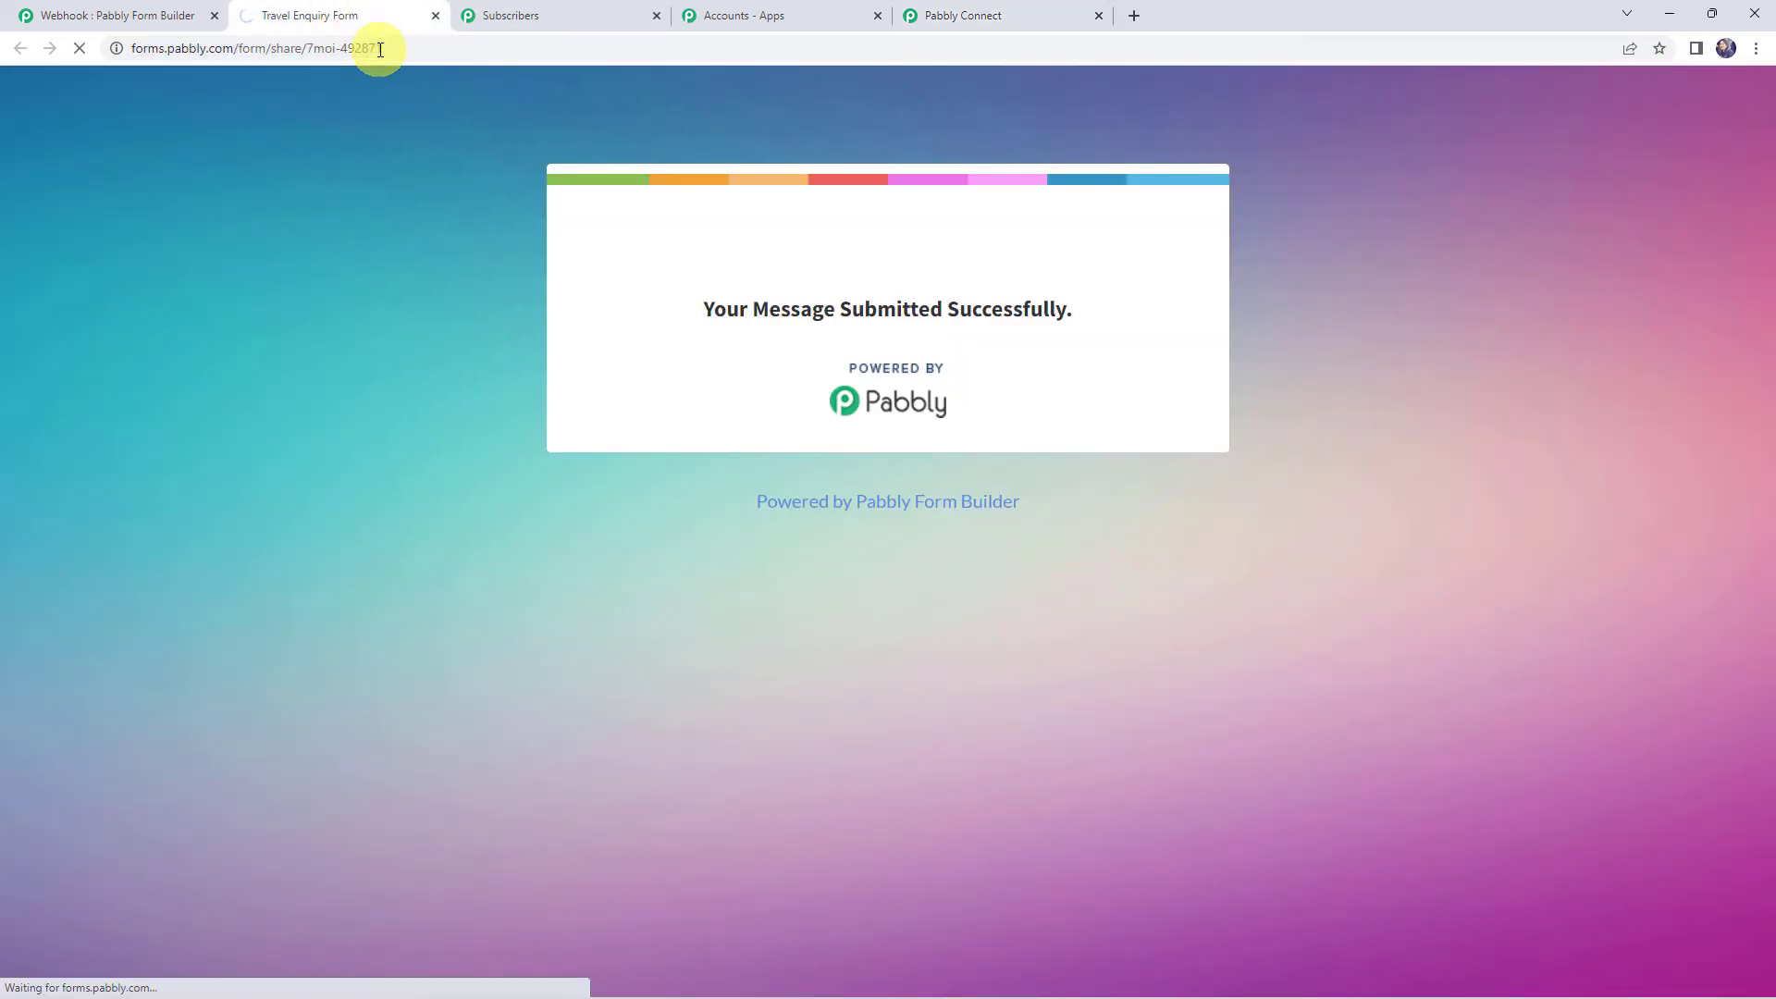
text(Dummy)
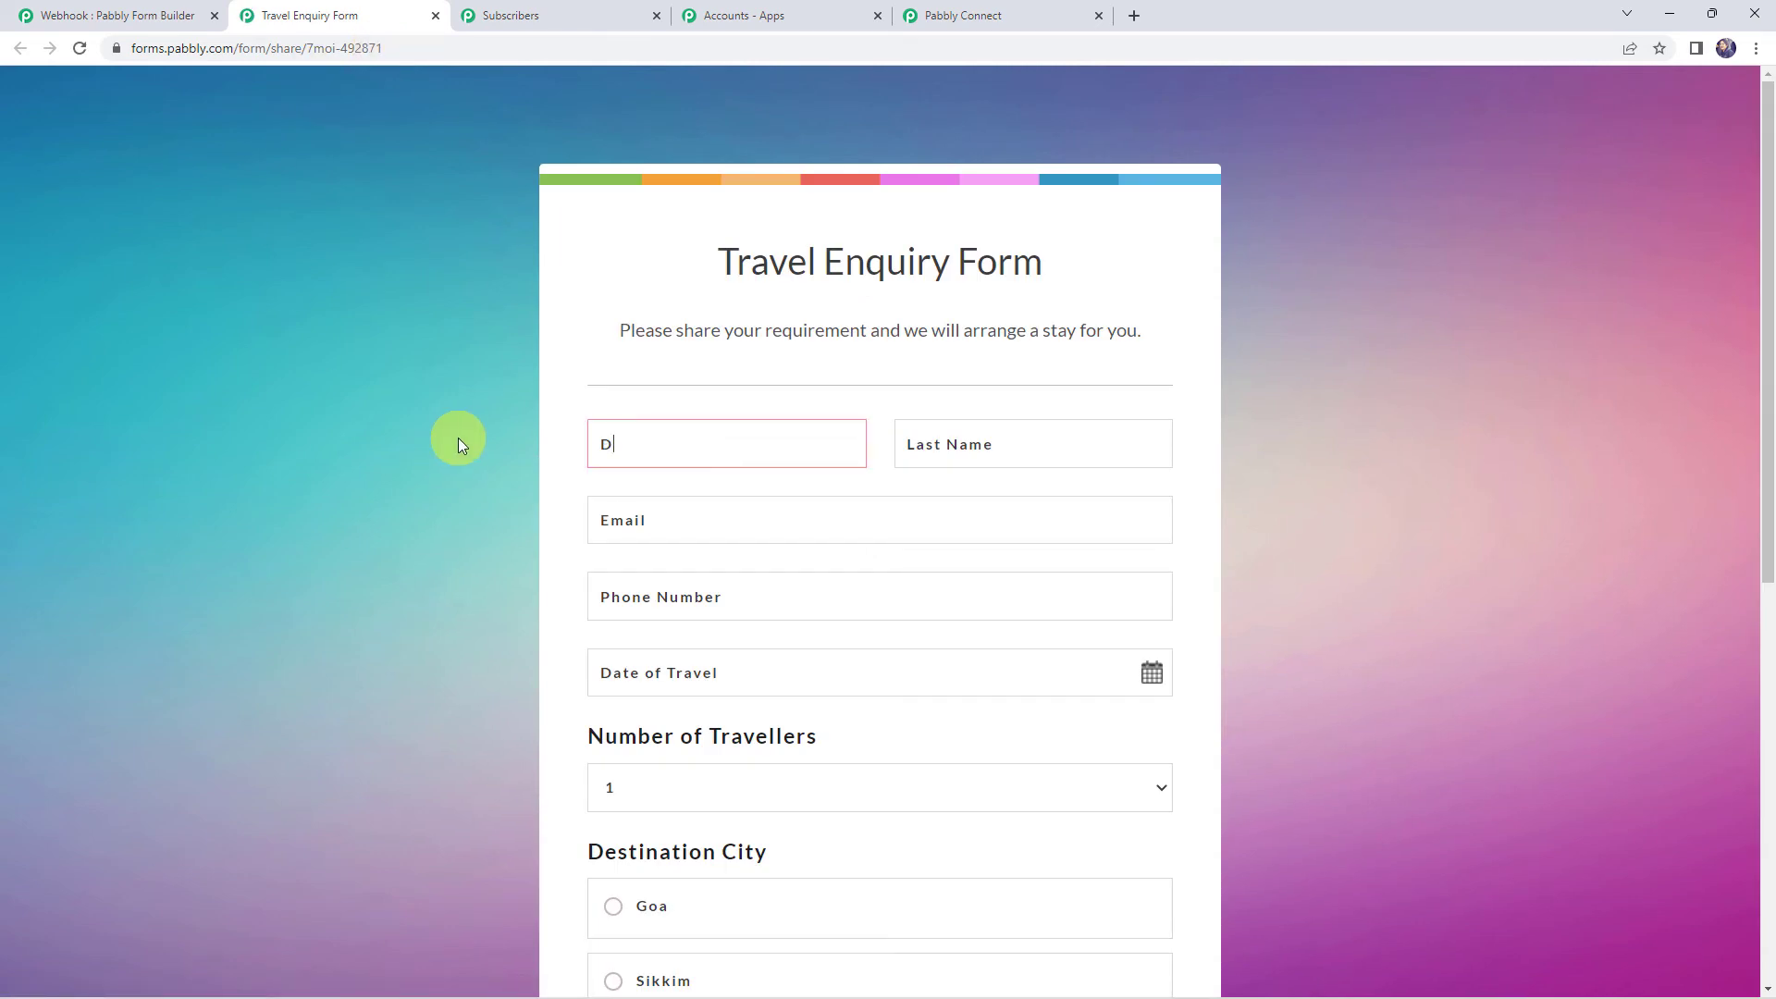
key(Tab)
text(Name)
key(Tab)
key(Tab)
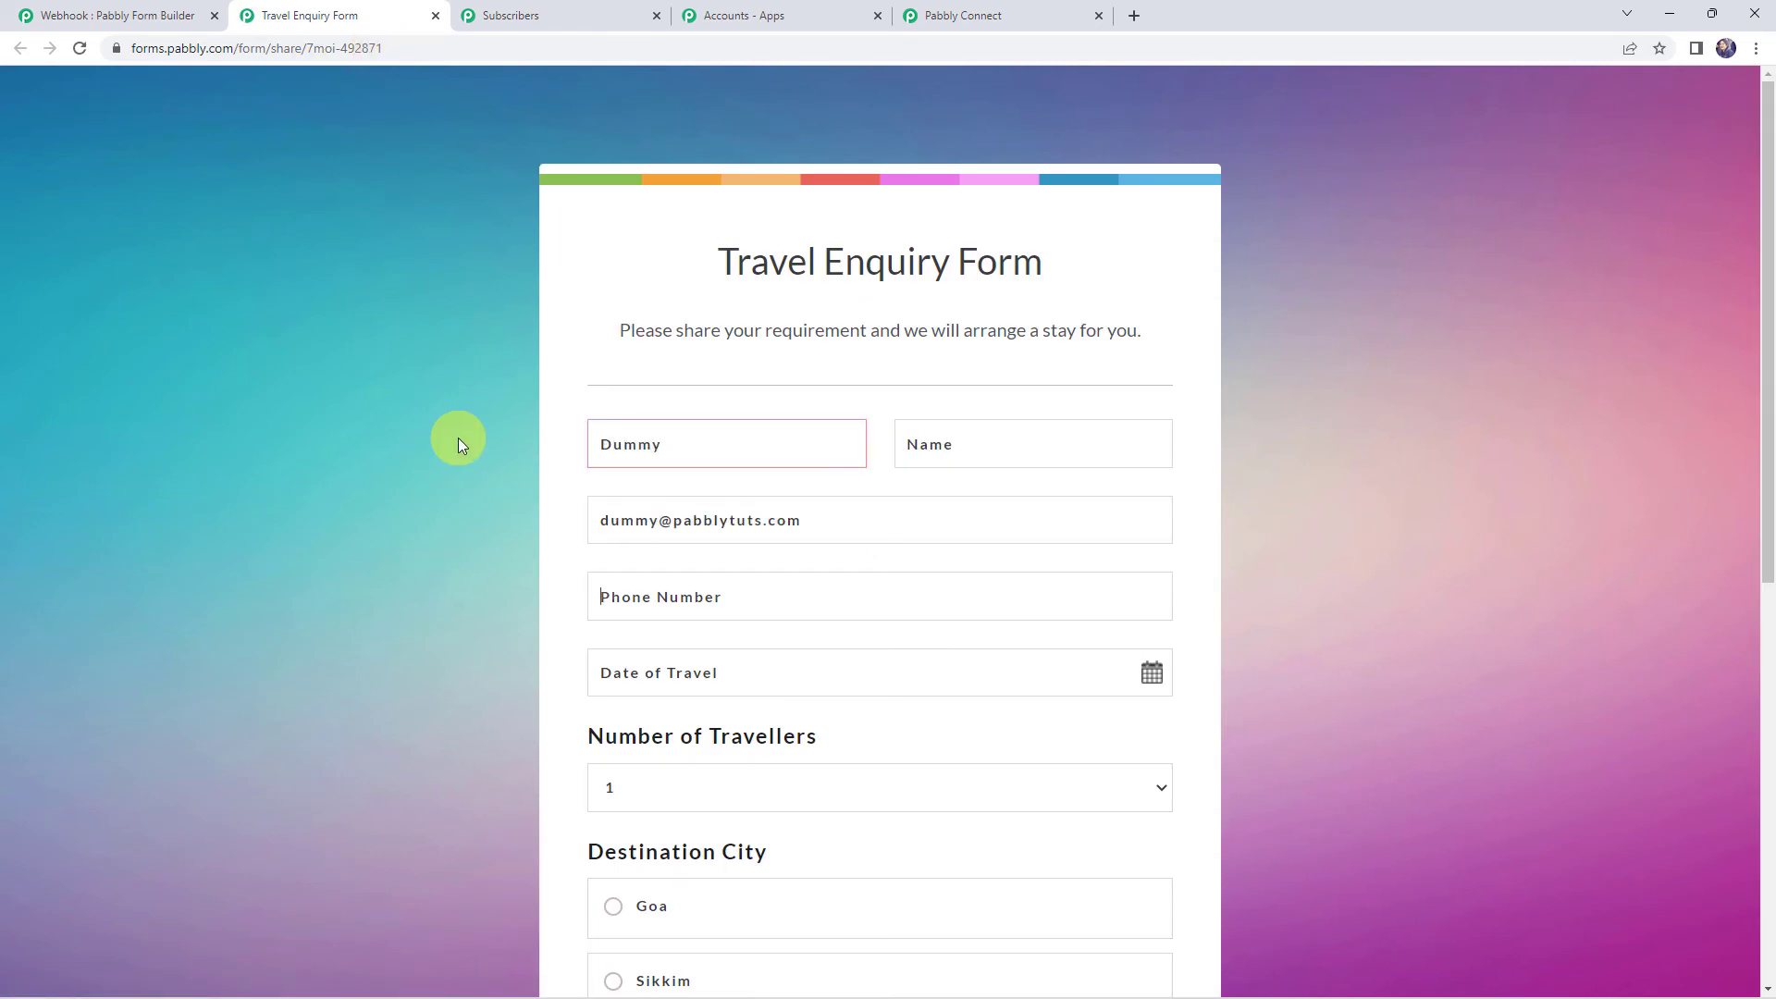
text(8xxxxxxxxx3)
scroll(623, 566, down, 2)
click(832, 488)
Set travel date 10-11-2022, 4+ travellers, destination Himachal and an INR 80000+ budget
click(682, 539)
click(662, 773)
click(824, 789)
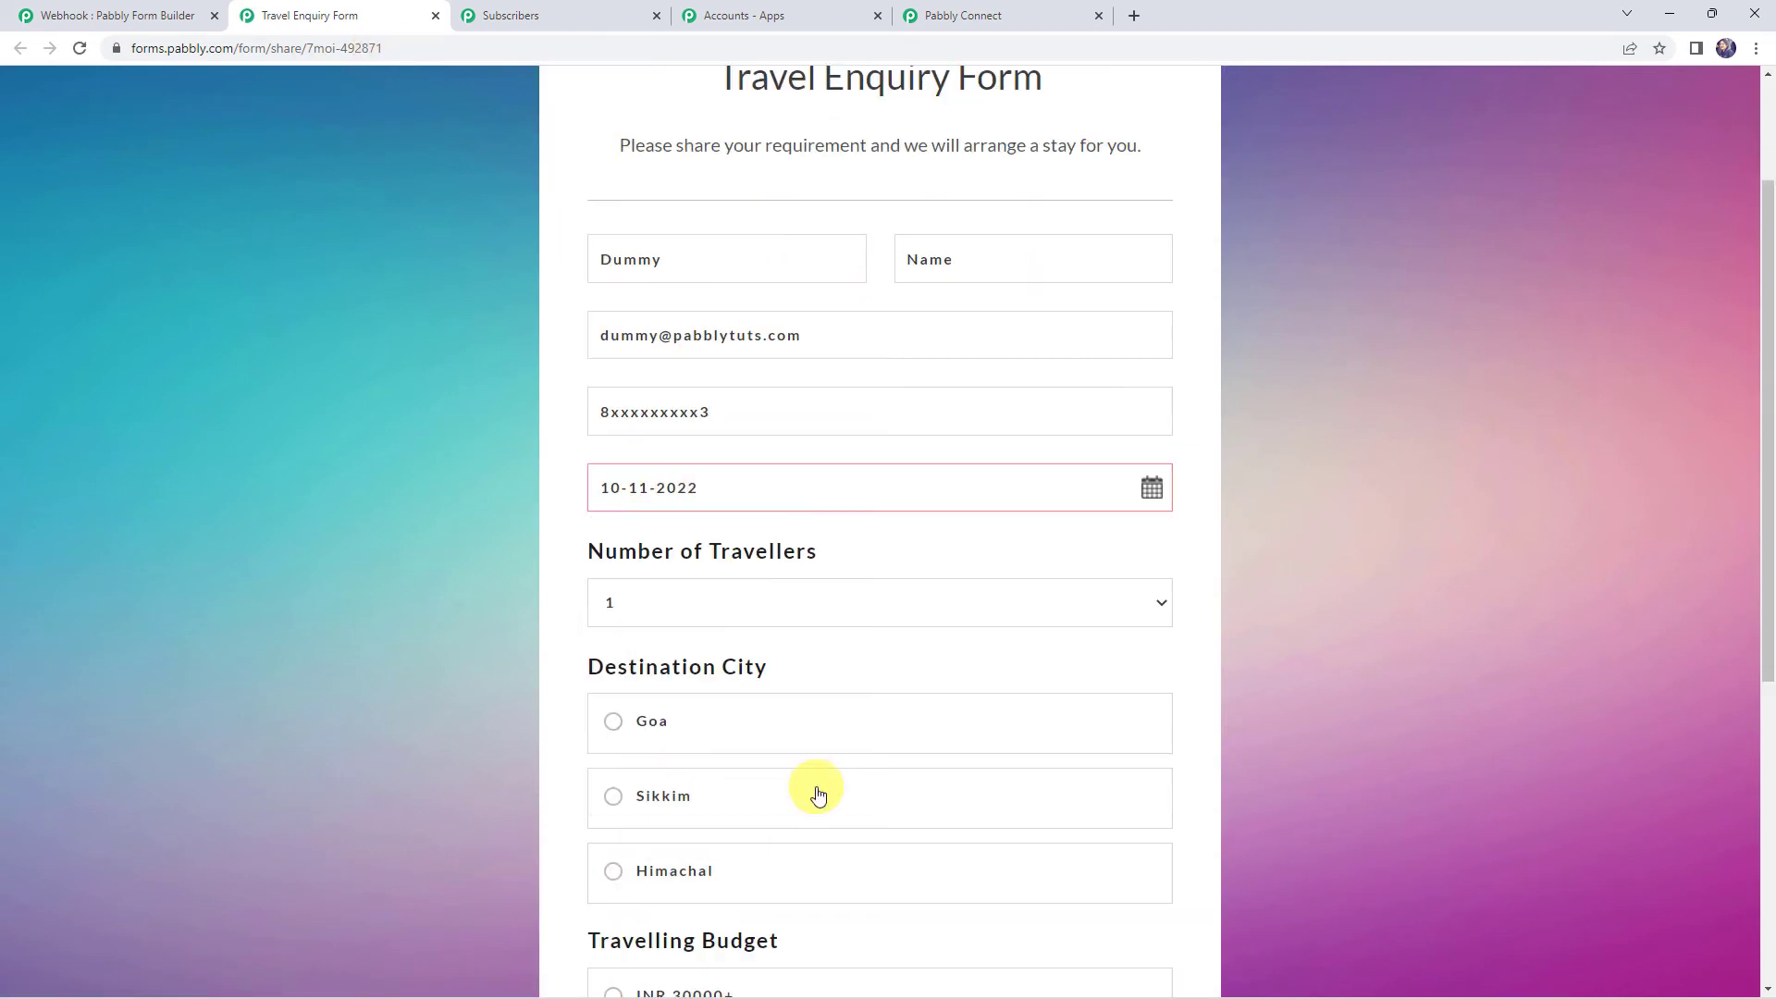
click(878, 602)
click(610, 685)
scroll(583, 638, down, 3)
click(607, 591)
scroll(607, 591, down, 3)
click(682, 597)
scroll(403, 588, up, 8)
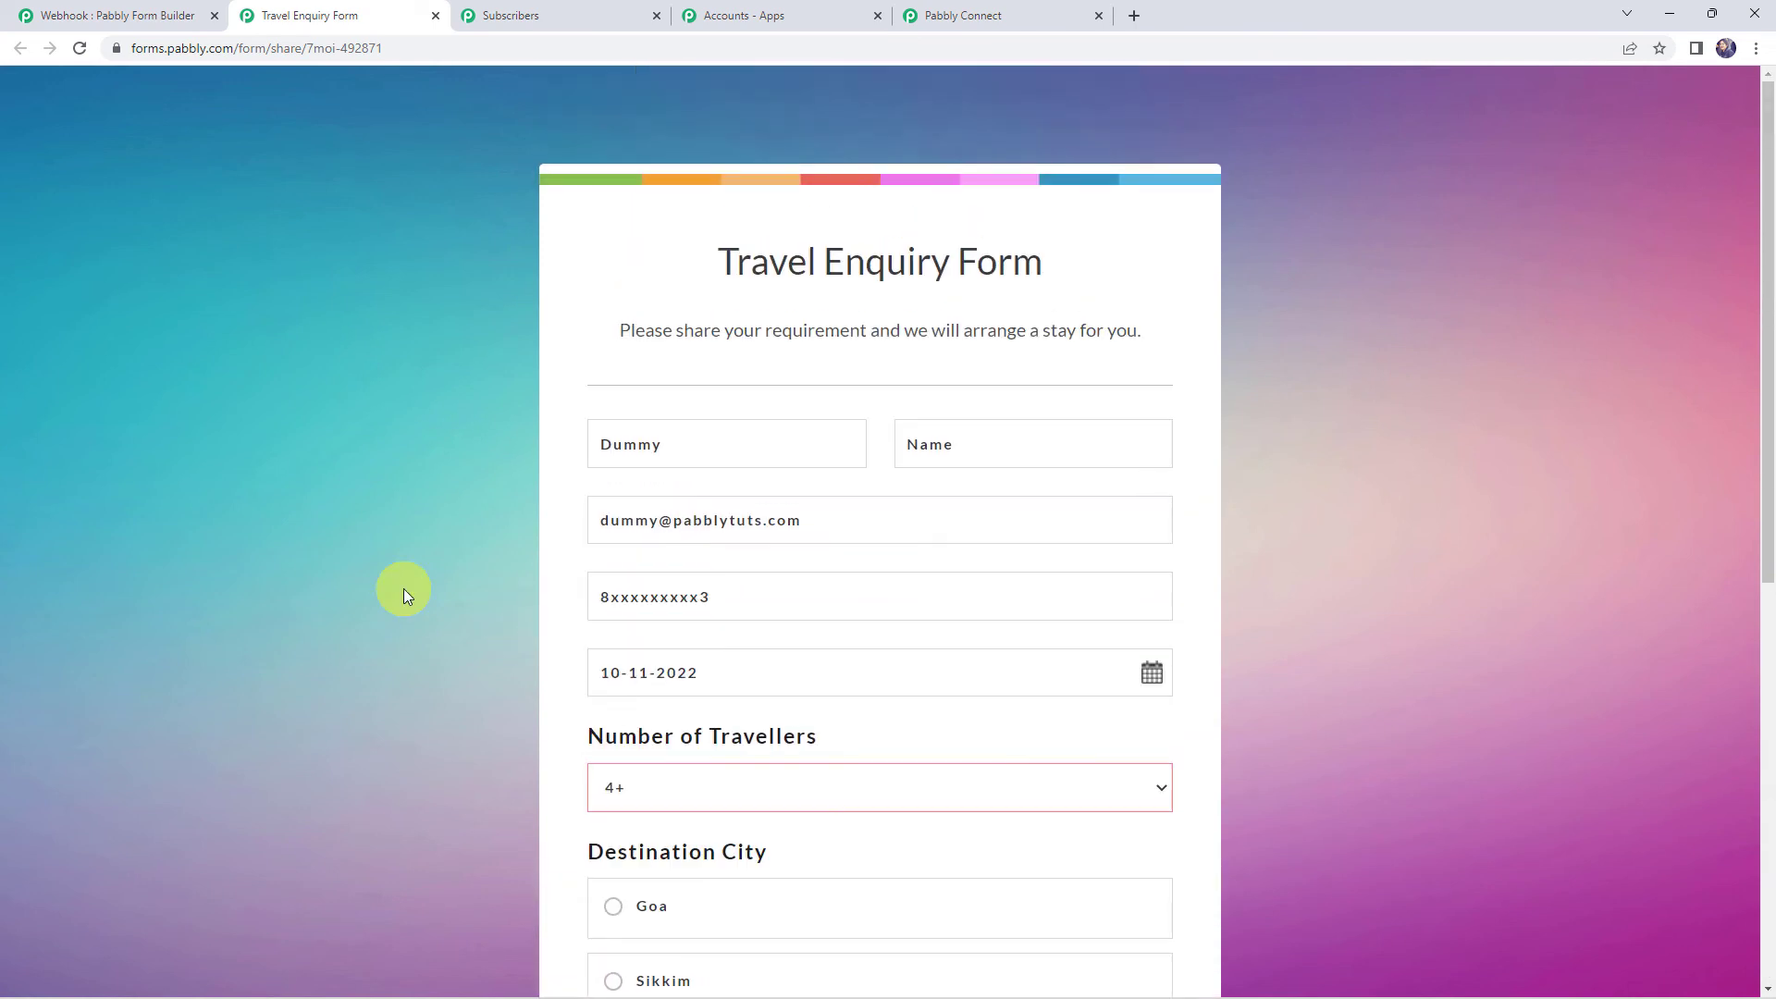
Review the entered contact details and submit the Himachal test enquiry
click(666, 445)
click(932, 444)
click(813, 520)
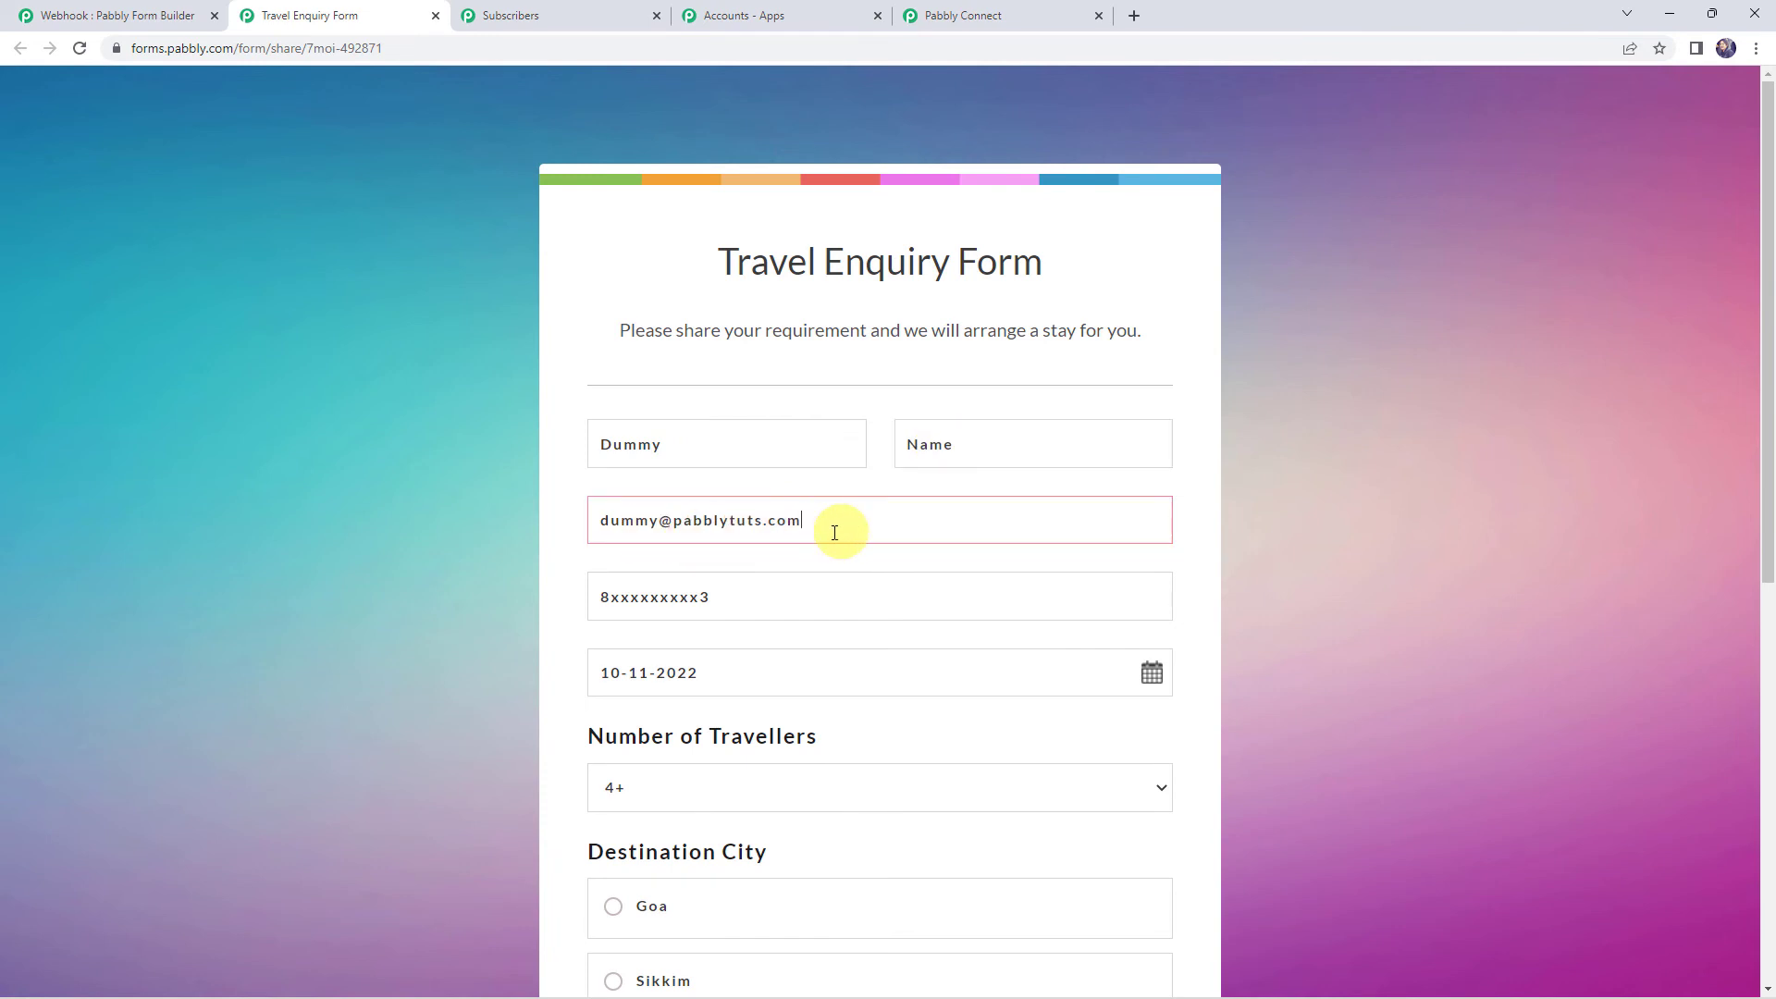
click(737, 596)
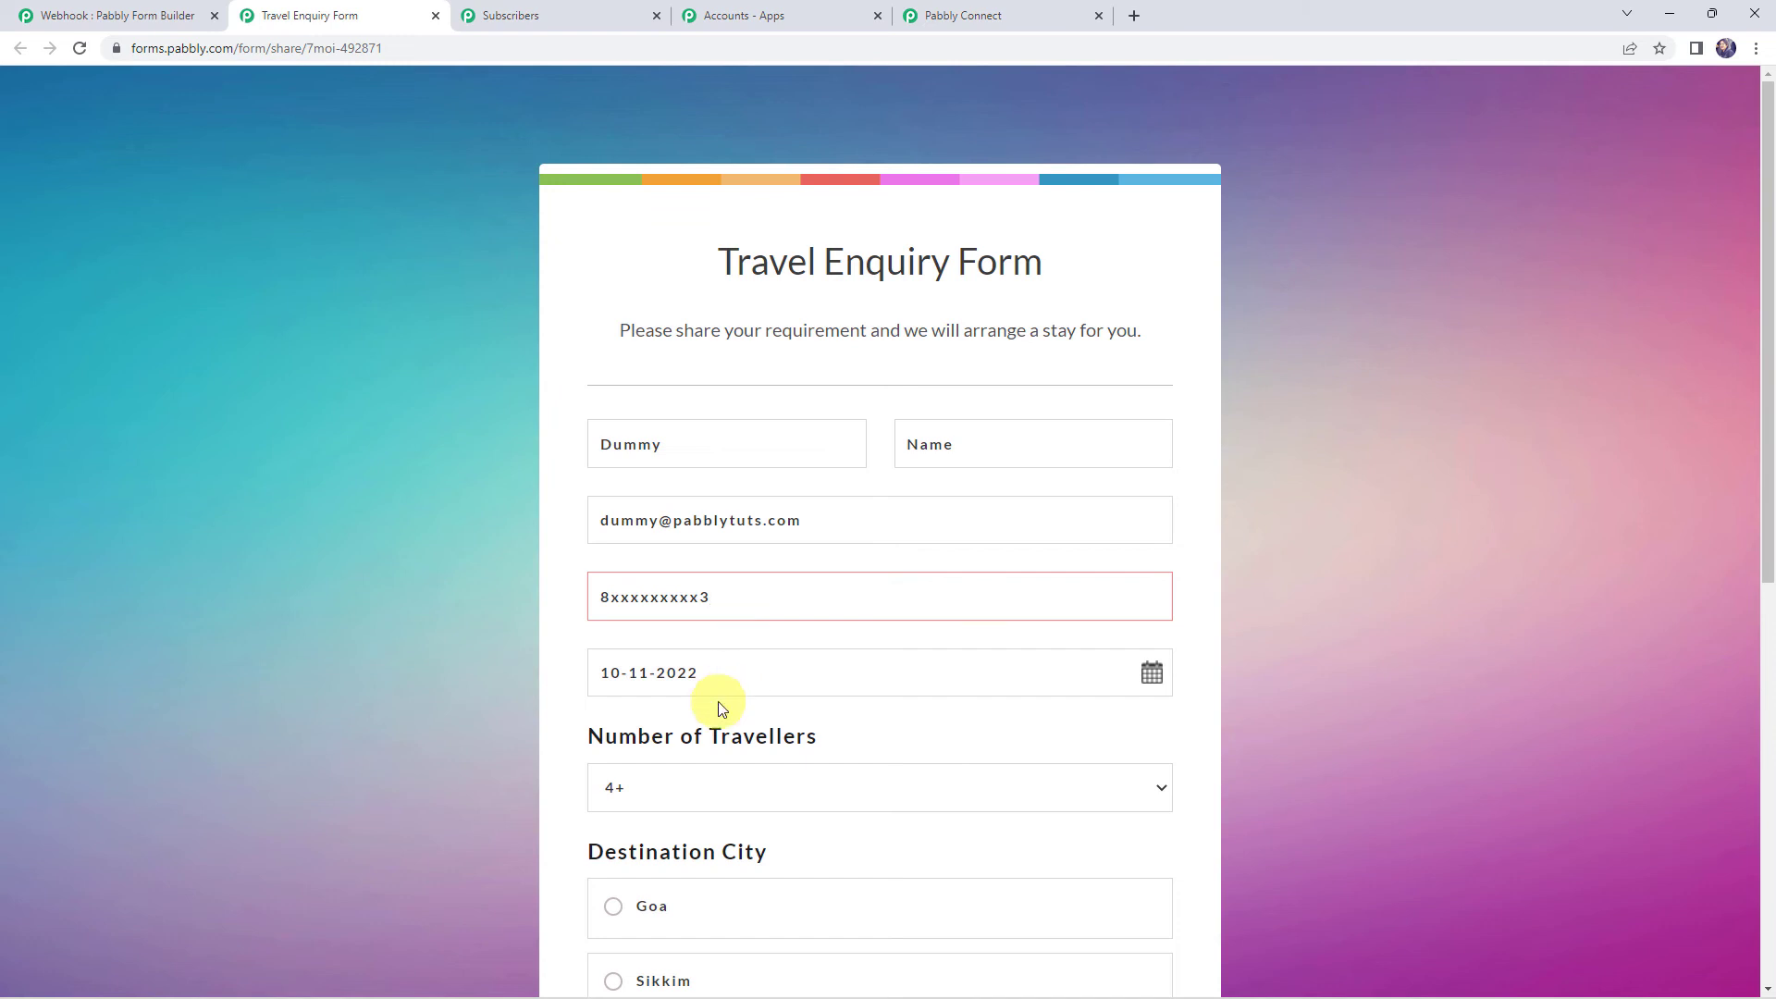
scroll(713, 730, down, 1)
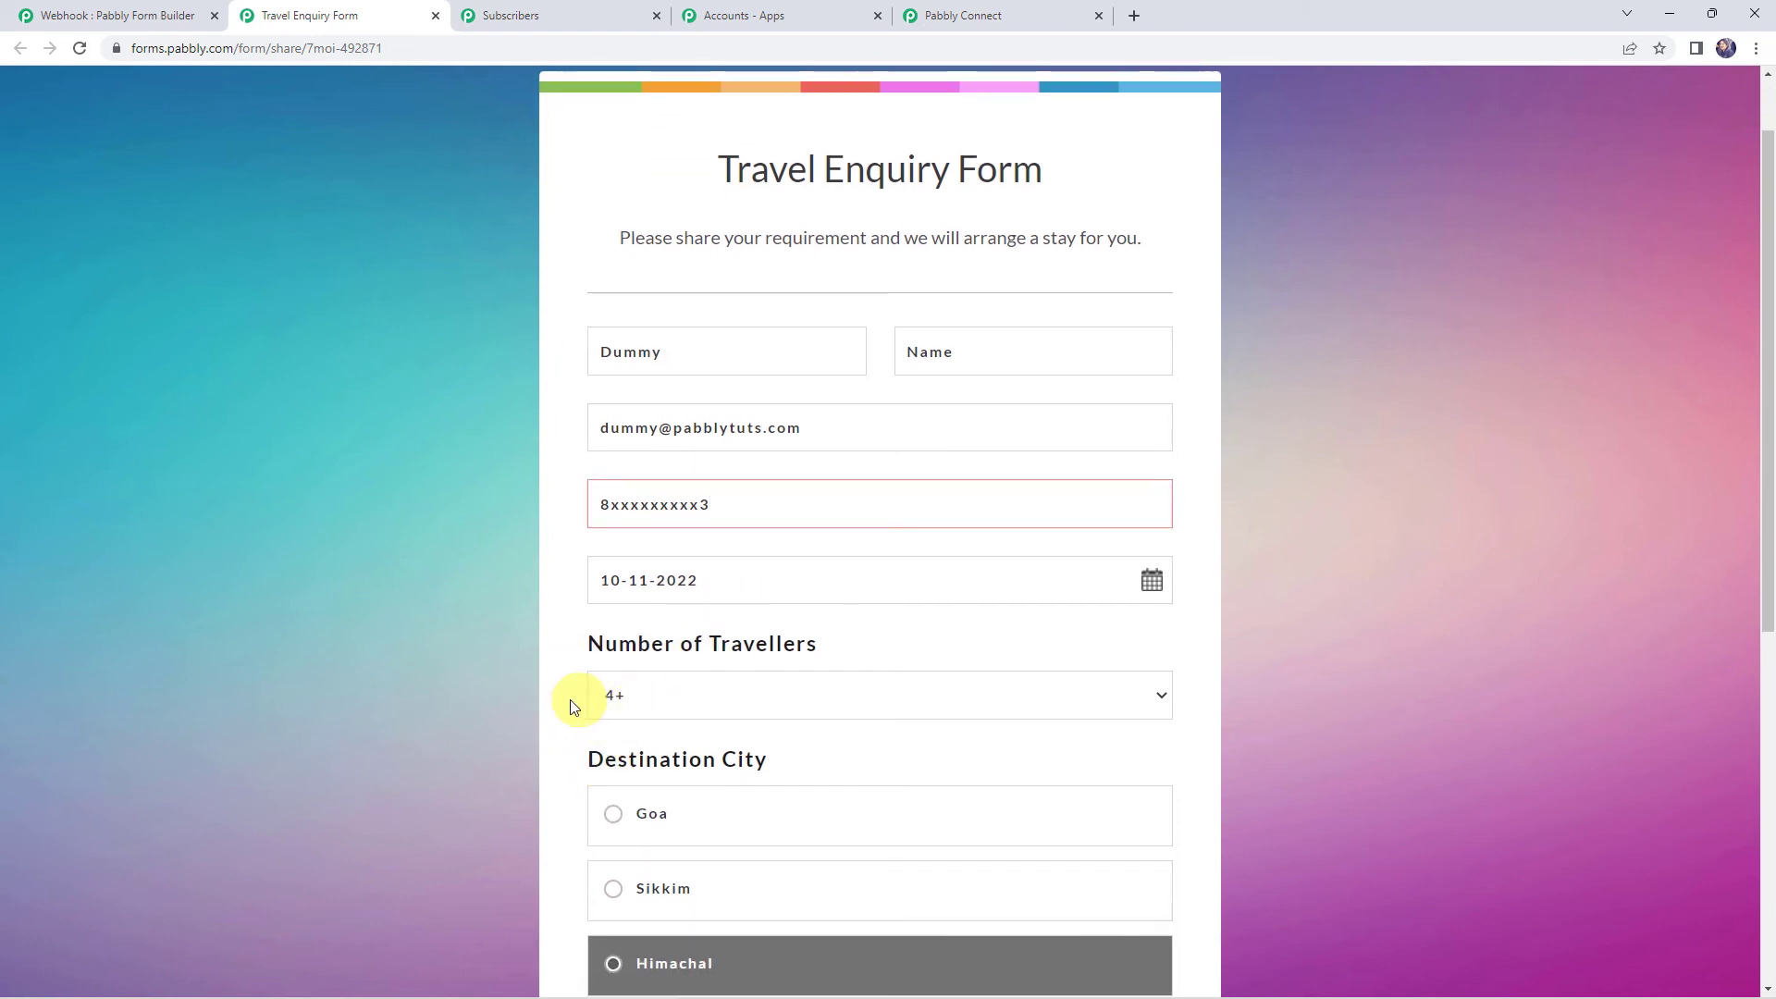
scroll(574, 700, down, 2)
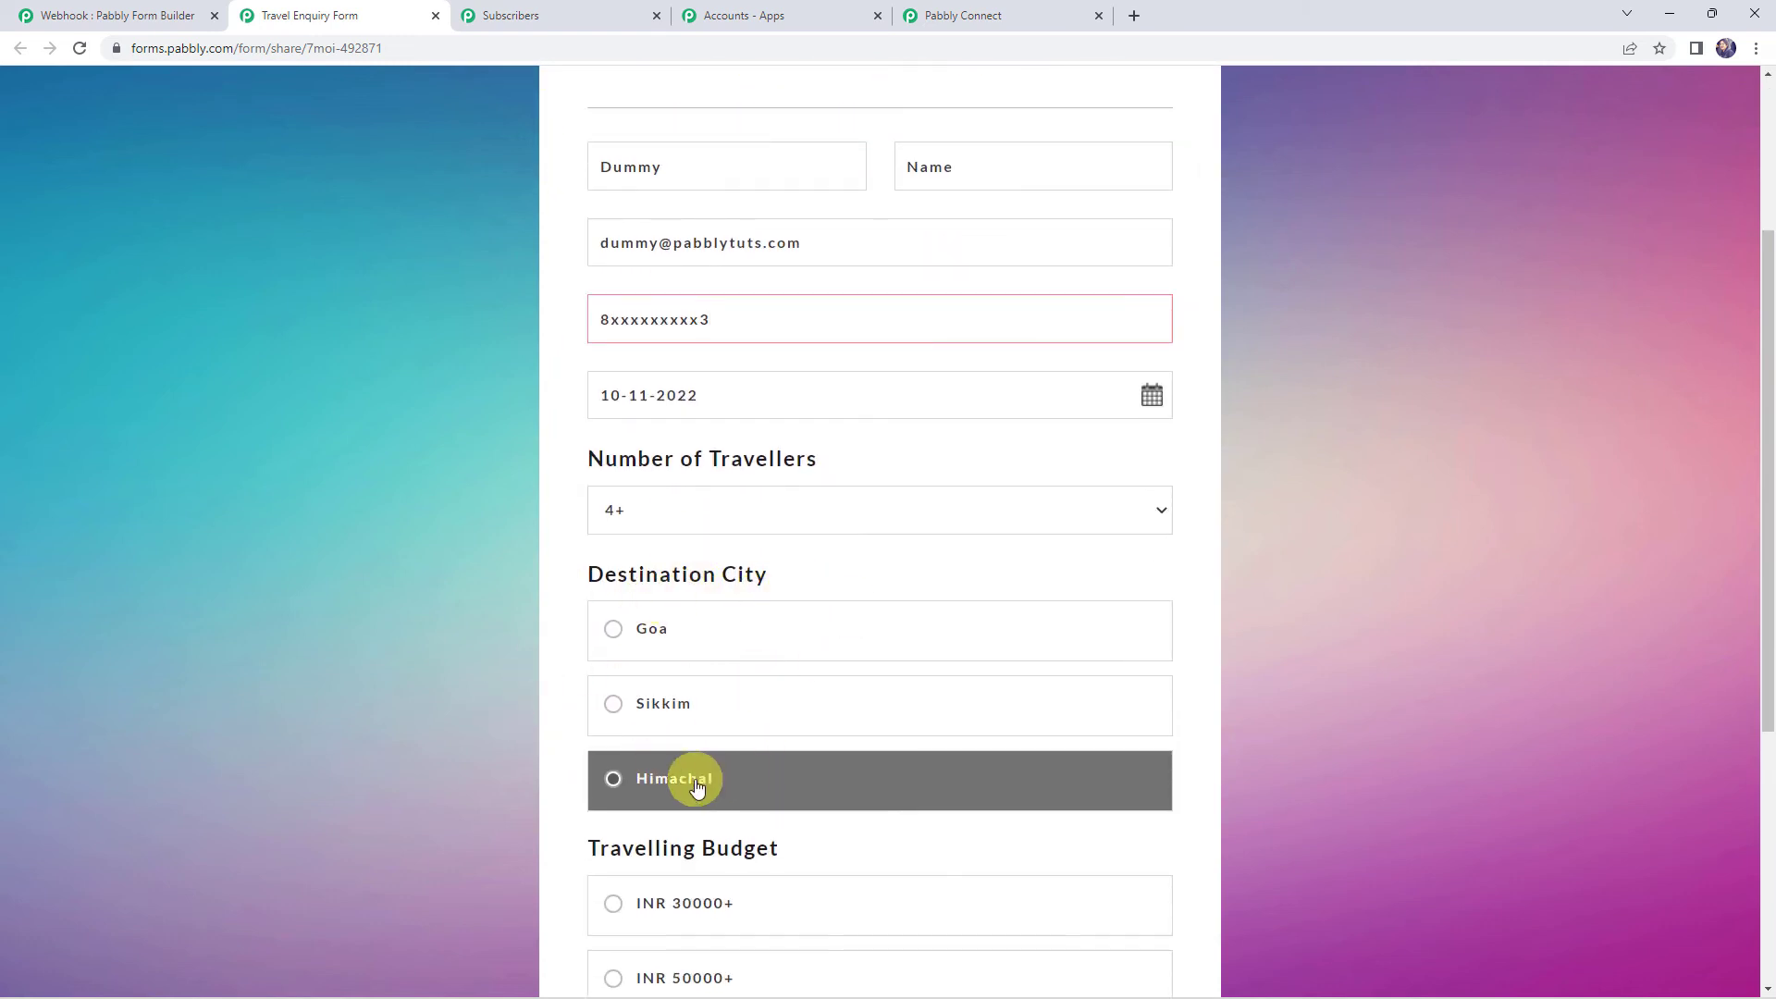
scroll(456, 725, down, 3)
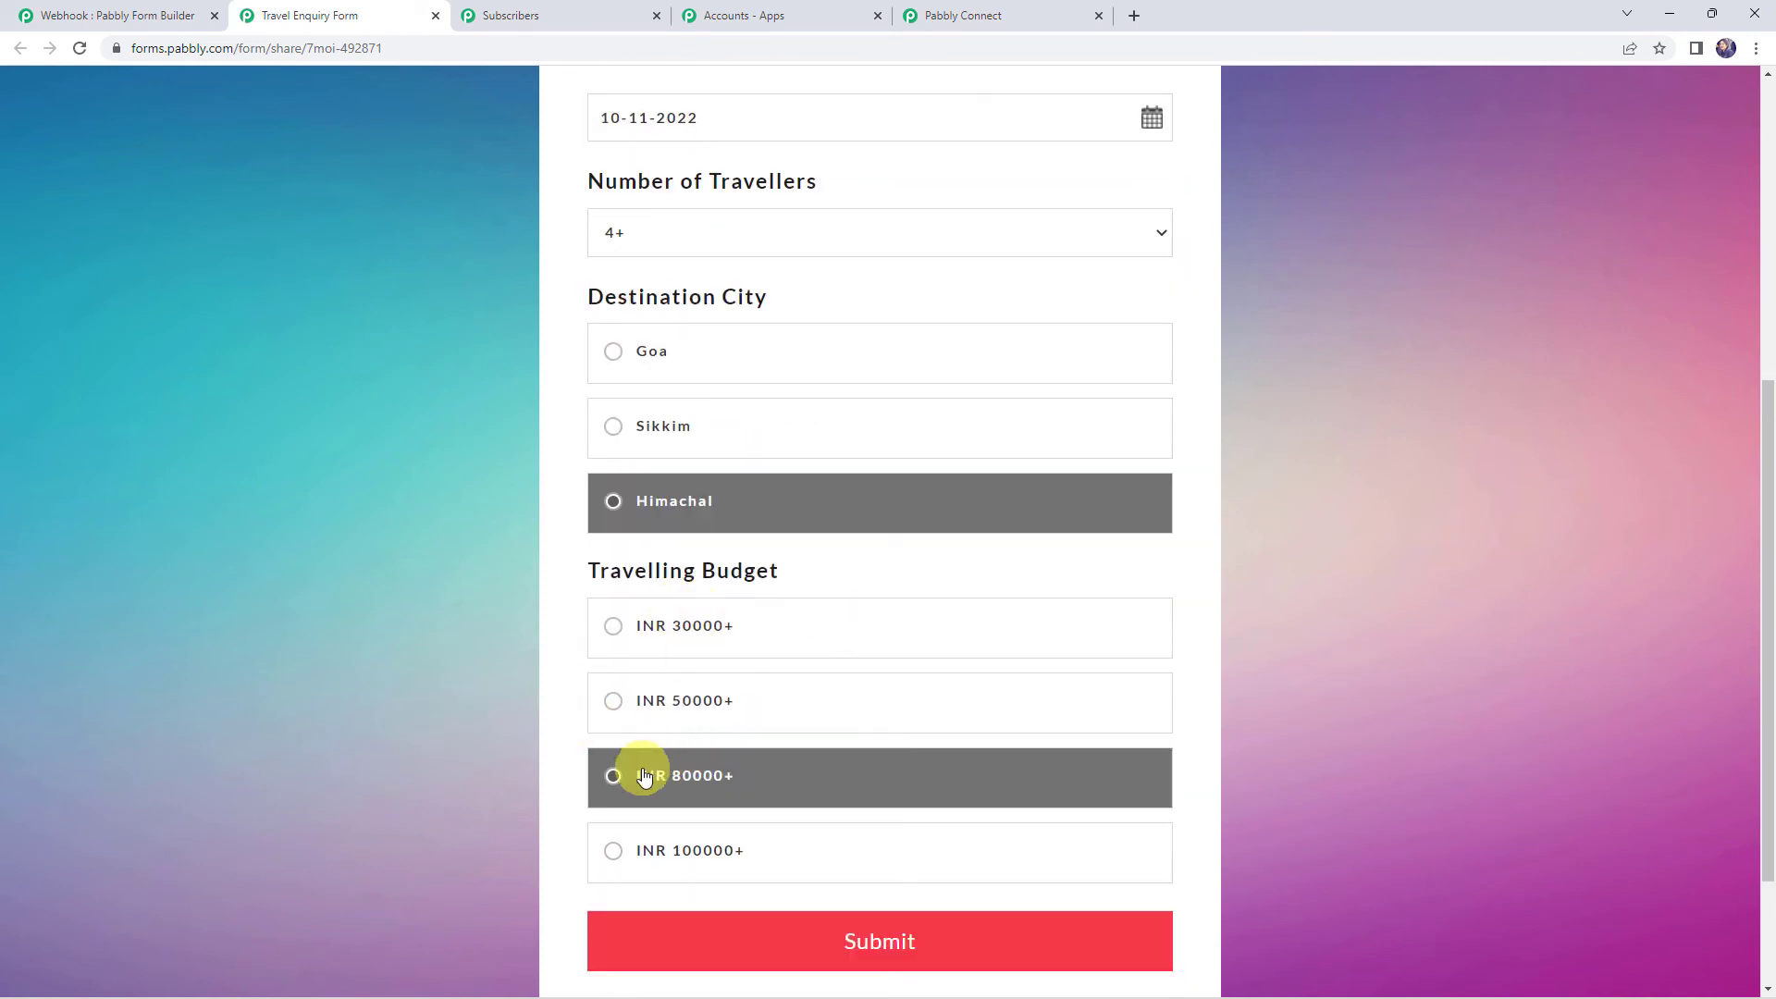
scroll(524, 806, down, 2)
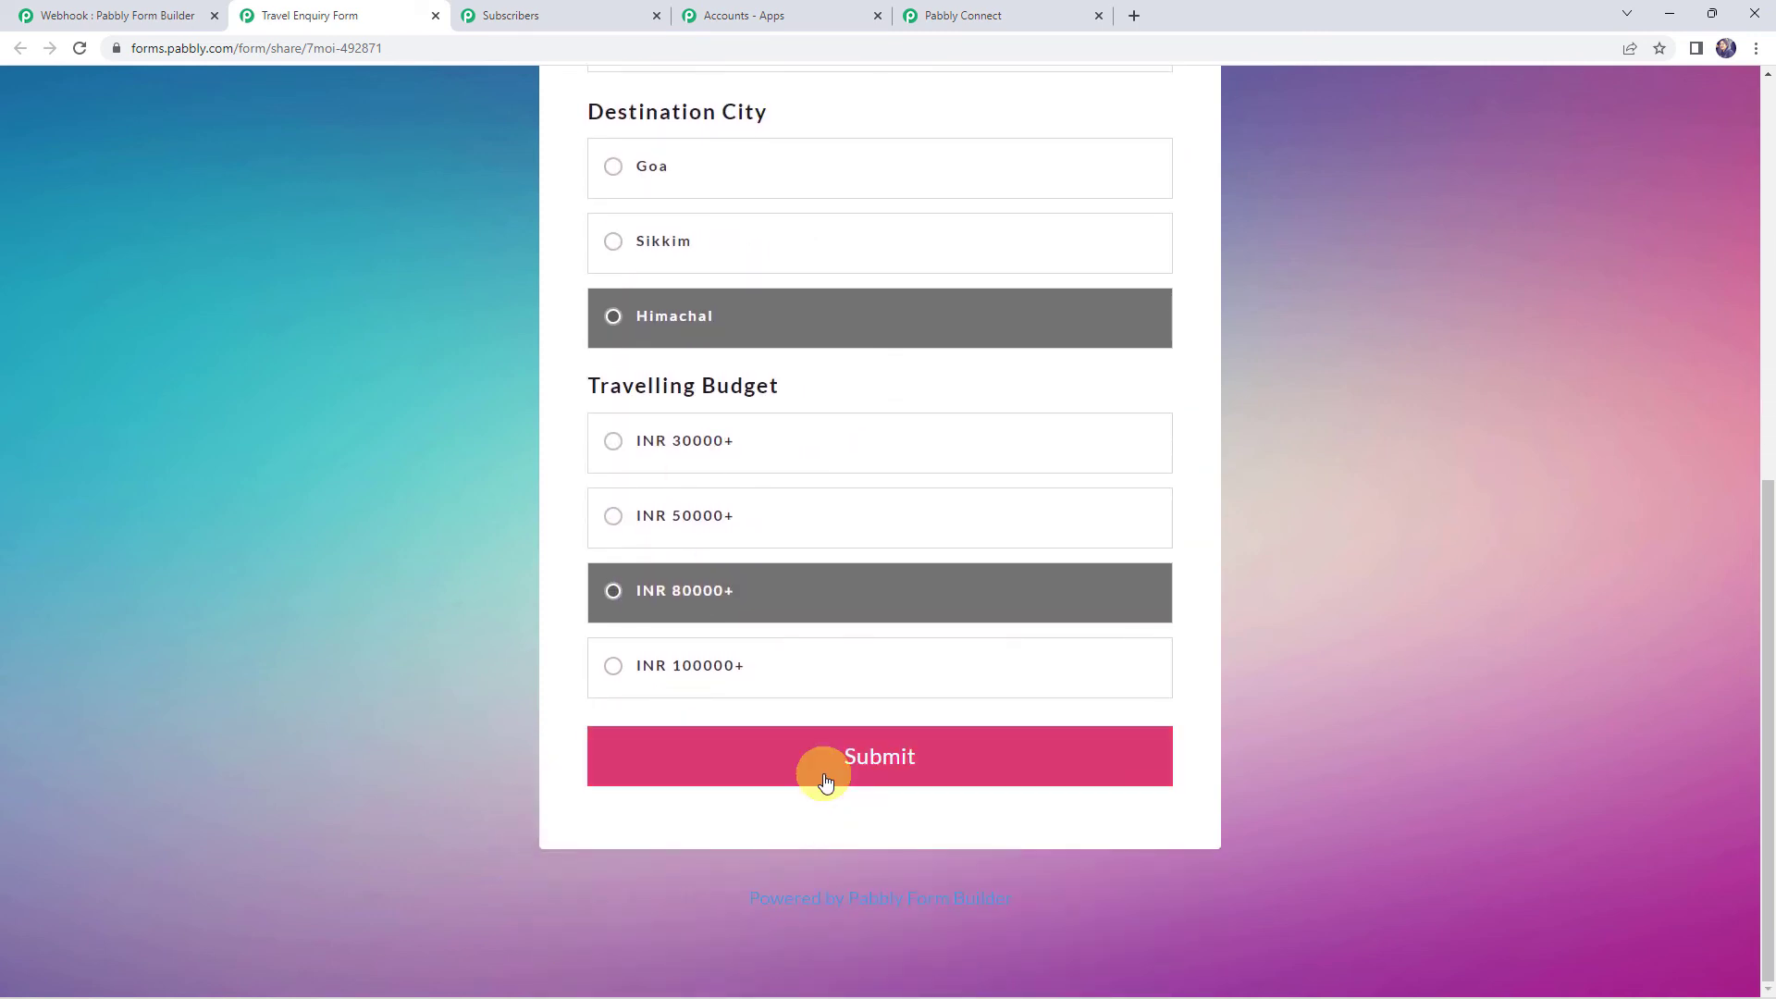
click(821, 773)
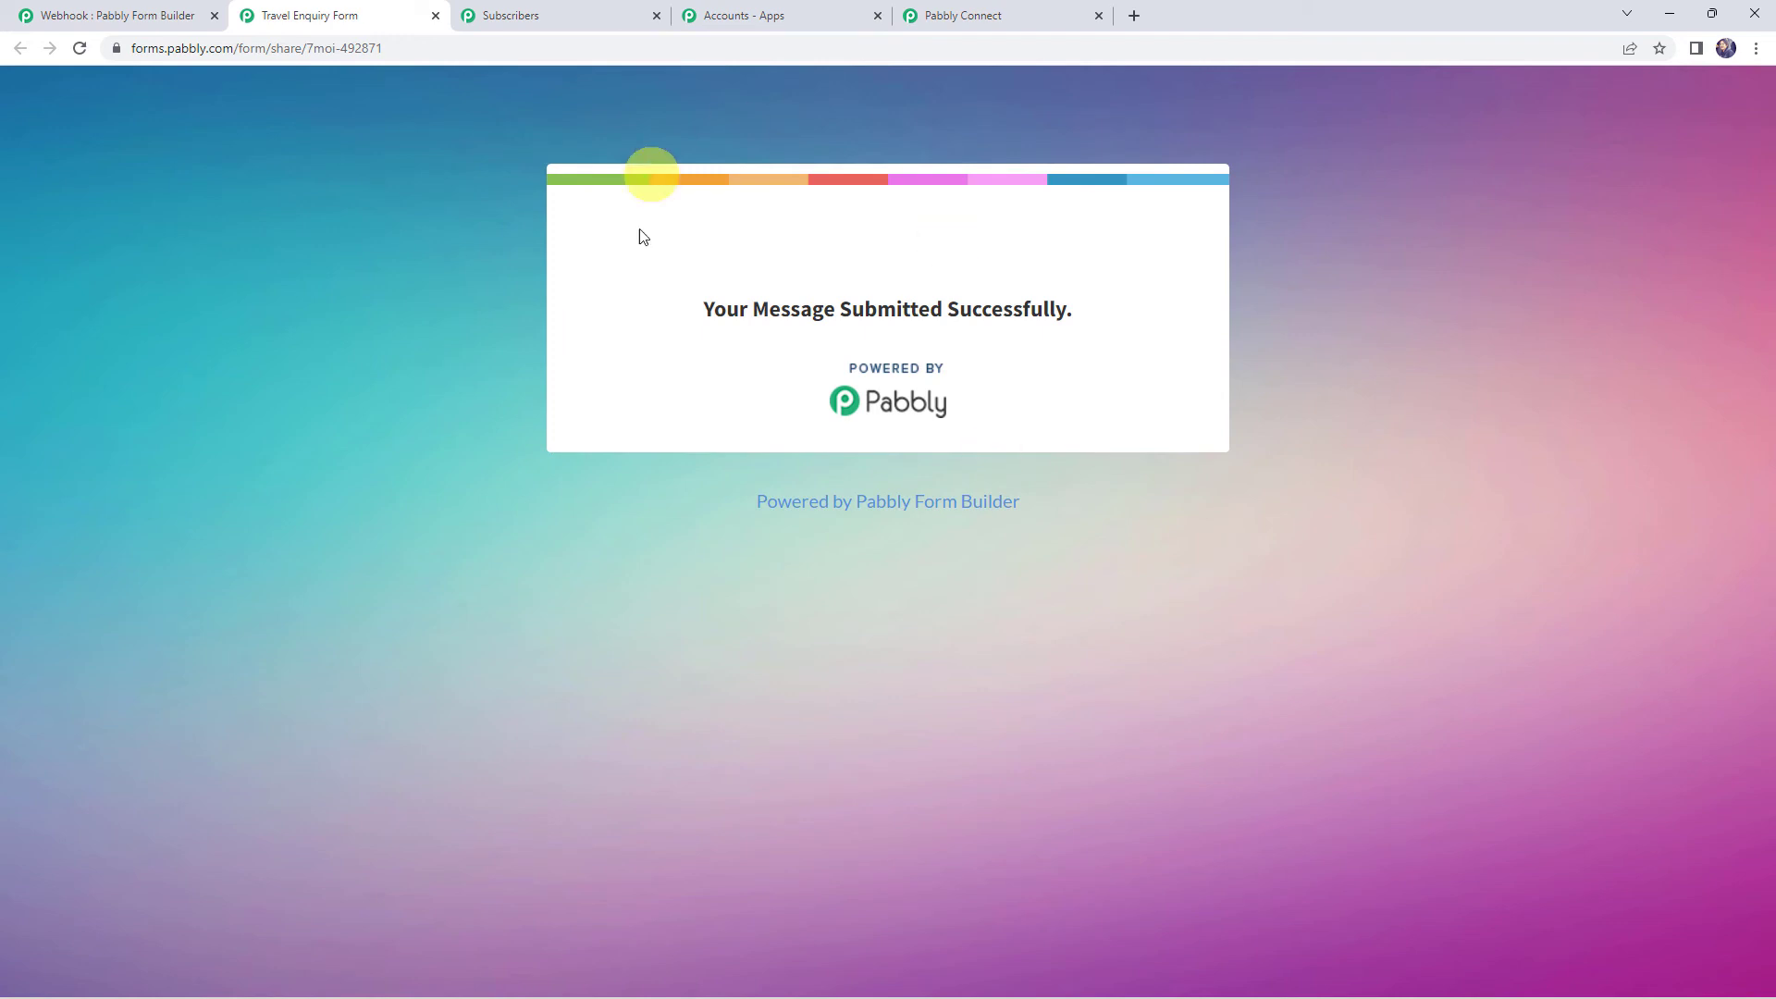
click(534, 19)
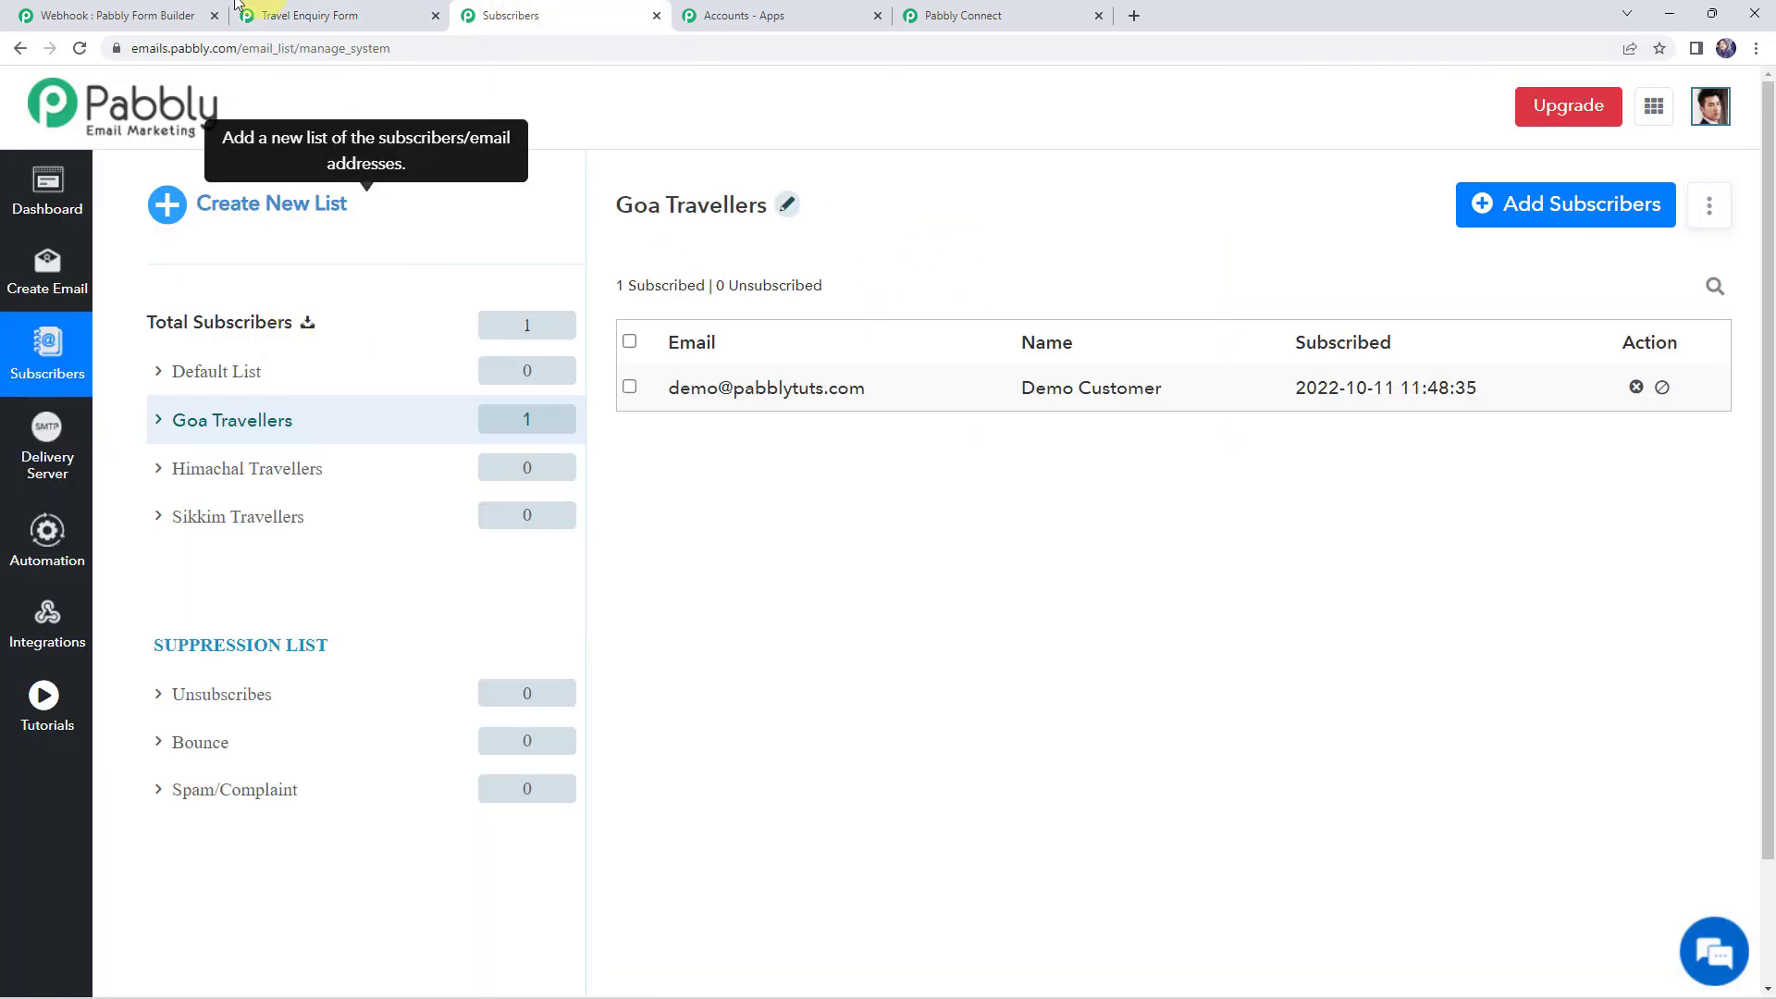
Refresh the subscriber lists and open Himachal Travellers to see the new test subscriber
click(80, 48)
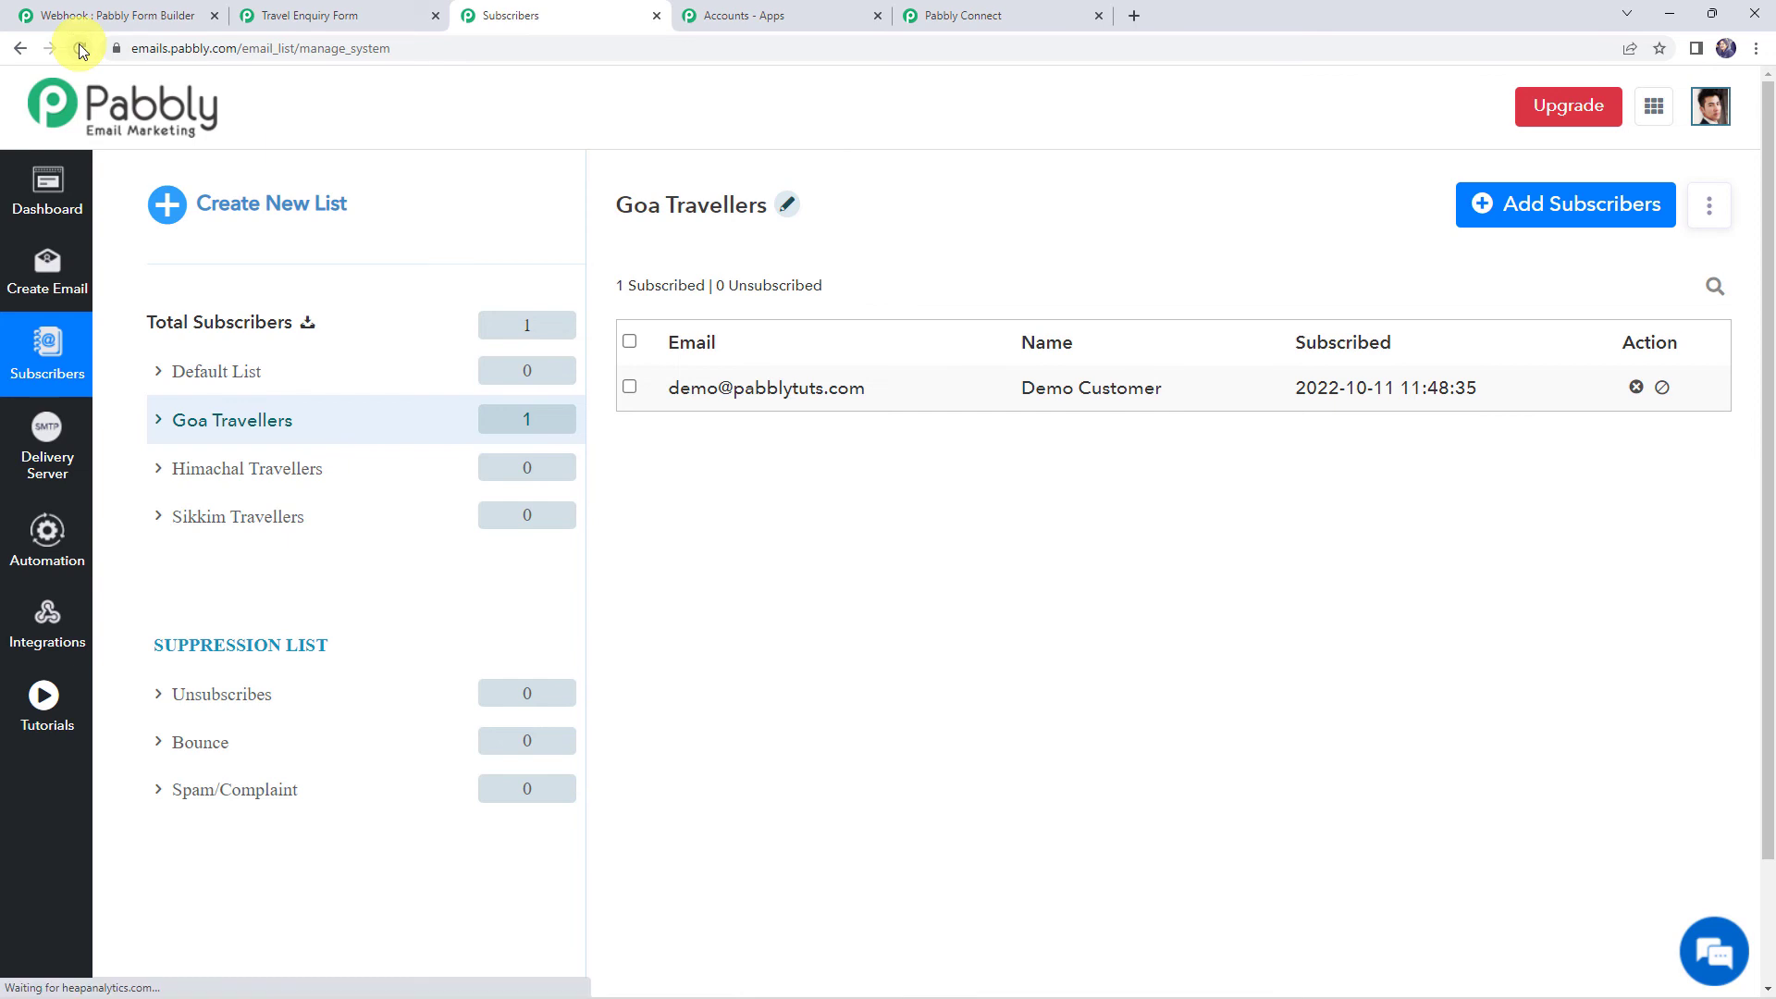
click(526, 478)
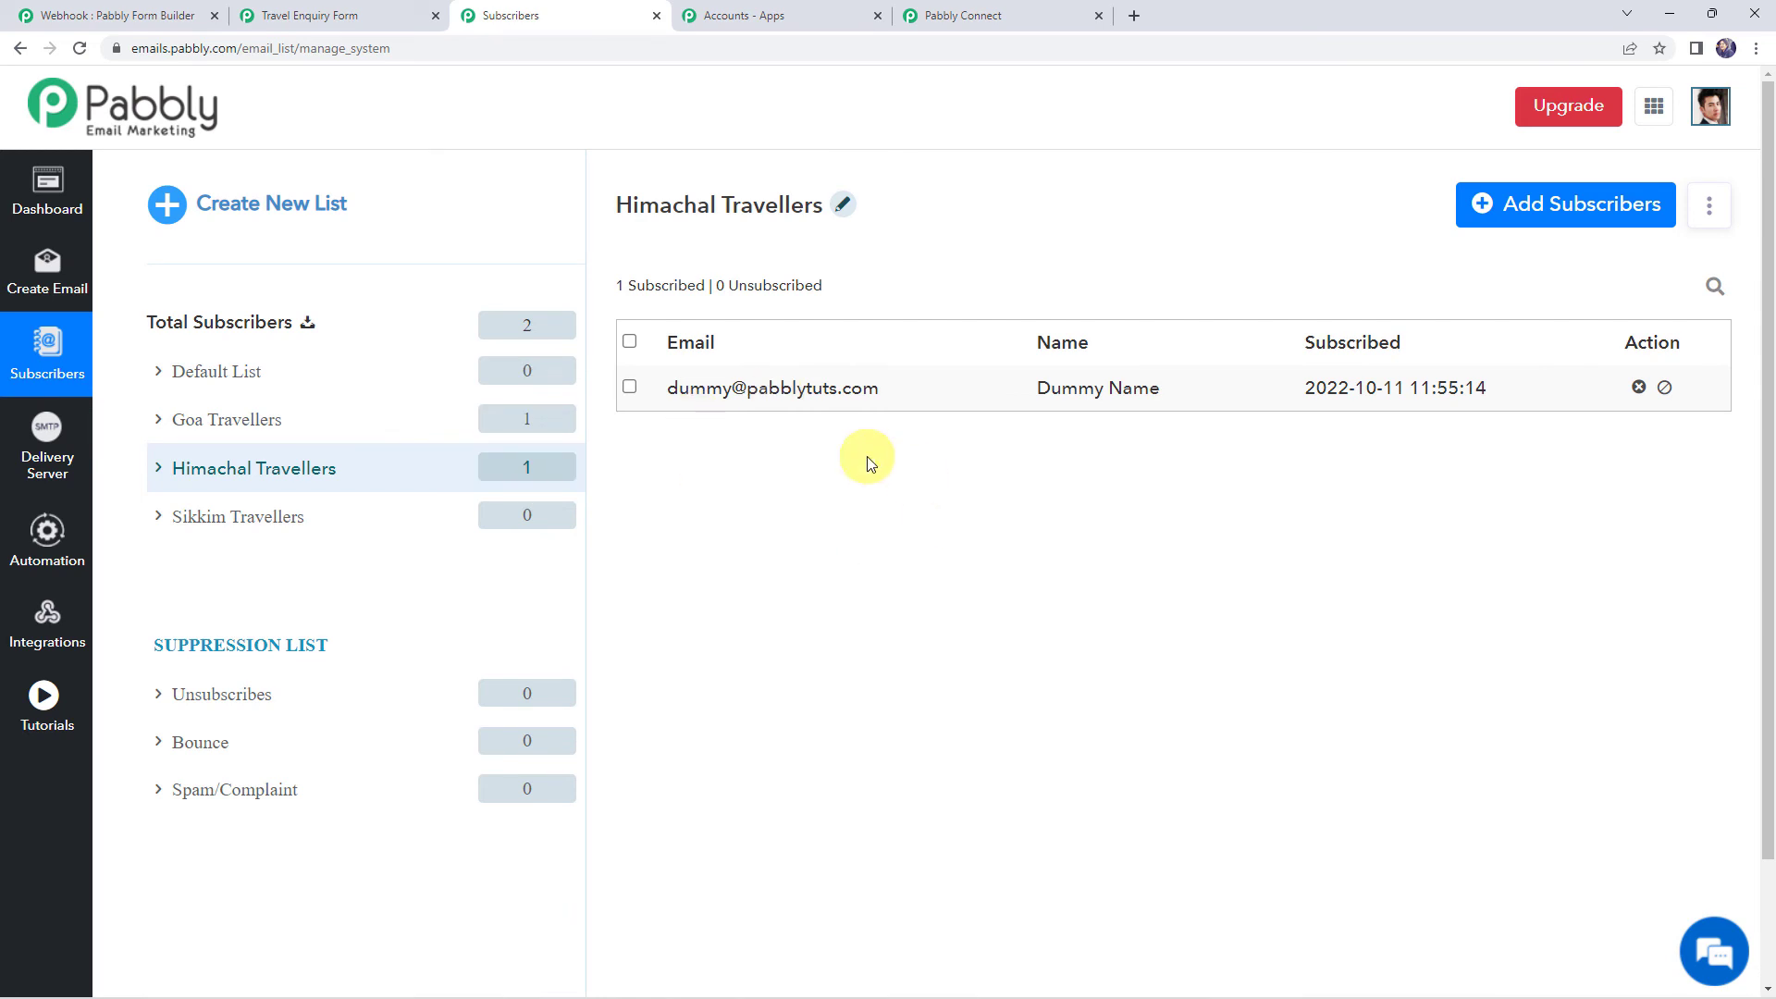
click(324, 15)
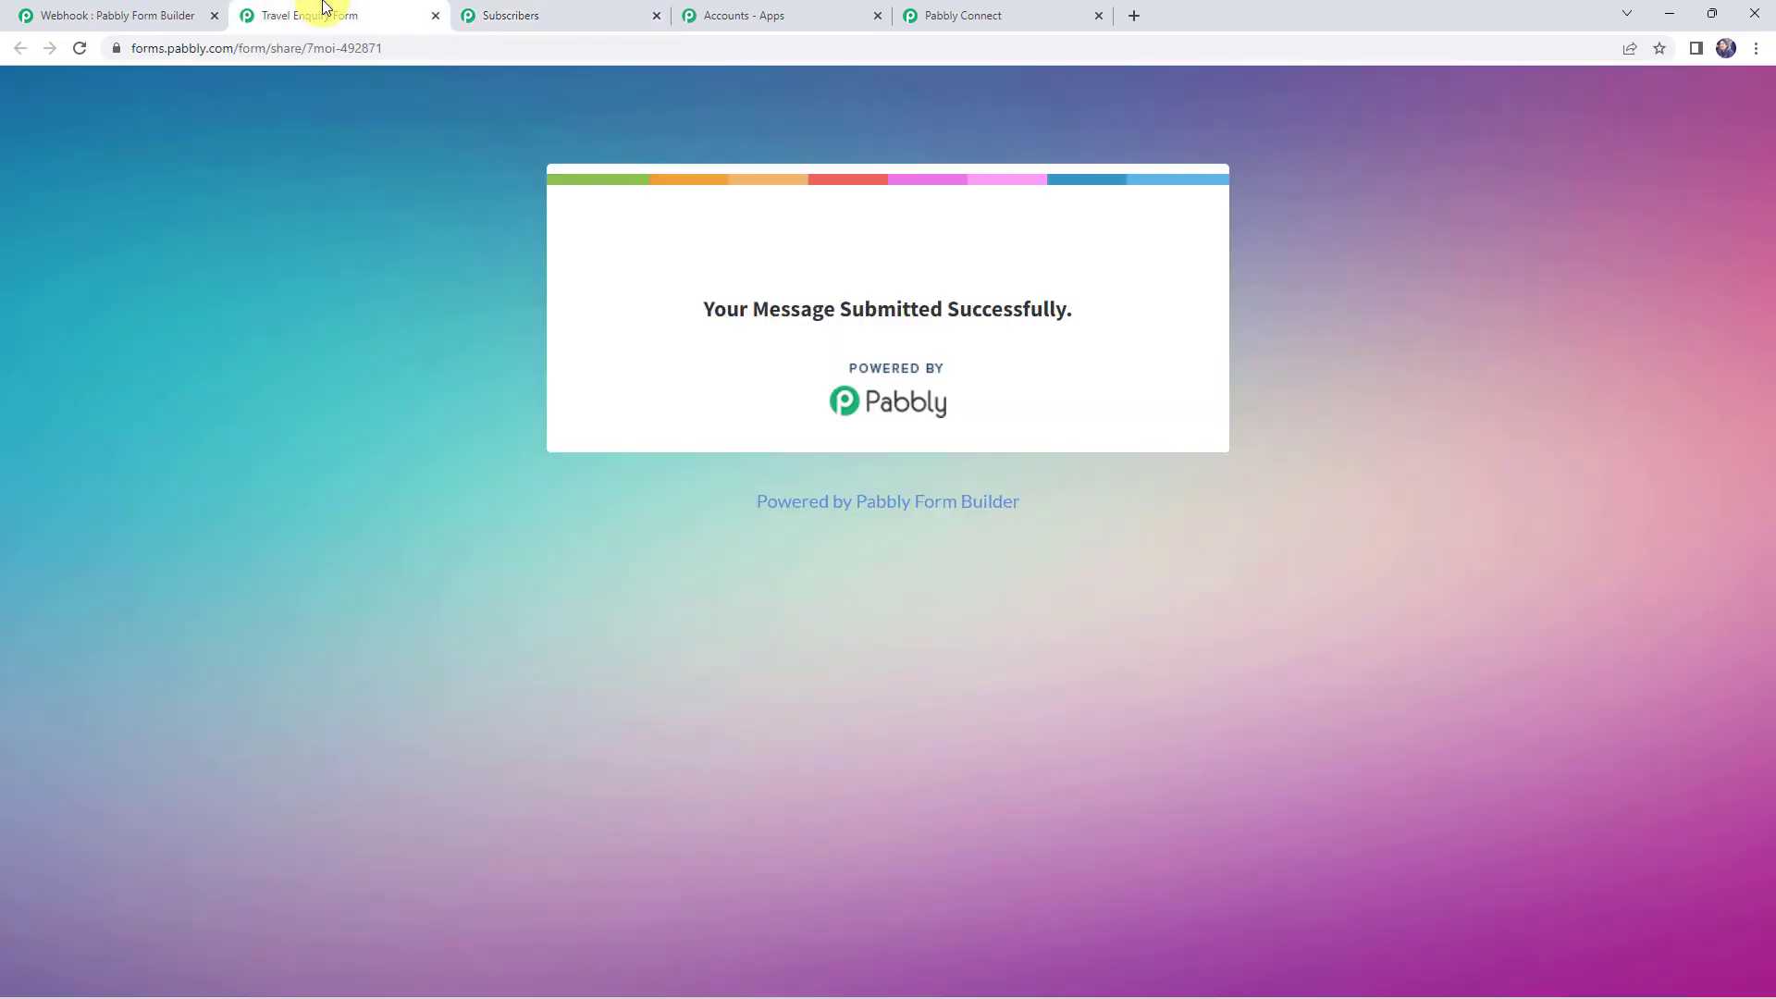
Reload a blank form, fill in the contact details, and choose 13-12-2022, 2 travellers, Sikkim, INR 50000+
click(507, 47)
key(Return)
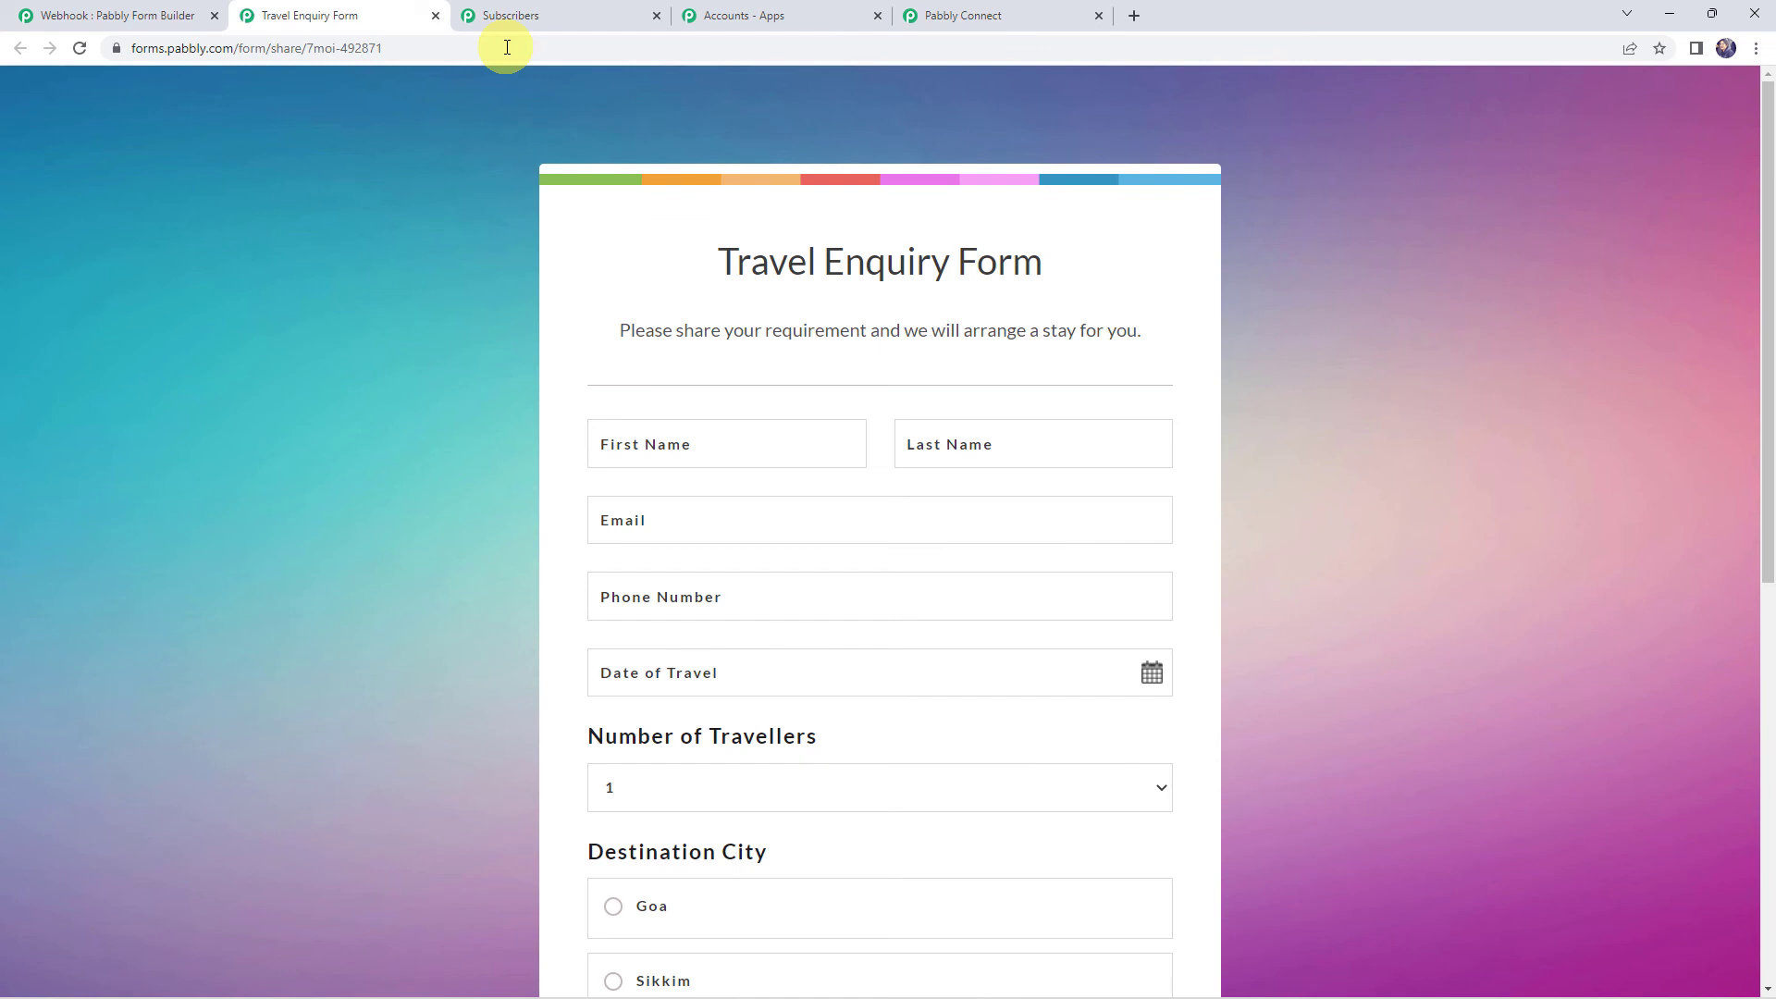
click(633, 433)
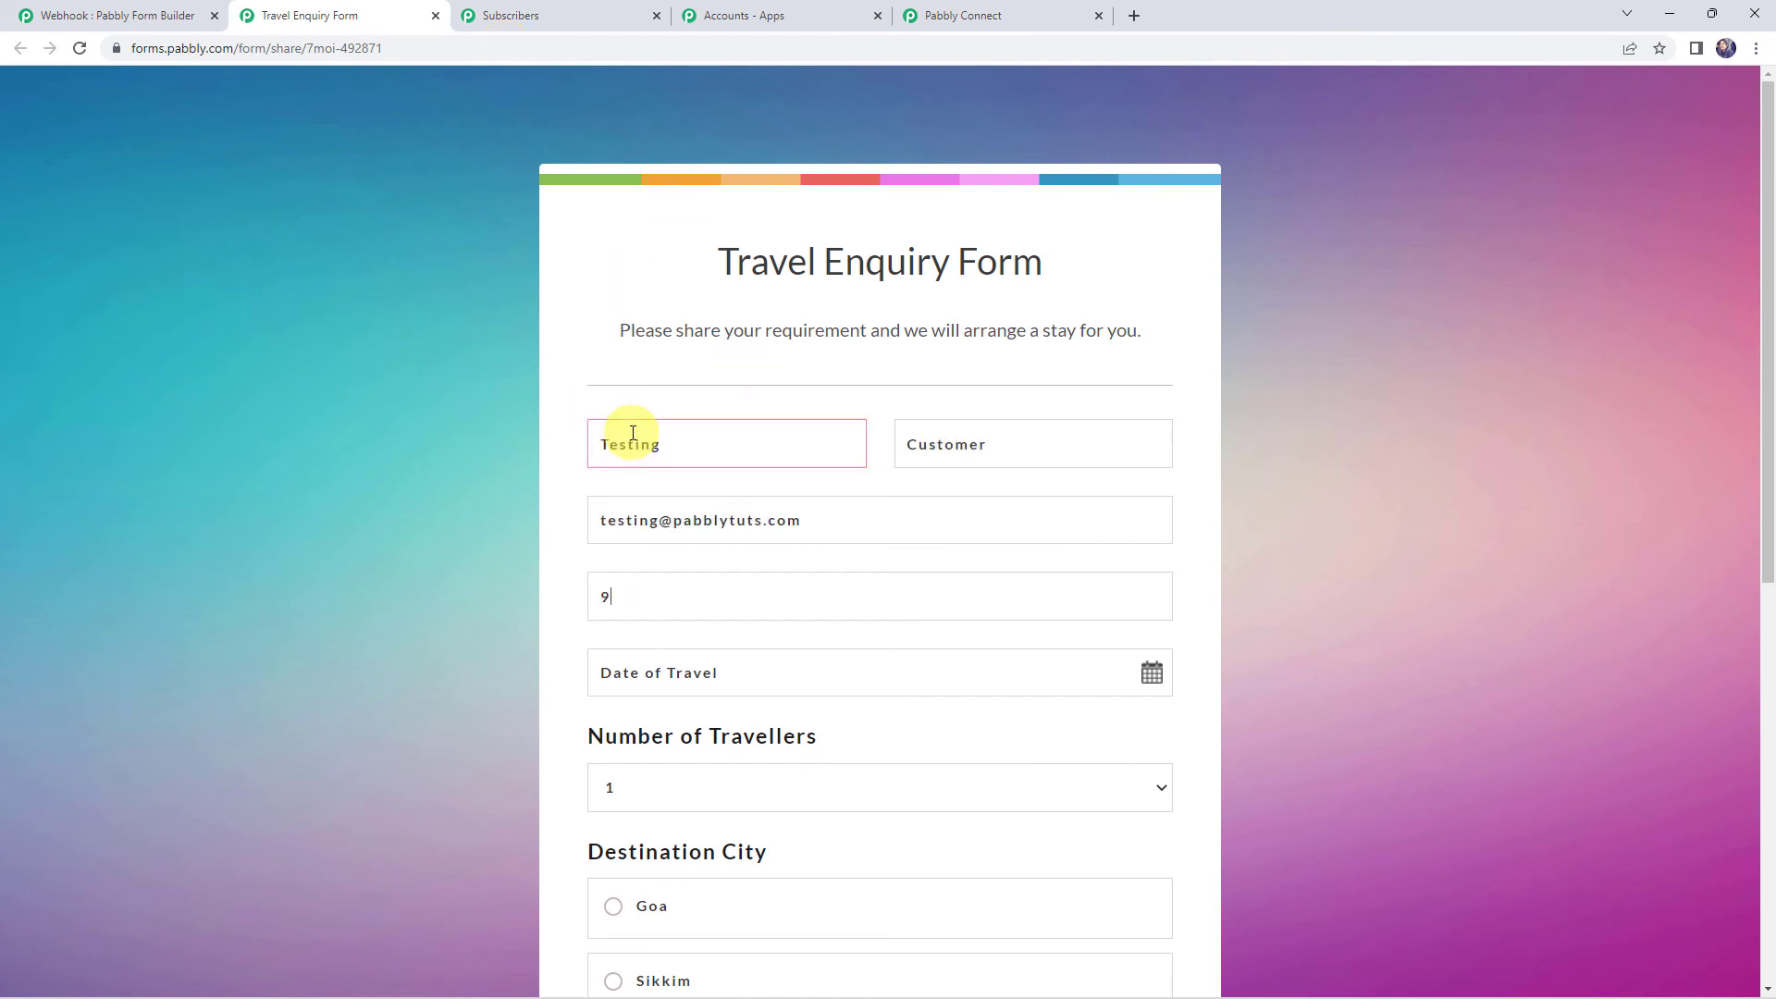
click(658, 668)
scroll(483, 635, down, 3)
click(842, 449)
click(842, 449)
click(690, 567)
click(830, 699)
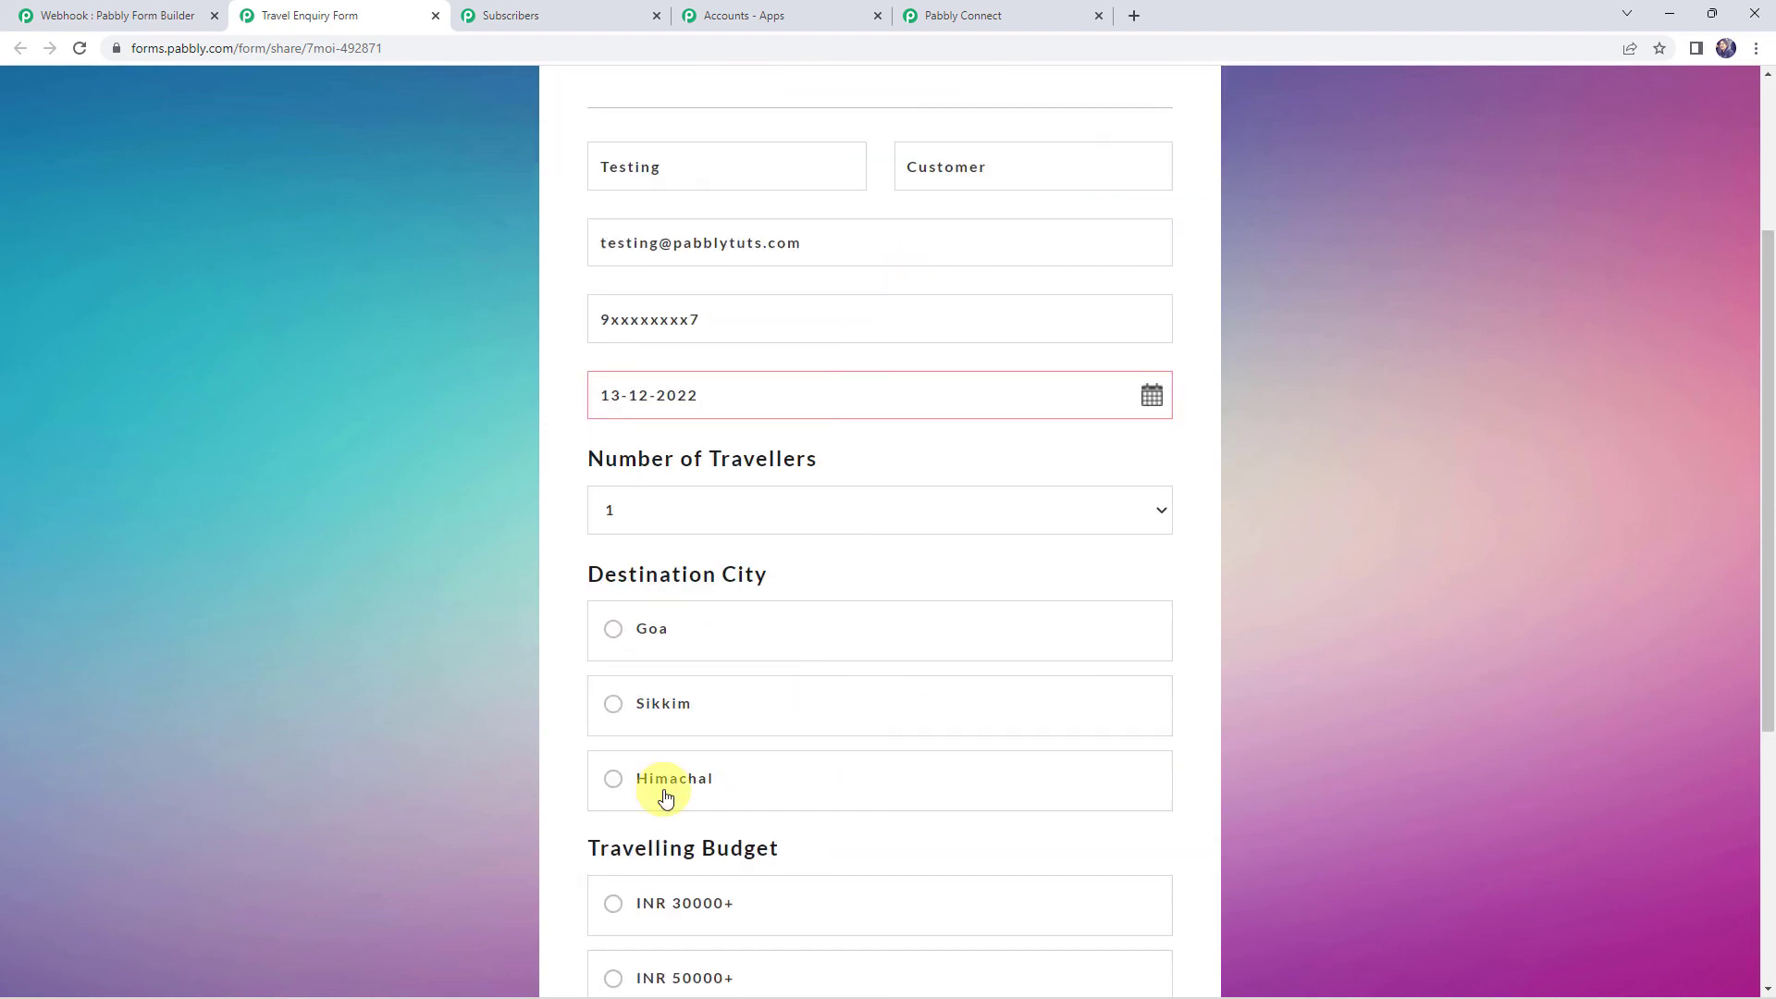
click(662, 703)
Review the completed form and submit the Sikkim test enquiry
scroll(674, 619, down, 4)
scroll(479, 462, up, 7)
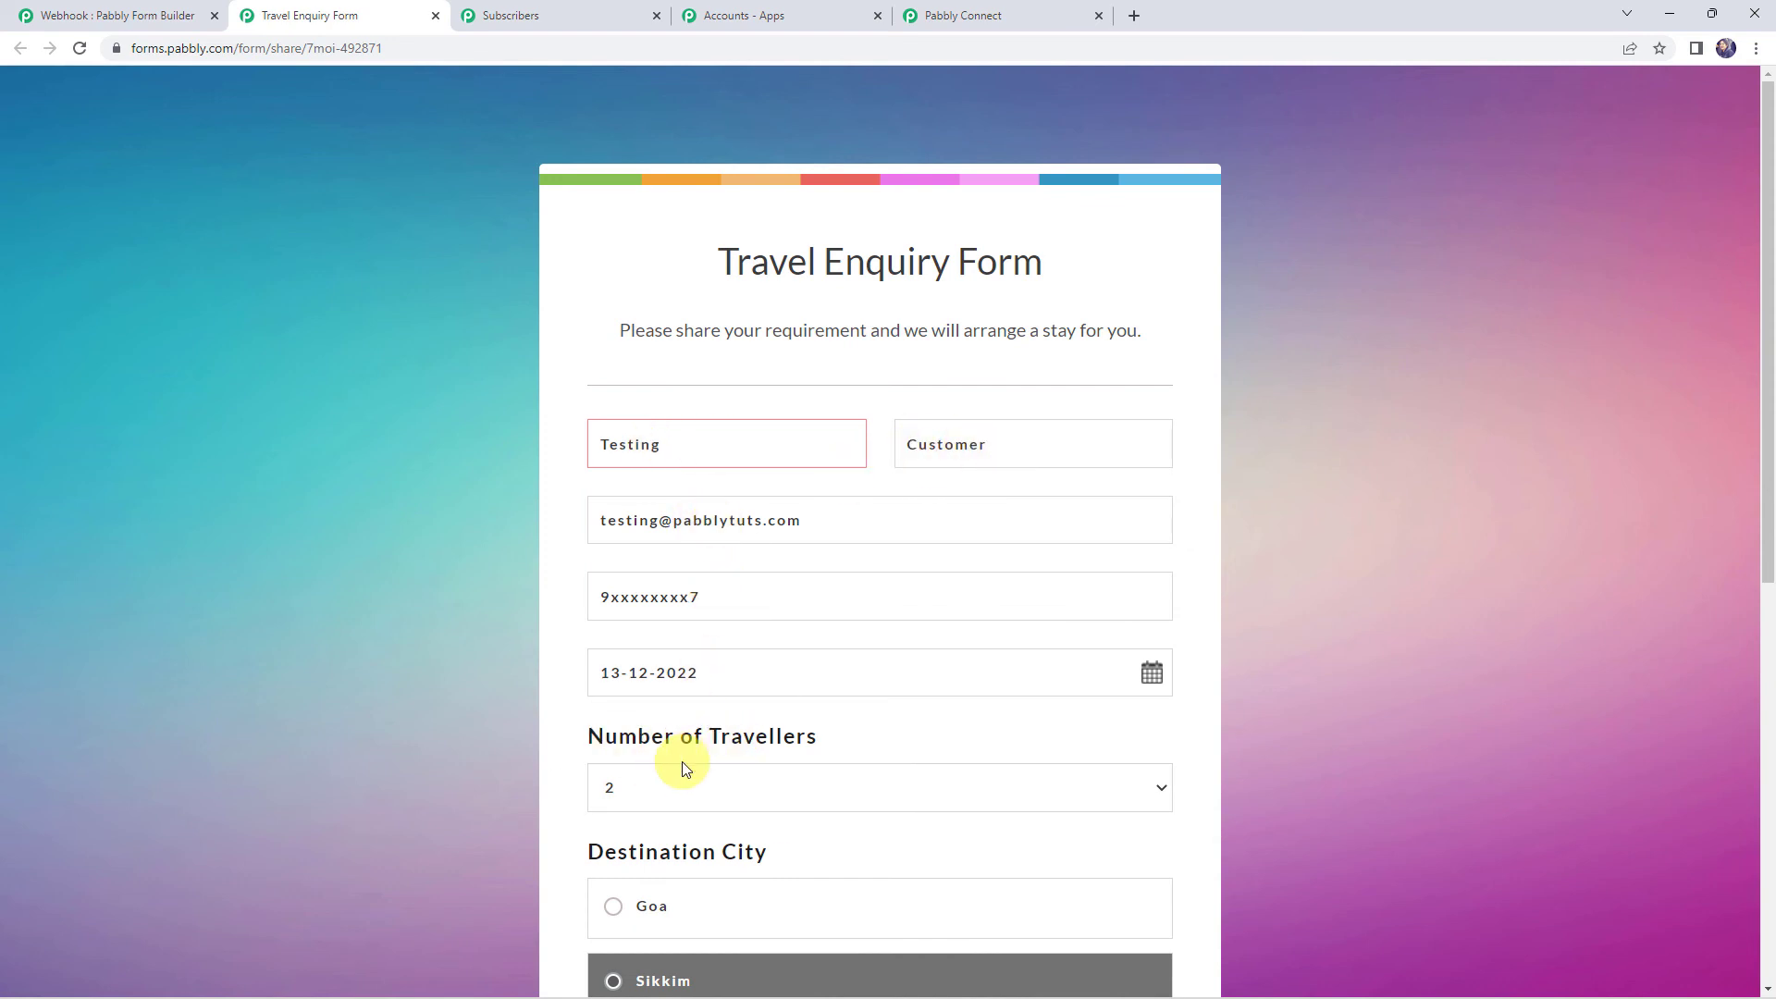
scroll(458, 664, down, 4)
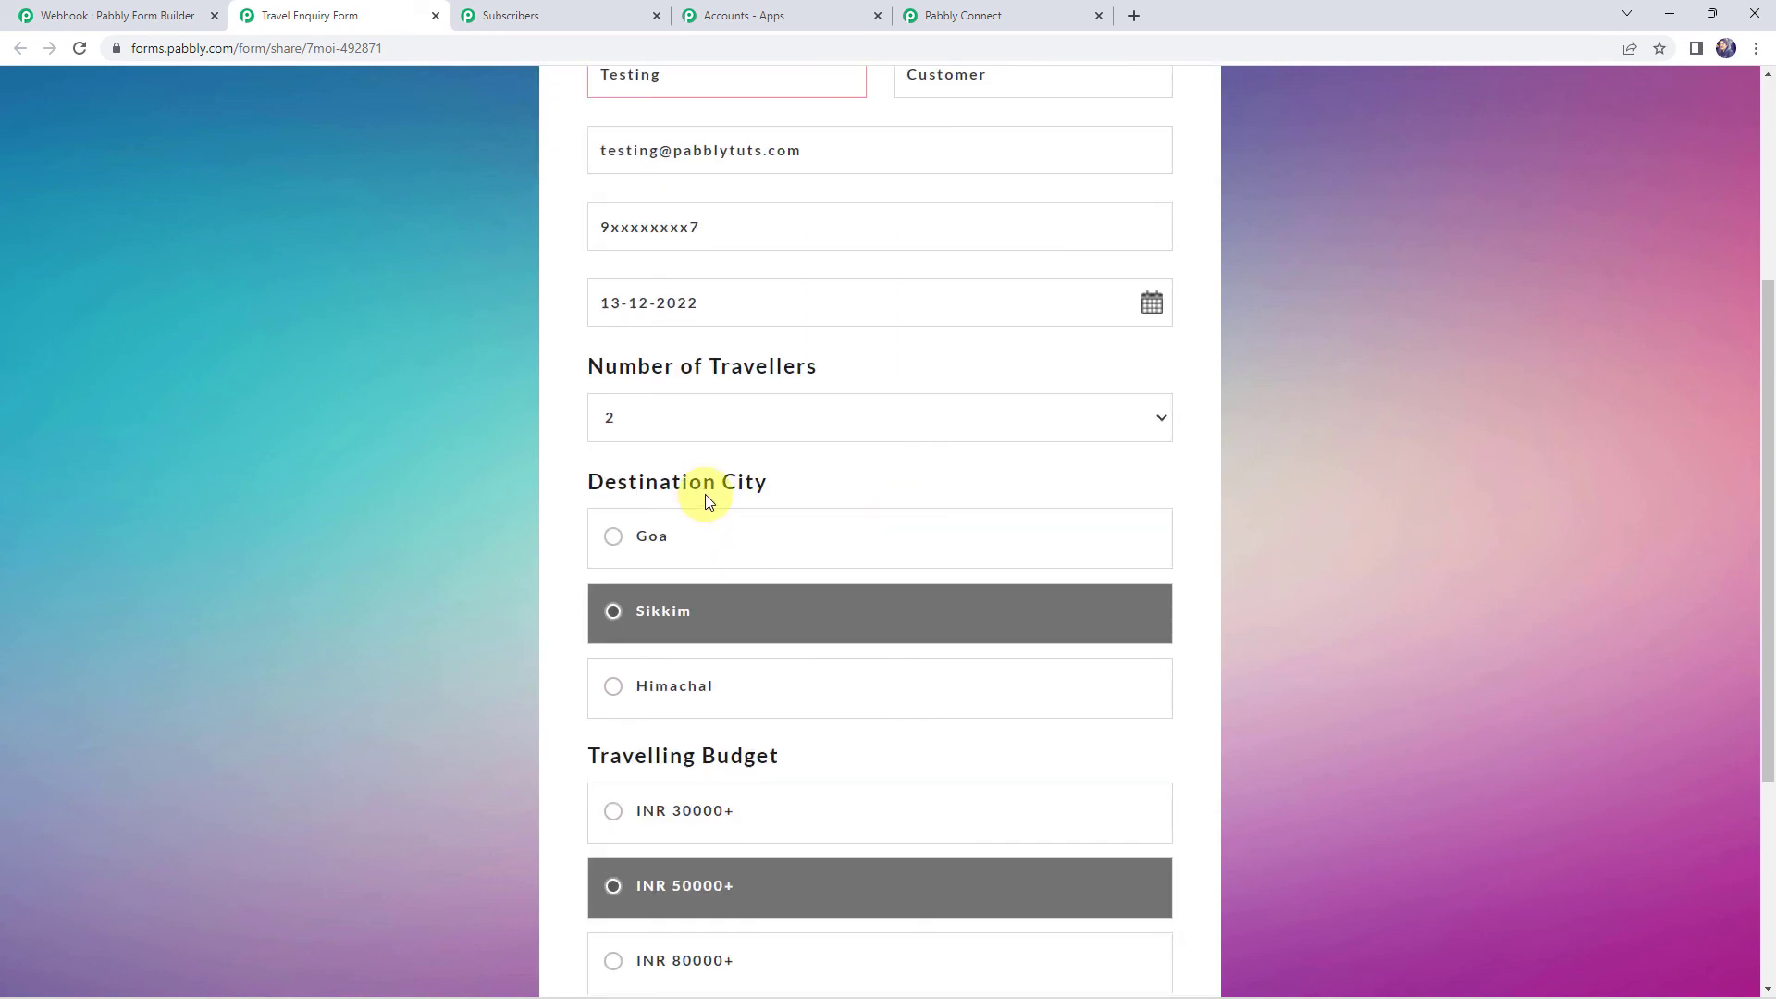
scroll(507, 626, down, 2)
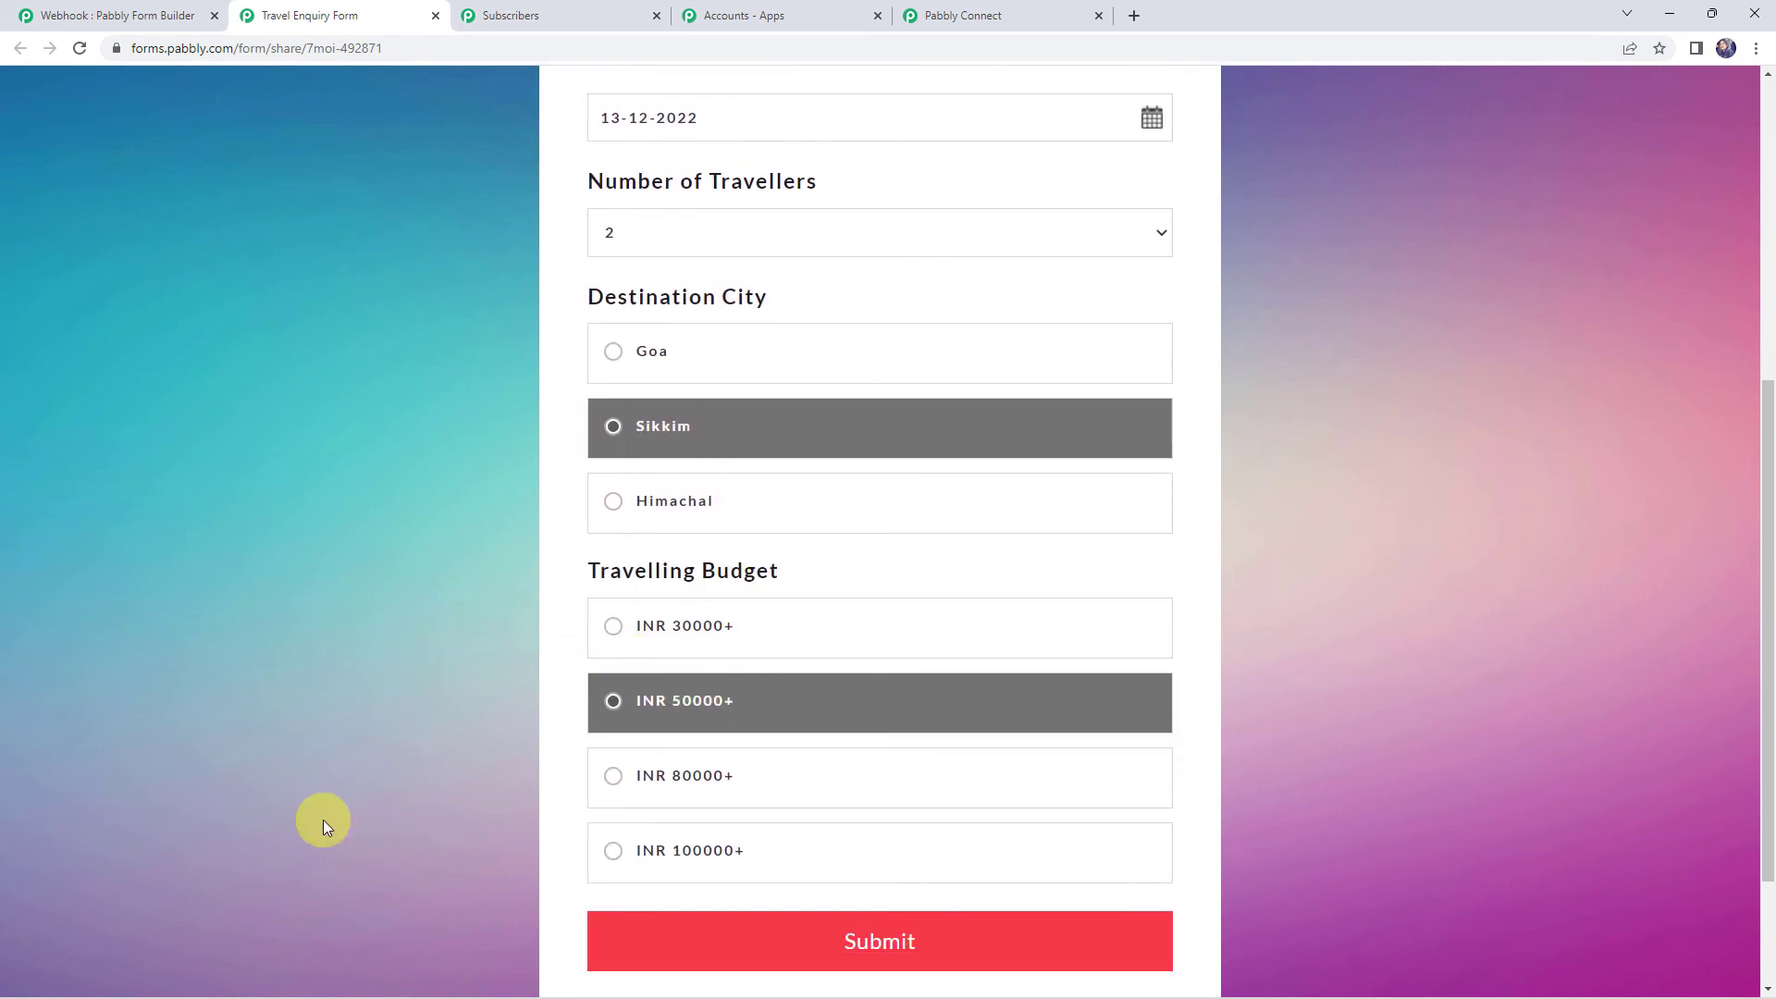
click(829, 934)
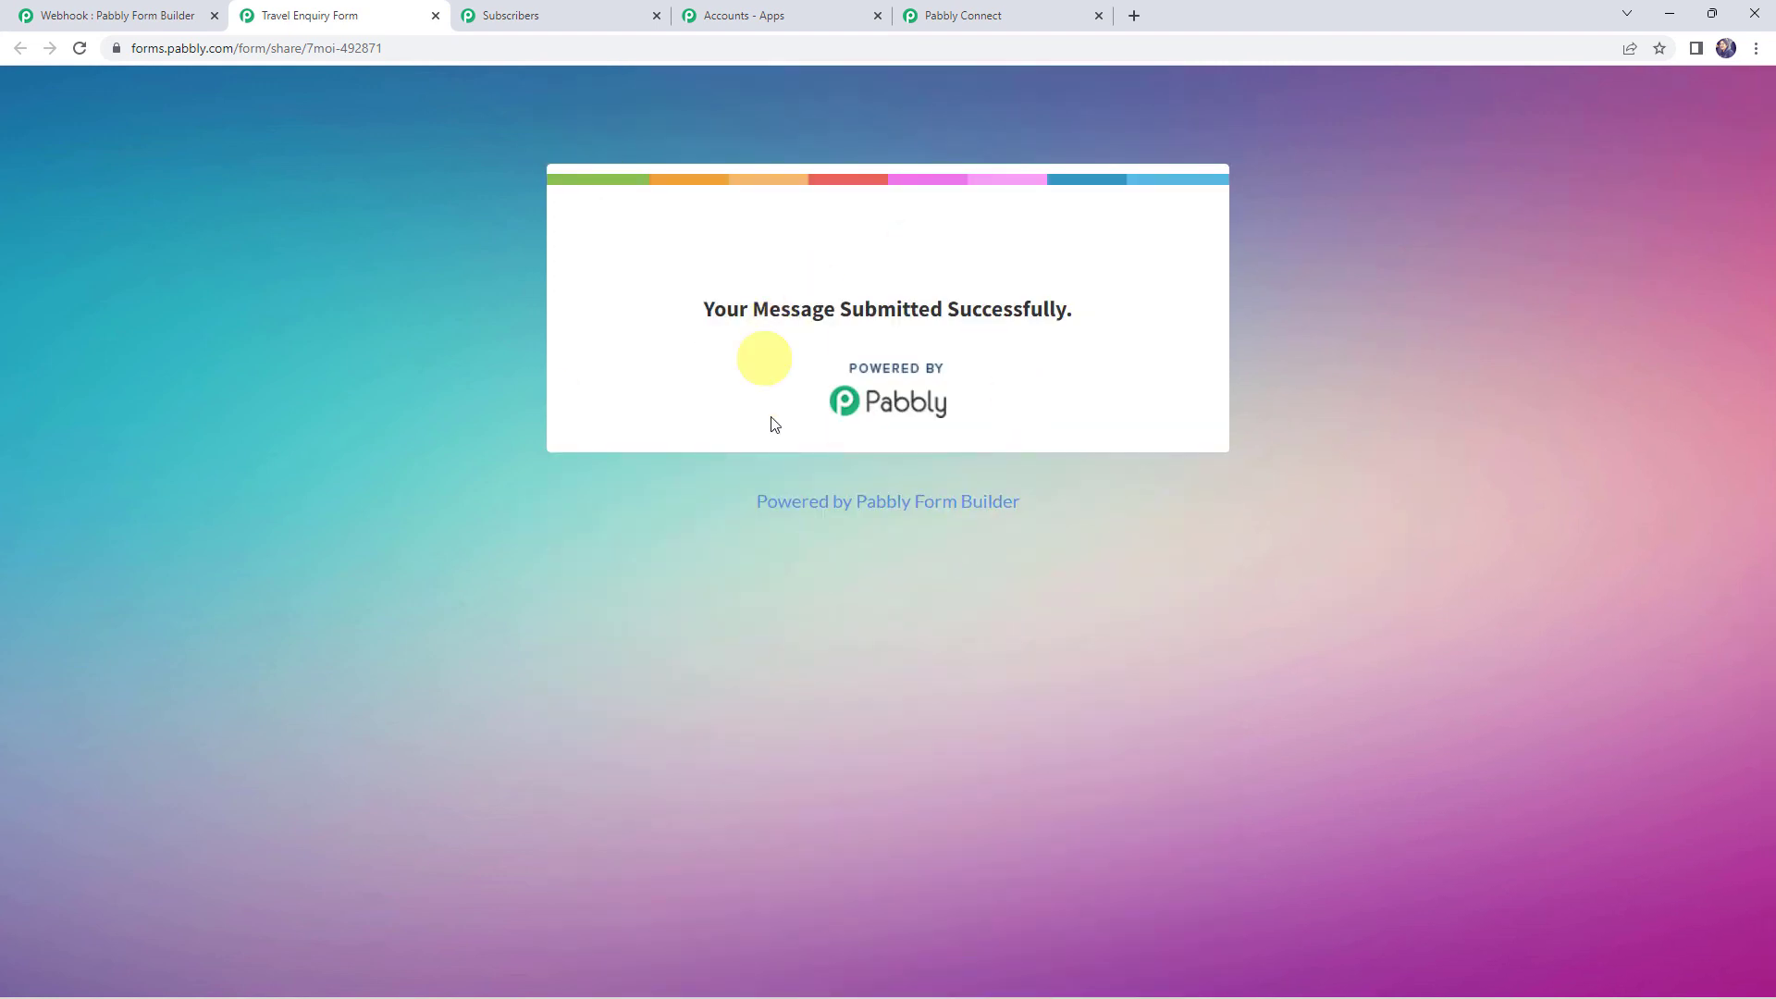
click(556, 16)
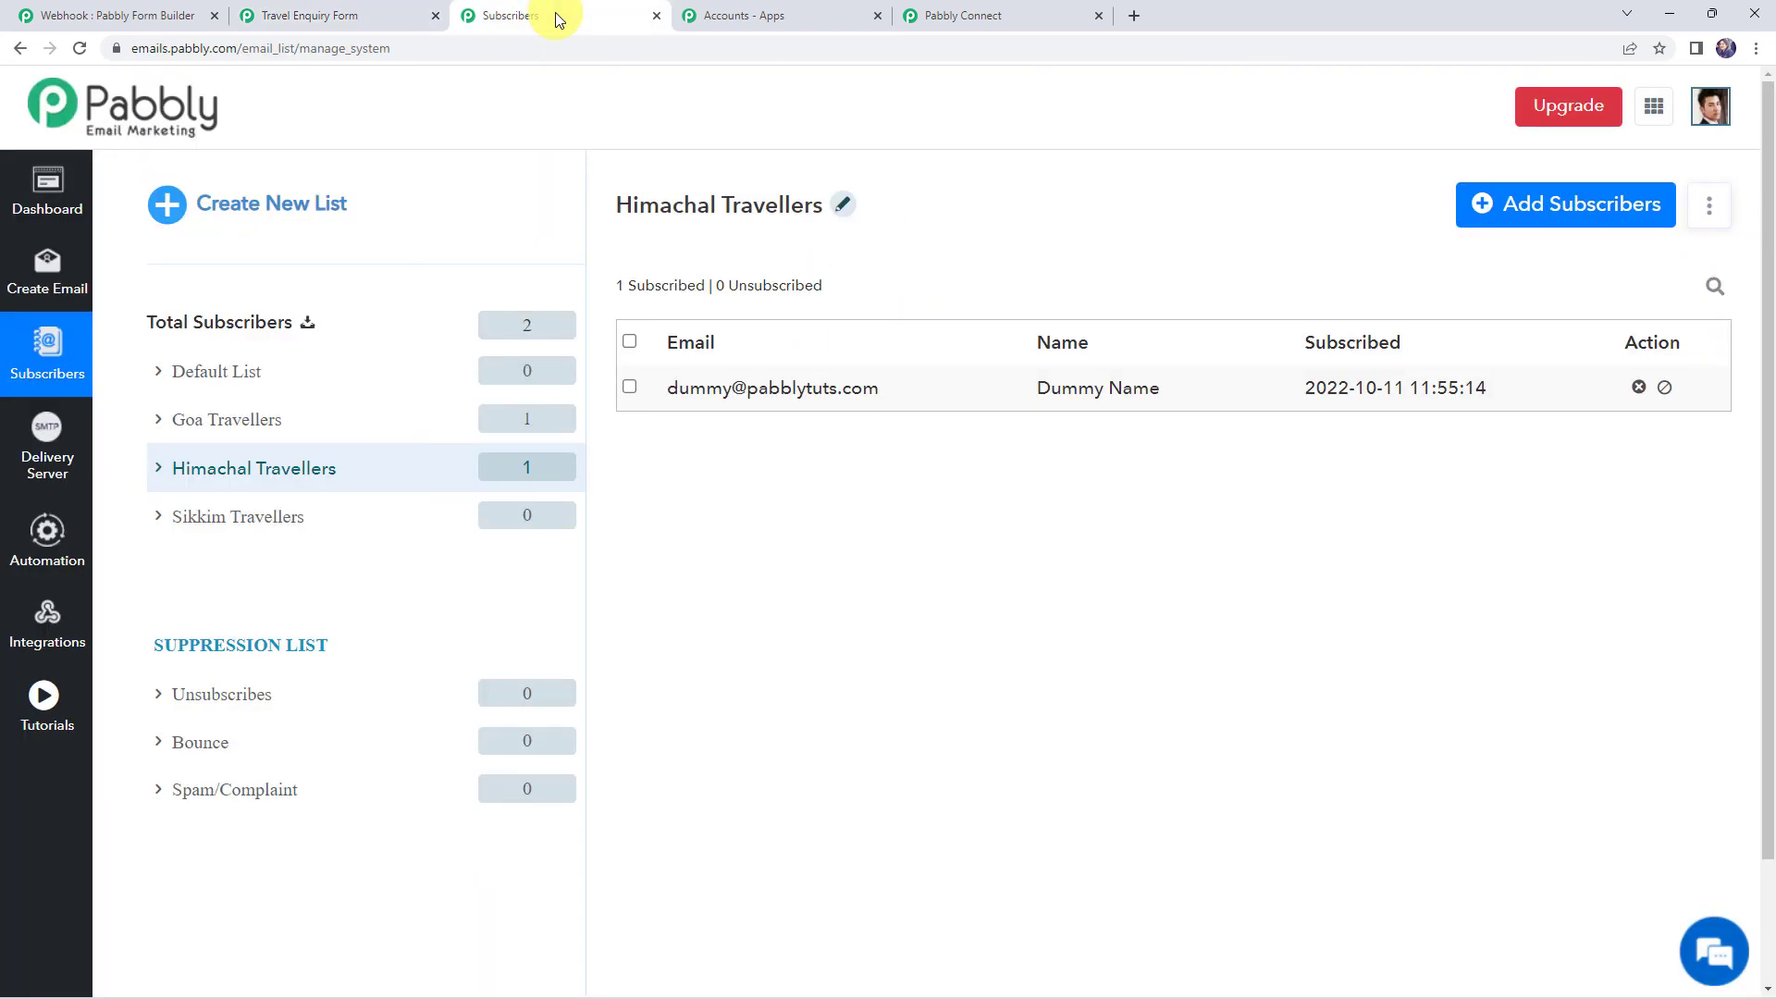
Refresh the subscriber lists and open Sikkim Travellers, which now shows the new test subscriber
click(81, 49)
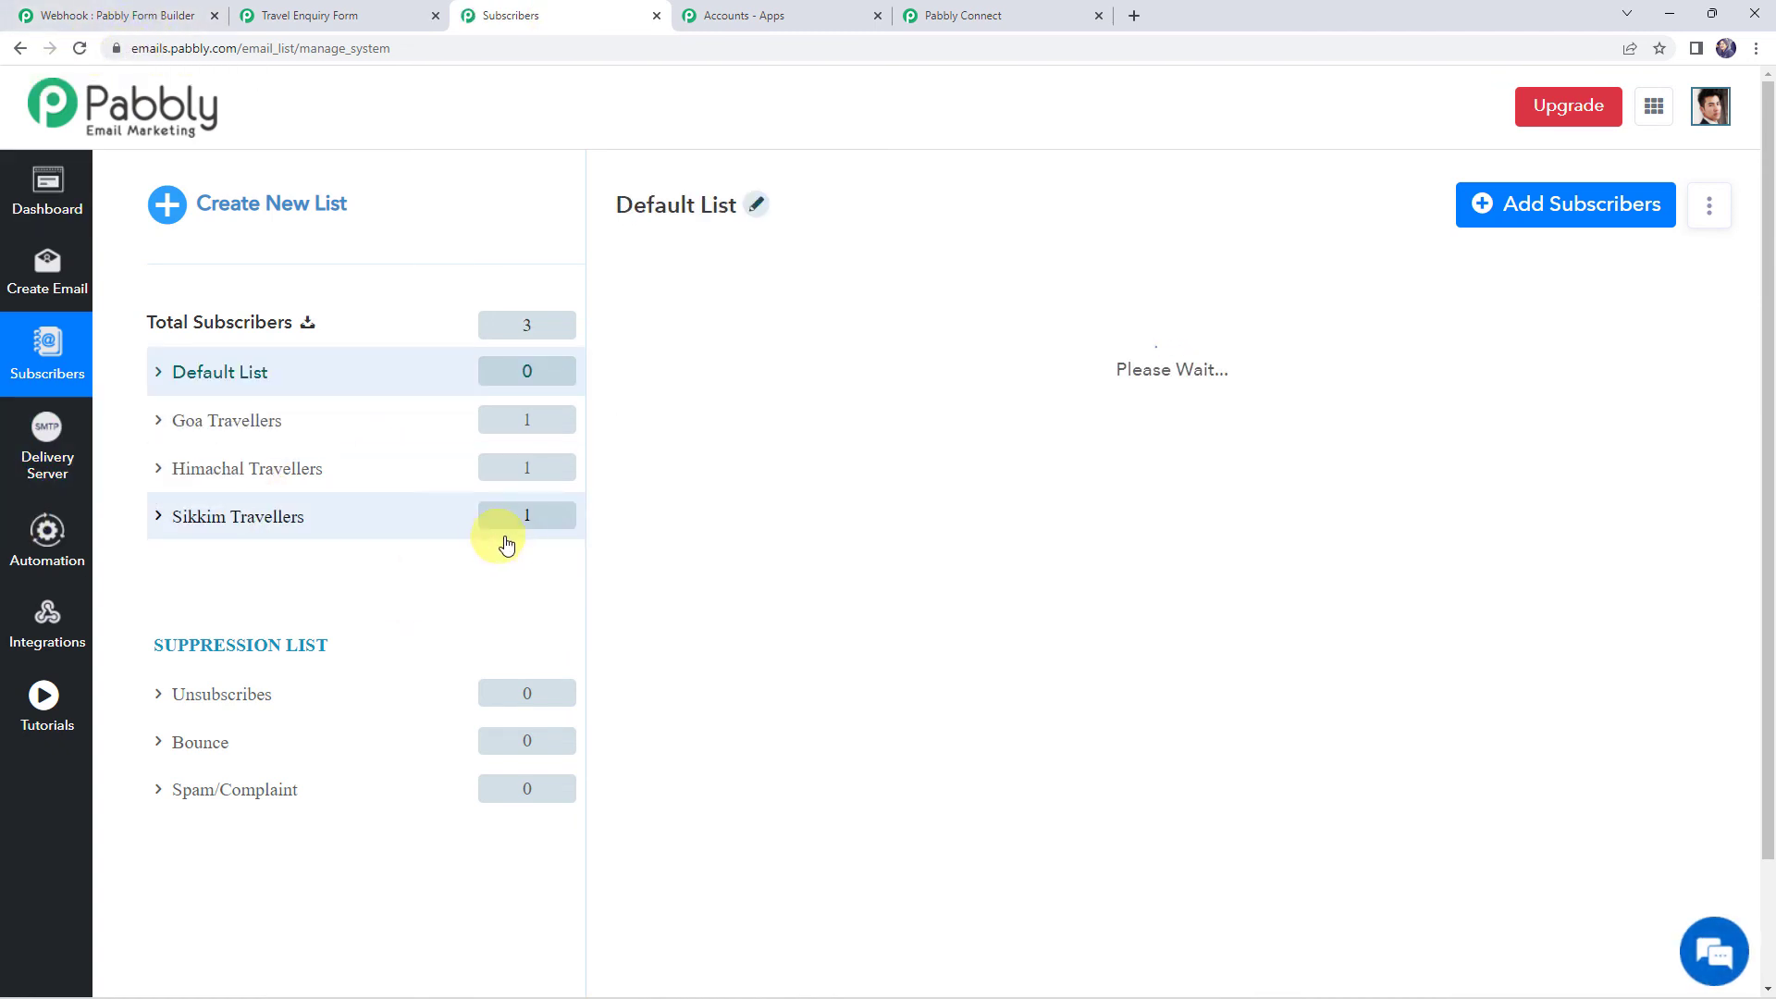
click(237, 518)
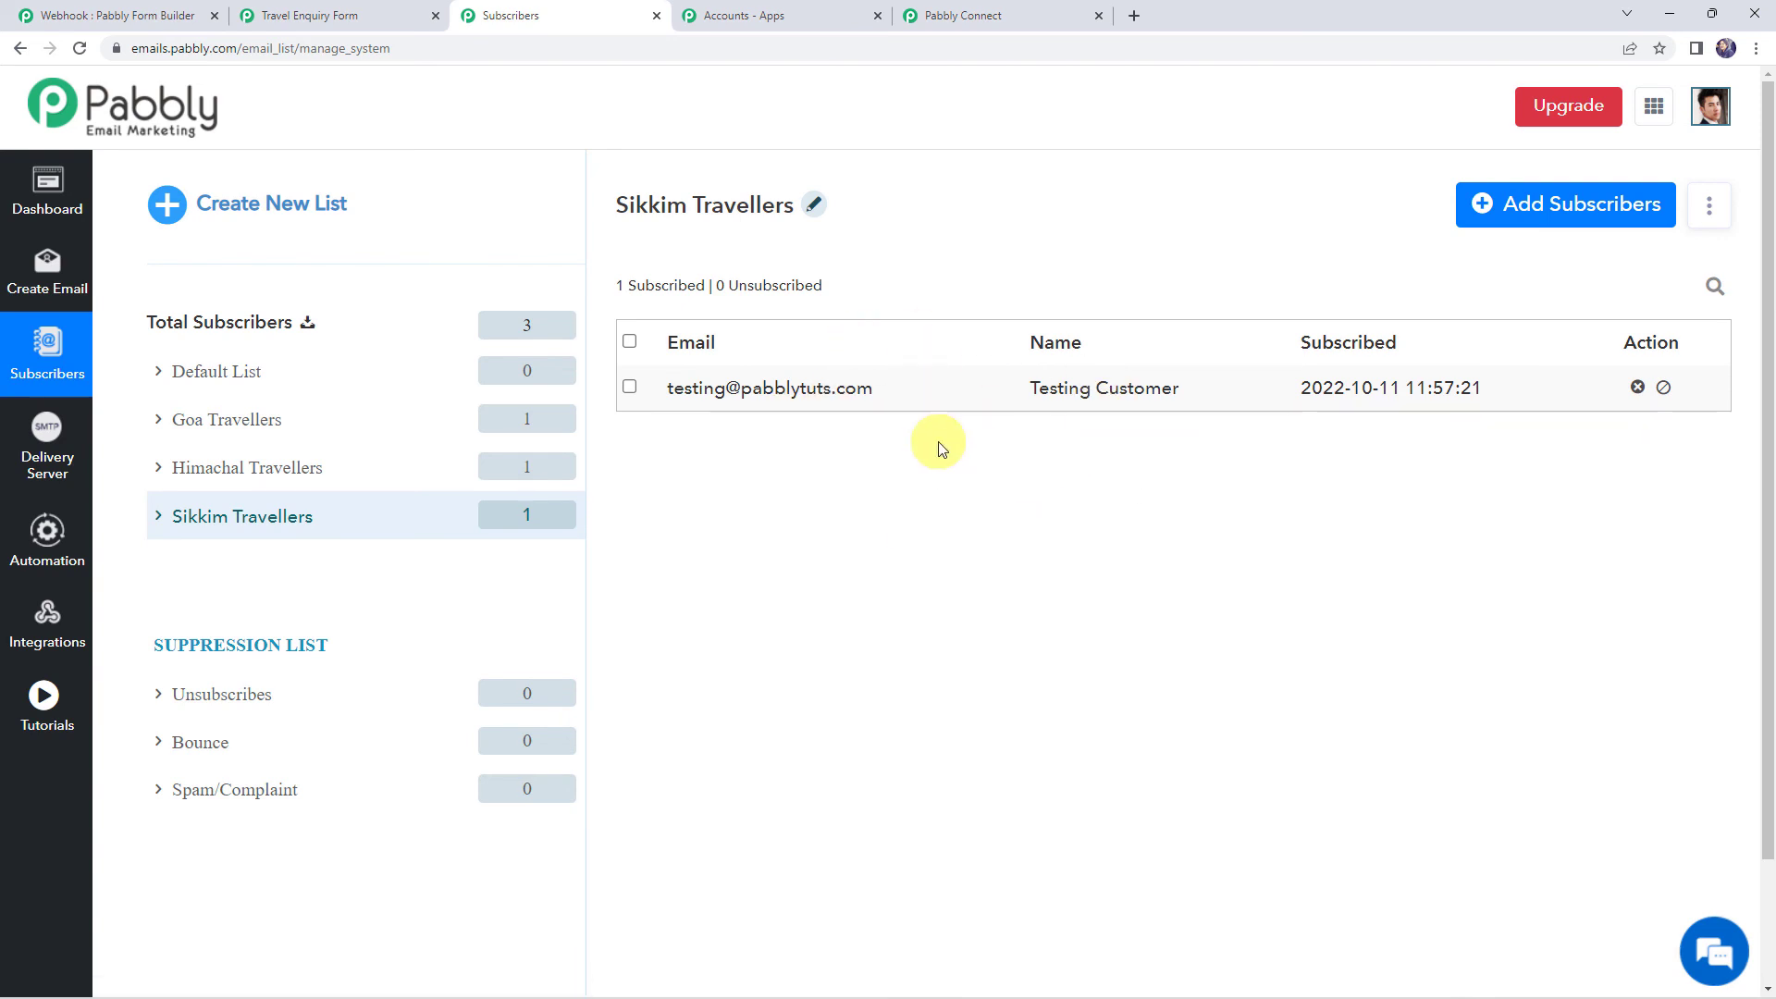
click(983, 18)
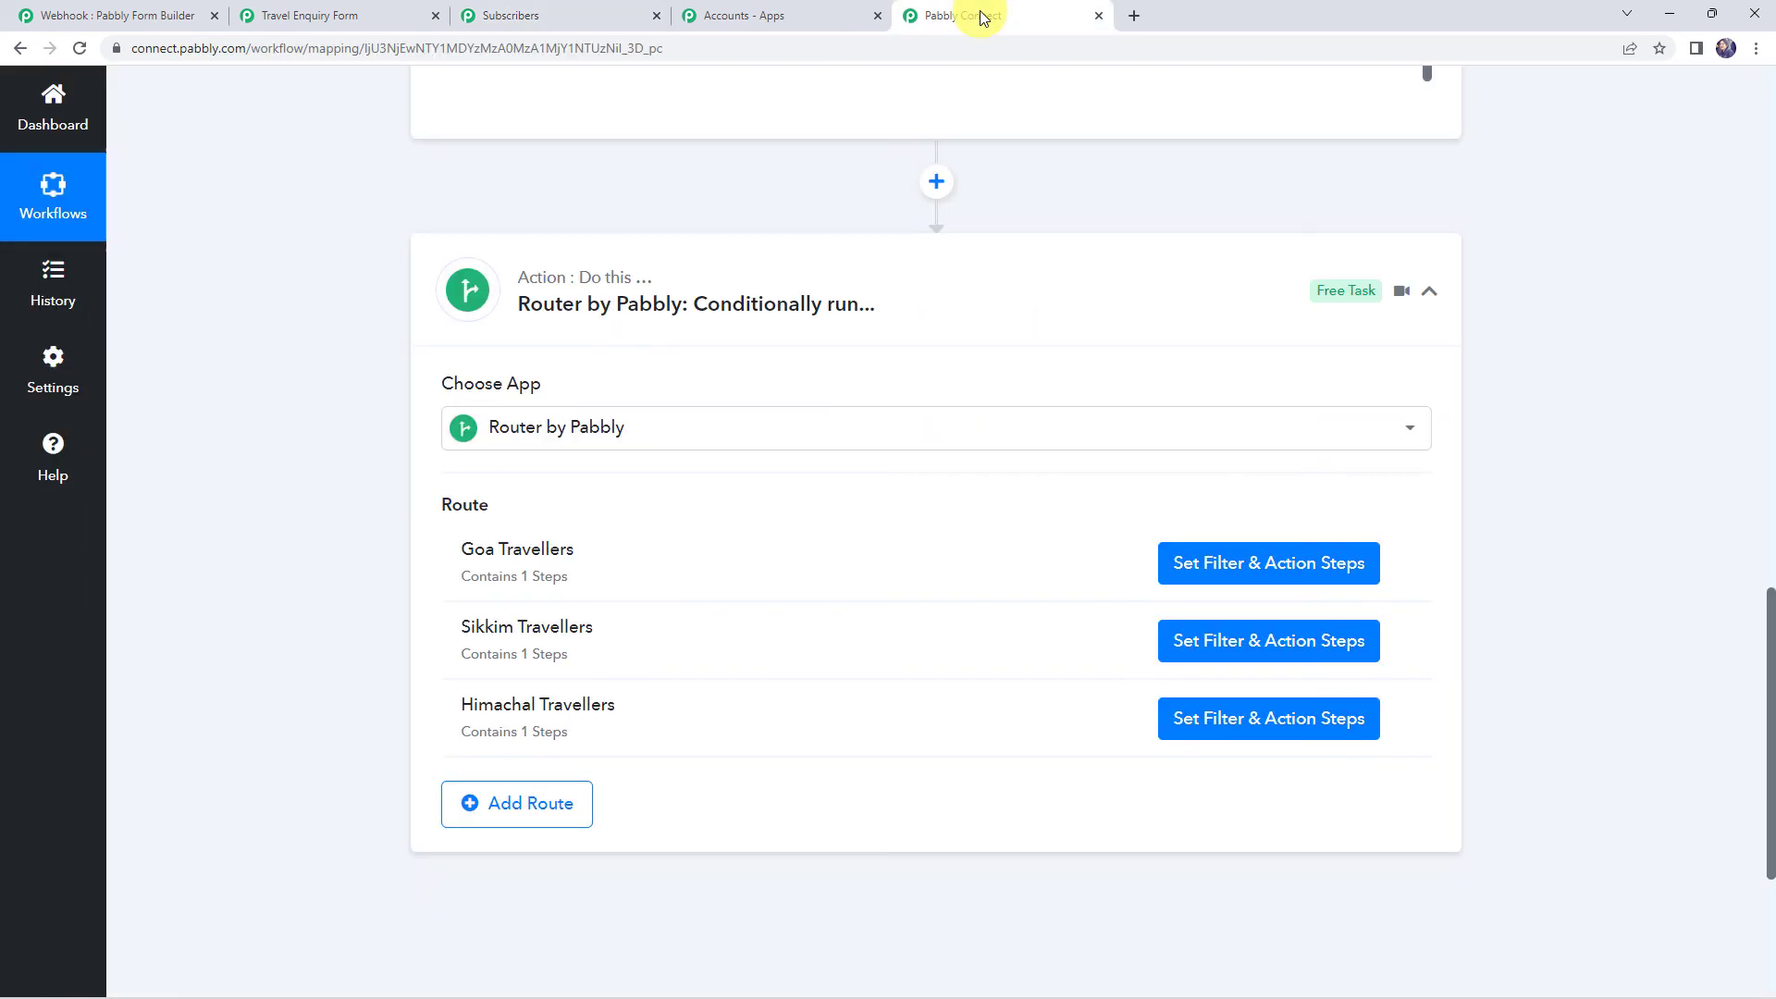
Collapse the Router and trigger steps, then expand the Router to reveal Goa, Sikkim and Himachal routes
click(858, 283)
scroll(860, 285, up, 10)
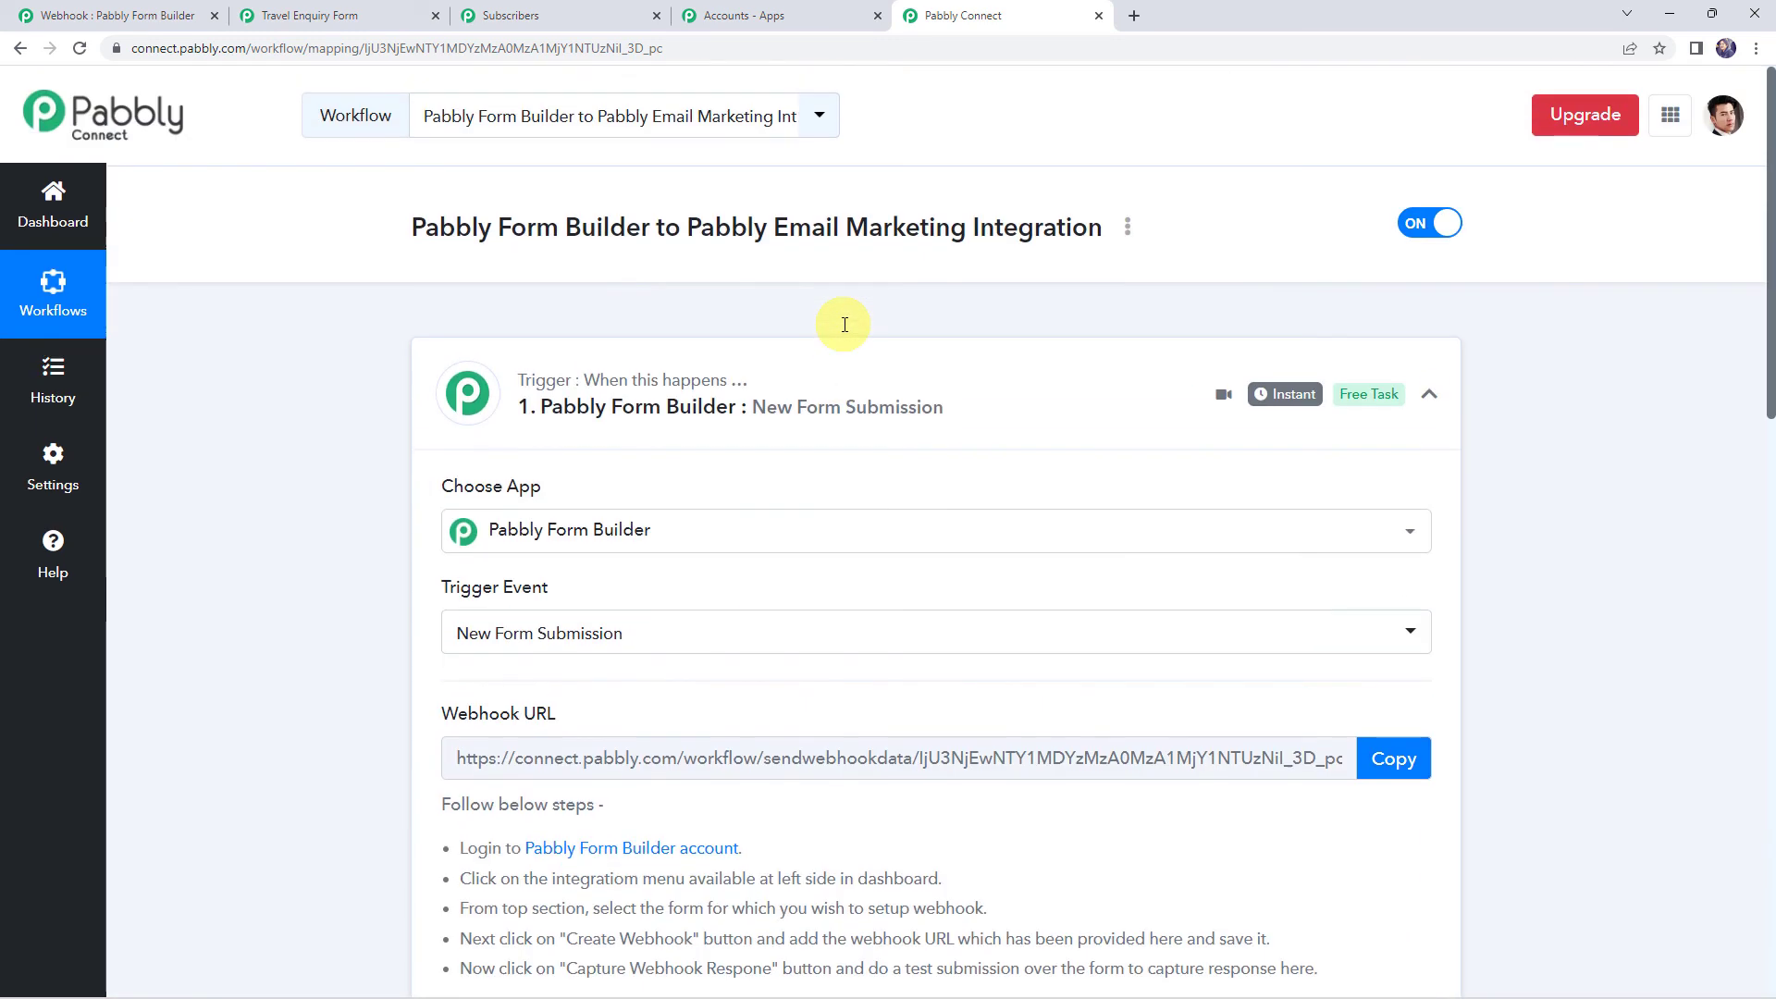
click(895, 389)
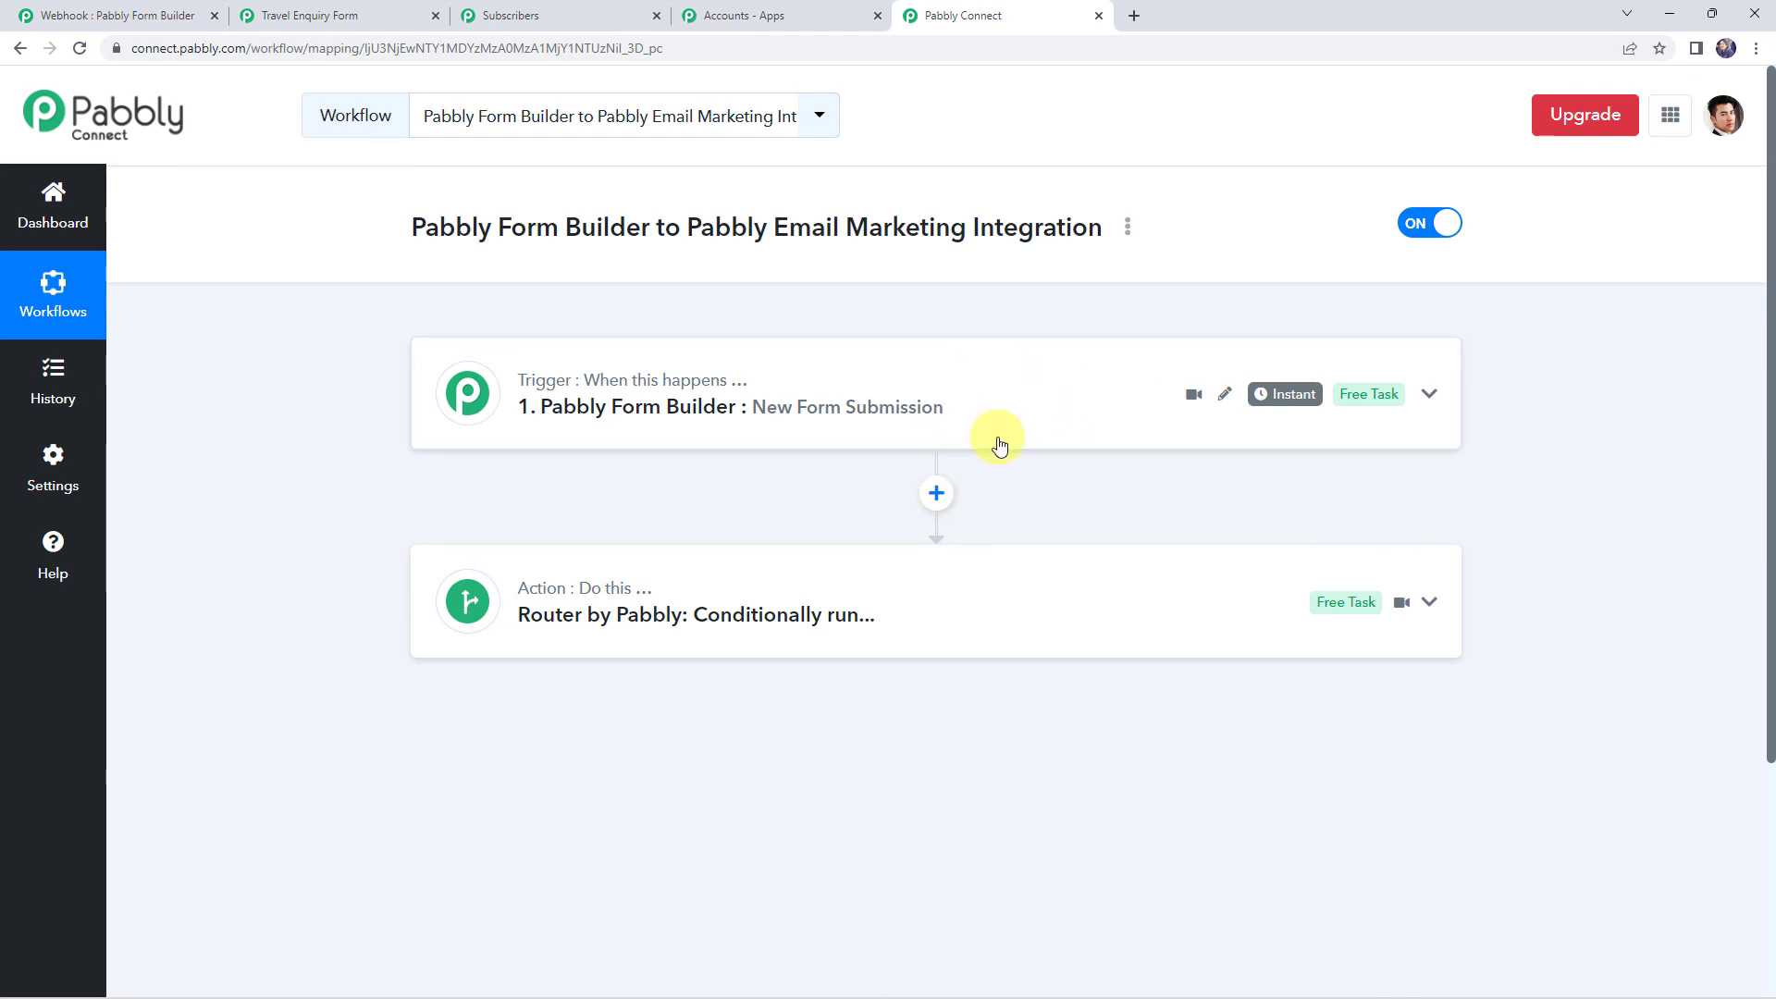
click(694, 610)
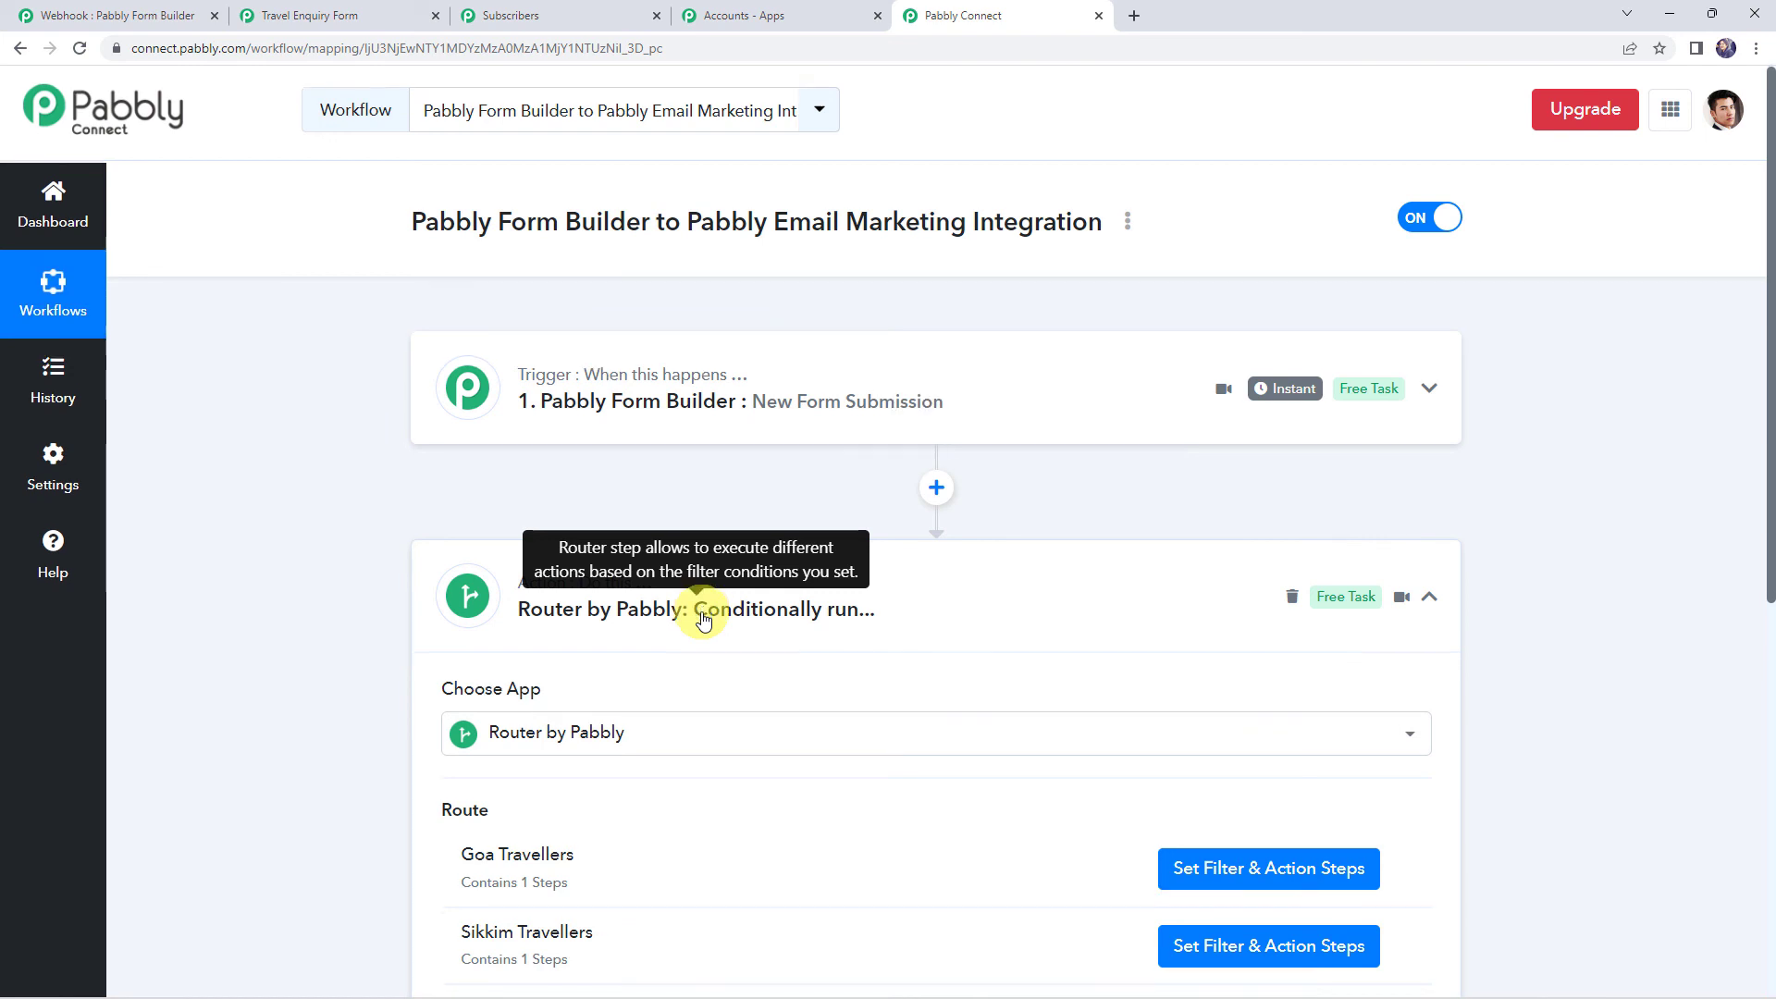
scroll(730, 615, down, 1)
scroll(1059, 511, down, 2)
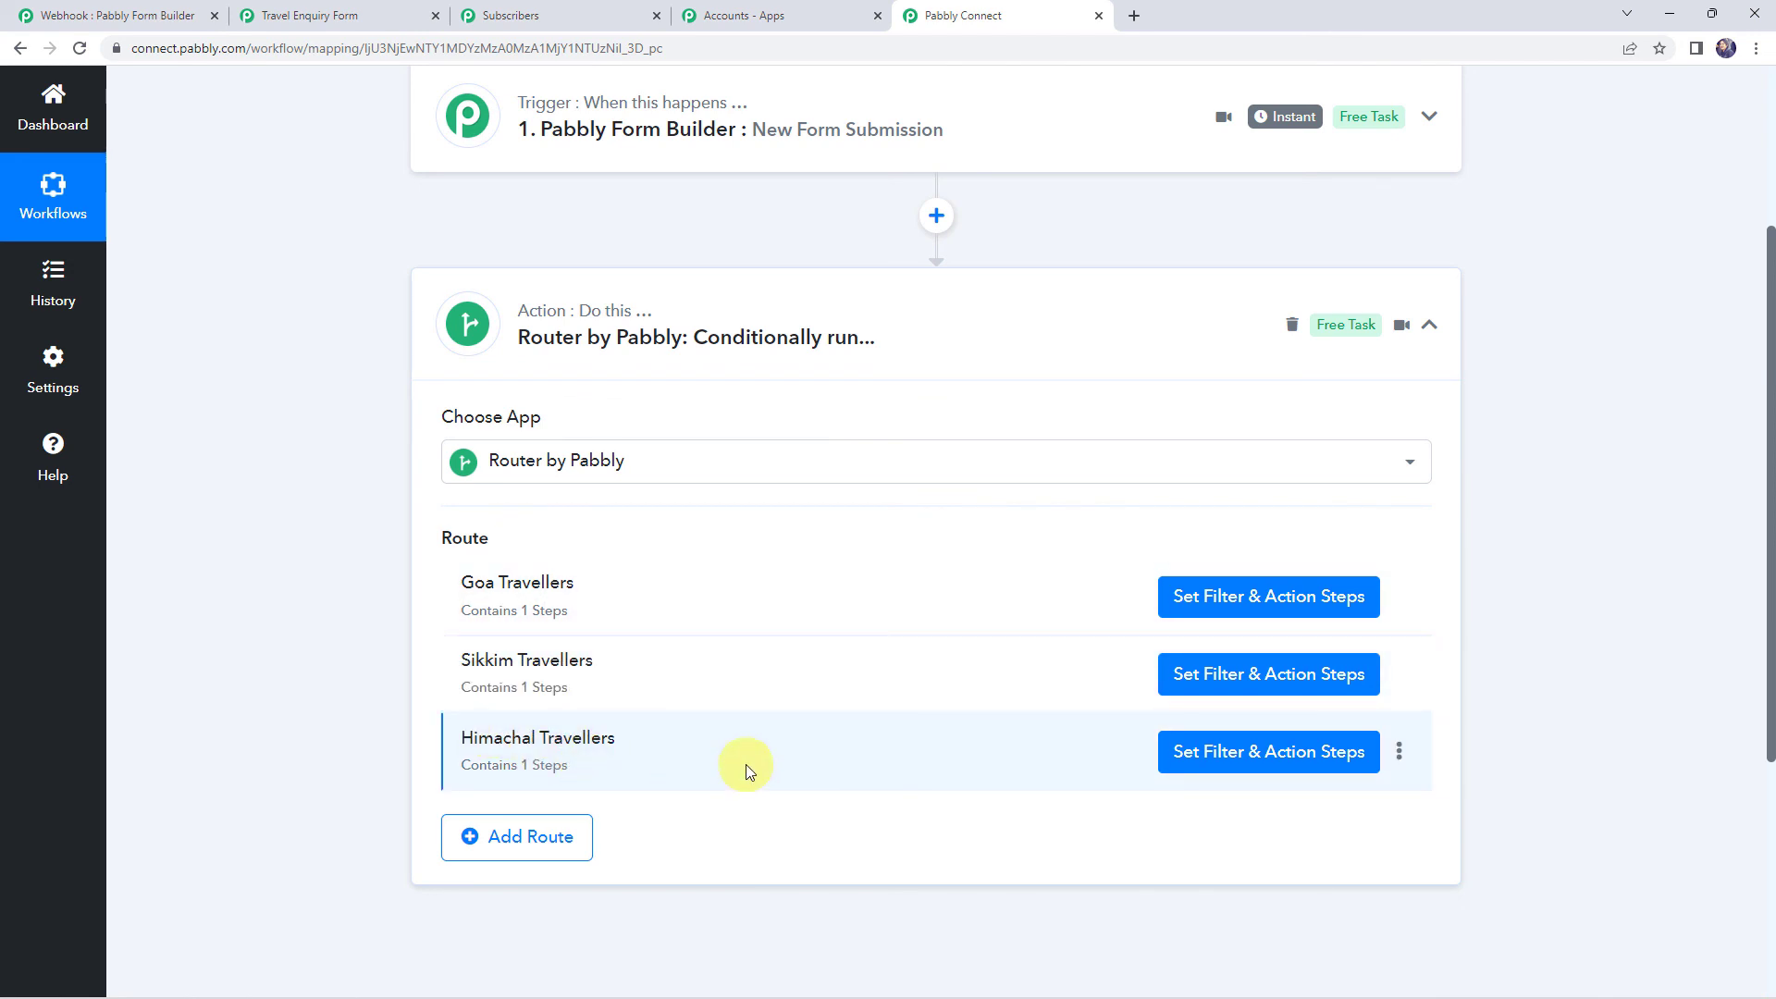
scroll(305, 836, up, 3)
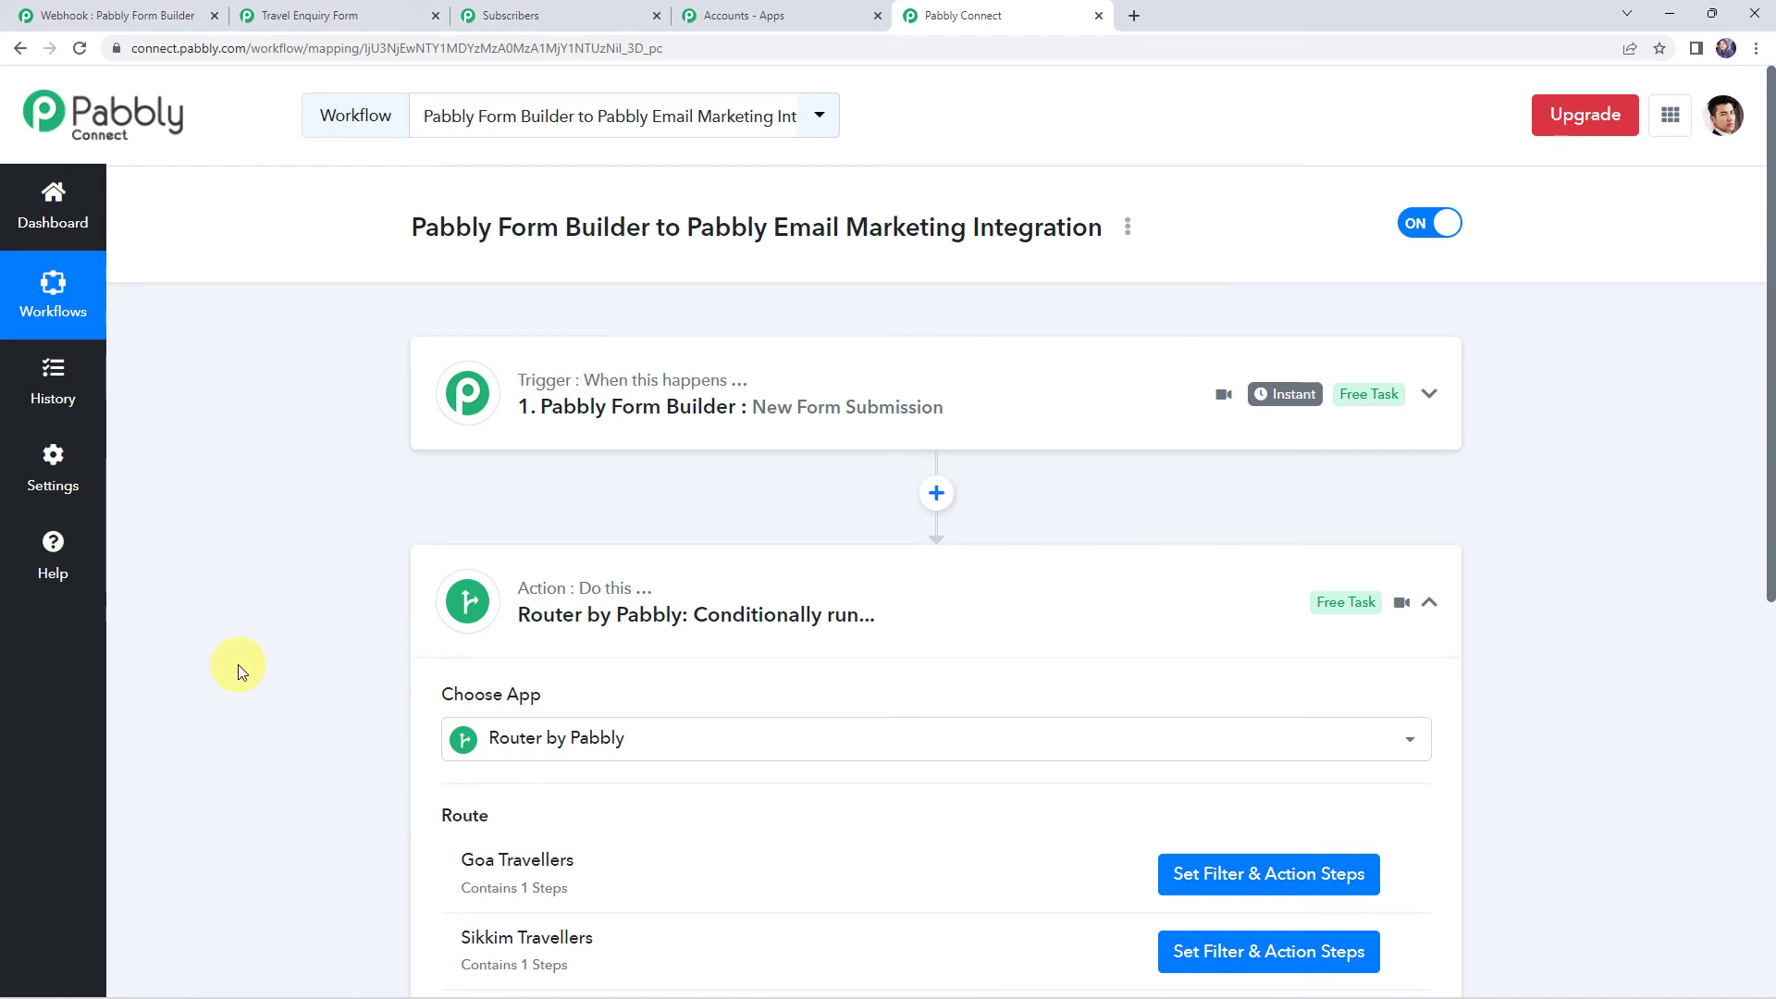